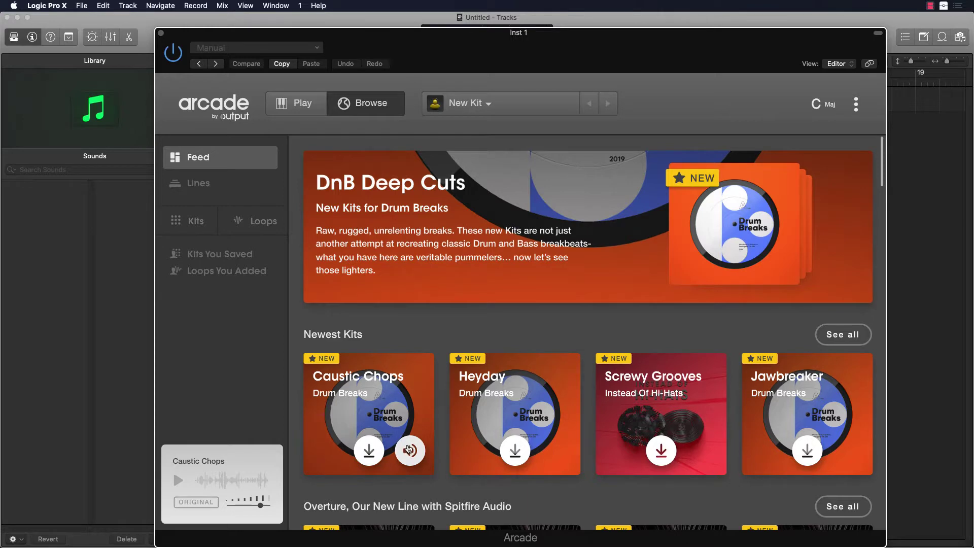
# - Preview the Caustic Chops kit from the Drum Breaks line, download it, and load it into Arcade
pyautogui.click(410, 450)
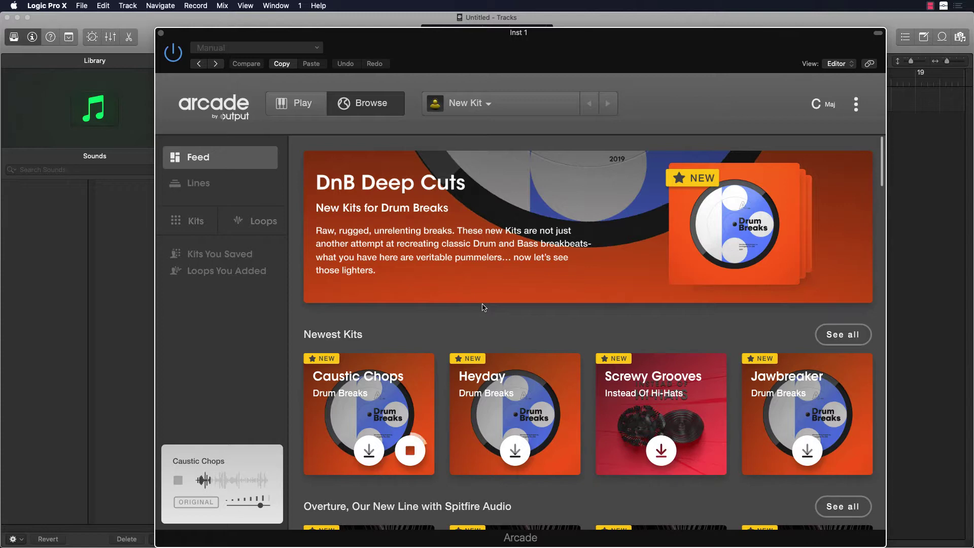
pyautogui.click(369, 450)
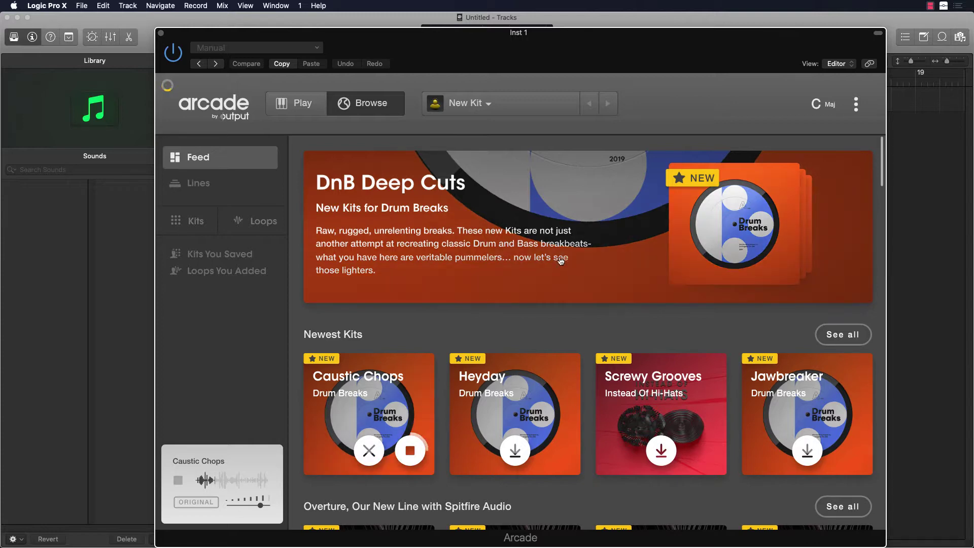
pyautogui.click(390, 409)
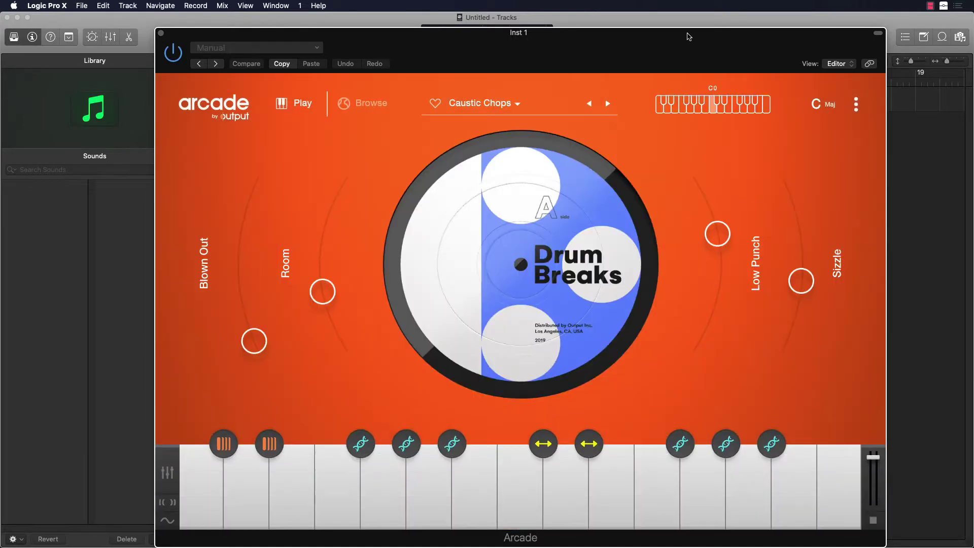
# - Move the Arcade window aside to set the project tempo to 163, and bring the window back
pyautogui.moveTo(689, 36); pyautogui.dragTo(973, 56)
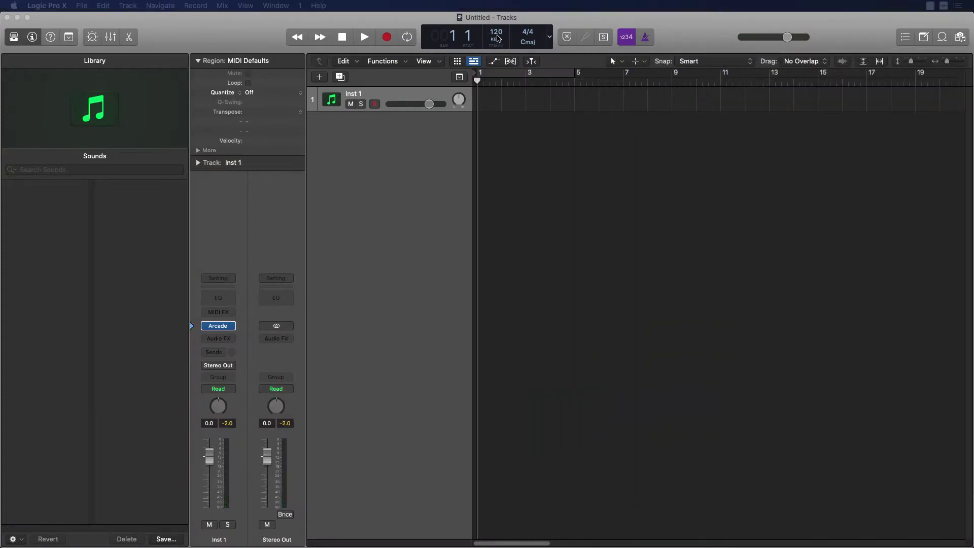
pyautogui.click(497, 37)
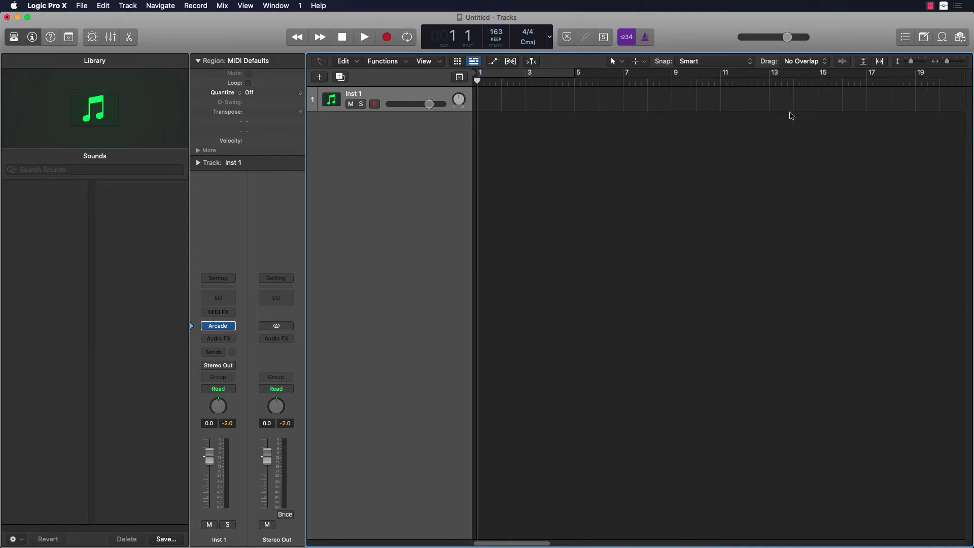
pyautogui.moveTo(964, 76); pyautogui.dragTo(611, 42)
# - Audition the slices on the first three white keys of the Caustic Chops kit in varying order
pyautogui.click(193, 503)
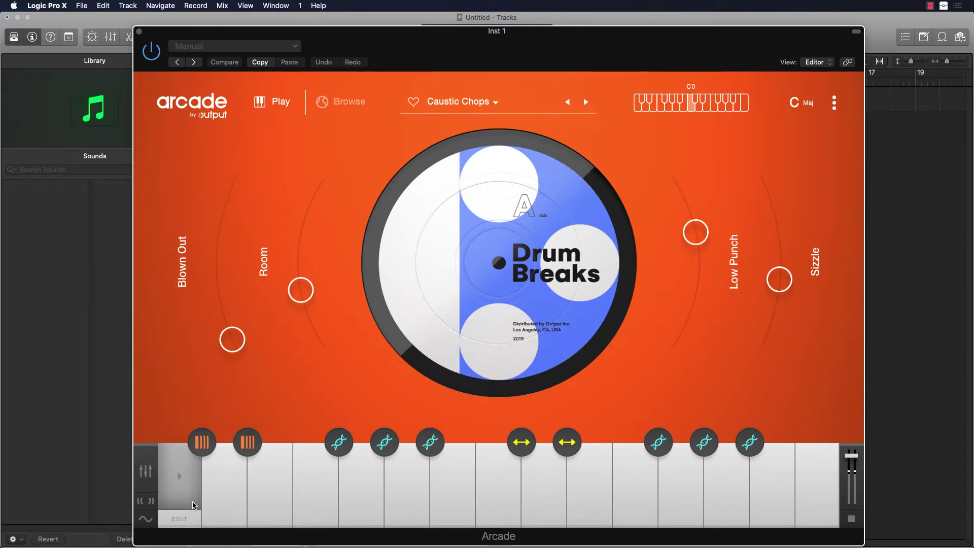
pyautogui.click(214, 485)
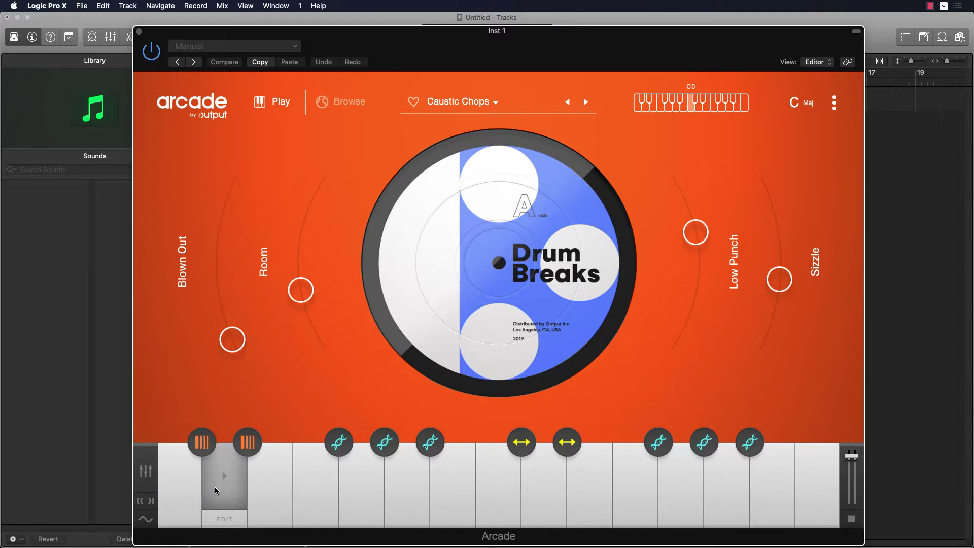
pyautogui.click(188, 485)
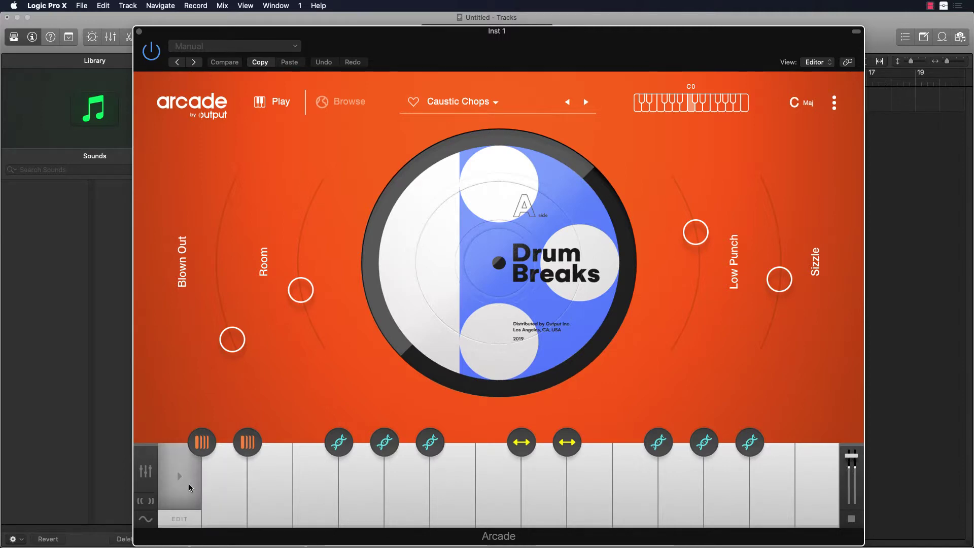
pyautogui.click(224, 477)
pyautogui.click(187, 481)
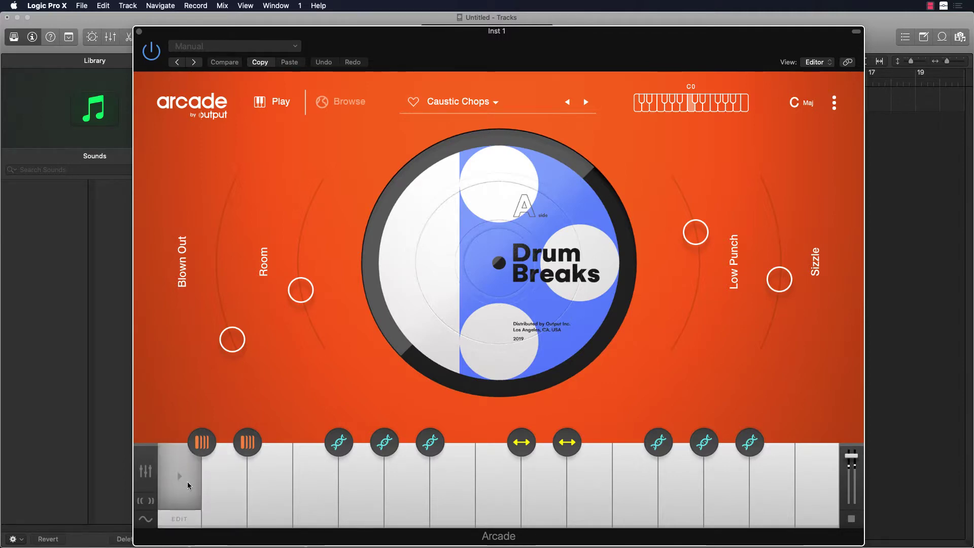
pyautogui.click(208, 480)
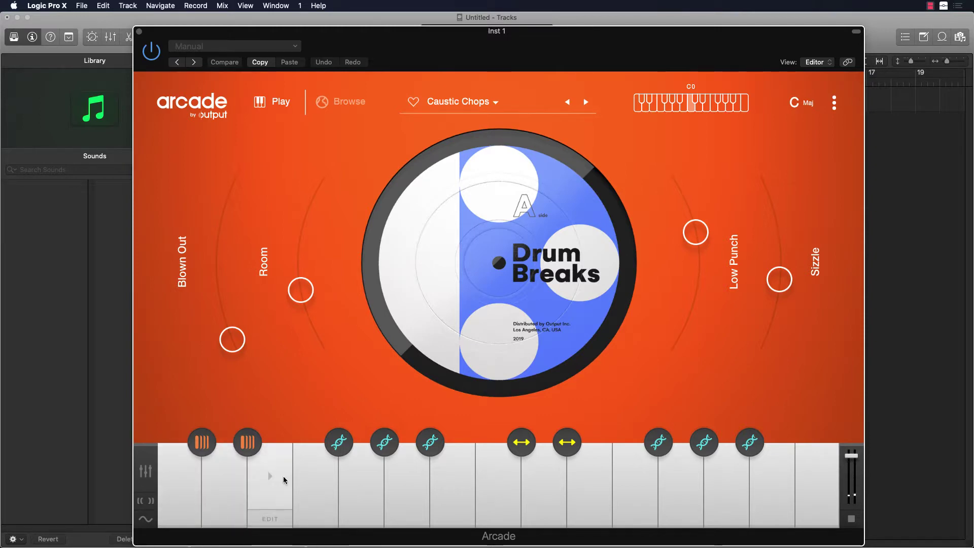
pyautogui.click(232, 482)
pyautogui.click(184, 480)
pyautogui.click(212, 478)
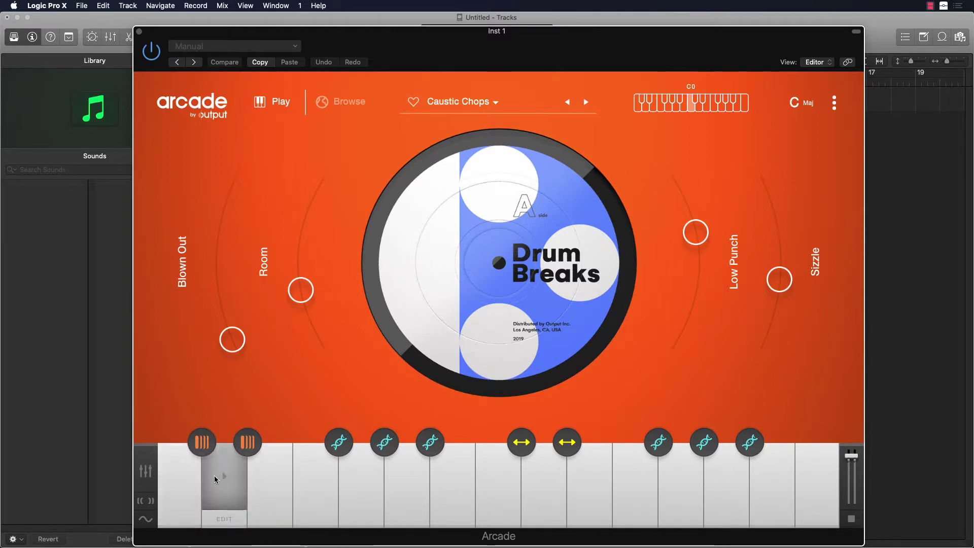
pyautogui.click(274, 474)
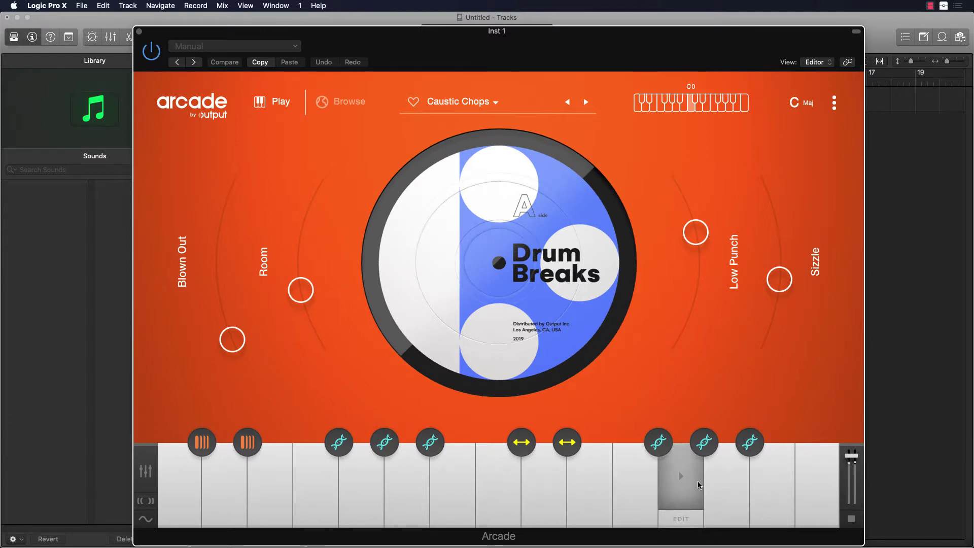
# - Audition the slices on the highest three white keys and two middle white keys of the kit
pyautogui.click(729, 474)
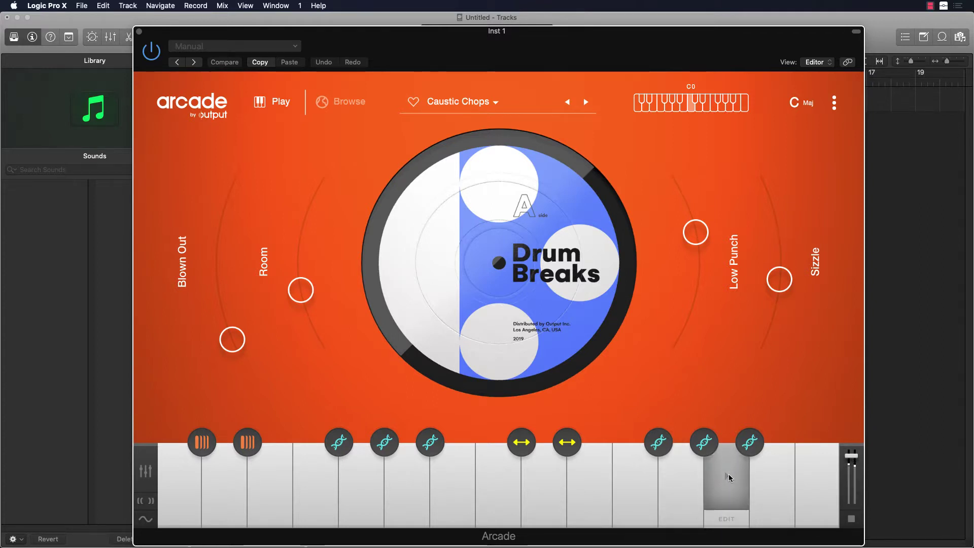
pyautogui.click(777, 475)
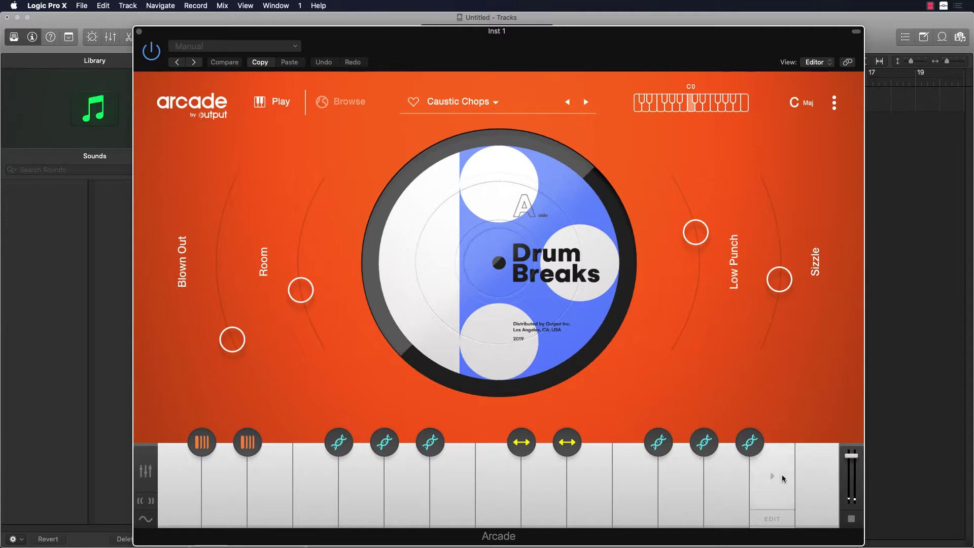
pyautogui.click(818, 476)
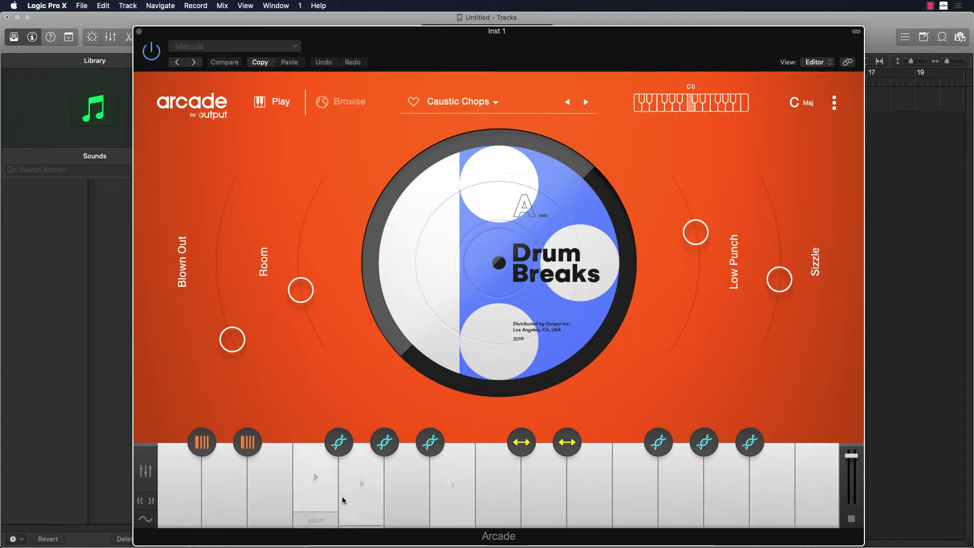
pyautogui.click(448, 480)
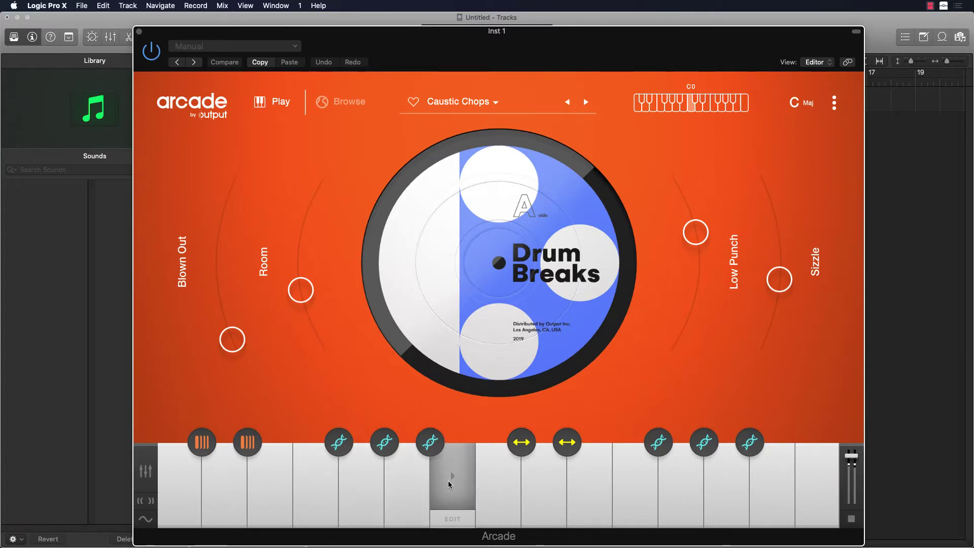
pyautogui.click(494, 476)
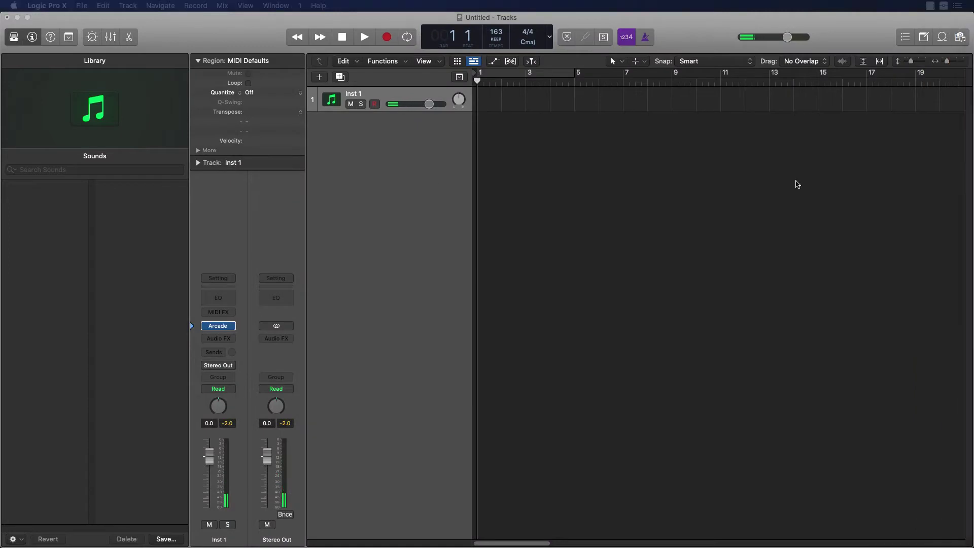
# - Create an empty MIDI region on the Inst 1 track and extend it over the first four bars
pyautogui.rightClick(514, 100)
pyautogui.click(532, 105)
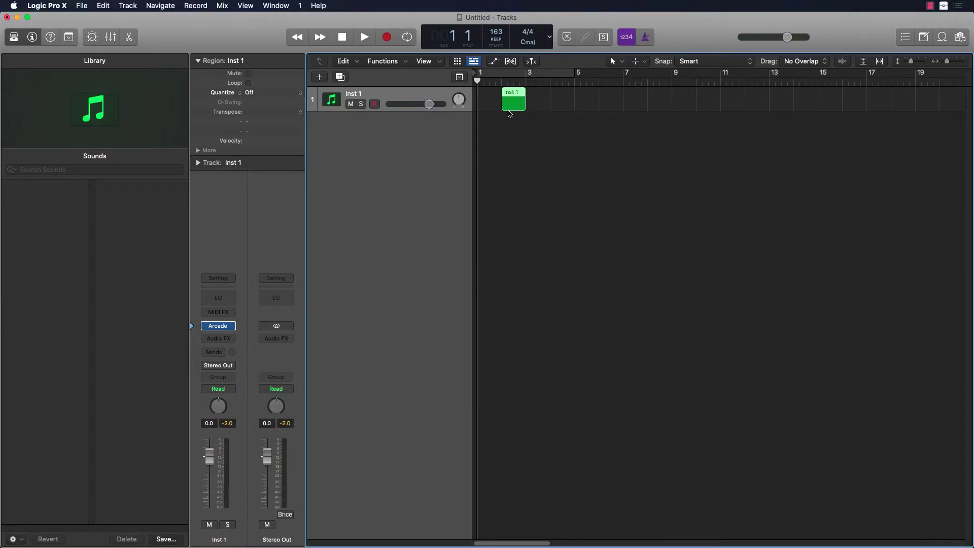
pyautogui.moveTo(514, 101); pyautogui.dragTo(574, 100)
pyautogui.moveTo(973, 102); pyautogui.dragTo(527, 32)
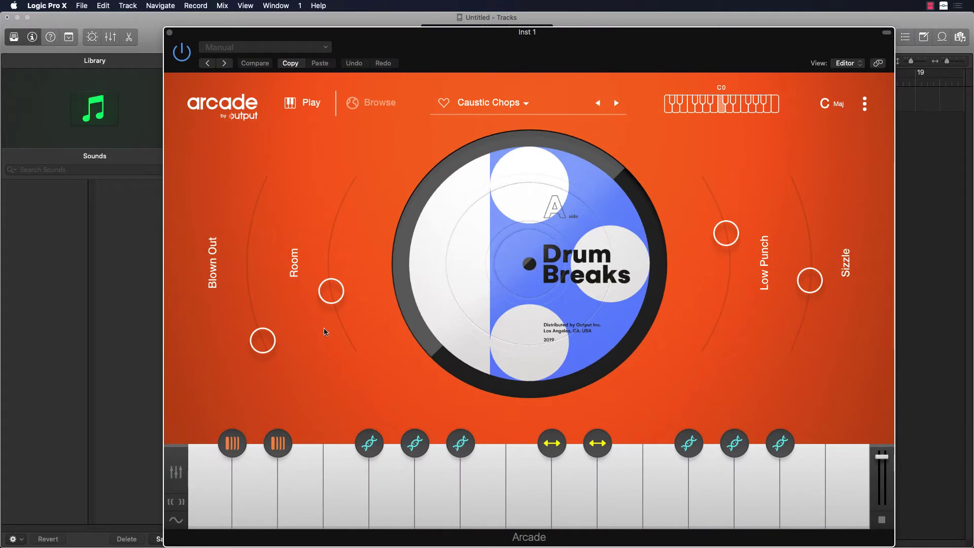
pyautogui.moveTo(602, 41); pyautogui.dragTo(973, 167)
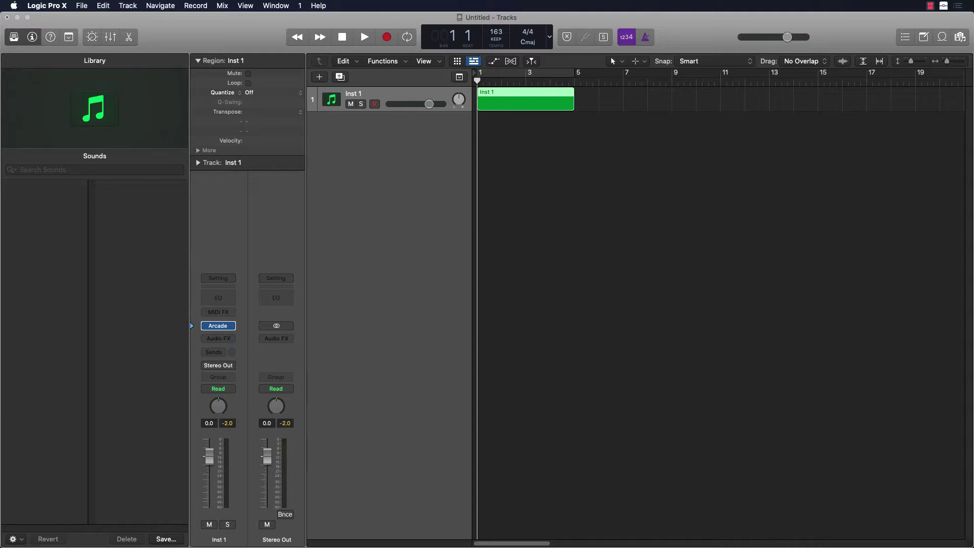
# - Open the Inst 1 region in the Piano Roll and add a one-bar C3 note at bar 1
pyautogui.doubleClick(516, 105)
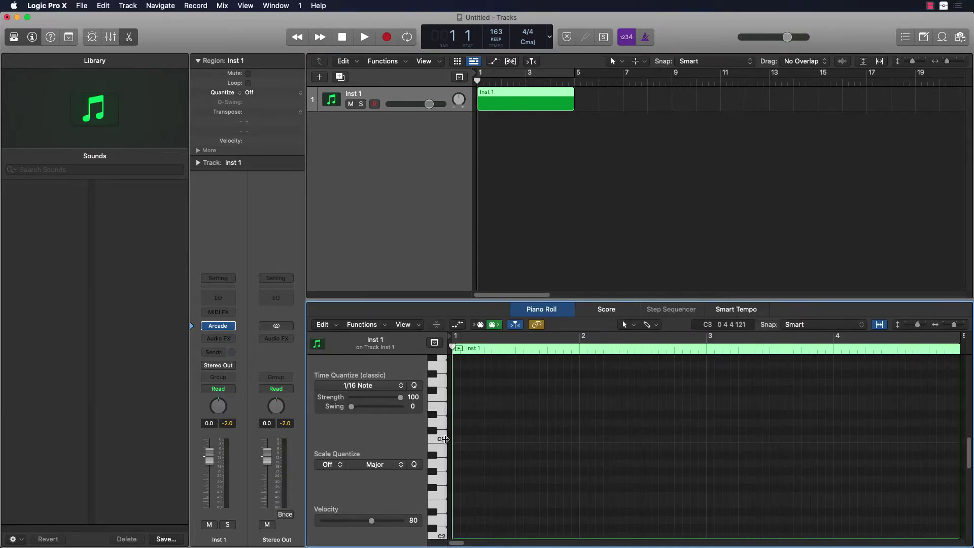
pyautogui.click(443, 440)
pyautogui.keyDown('super'); pyautogui.click(457, 439); pyautogui.keyUp('super')
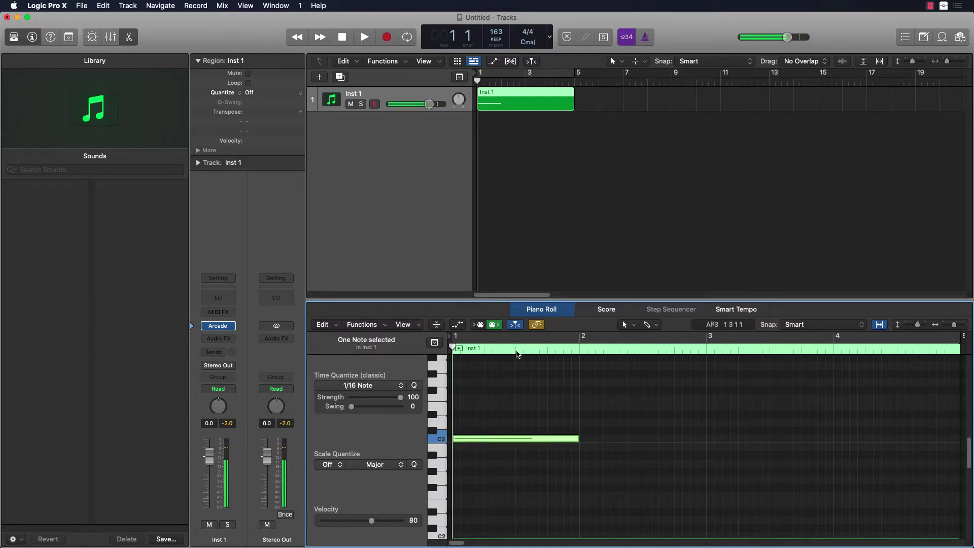
# - Play back the first bar to hear the C3 slice, and stop playback
pyautogui.click(365, 37)
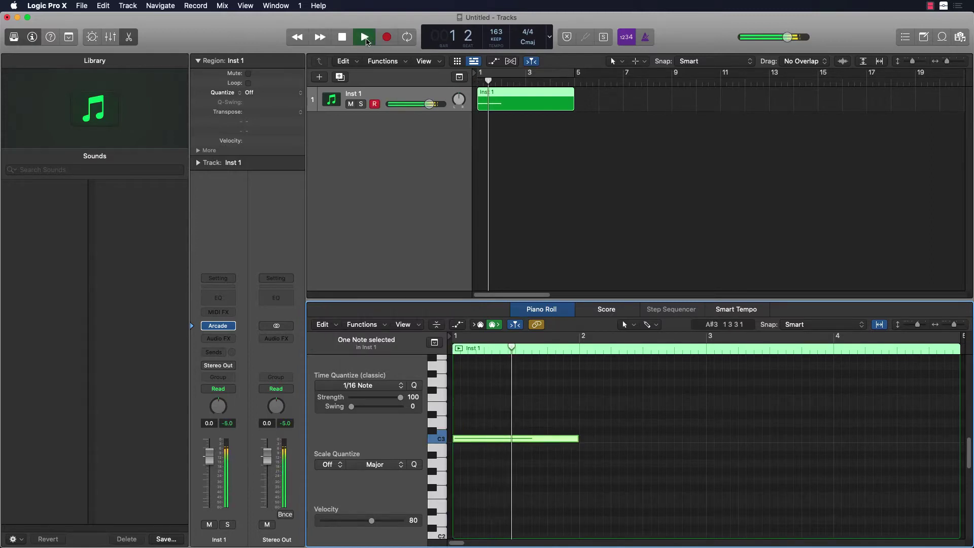
pyautogui.click(363, 39)
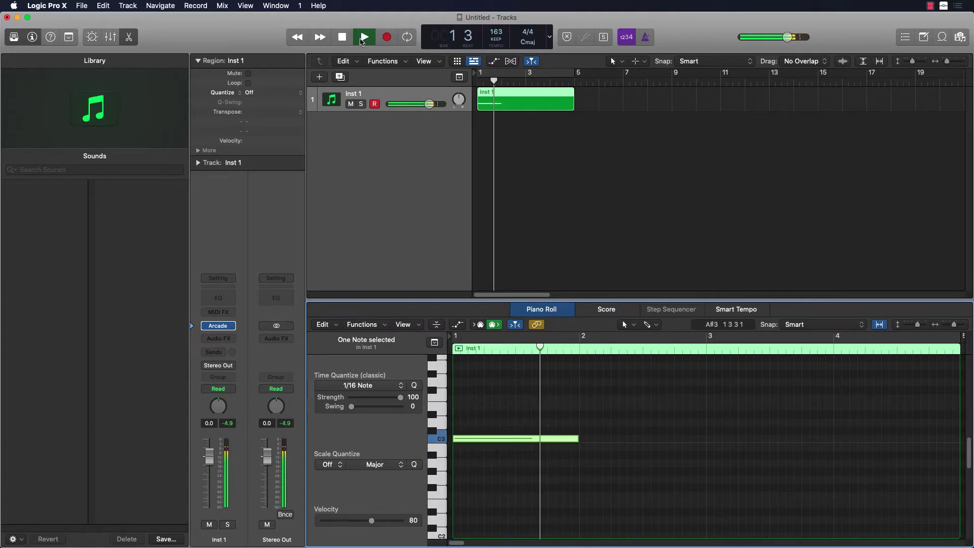
pyautogui.press('space')
# - Add two quarter-note C3 notes on the first two beats of bar 2 and play them back
pyautogui.keyDown('super'); pyautogui.click(581, 439); pyautogui.keyUp('super')
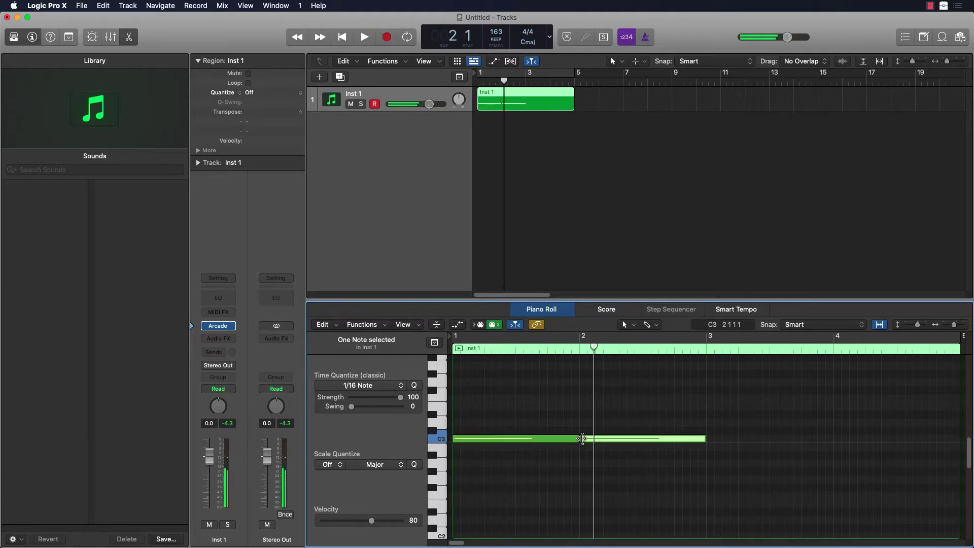
pyautogui.moveTo(704, 439); pyautogui.dragTo(609, 441)
pyautogui.keyDown('super'); pyautogui.click(613, 439); pyautogui.keyUp('super')
pyautogui.press('space')
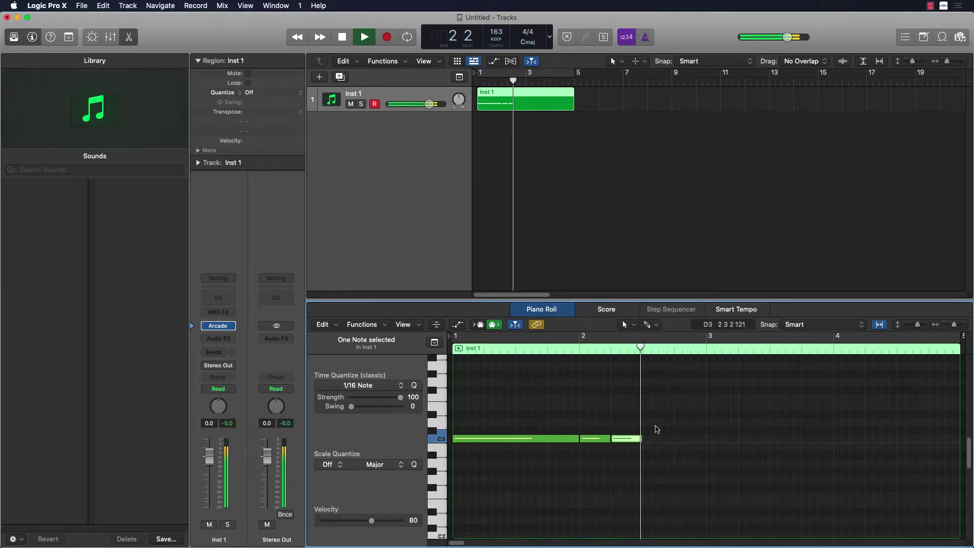
pyautogui.press('space')
# - Set the cycle range over the four-bar region and play the pattern from its start
pyautogui.moveTo(536, 73); pyautogui.dragTo(480, 78)
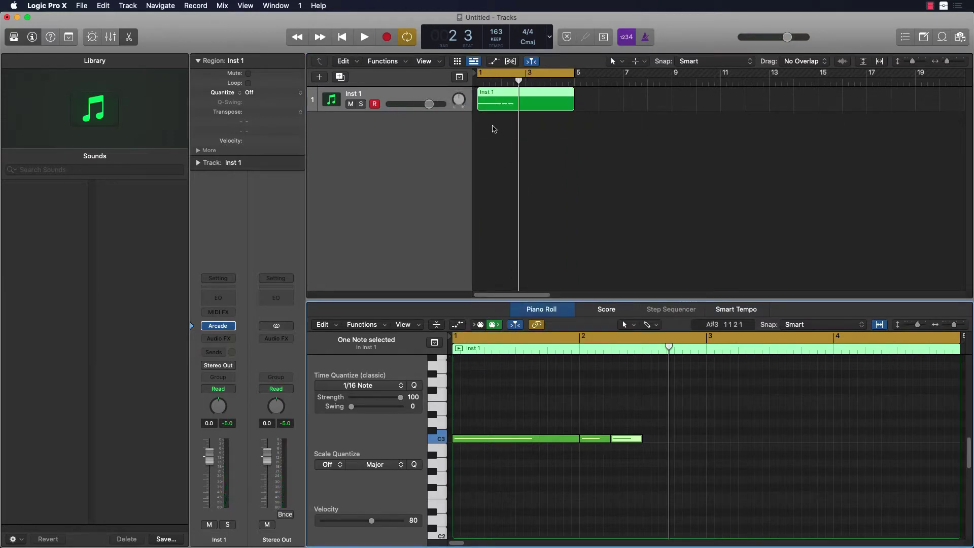
pyautogui.click(494, 129)
pyautogui.press('space')
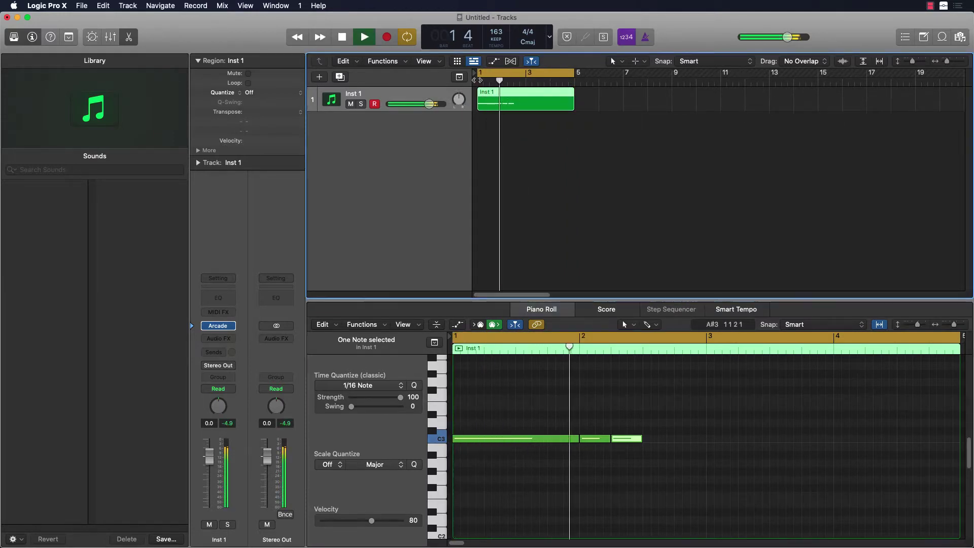
pyautogui.press('space')
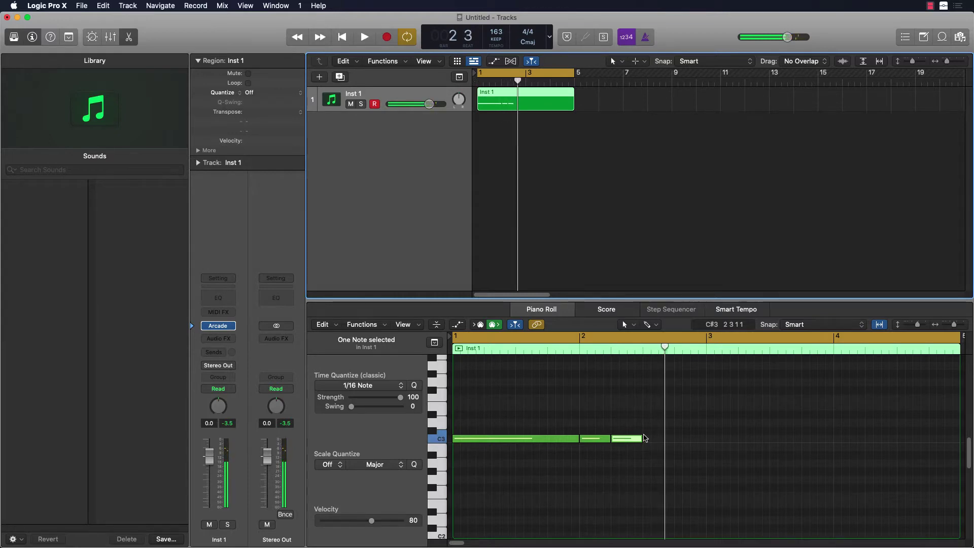
# - Audition the kit slices on the Piano Roll's white keys above and below C3
pyautogui.click(439, 422)
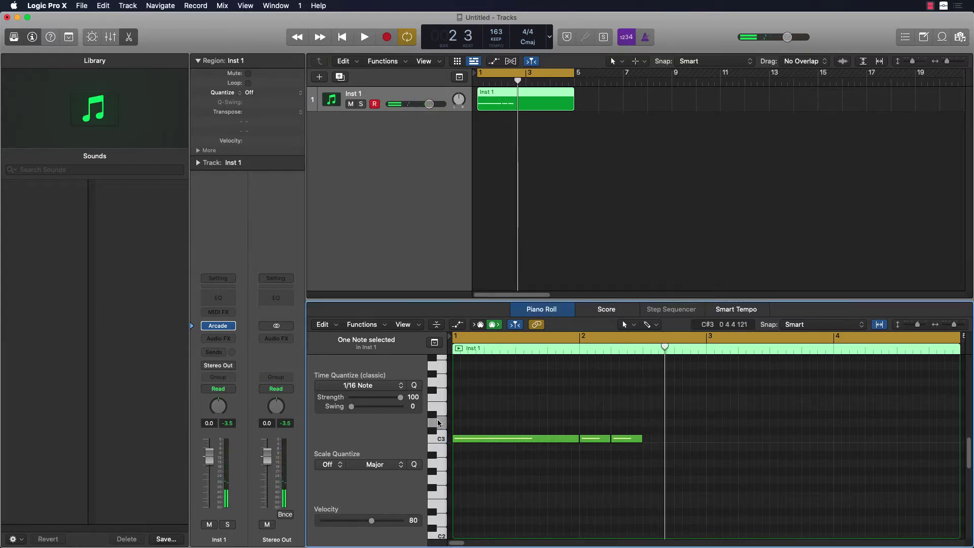
pyautogui.click(439, 408)
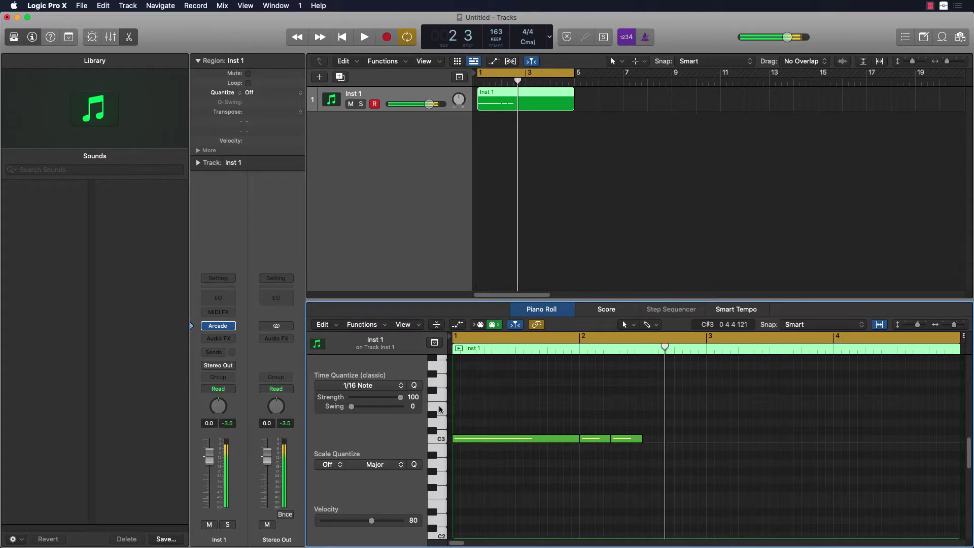
pyautogui.click(439, 396)
pyautogui.click(441, 383)
pyautogui.click(440, 370)
pyautogui.click(442, 453)
pyautogui.click(442, 465)
pyautogui.click(441, 480)
pyautogui.click(444, 501)
pyautogui.click(443, 494)
# - Audition the slices on the higher Piano Roll keys around C4 and the white keys just below it
pyautogui.scroll(-2, 439, 488)
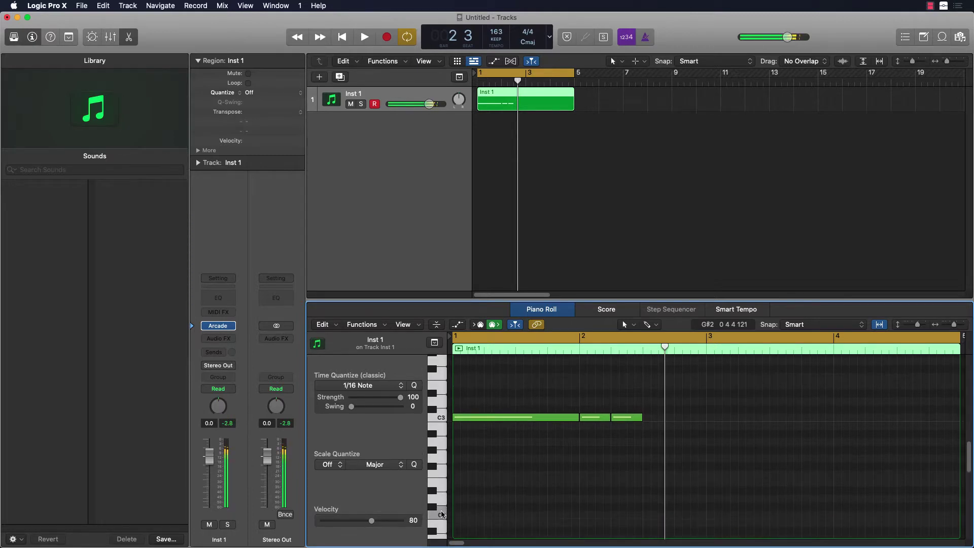
pyautogui.scroll(6, 441, 514)
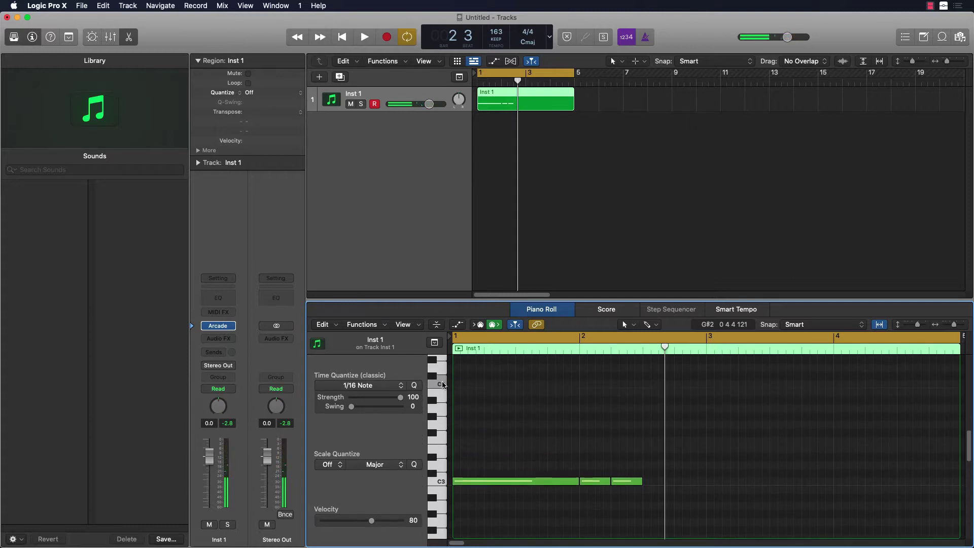
pyautogui.moveTo(442, 383); pyautogui.dragTo(443, 373)
pyautogui.click(443, 410)
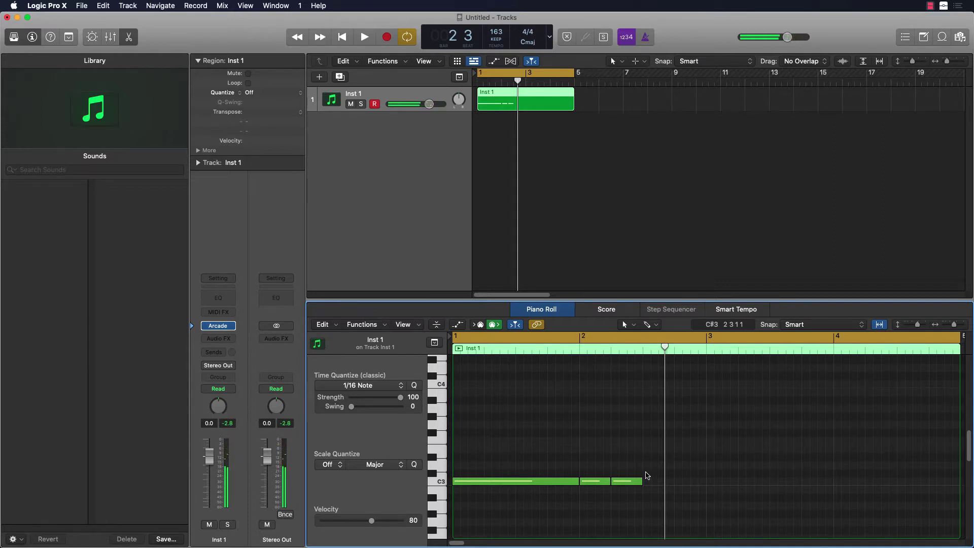
pyautogui.click(439, 412)
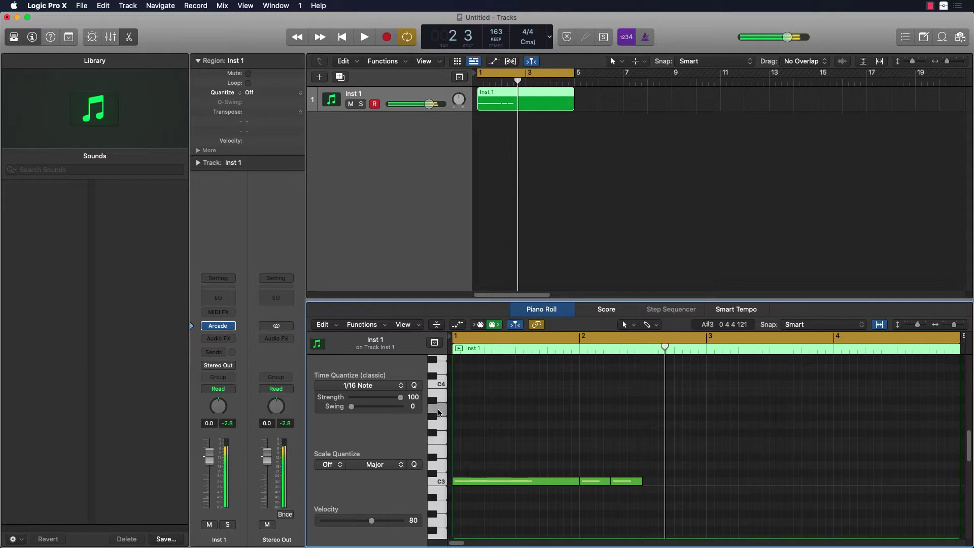
# - Add quarter-note A3 and B3 notes on beats 3 and 4 of bar 2 and play the pattern back
pyautogui.click(655, 408)
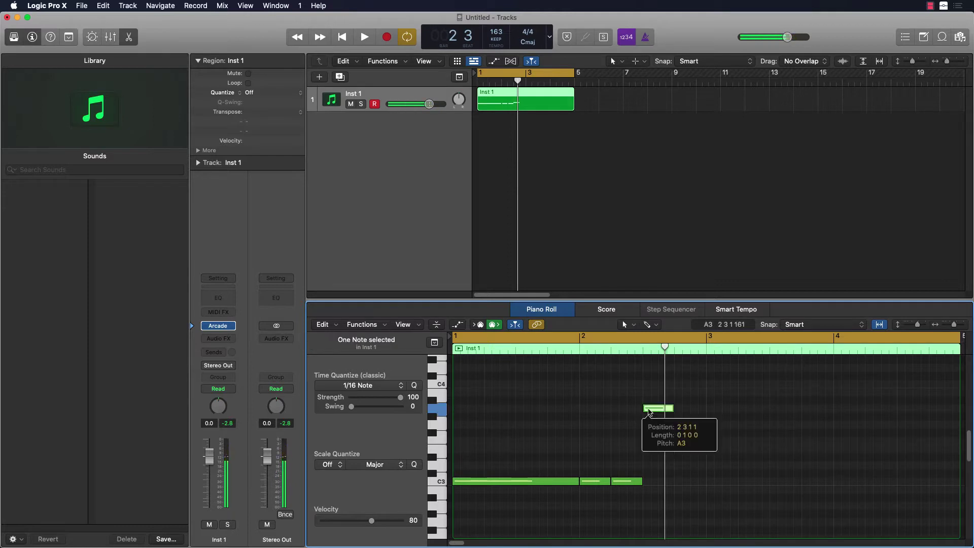
pyautogui.click(678, 392)
pyautogui.press('space')
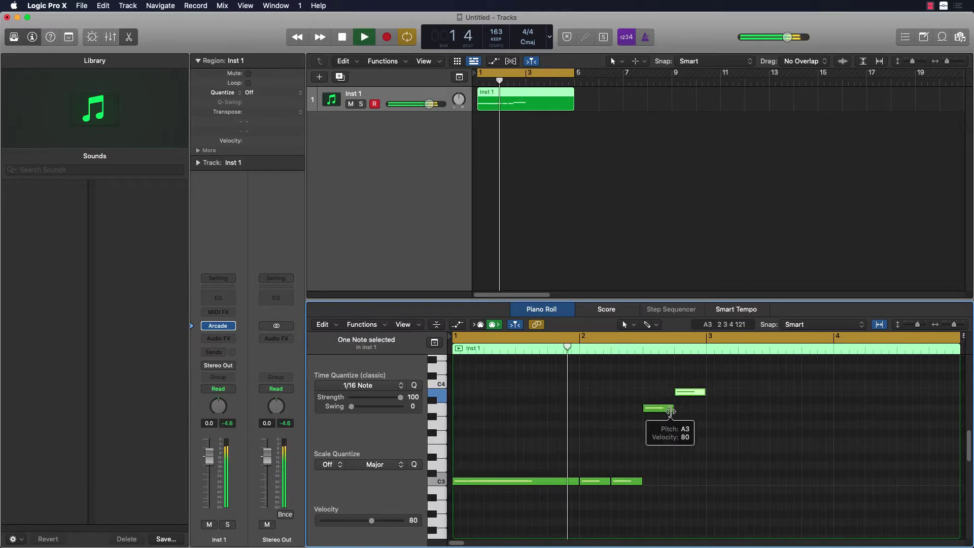
pyautogui.press('space')
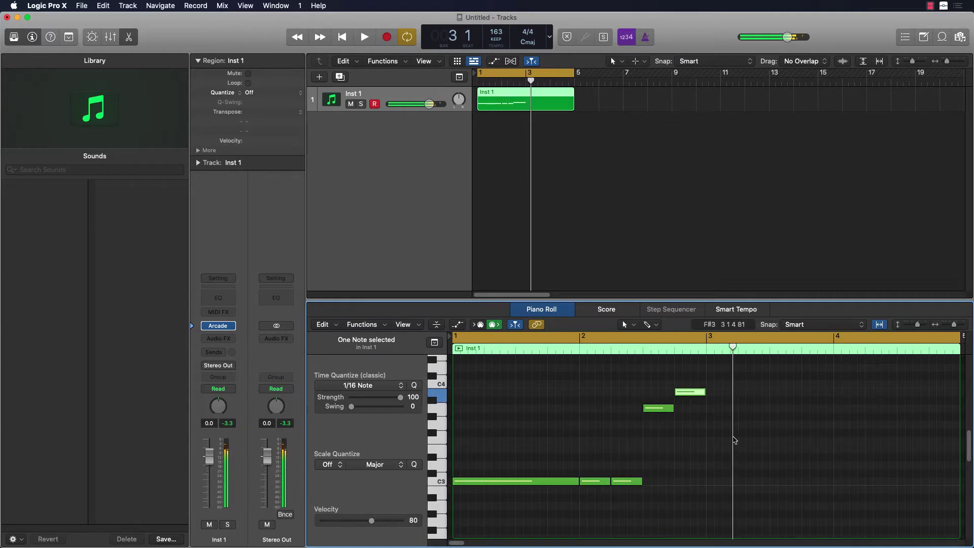
# - Delete the A3 note in bar 2, extend the B3 note back to start on beat 3, and play the pattern
pyautogui.click(657, 409)
pyautogui.press('Delete')
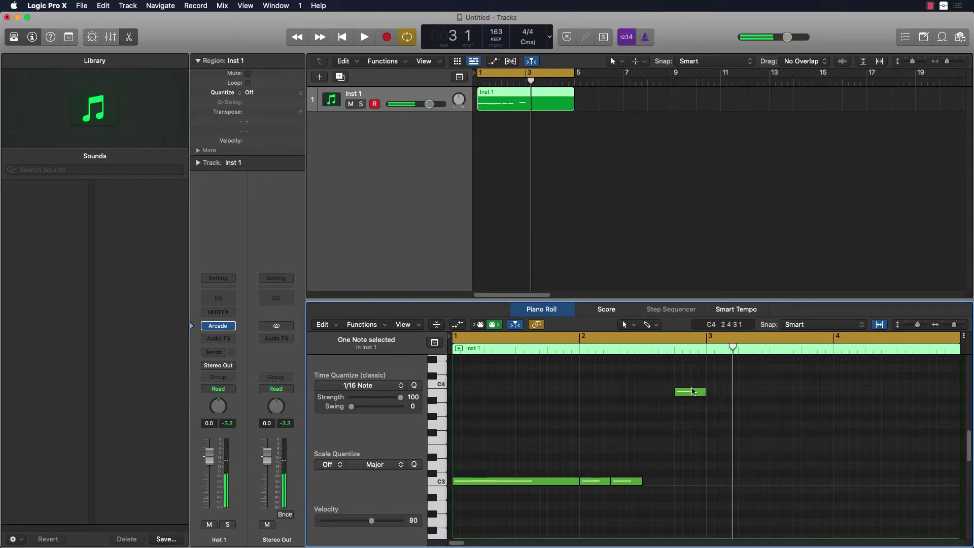
pyautogui.moveTo(700, 394)
pyautogui.mouseDown()
pyautogui.moveTo(669, 394)
pyautogui.moveTo(705, 394)
pyautogui.mouseUp()
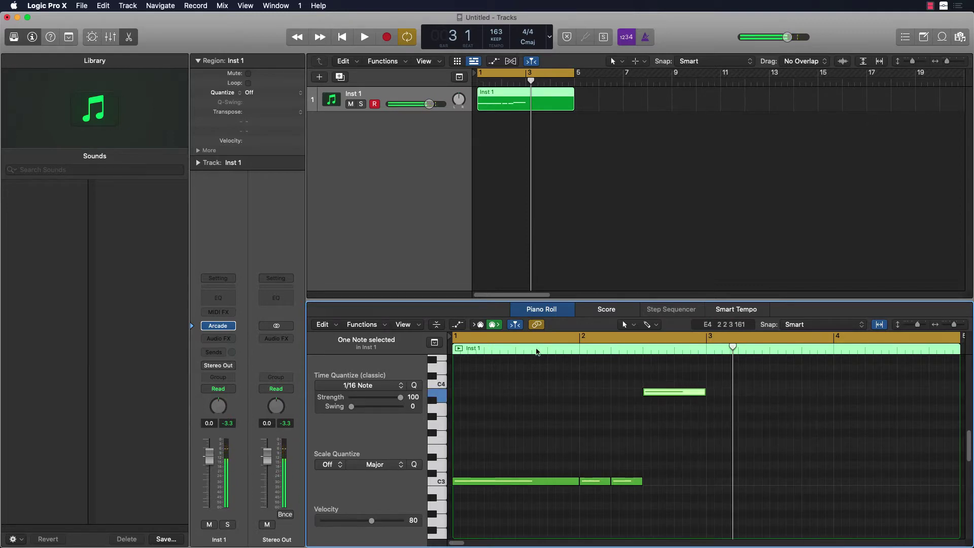
pyautogui.click(469, 350)
pyautogui.press('Return')
pyautogui.press('space')
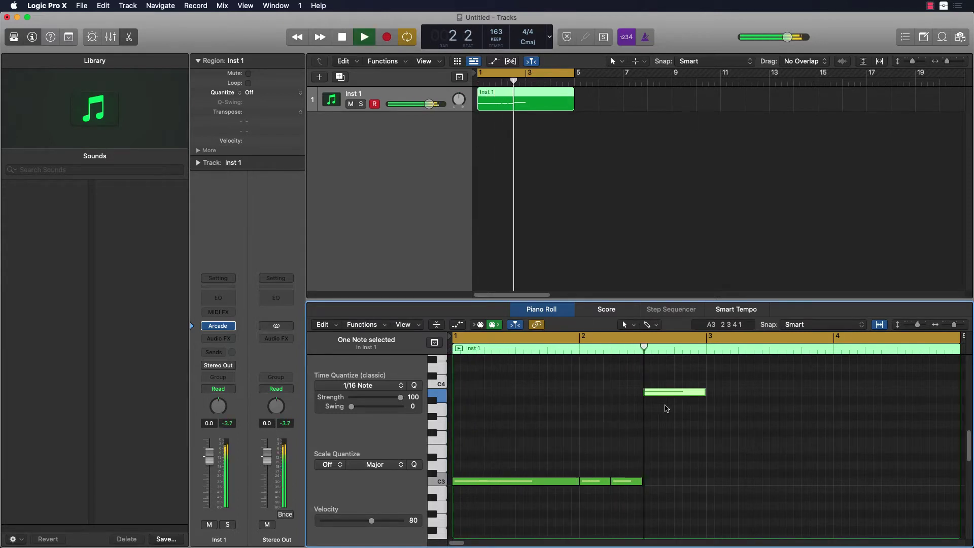
pyautogui.press('space')
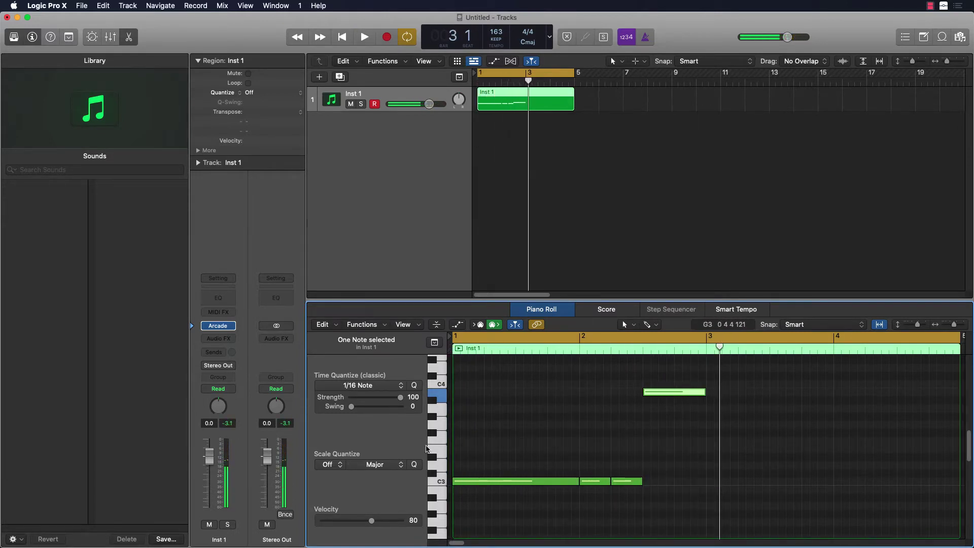
# - Audition the E3 slice and add an E3 note lasting the whole of bar 3
pyautogui.click(442, 456)
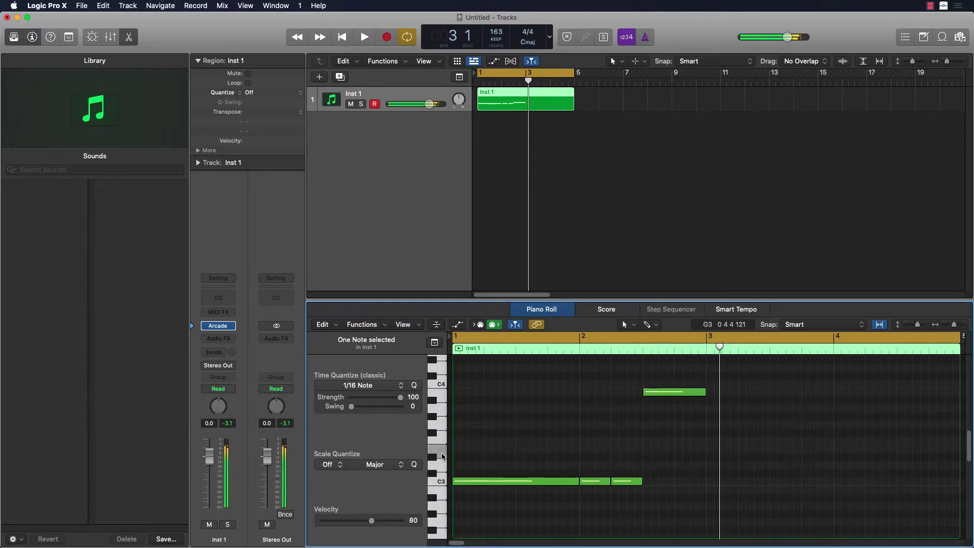
pyautogui.click(714, 452)
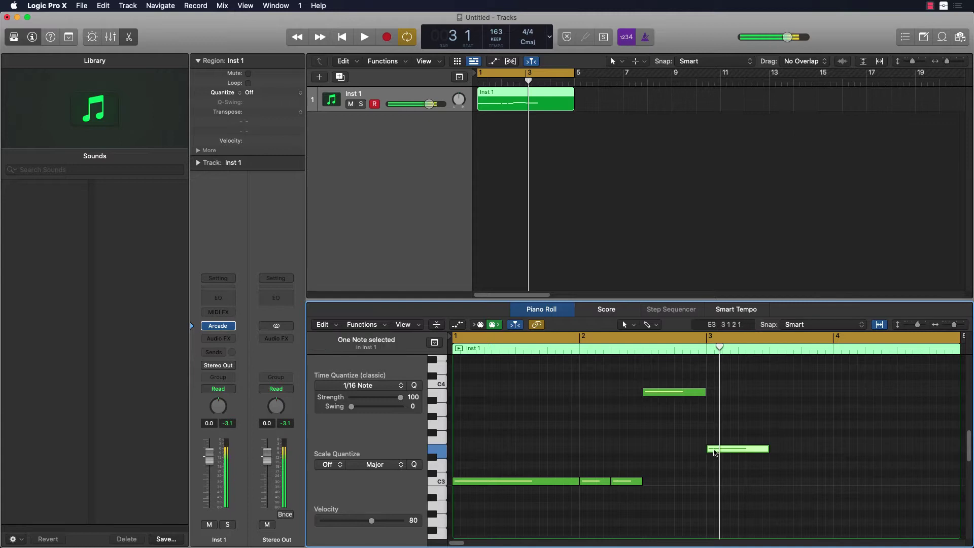
pyautogui.moveTo(764, 450); pyautogui.dragTo(829, 450)
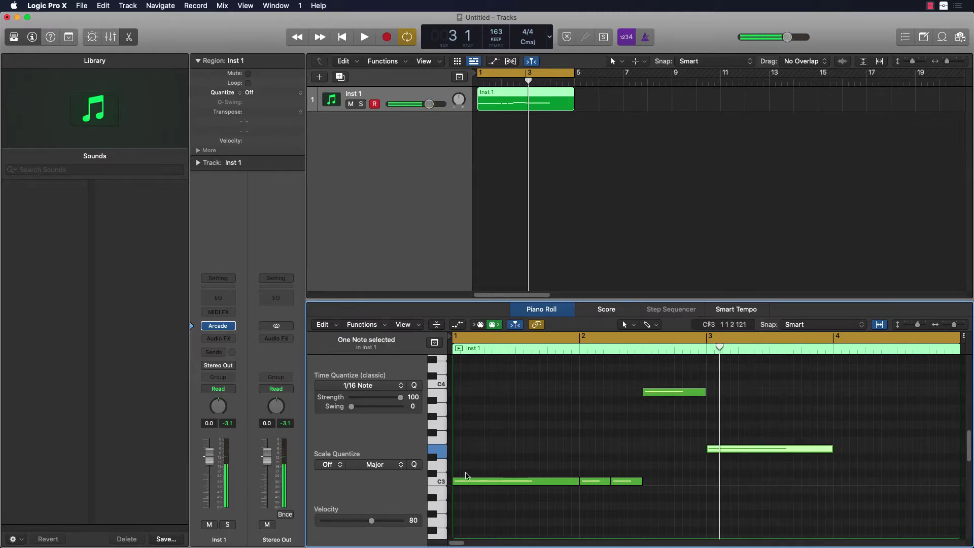
# - Audition slices above and below C3 and add a G3 note lasting the whole of bar 4
pyautogui.click(441, 470)
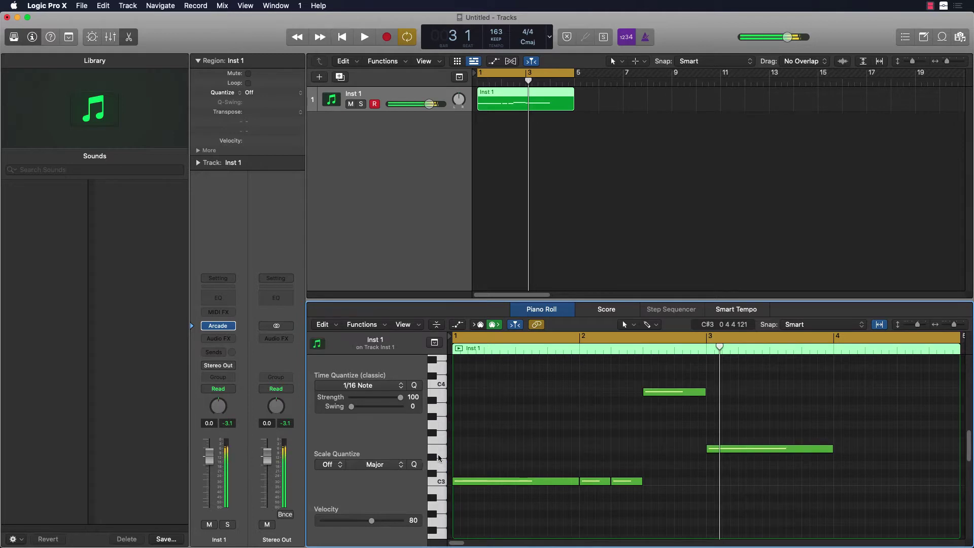
pyautogui.click(440, 428)
pyautogui.scroll(-3, 442, 523)
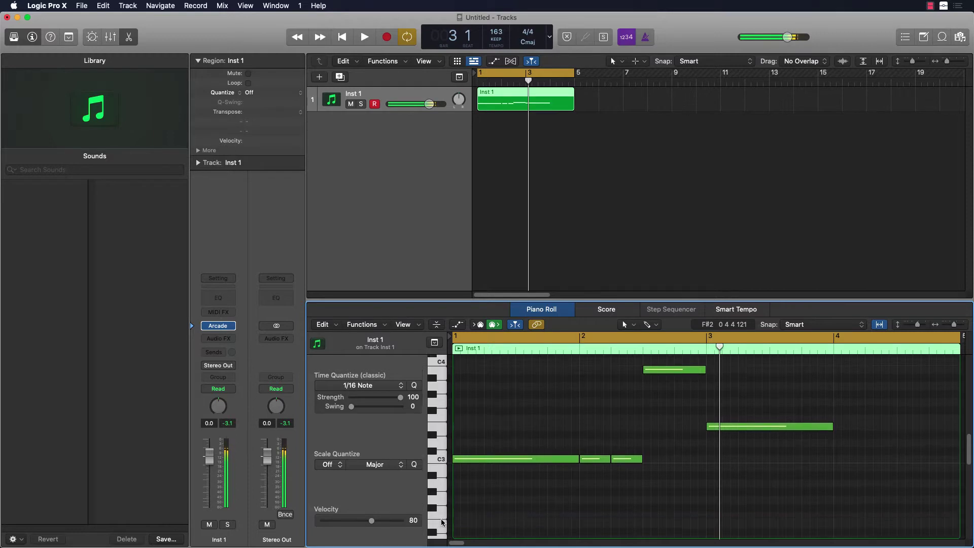
pyautogui.scroll(-1, 443, 521)
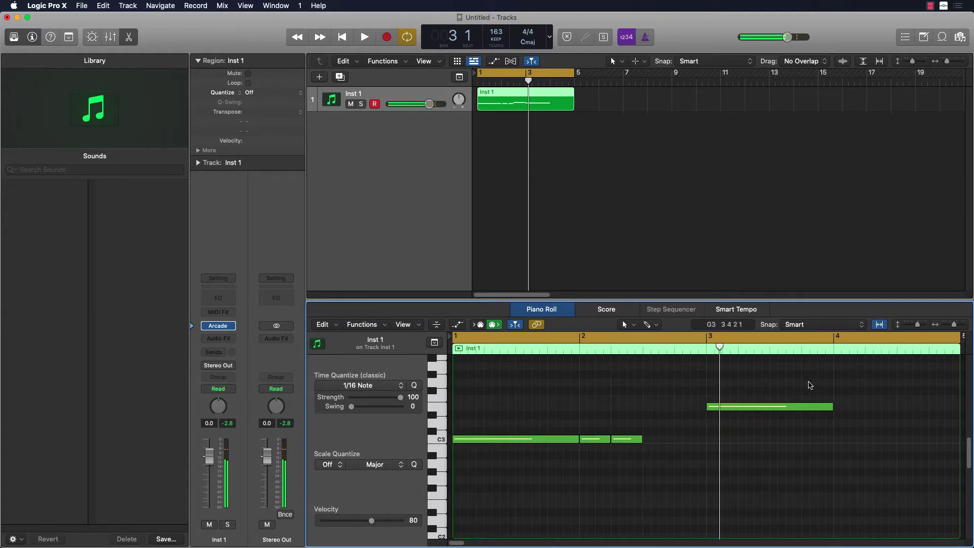
pyautogui.click(838, 384)
# - Play the pattern, return the playhead to the beginning of bar 1, and preview the region in solo
pyautogui.press('space')
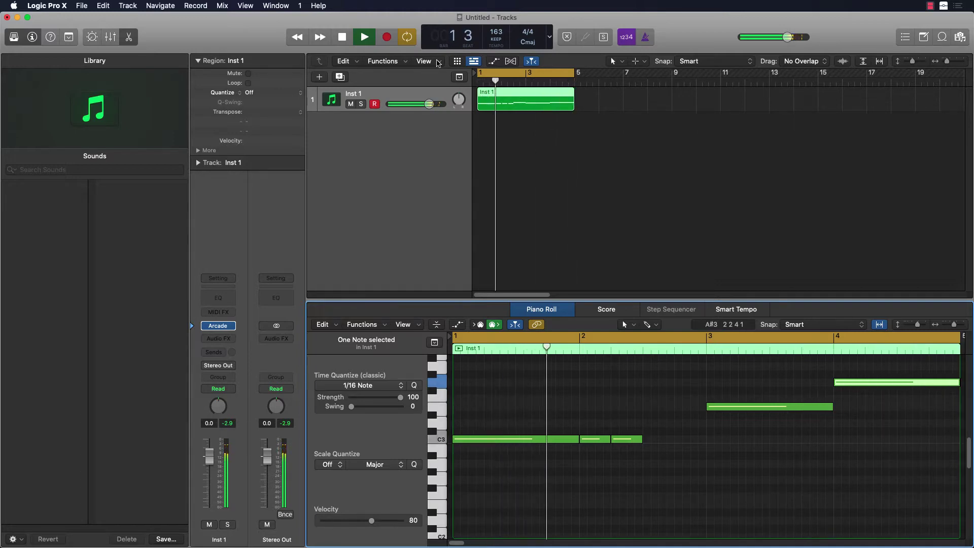
pyautogui.click(345, 39)
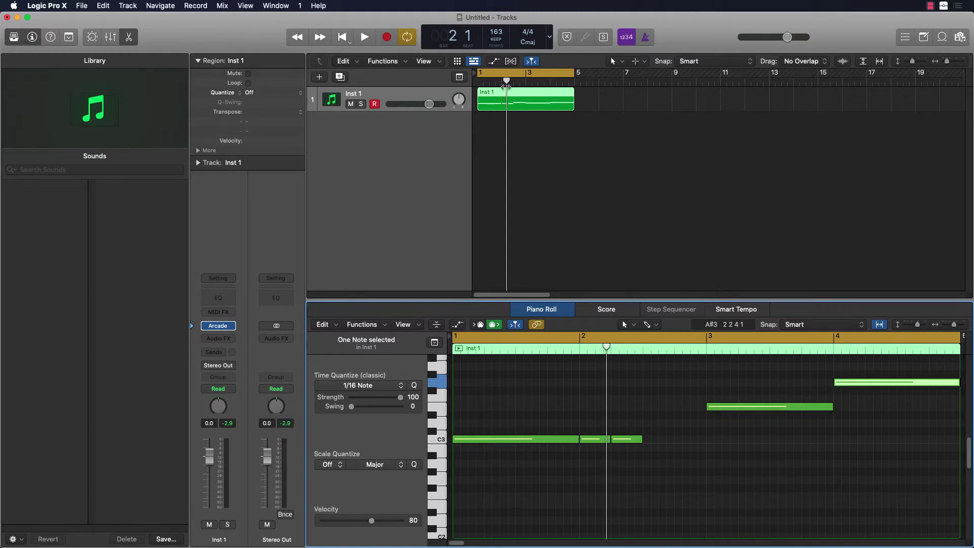
pyautogui.moveTo(505, 86); pyautogui.dragTo(423, 101)
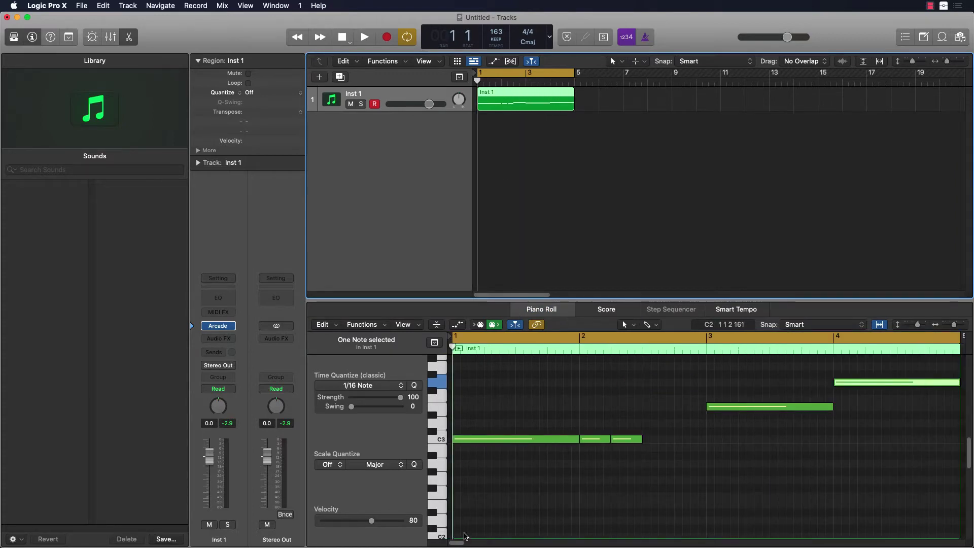
pyautogui.moveTo(456, 542); pyautogui.dragTo(454, 543)
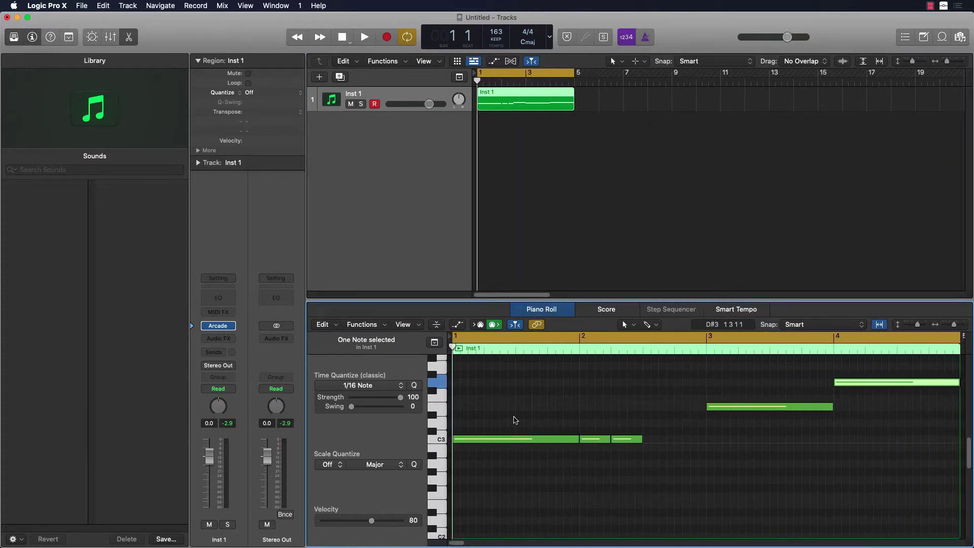
pyautogui.moveTo(451, 348); pyautogui.dragTo(458, 403)
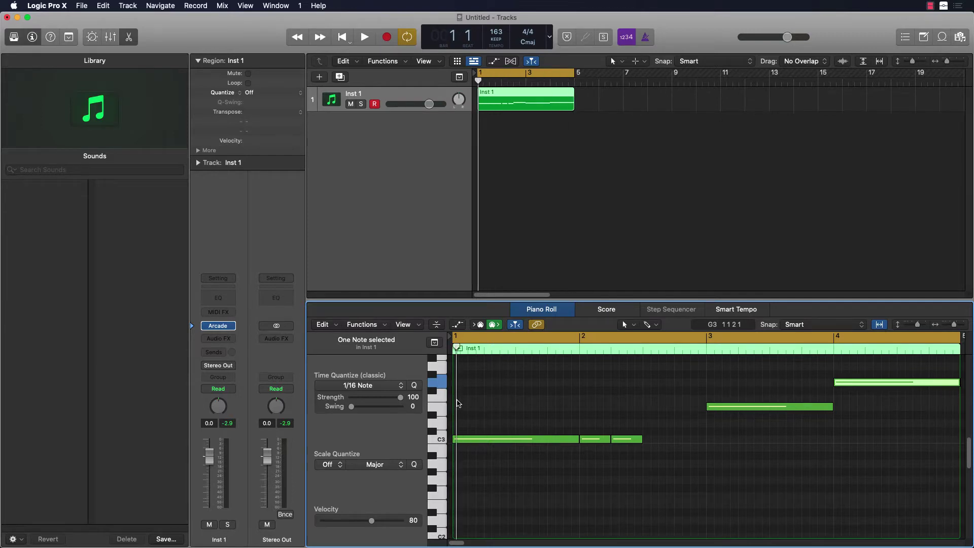
pyautogui.click(458, 349)
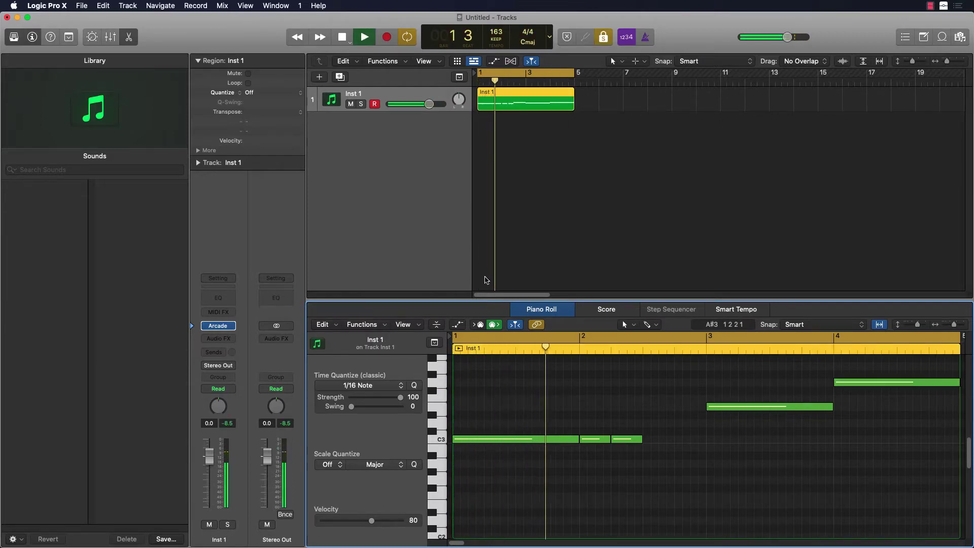
# - Play the complete four-bar pattern from its beginning and restart it once more
pyautogui.click(342, 38)
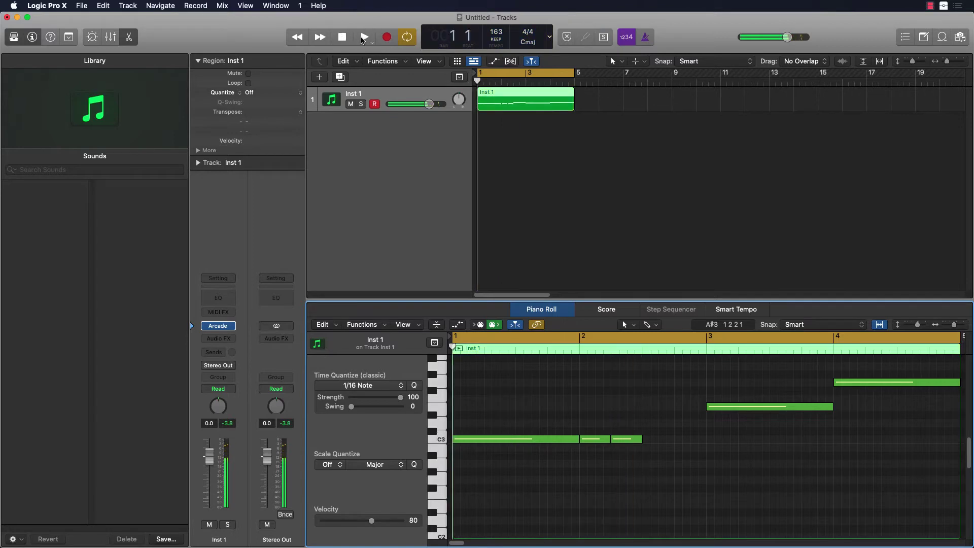
pyautogui.click(364, 37)
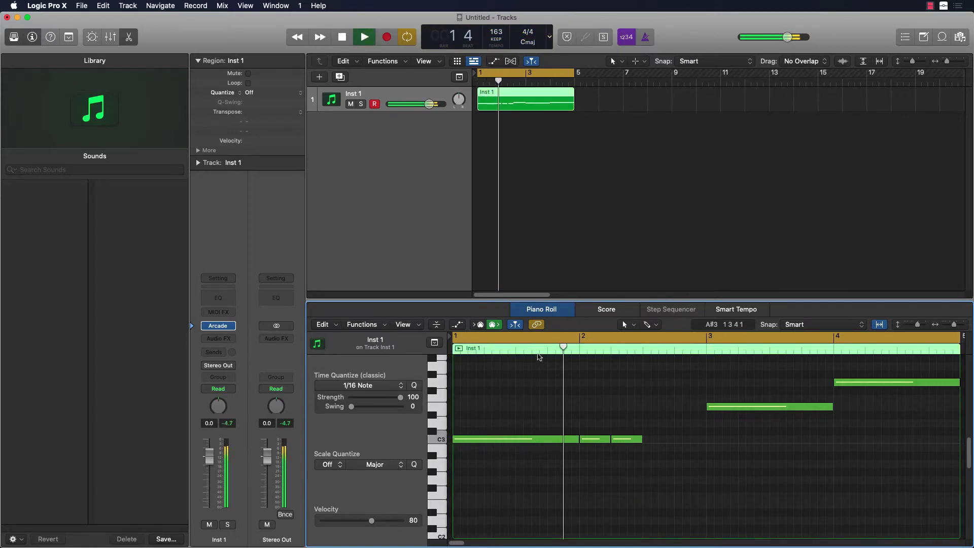
pyautogui.click(342, 37)
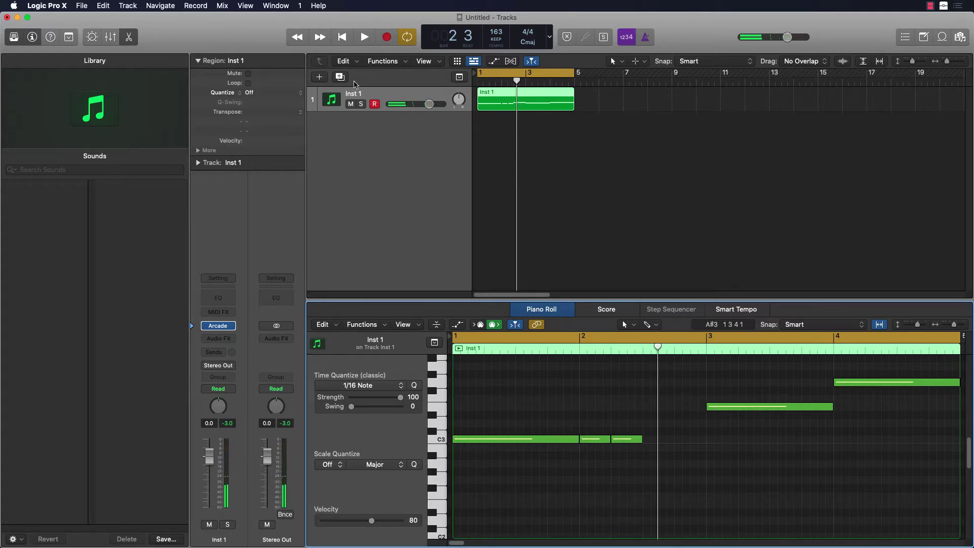
pyautogui.click(342, 38)
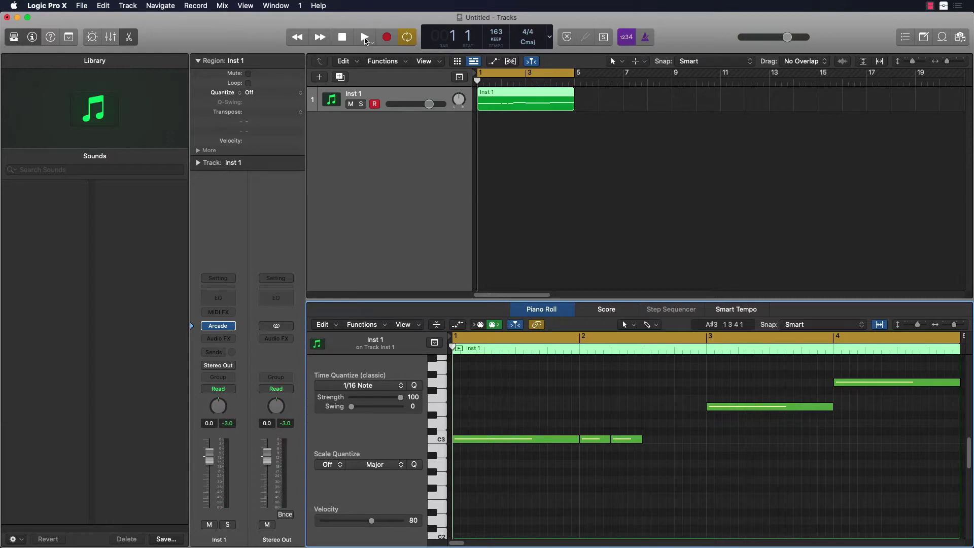
pyautogui.click(365, 37)
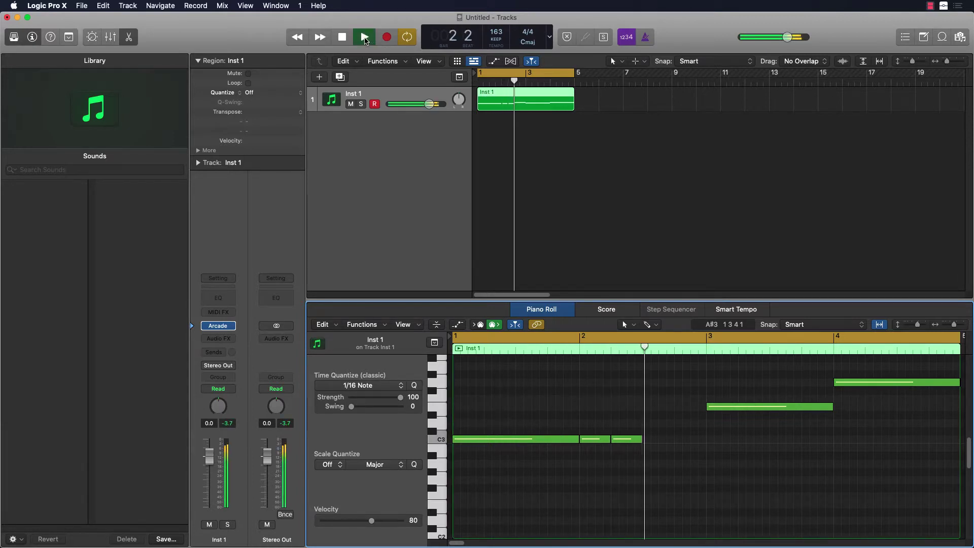
# - Add a whole-bar note in bar 1 above the C3 note, move it to A#3, and stop playback
pyautogui.scroll(3, 685, 355)
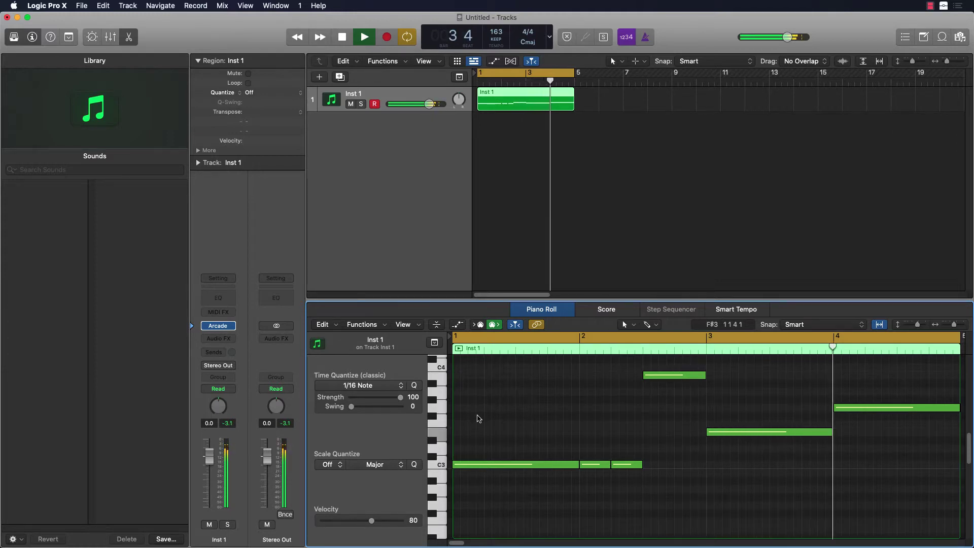
pyautogui.keyDown('super'); pyautogui.click(460, 376); pyautogui.keyUp('super')
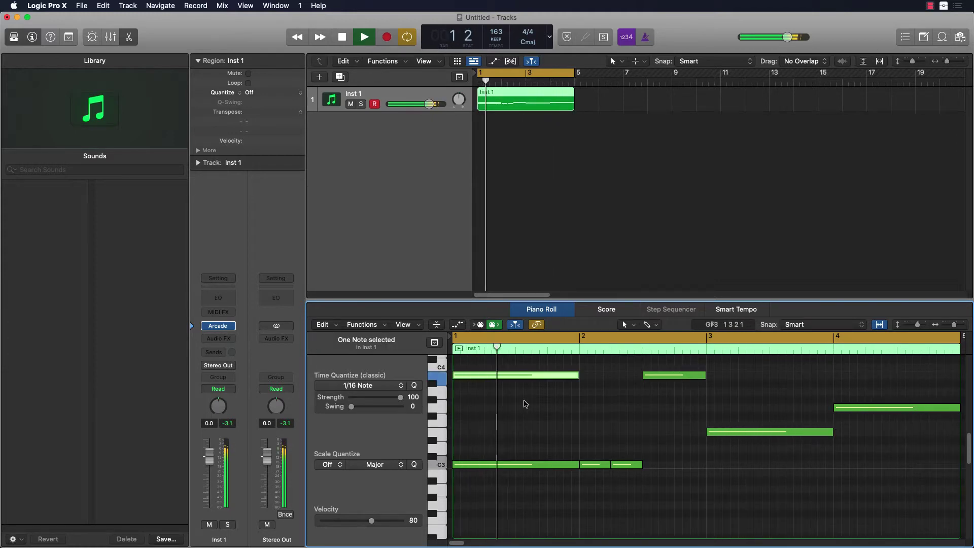
pyautogui.moveTo(493, 380); pyautogui.dragTo(496, 387)
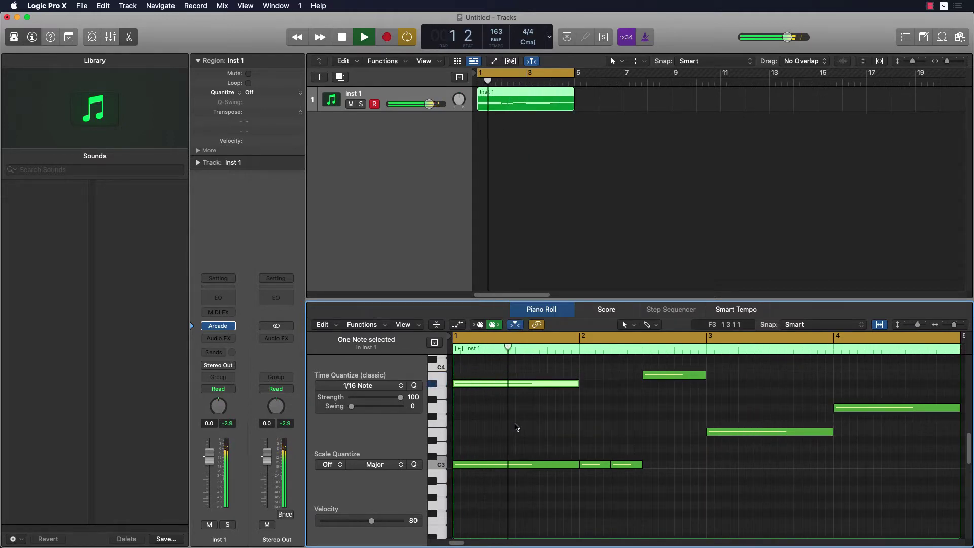
pyautogui.press('space')
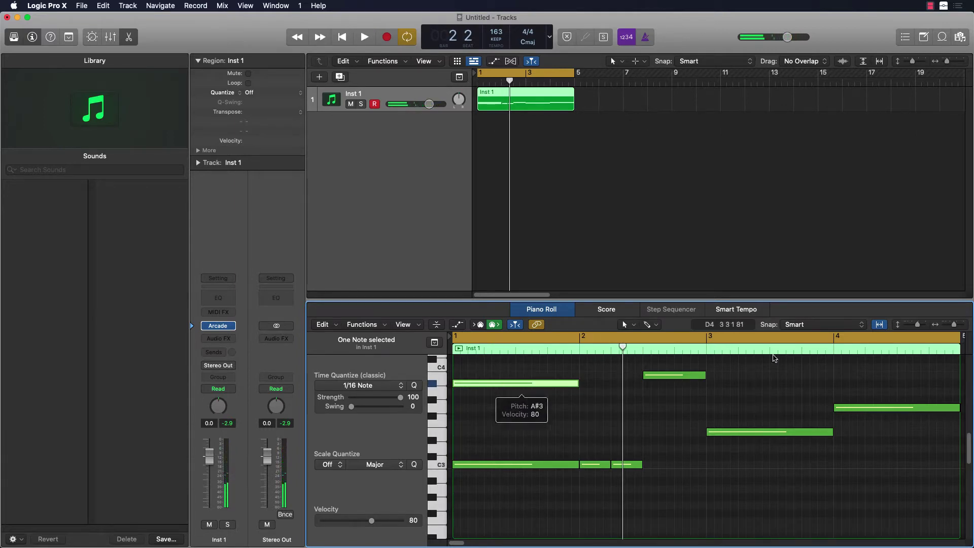
# - Bring the Arcade plug-in window into view, audition white-key slices around its modifier keys, and clear the window away
pyautogui.moveTo(973, 152); pyautogui.dragTo(494, 41)
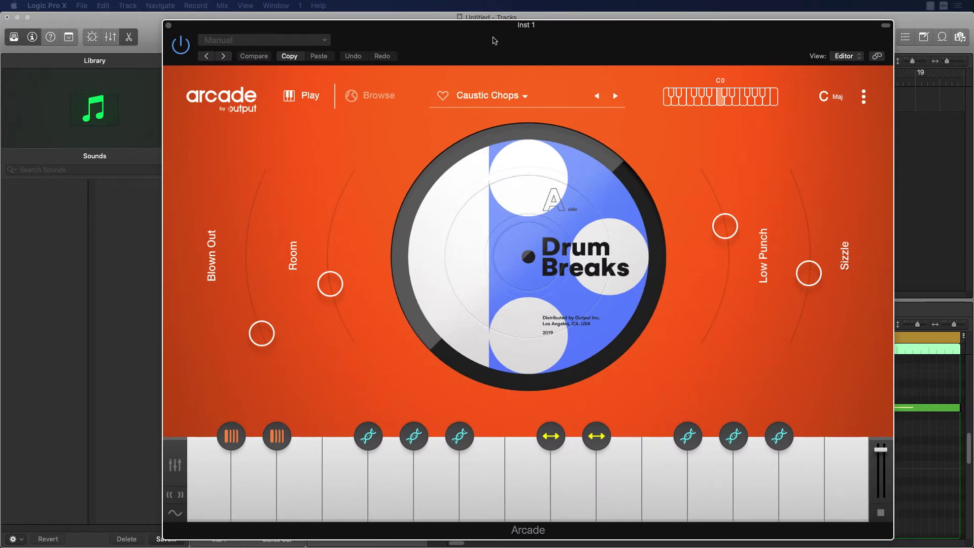
pyautogui.moveTo(212, 509)
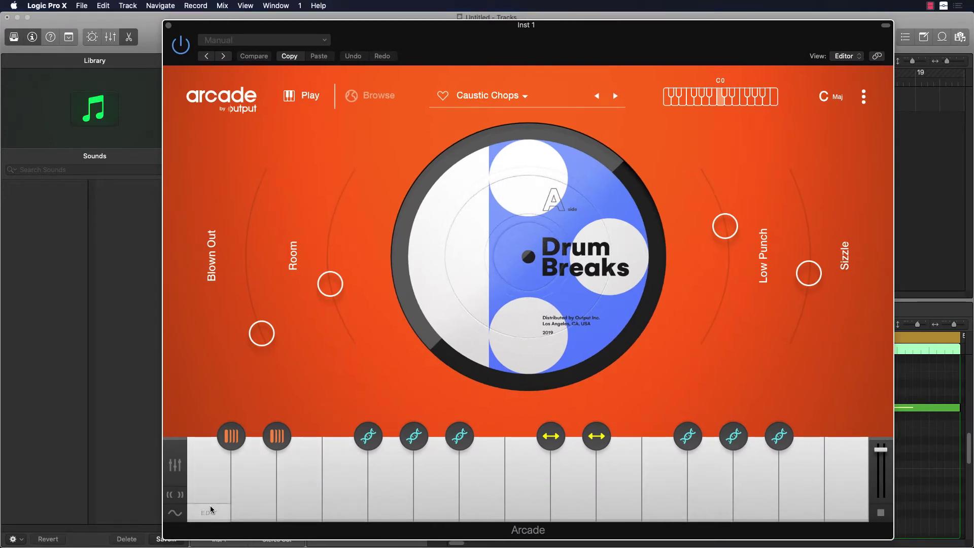
pyautogui.moveTo(836, 482)
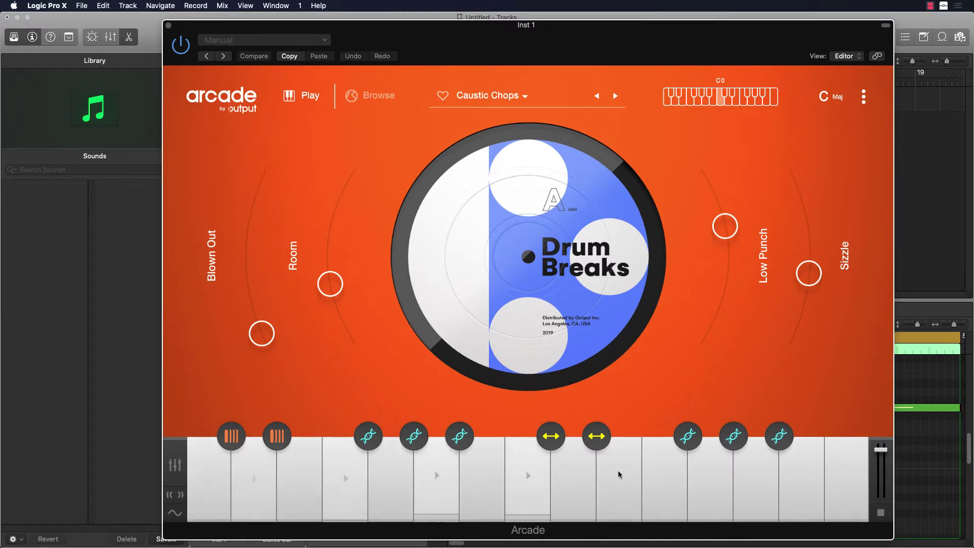
pyautogui.click(316, 474)
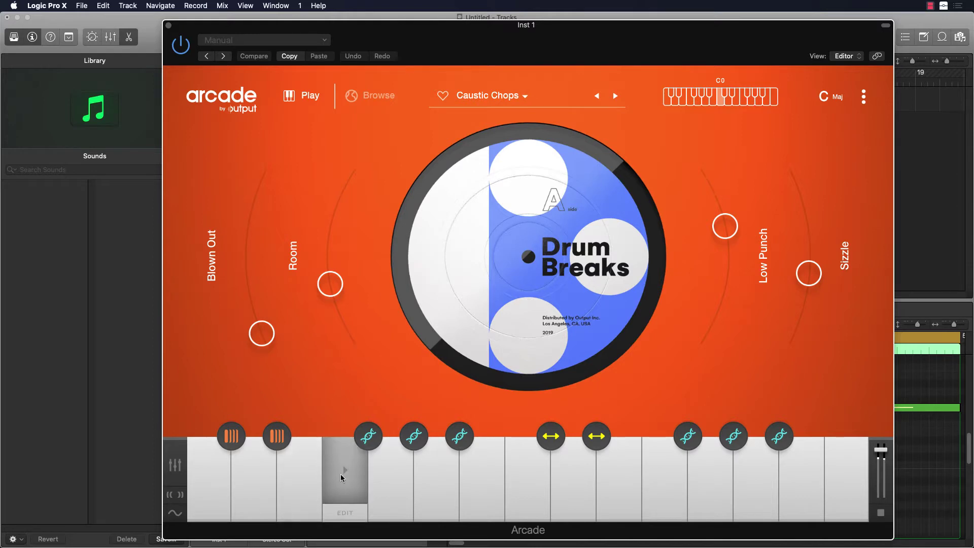
pyautogui.click(392, 478)
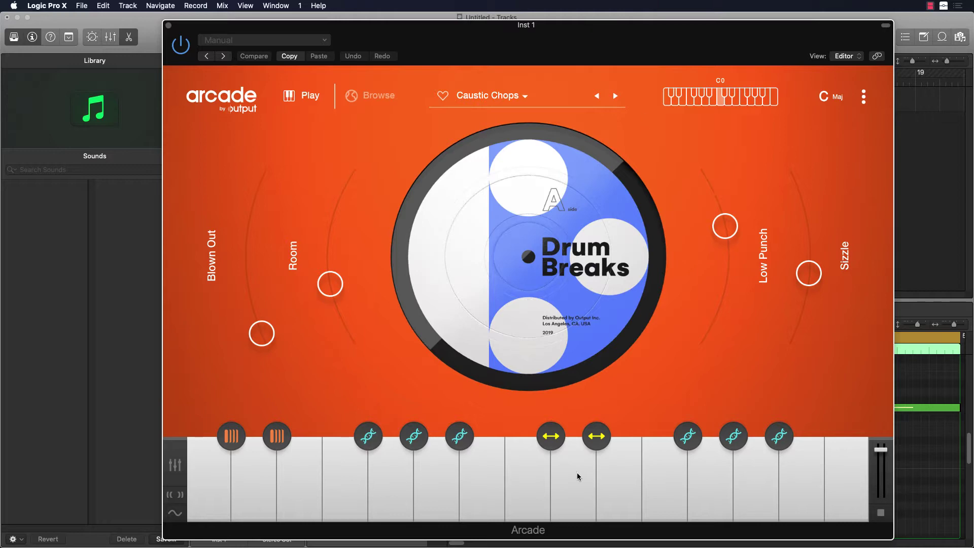
pyautogui.moveTo(234, 447)
pyautogui.moveTo(566, 32); pyautogui.dragTo(973, 24)
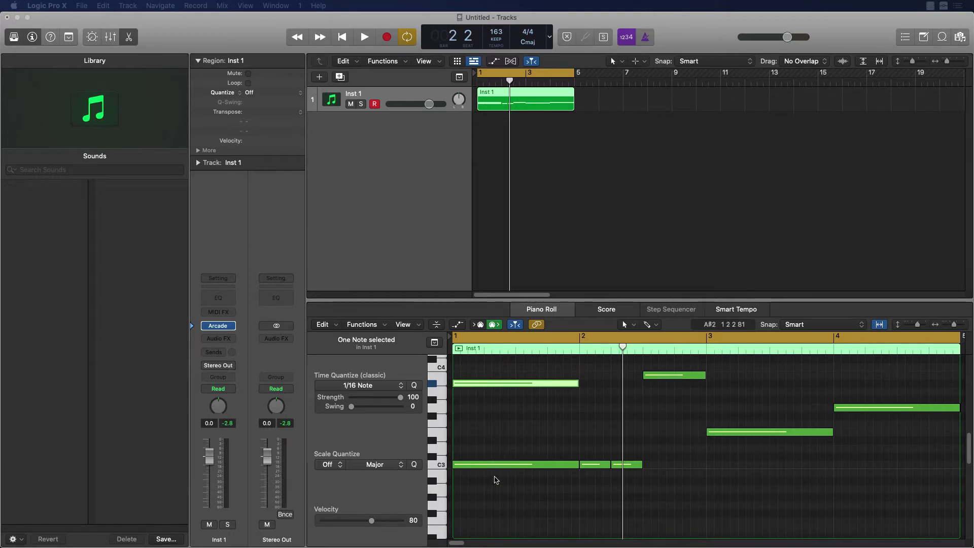
# - Select the C3 and A#3 notes in bar 1 together and play the bar from its start
pyautogui.click(475, 465)
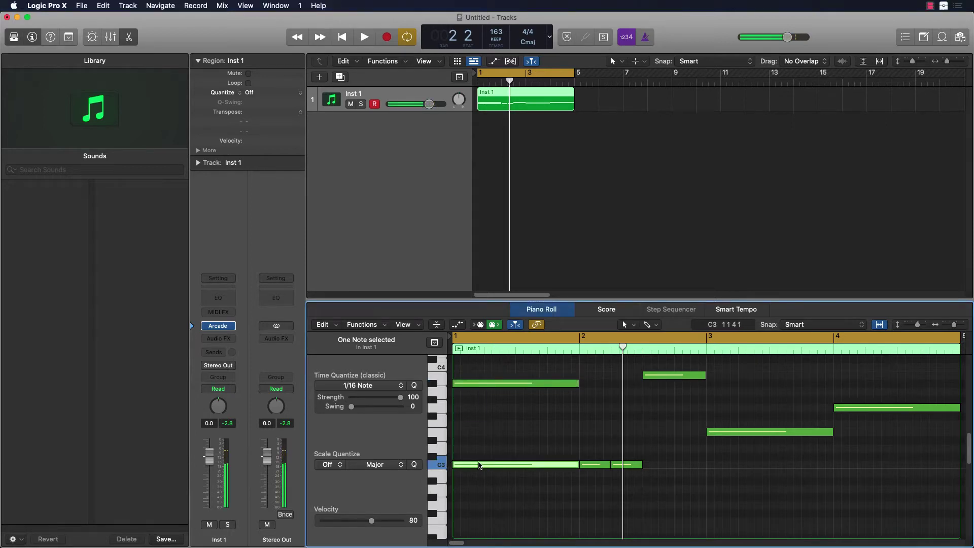
pyautogui.click(434, 387)
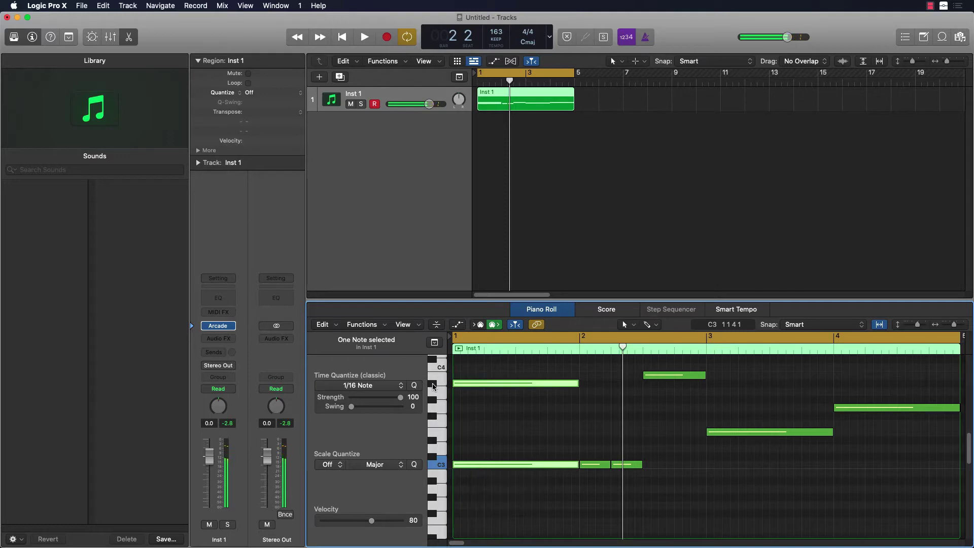
pyautogui.moveTo(627, 349); pyautogui.dragTo(438, 366)
pyautogui.press('space')
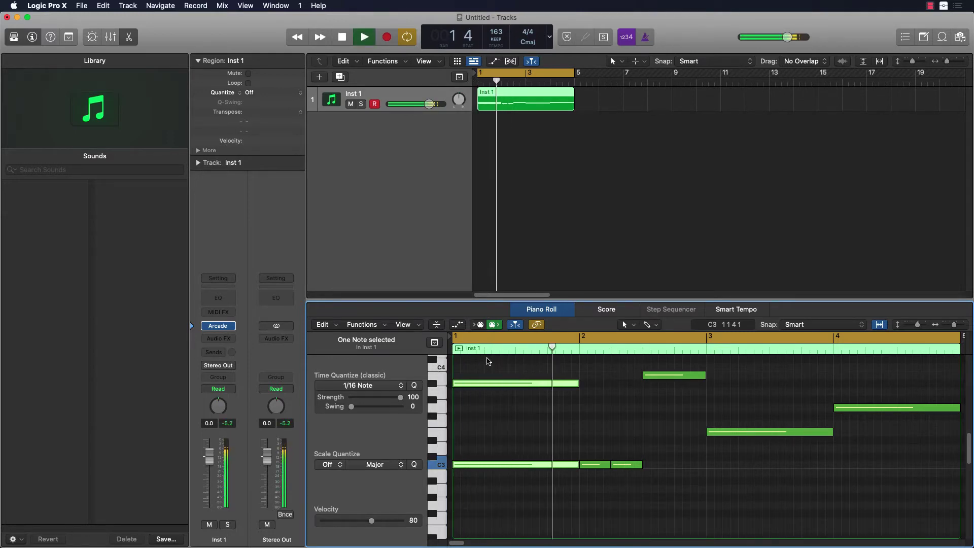
pyautogui.press('space')
# - Select only the A#3 note in bar 1 and preview the four-bar region in solo
pyautogui.rightClick(507, 388)
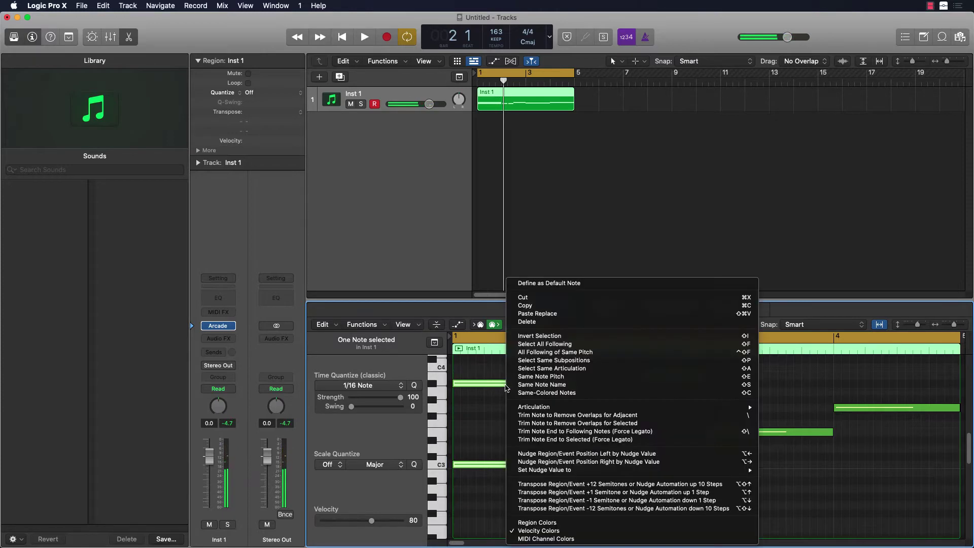
pyautogui.click(492, 386)
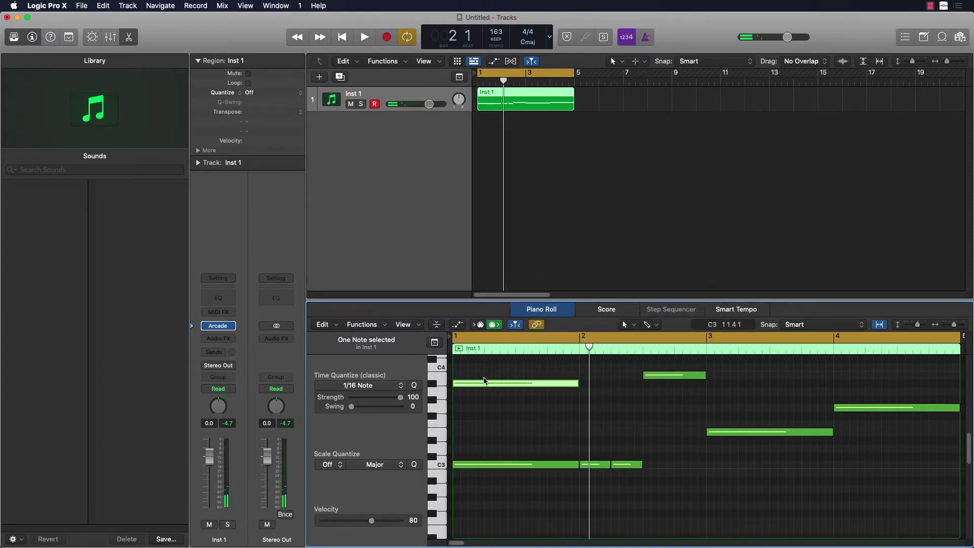
pyautogui.click(529, 350)
pyautogui.press('space')
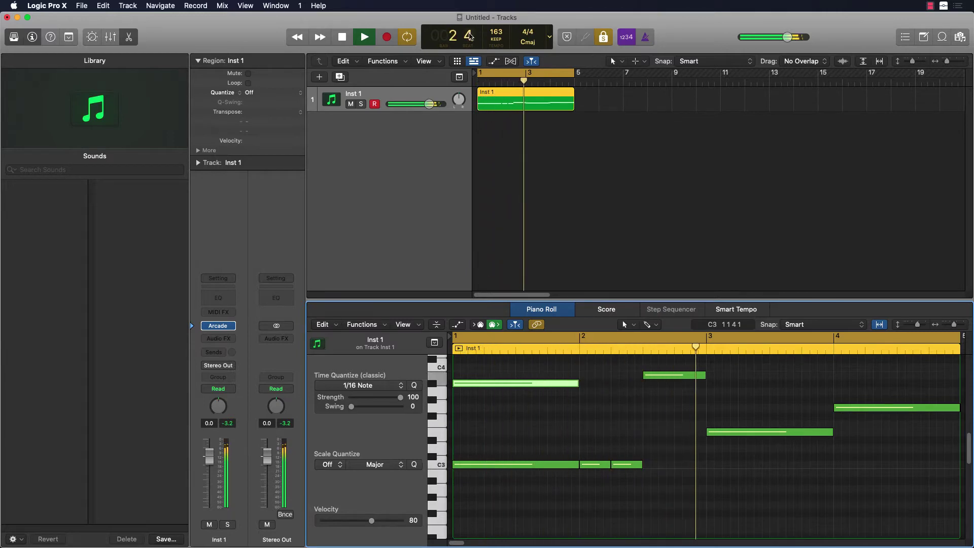
pyautogui.press('space')
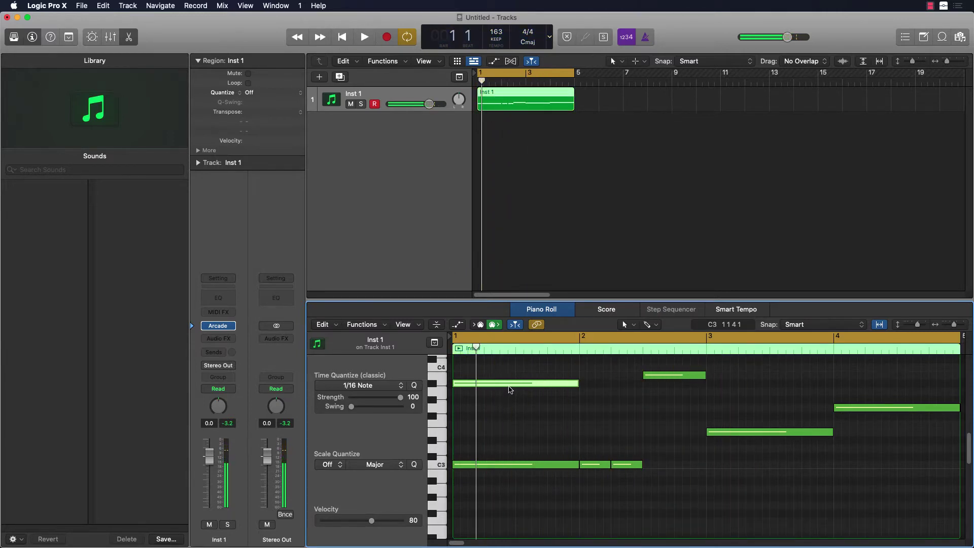
# - Replace the A#3 note in bar 1 with a whole-bar G#3 note starting at the bar's beginning
pyautogui.press('Delete')
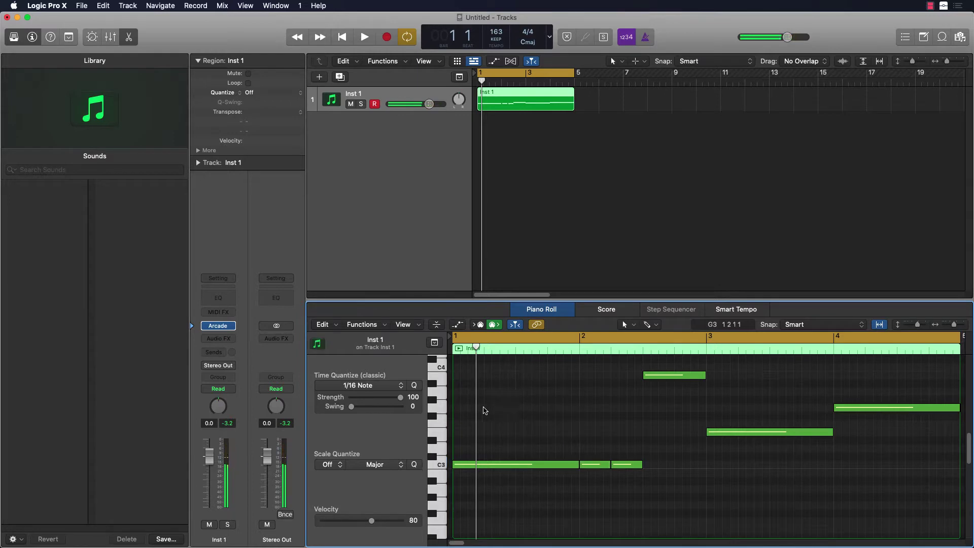
pyautogui.keyDown('super'); pyautogui.click(456, 401); pyautogui.keyUp('super')
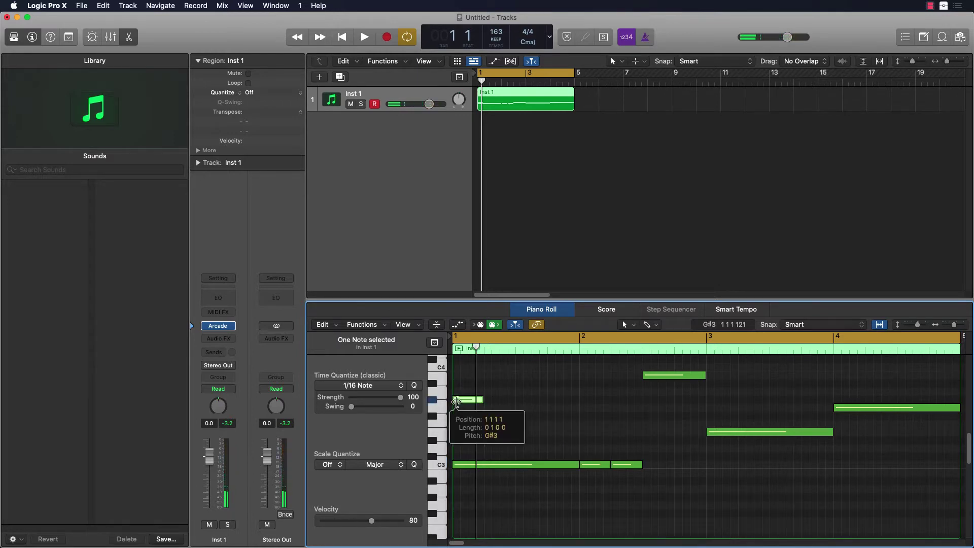
pyautogui.moveTo(484, 401); pyautogui.dragTo(578, 400)
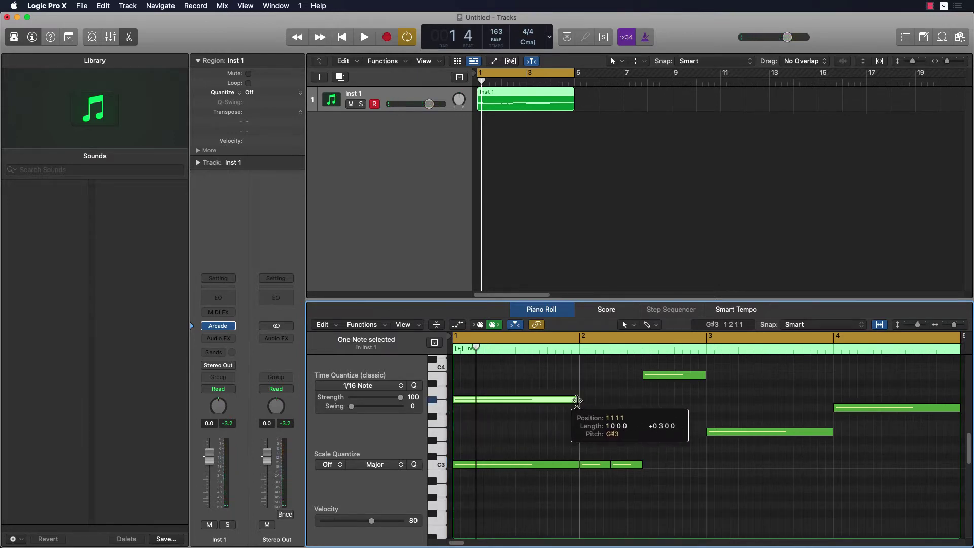
# - Play bar 1 twice to audition the G#3 modifier over the C3 slice, restarting from the bar's beginning
pyautogui.press('space')
pyautogui.press('space')
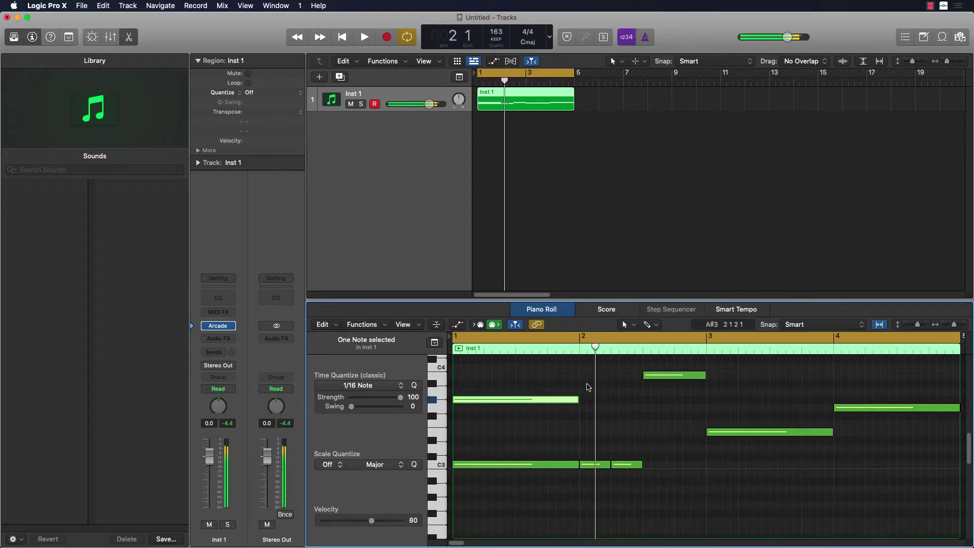
pyautogui.click(485, 351)
pyautogui.click(466, 350)
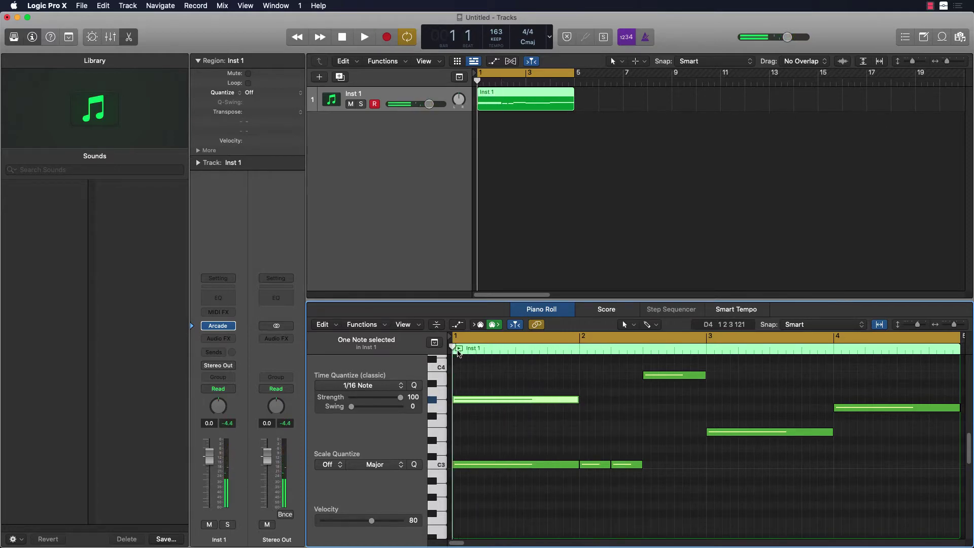
pyautogui.press('space')
pyautogui.press('space')
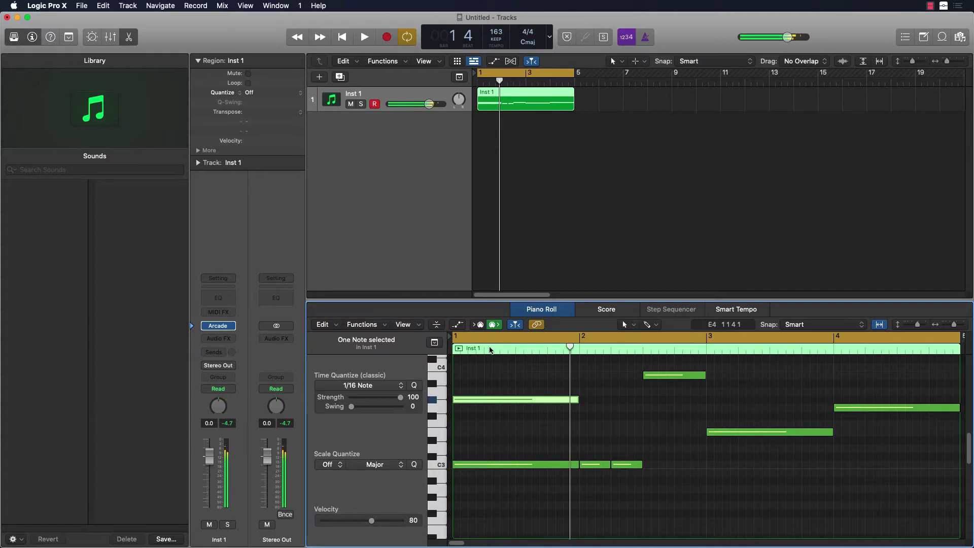
# - Return the playhead to bar 1 and play the complete four-bar pattern with the G#3 modifier
pyautogui.click(500, 350)
pyautogui.moveTo(498, 351); pyautogui.dragTo(453, 351)
pyautogui.press('space')
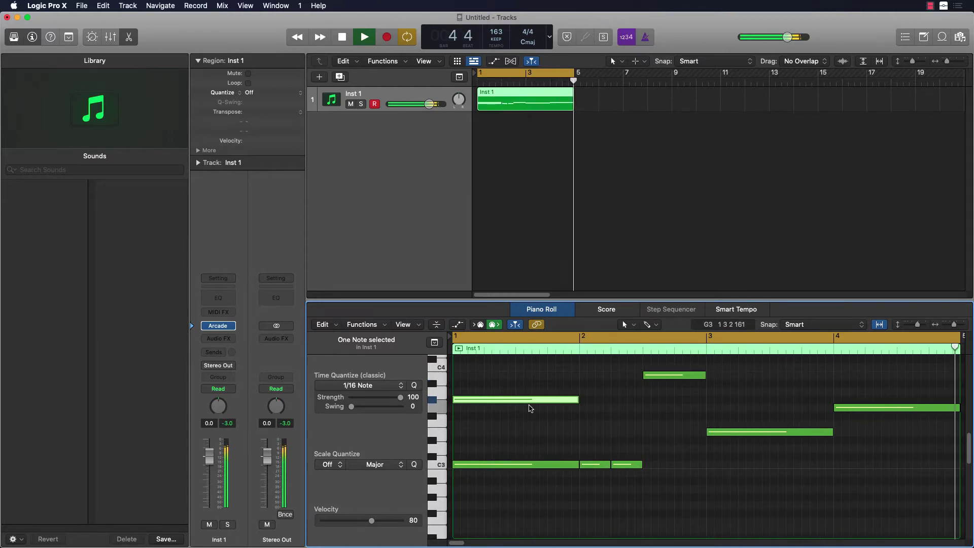
pyautogui.press('space')
# - Move the G#3 note from bar 1 to bar 4 and play the pattern through
pyautogui.moveTo(515, 403); pyautogui.dragTo(877, 402)
pyautogui.click(875, 395)
pyautogui.press('space')
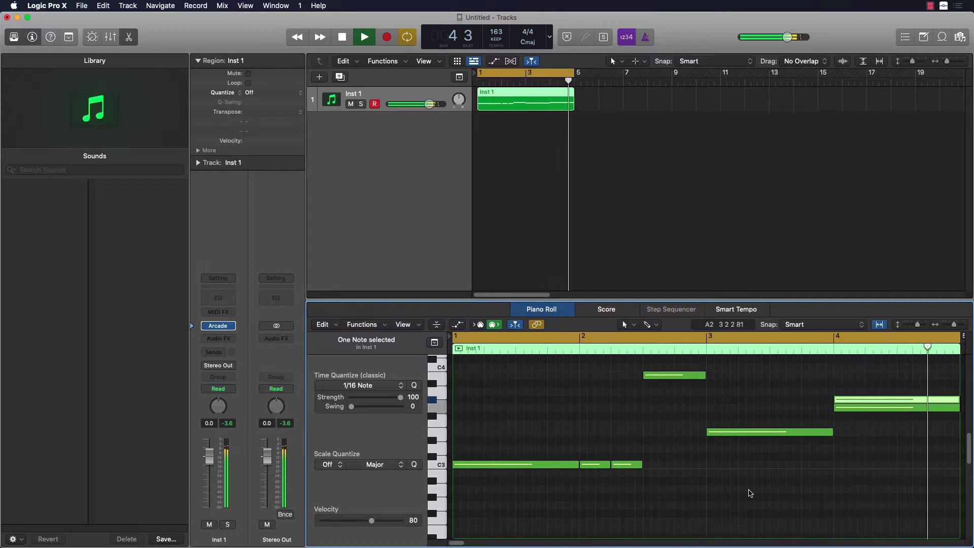
pyautogui.press('space')
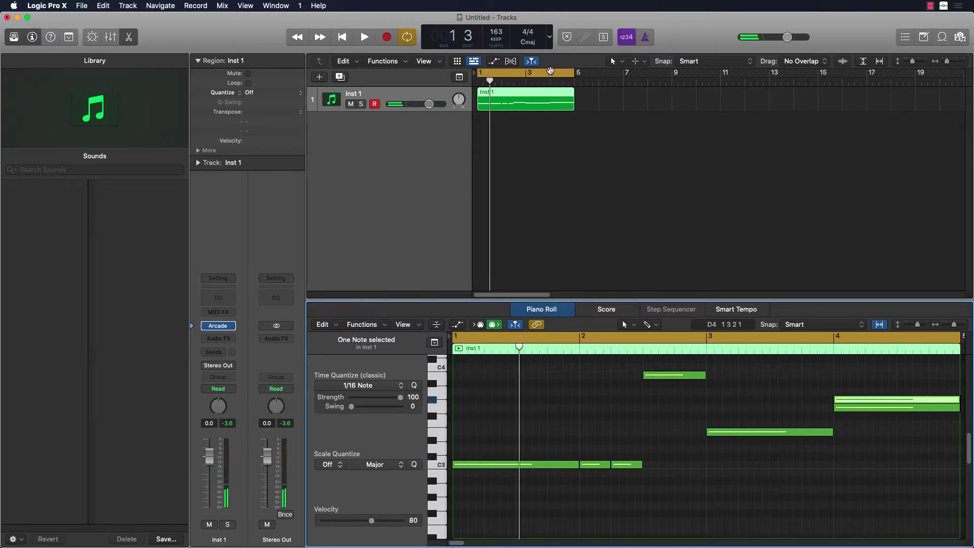
# - Create a second track with the same Arcade instrument and copy the Inst 1 region onto it at bar 1
pyautogui.click(527, 96)
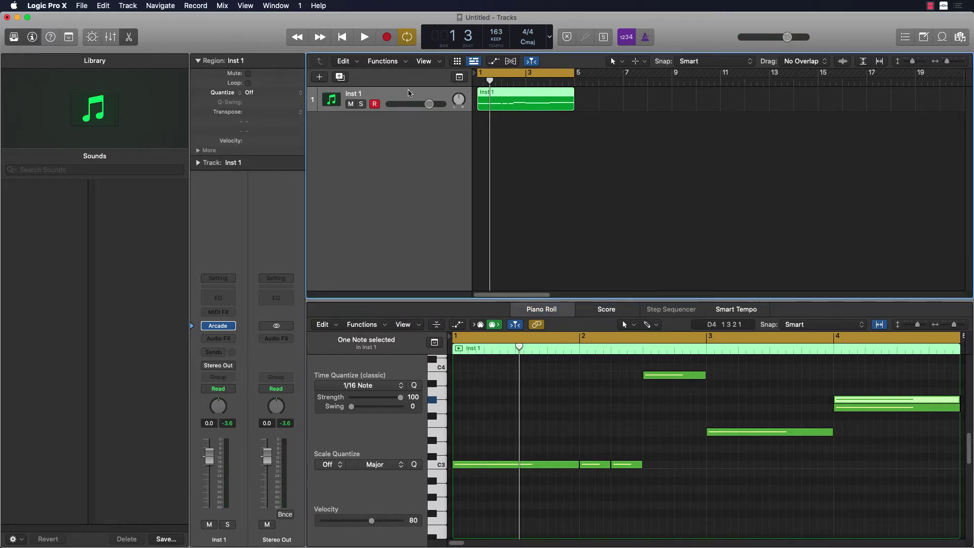
pyautogui.doubleClick(413, 118)
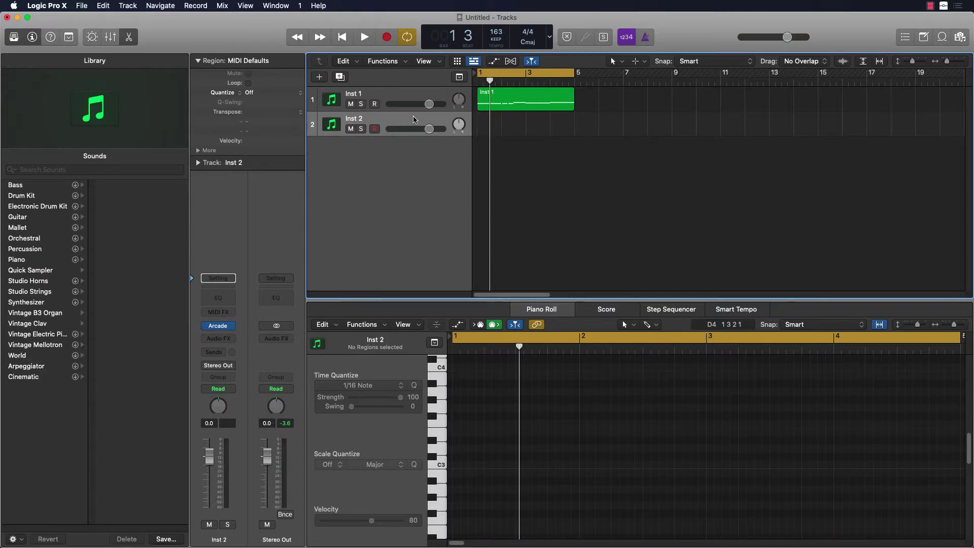
pyautogui.click(562, 82)
pyautogui.click(539, 95)
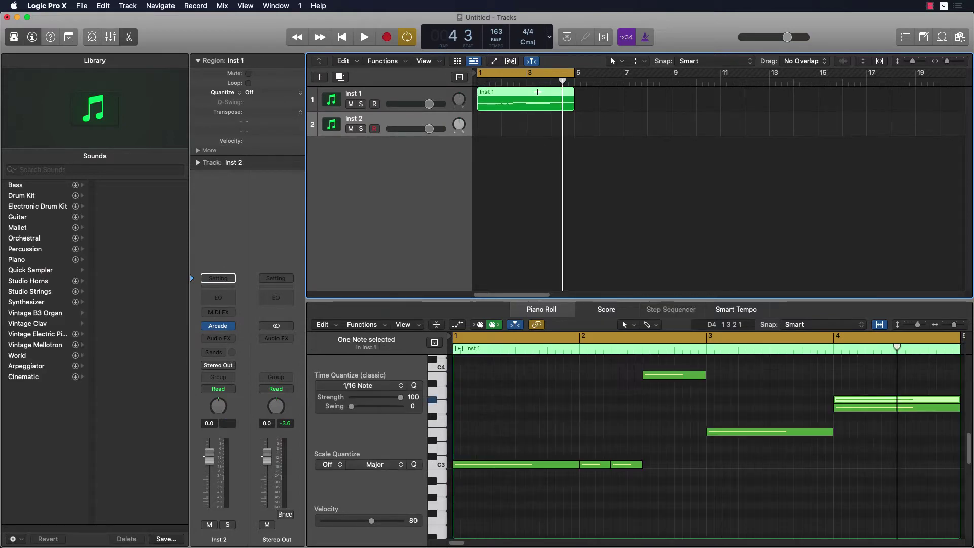
pyautogui.click(478, 82)
pyautogui.press('super+v')
# - Mute the Inst 1 track and delete the G#3 note from bar 4 of the region on Inst 2
pyautogui.click(350, 104)
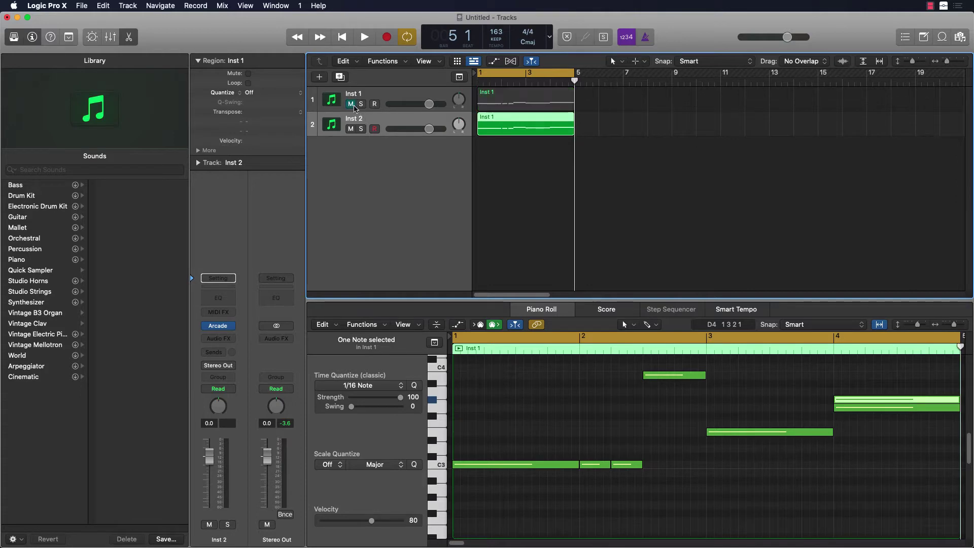
pyautogui.moveTo(574, 80); pyautogui.dragTo(544, 83)
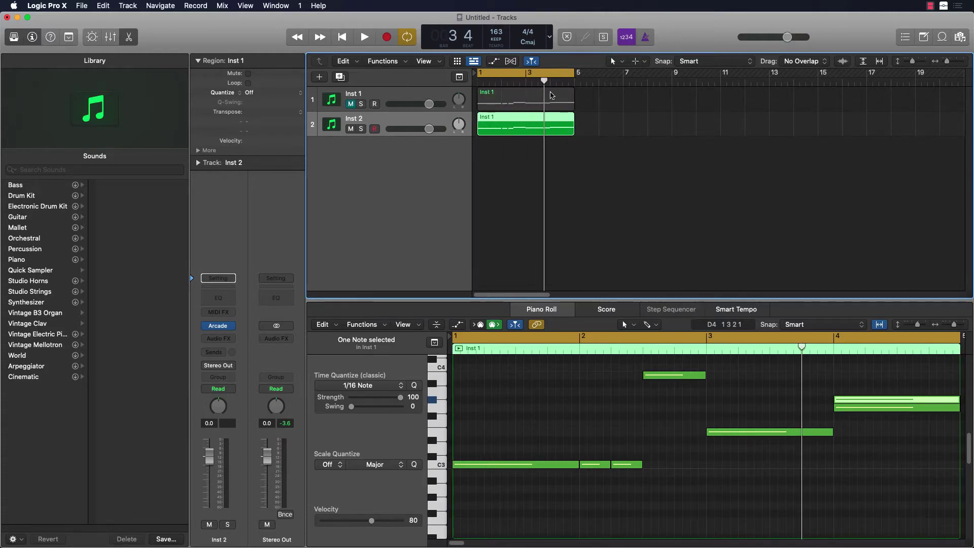
pyautogui.click(887, 402)
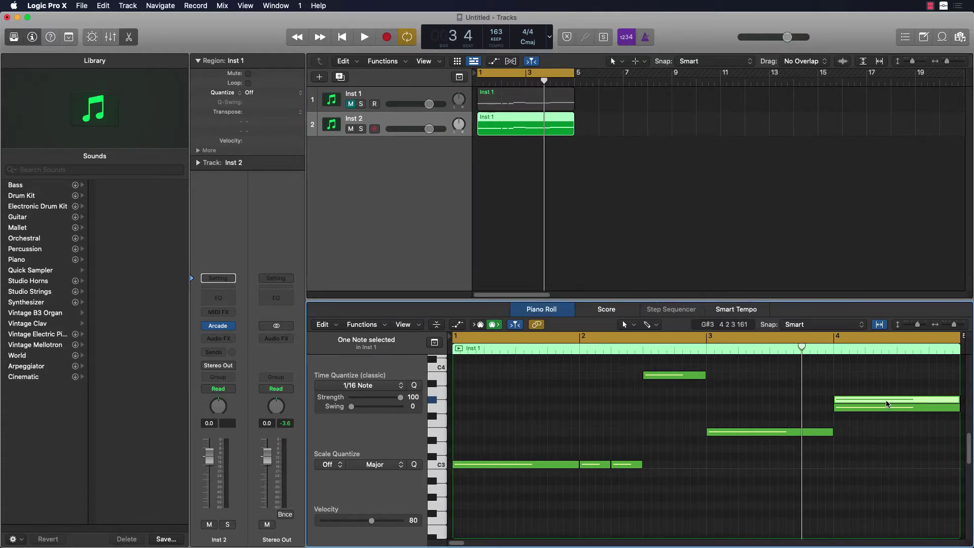
pyautogui.press('Delete')
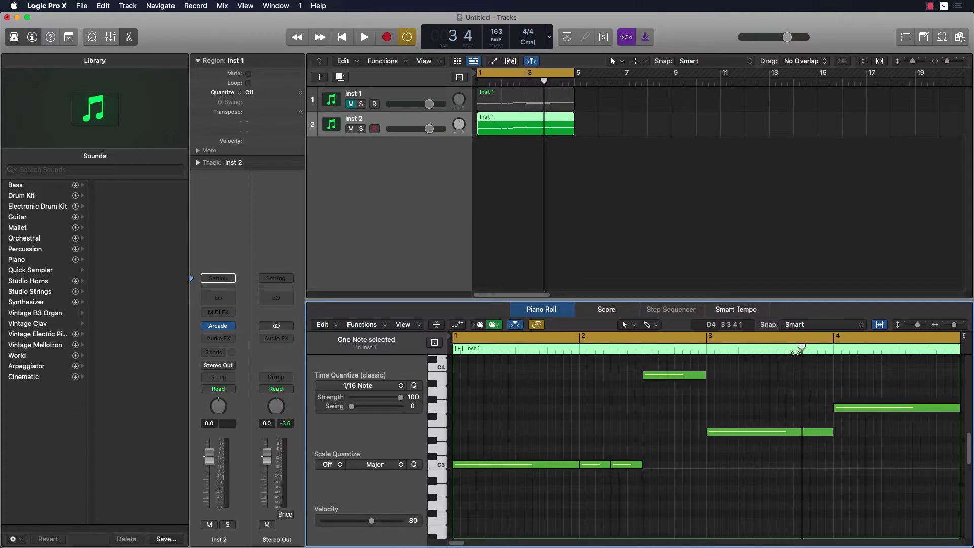
# - Play the Inst 2 region from bar 1, and solo Inst 1 to play its version for comparison
pyautogui.moveTo(801, 347); pyautogui.dragTo(452, 346)
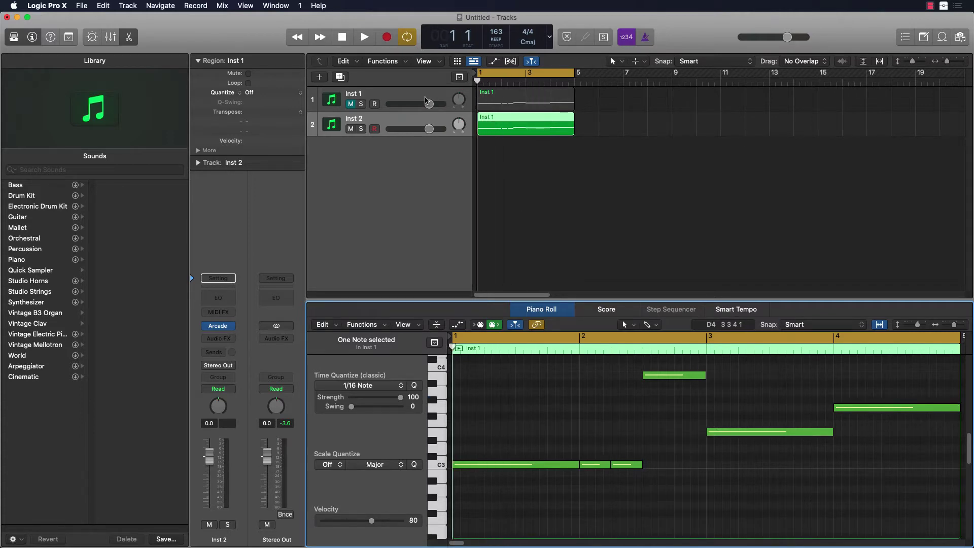
pyautogui.press('space')
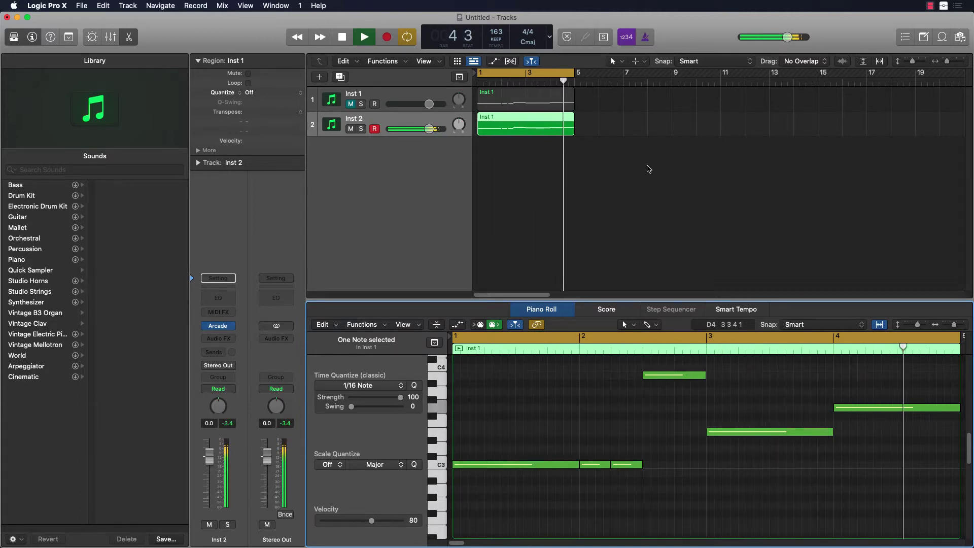
pyautogui.press('space')
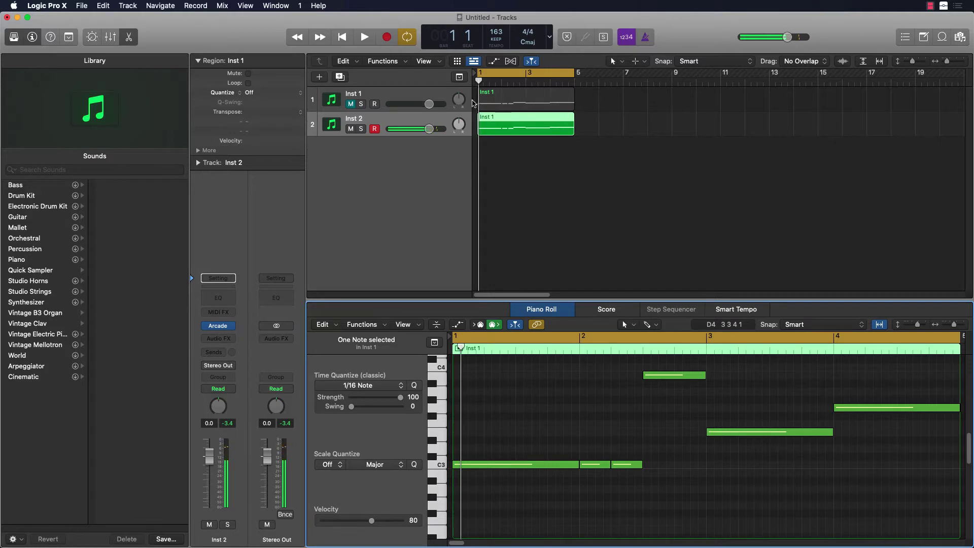
pyautogui.click(362, 104)
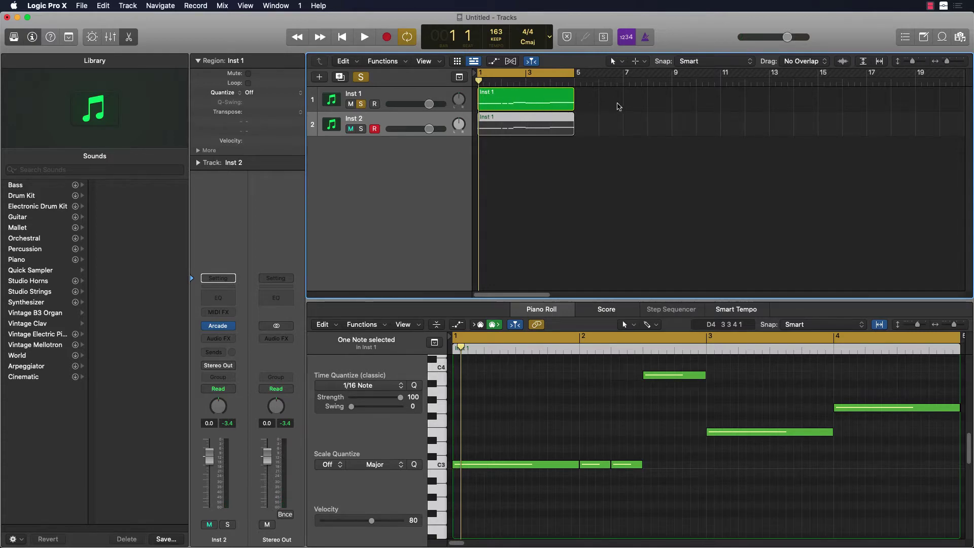
pyautogui.press('space')
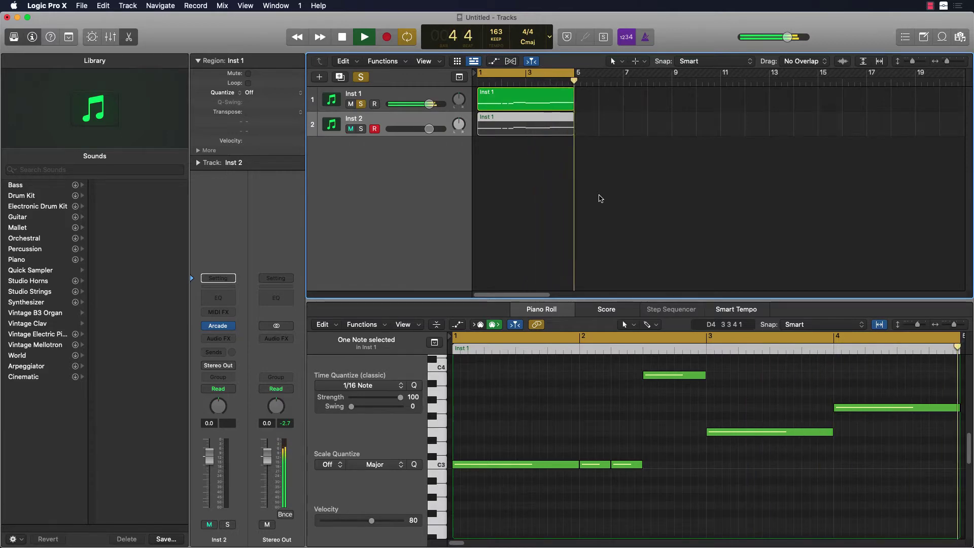
pyautogui.press('space')
# - Turn off solo and mute on the Inst 1 track and disable cycle playback
pyautogui.rightClick(521, 72)
pyautogui.click(511, 76)
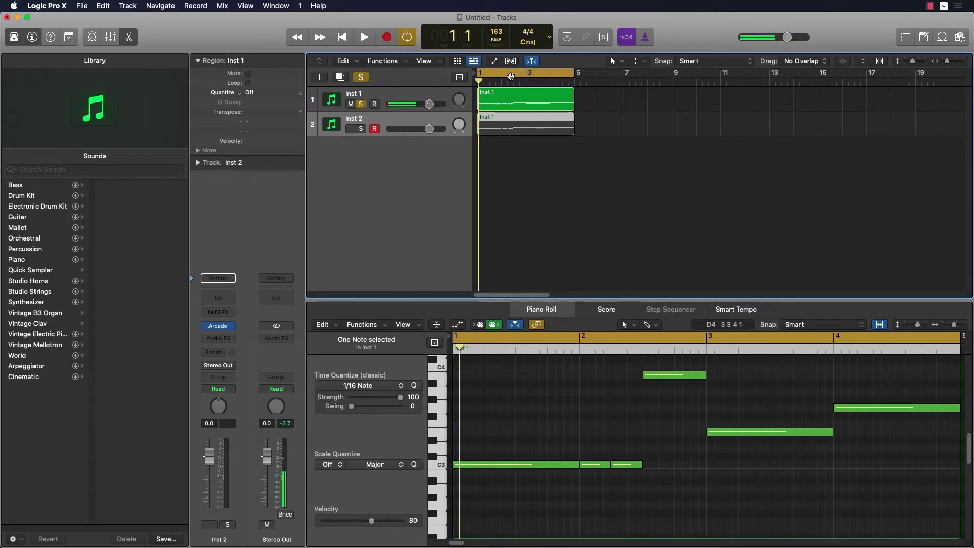
pyautogui.press('super+z')
pyautogui.press('super+shift+z')
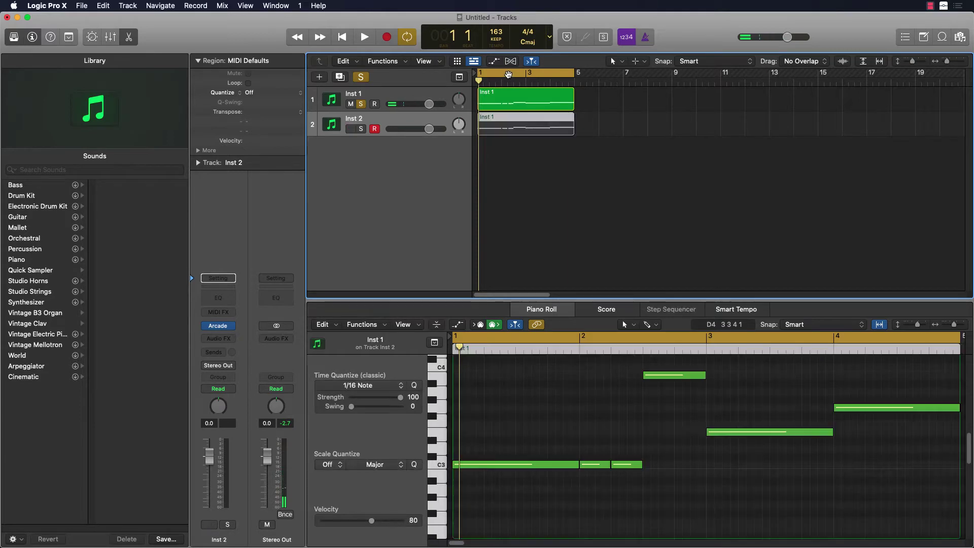
pyautogui.click(579, 190)
pyautogui.click(363, 106)
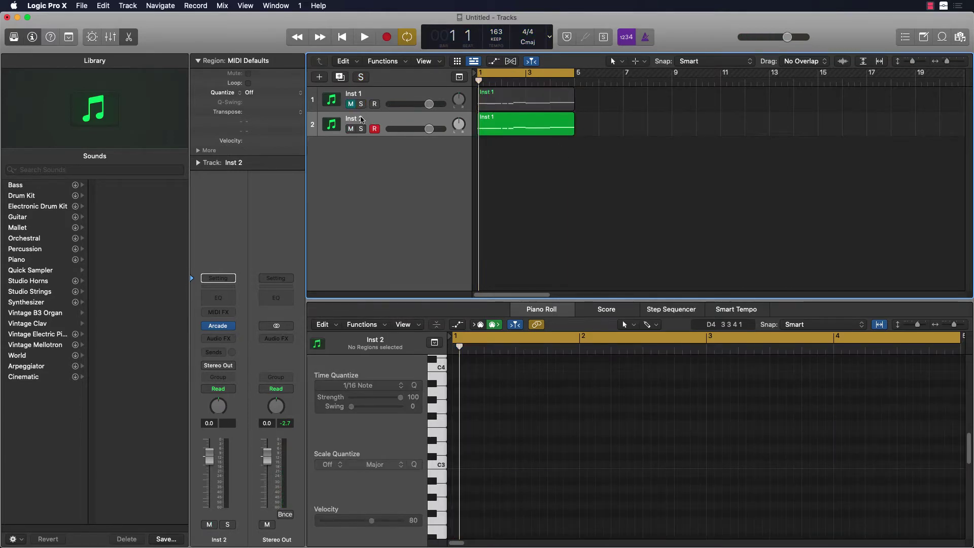
pyautogui.click(352, 105)
pyautogui.click(549, 72)
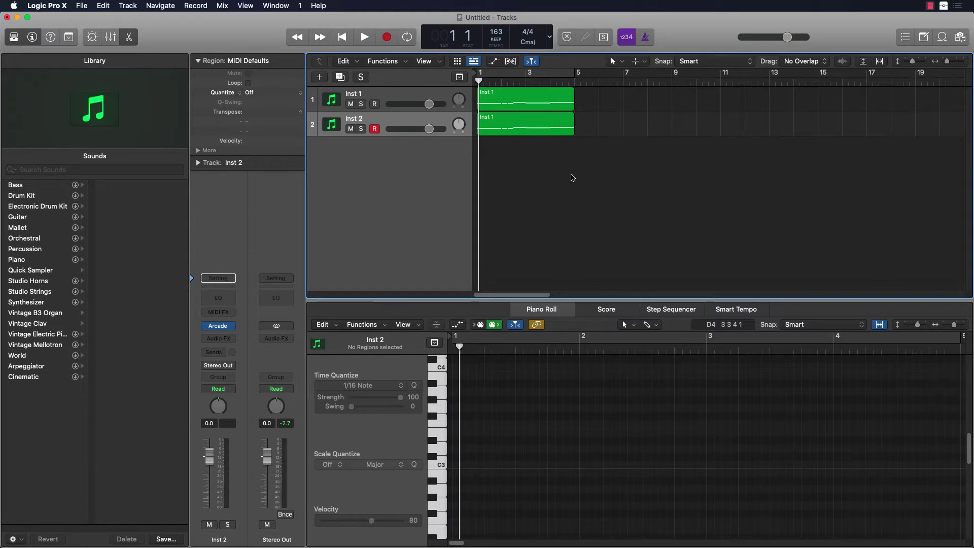
# - Move the Inst 1 region to bar 17 and loop the Inst 2 region from bar 1 up to bar 13
pyautogui.moveTo(524, 92); pyautogui.dragTo(913, 102)
pyautogui.click(523, 123)
pyautogui.moveTo(573, 119); pyautogui.dragTo(767, 124)
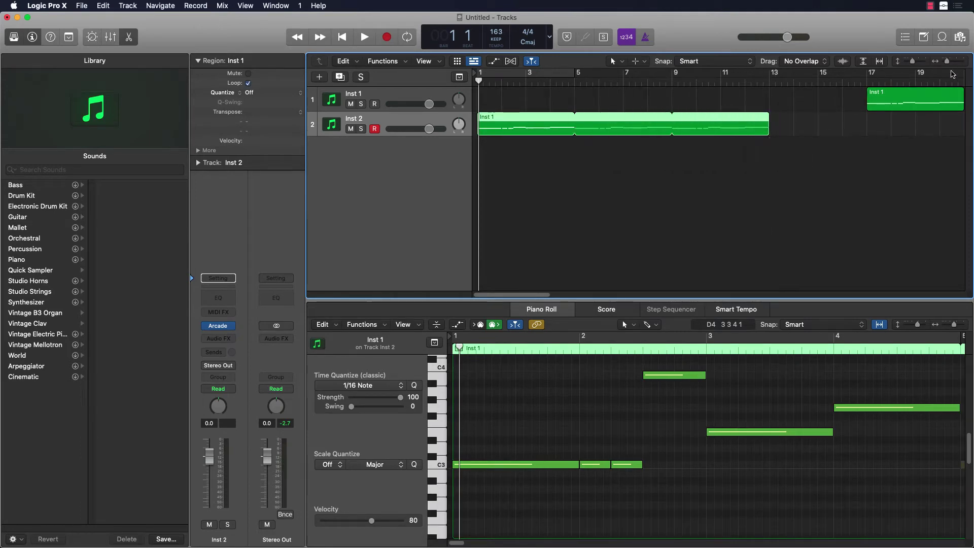
# - Move the Inst 1 region to bar 13 and set the cycle range from bar 1 to bar 17
pyautogui.moveTo(923, 98); pyautogui.dragTo(826, 99)
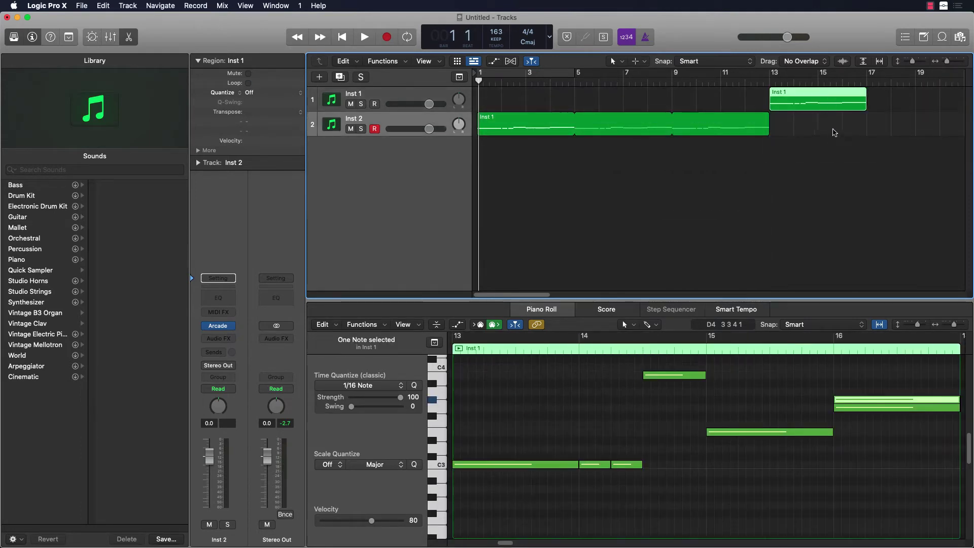
pyautogui.moveTo(490, 83); pyautogui.dragTo(865, 82)
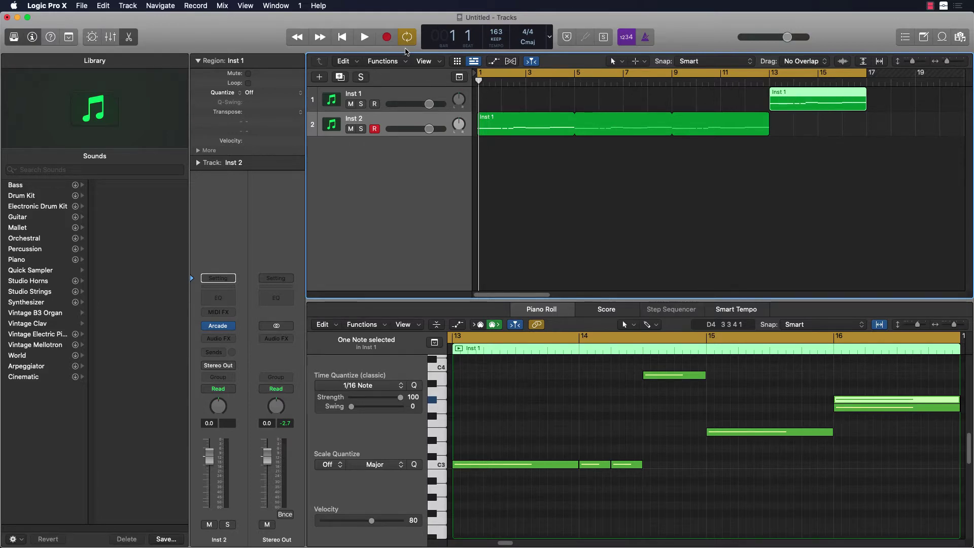
# - Extend the start of the G3 note in the Inst 1 region back to bar 13 and play the arrangement from bar 9
pyautogui.click(364, 37)
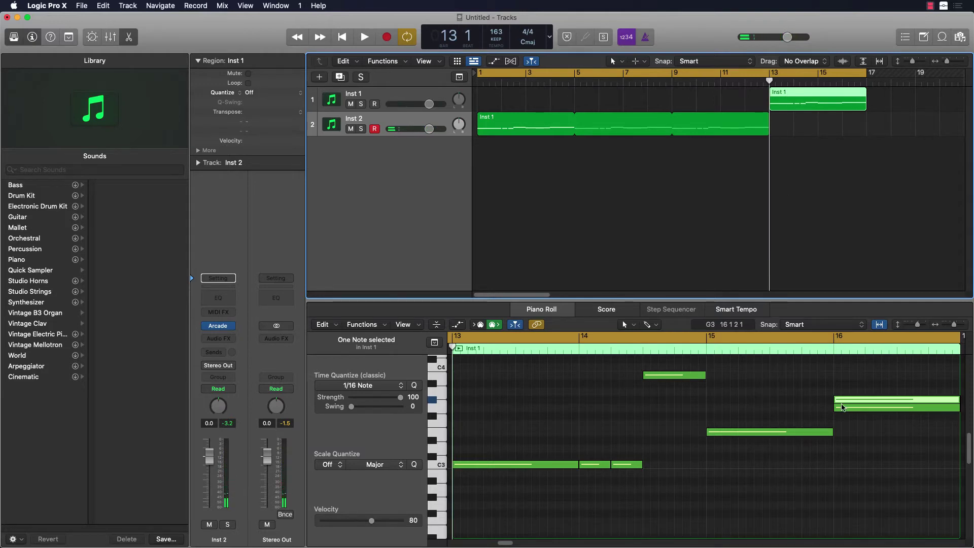
pyautogui.moveTo(836, 400); pyautogui.dragTo(538, 406)
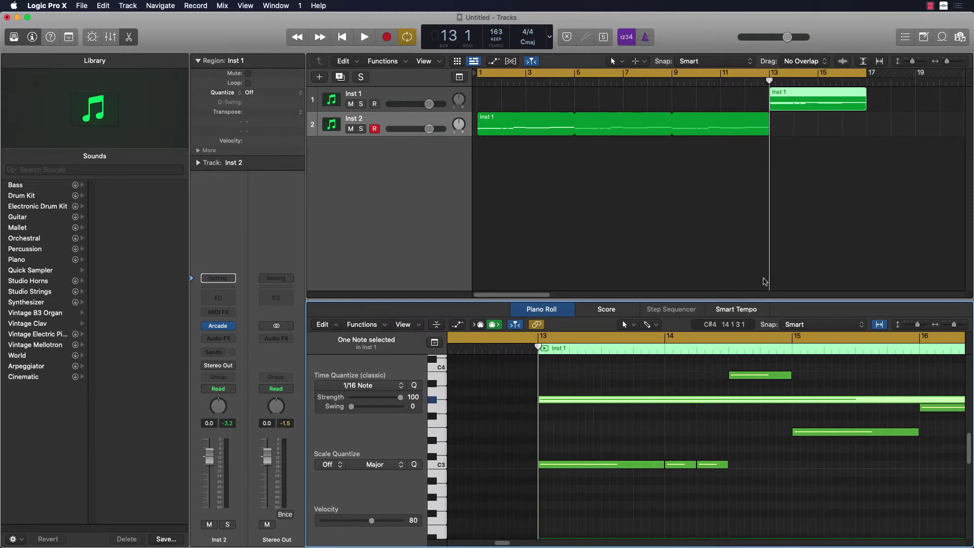
pyautogui.moveTo(769, 81); pyautogui.dragTo(672, 81)
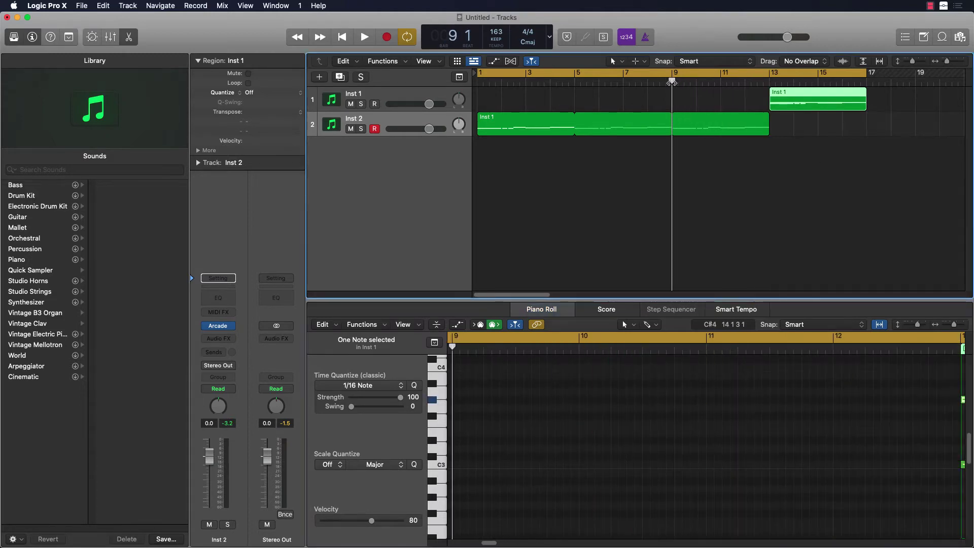
pyautogui.press('space')
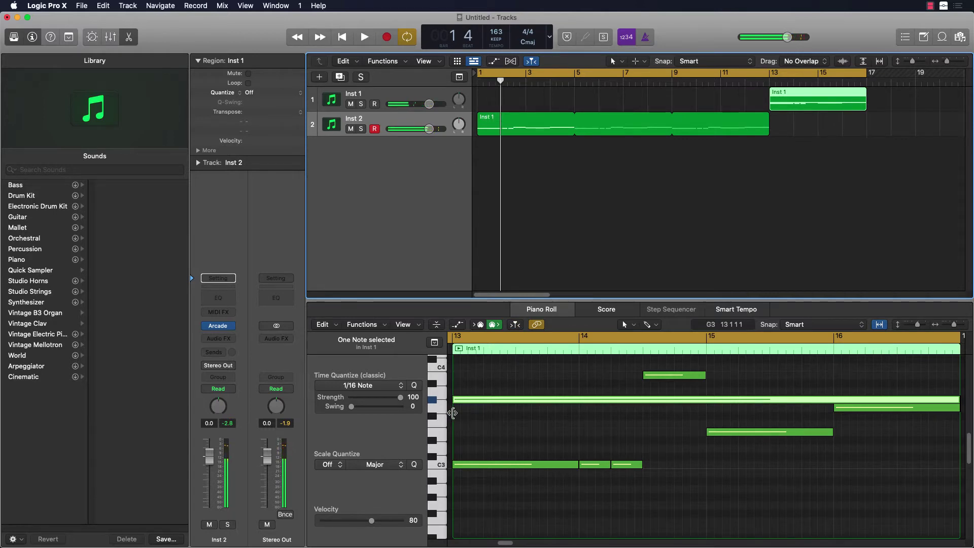
# - Trim the G3 note in the Inst 1 region to start at bar 15 and play from bar 13
pyautogui.moveTo(453, 403); pyautogui.dragTo(709, 410)
pyautogui.click(770, 82)
pyautogui.press('space')
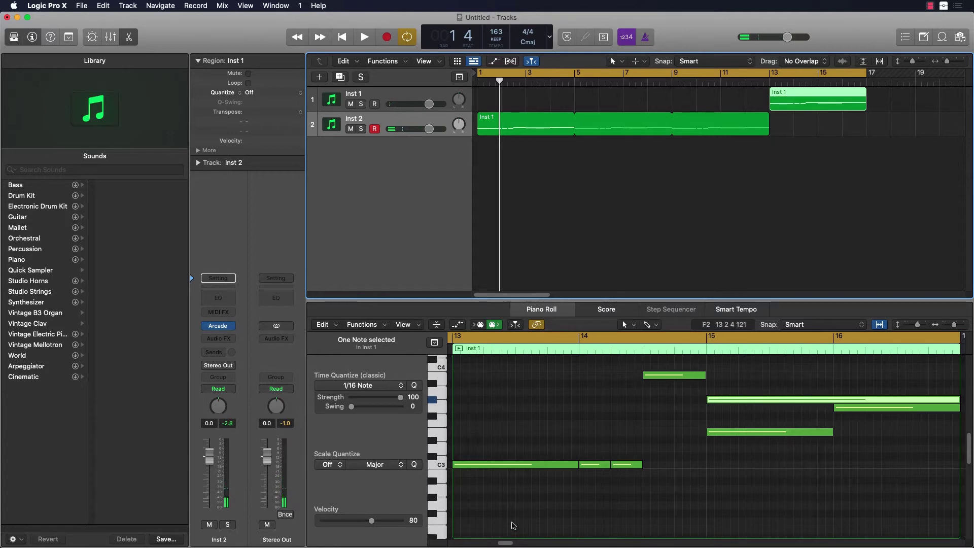
pyautogui.moveTo(507, 543); pyautogui.dragTo(505, 543)
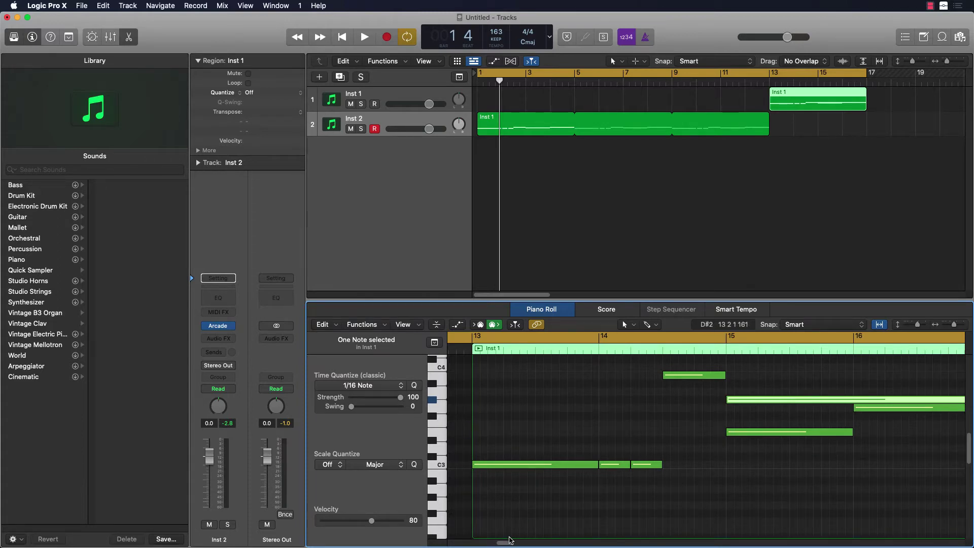
pyautogui.moveTo(508, 543); pyautogui.dragTo(507, 543)
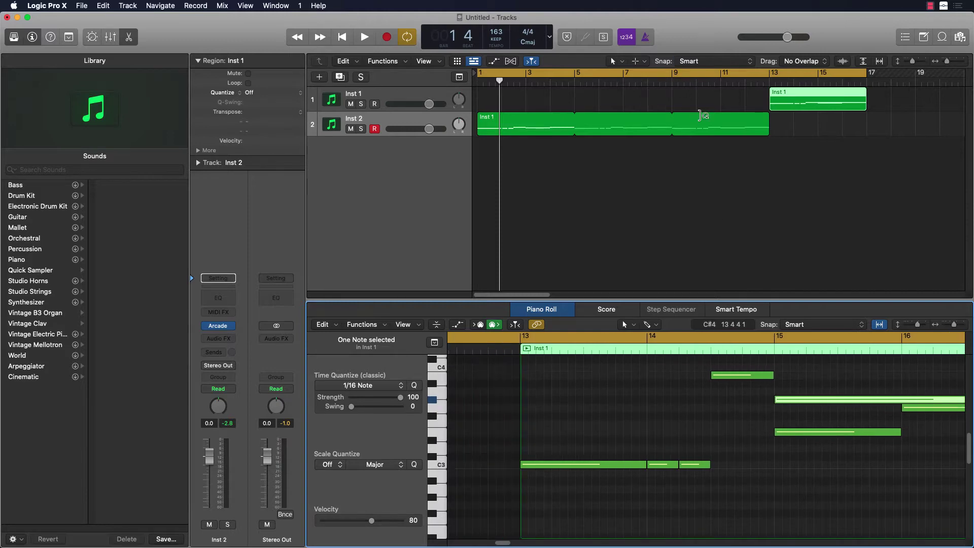
# - Remove the loops from the Inst 2 region and copy it to bars 5 and 9, each on its own duplicated track
pyautogui.moveTo(763, 117); pyautogui.dragTo(568, 121)
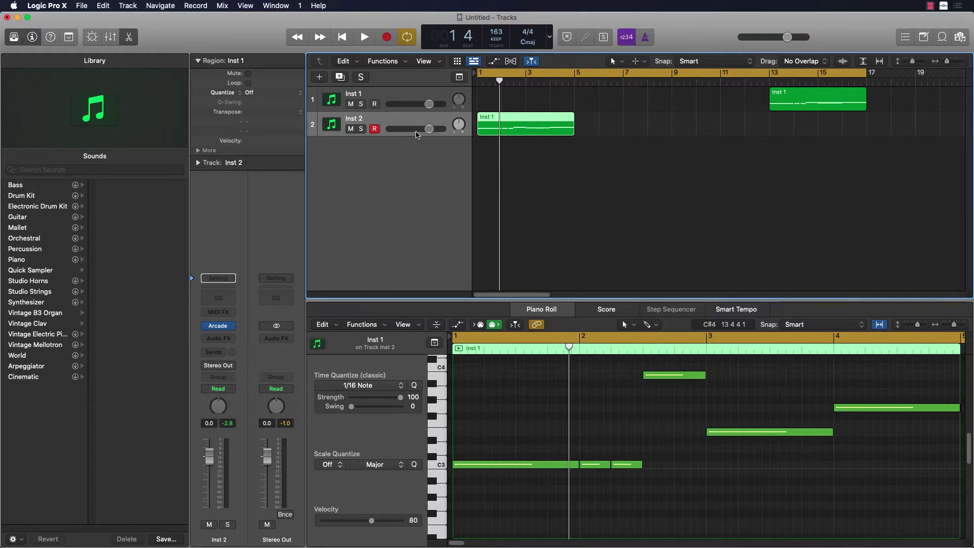
pyautogui.press('super+d')
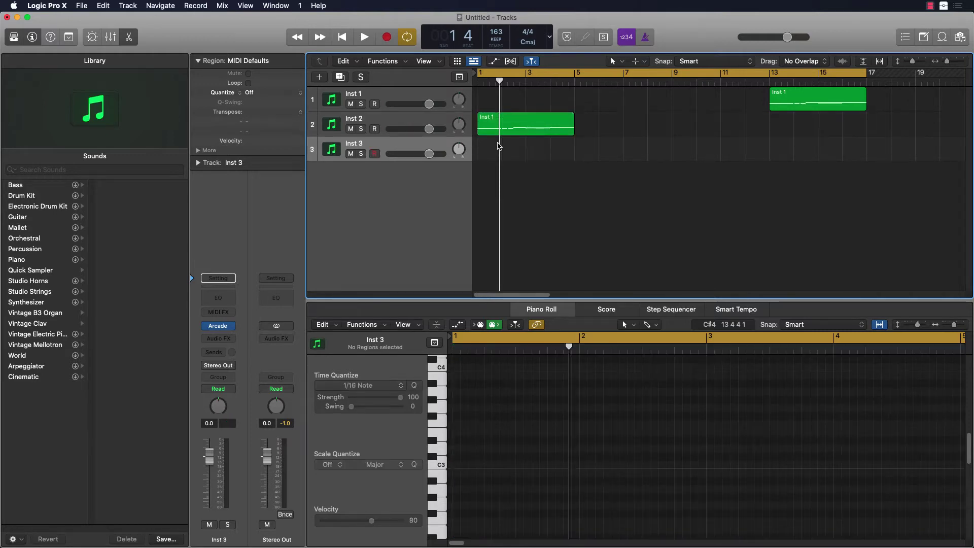
pyautogui.click(523, 118)
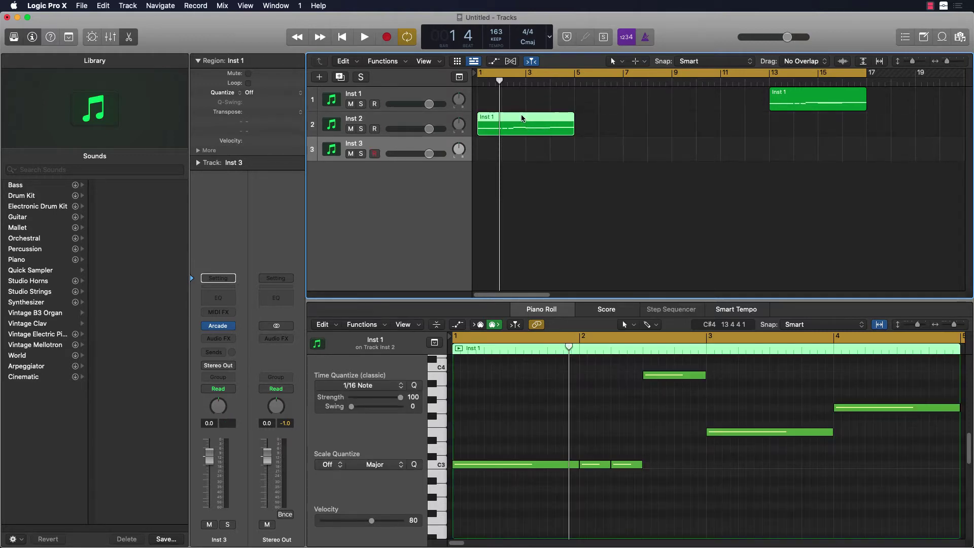
pyautogui.click(578, 76)
pyautogui.press('super+v')
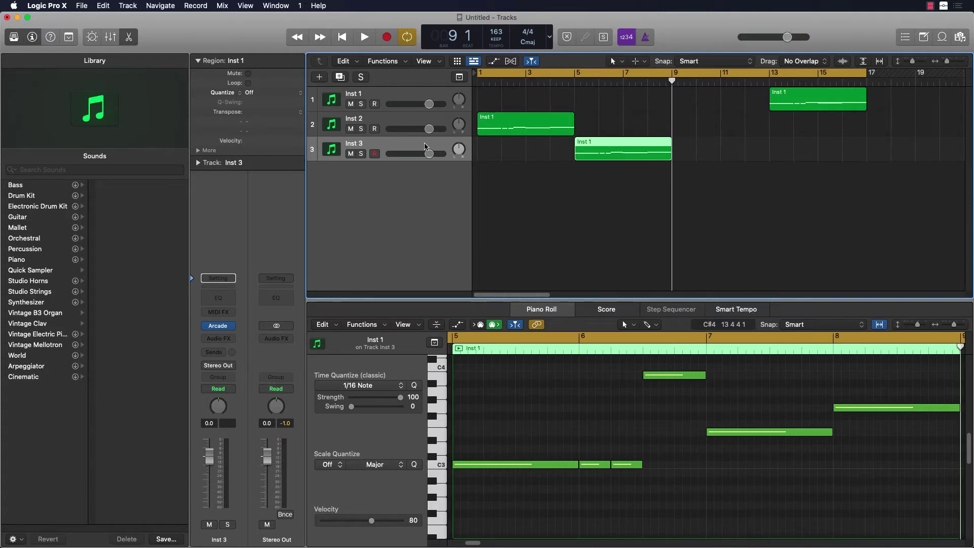
pyautogui.press('super+d')
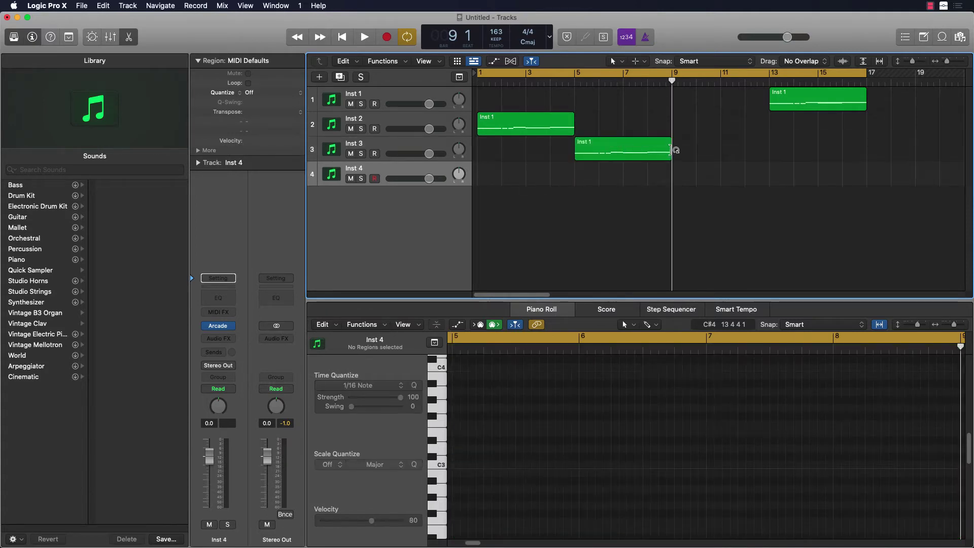
pyautogui.press('super+v')
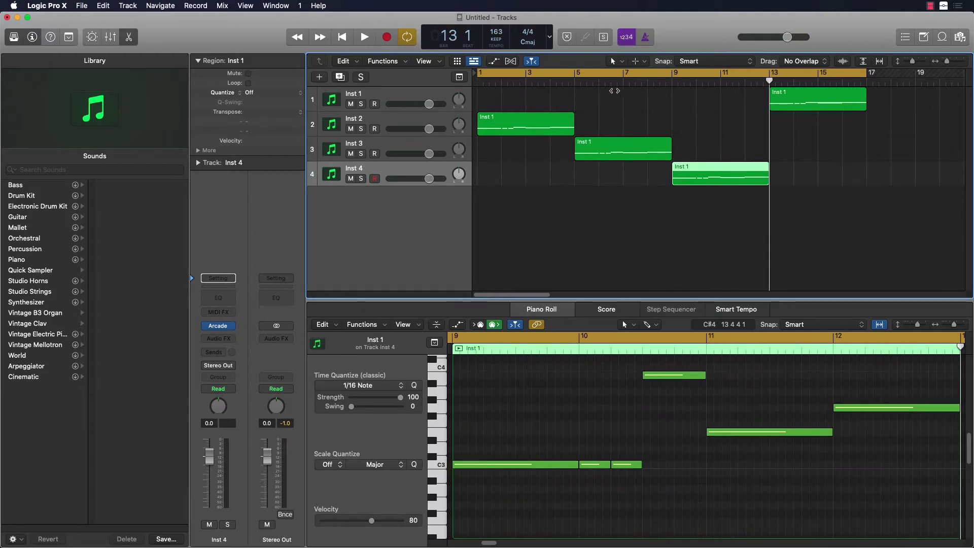
# - Play the arrangement from bar 1 to hear the Inst 2 region through bar 4
pyautogui.click(576, 81)
pyautogui.moveTo(576, 81); pyautogui.dragTo(478, 81)
pyautogui.press('space')
pyautogui.press('space')
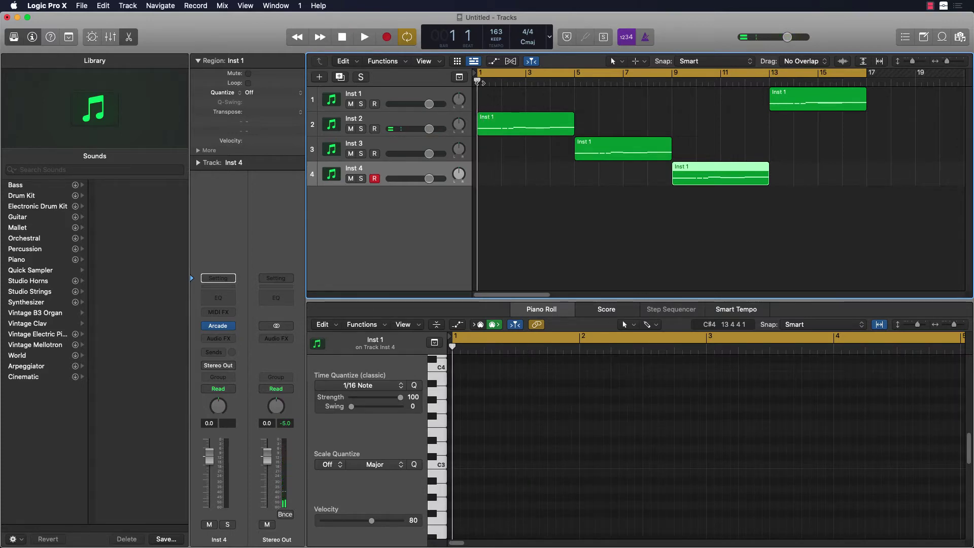
pyautogui.press('space')
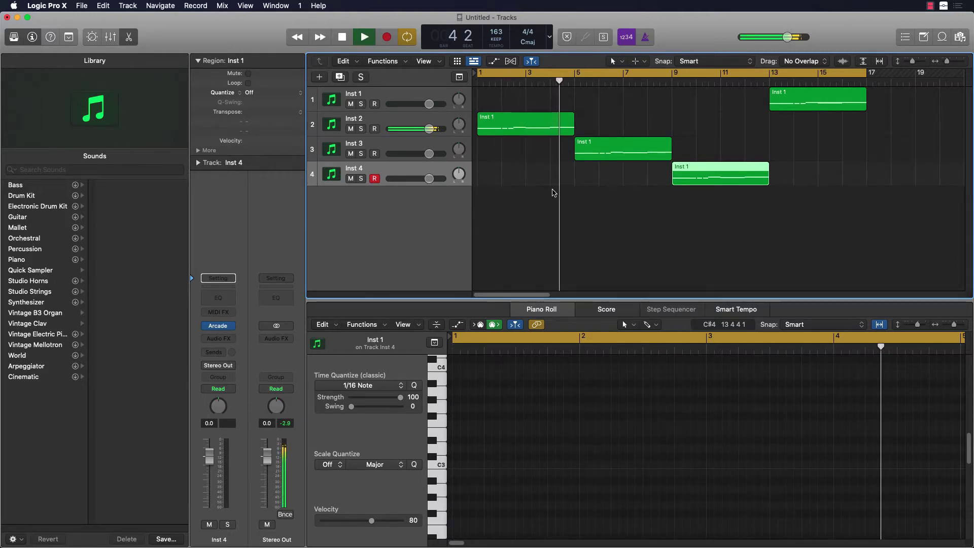
pyautogui.press('space')
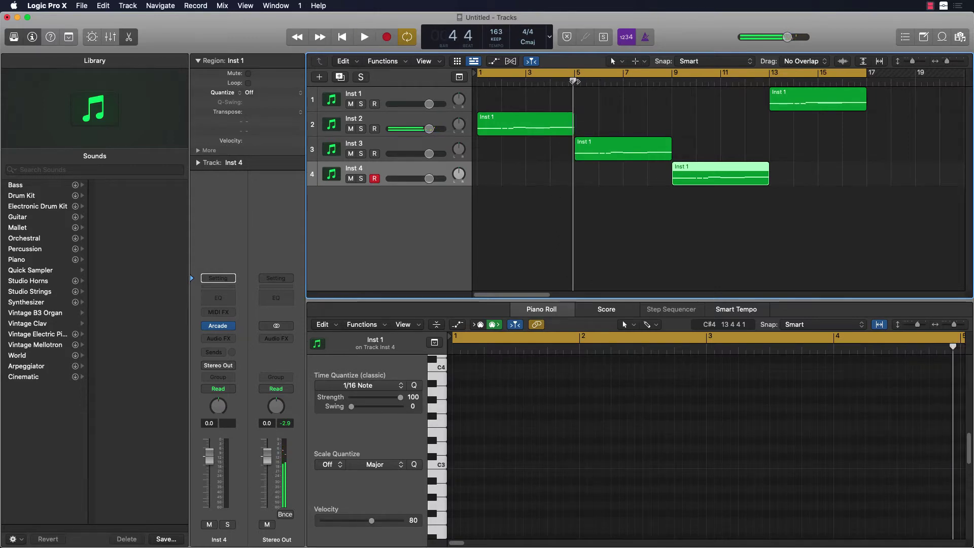
# - Set the cycle range from bar 5 to bar 9 over the Inst 3 region and play it
pyautogui.moveTo(575, 81)
pyautogui.mouseDown()
pyautogui.moveTo(480, 81)
pyautogui.moveTo(575, 82)
pyautogui.moveTo(484, 91)
pyautogui.moveTo(565, 94)
pyautogui.moveTo(575, 90)
pyautogui.moveTo(538, 80)
pyautogui.moveTo(567, 78)
pyautogui.moveTo(587, 94)
pyautogui.moveTo(799, 97)
pyautogui.moveTo(577, 98)
pyautogui.mouseUp()
pyautogui.click(599, 149)
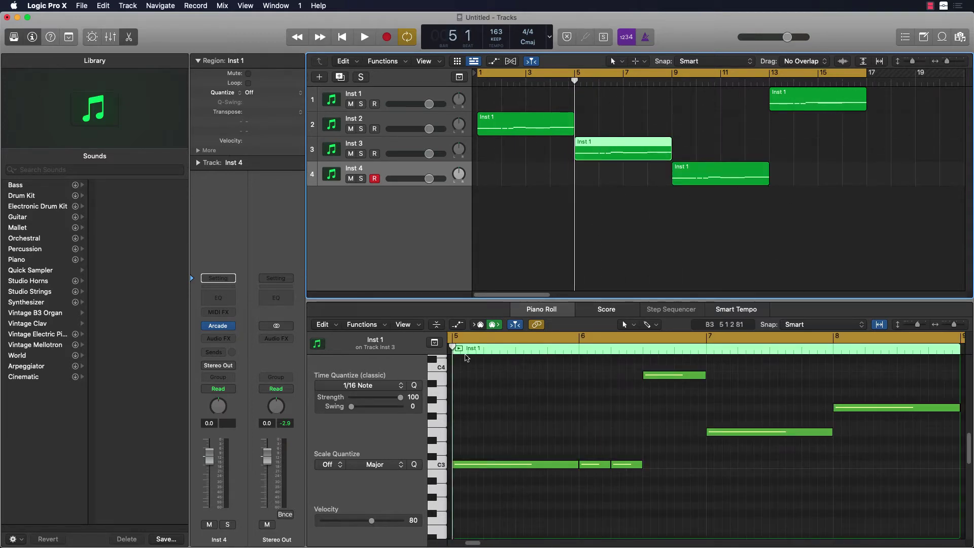
pyautogui.press('space')
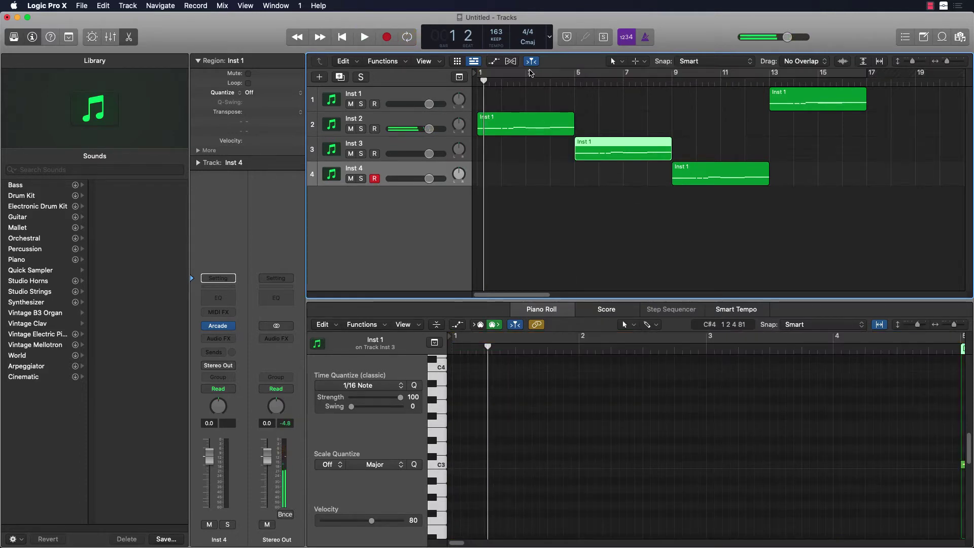
pyautogui.moveTo(479, 73); pyautogui.dragTo(570, 73)
pyautogui.moveTo(957, 76); pyautogui.dragTo(573, 82)
pyautogui.moveTo(501, 77); pyautogui.dragTo(600, 77)
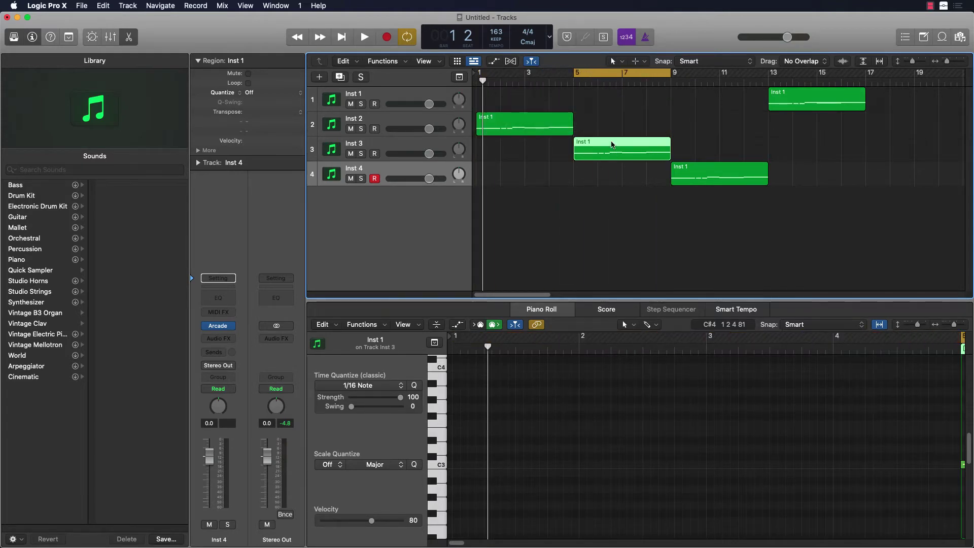
pyautogui.press('space')
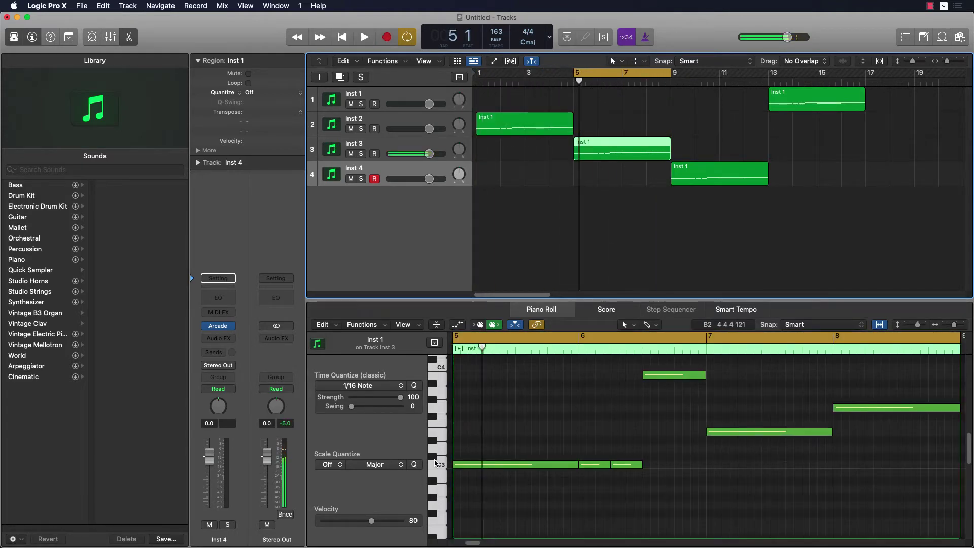
# - Add a C#3 note at bar 5 in the Inst 3 region, ending at beat 3 of bar 6, and play it
pyautogui.click(435, 461)
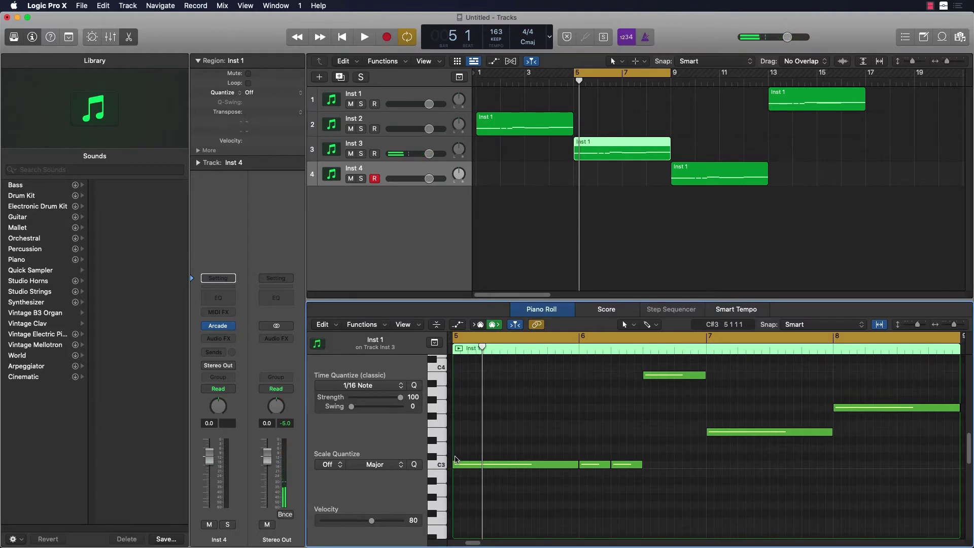
pyautogui.click(456, 458)
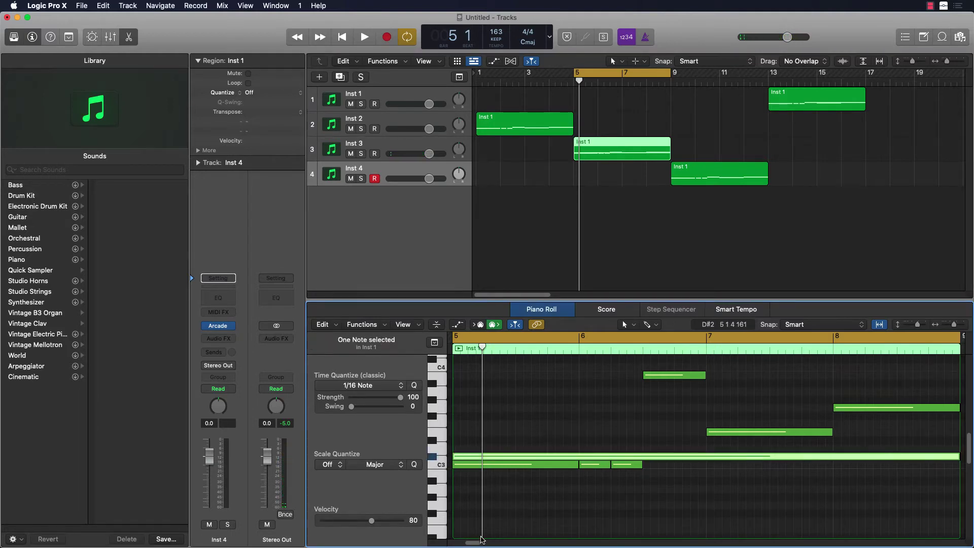
pyautogui.hscroll(5, 735, 427)
pyautogui.moveTo(772, 458); pyautogui.dragTo(462, 458)
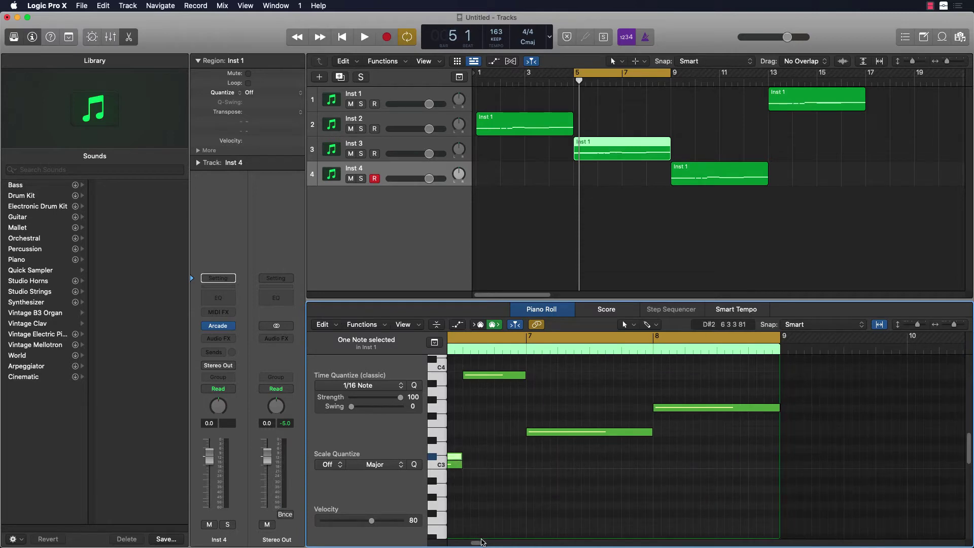
pyautogui.moveTo(482, 541); pyautogui.dragTo(475, 542)
pyautogui.press('space')
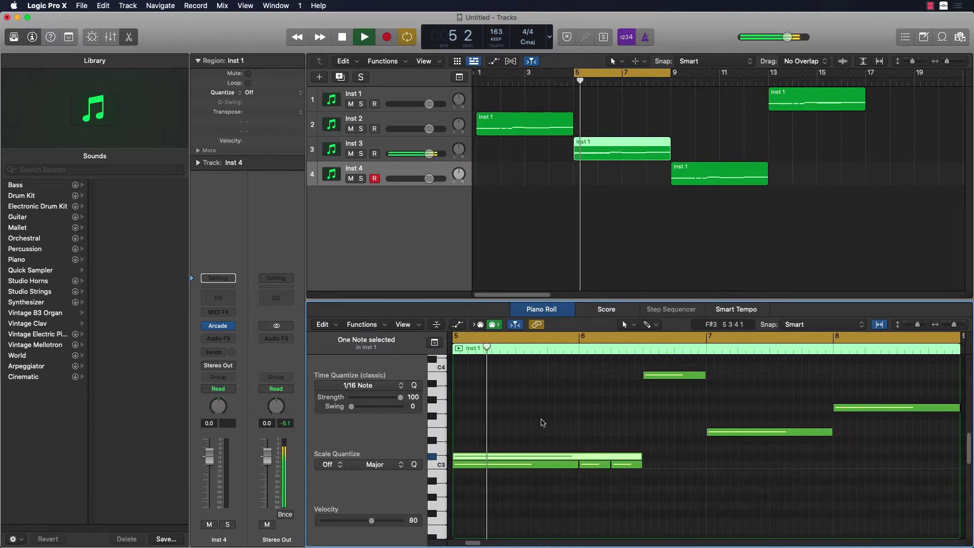
pyautogui.press('space')
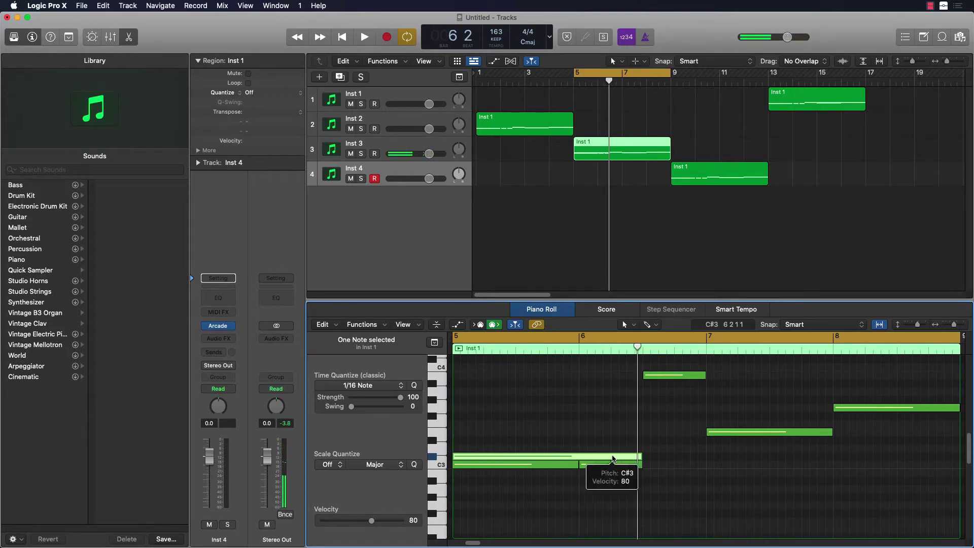
# - Shorten the C#3 note to one beat and move it to beat 3 of bar 6, auditioning each change
pyautogui.moveTo(639, 458); pyautogui.dragTo(483, 462)
pyautogui.press('space')
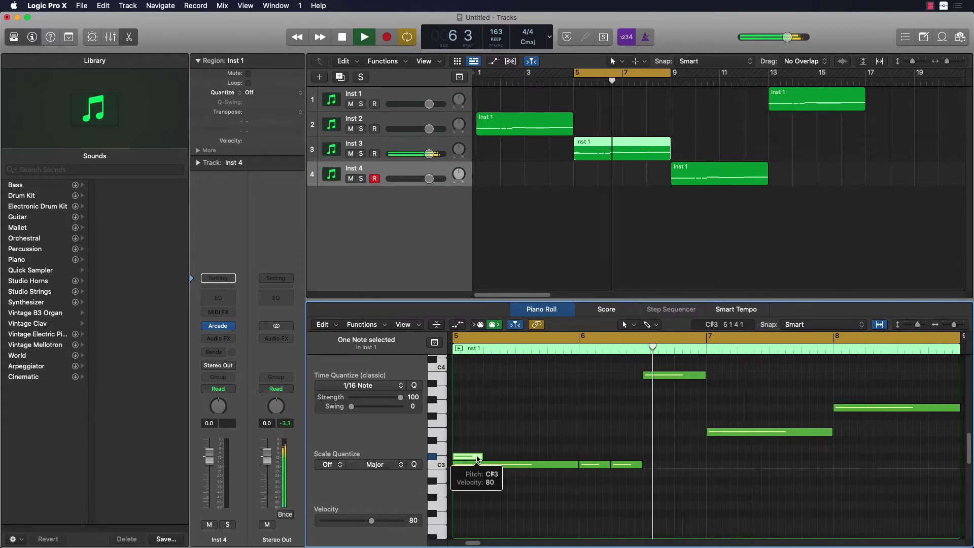
pyautogui.press('space')
pyautogui.moveTo(472, 459); pyautogui.dragTo(677, 460)
pyautogui.moveTo(668, 461)
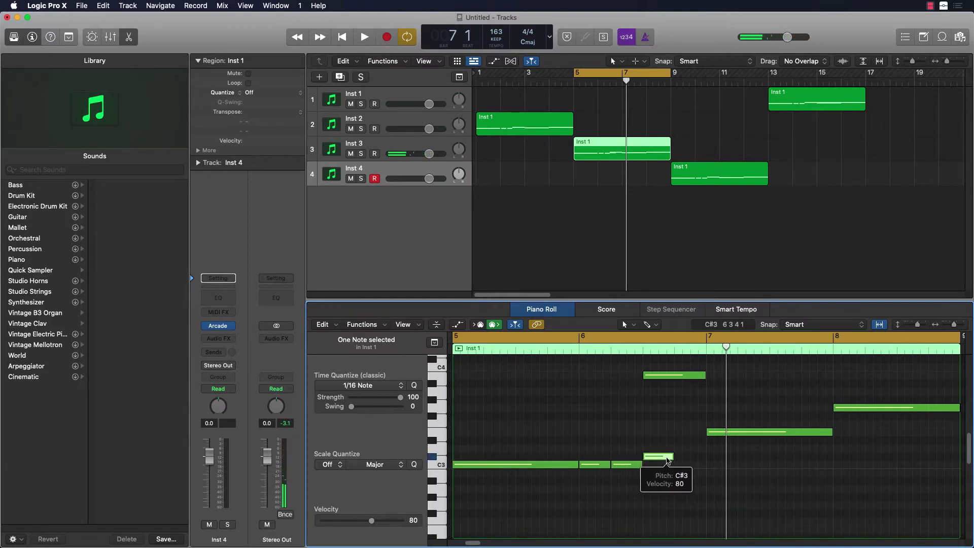
pyautogui.press('space')
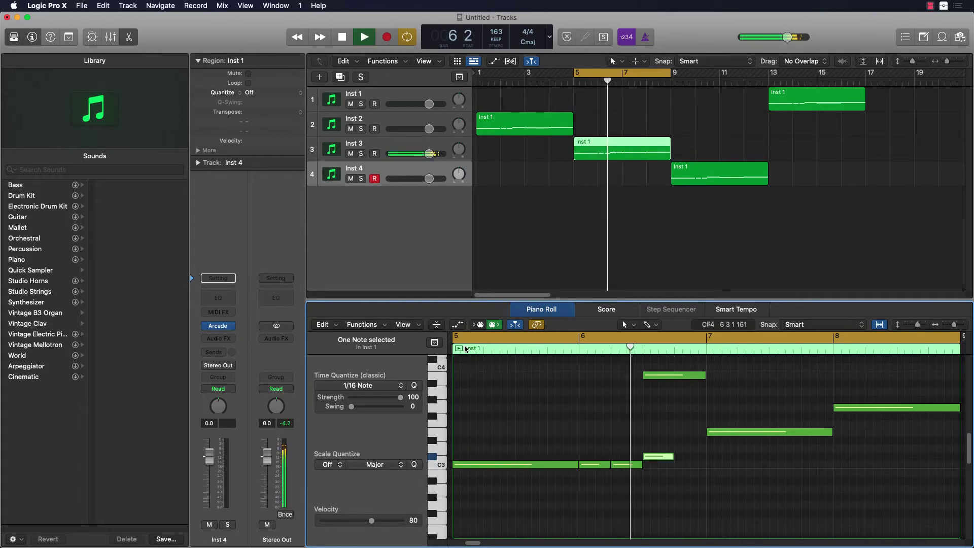
pyautogui.press('space')
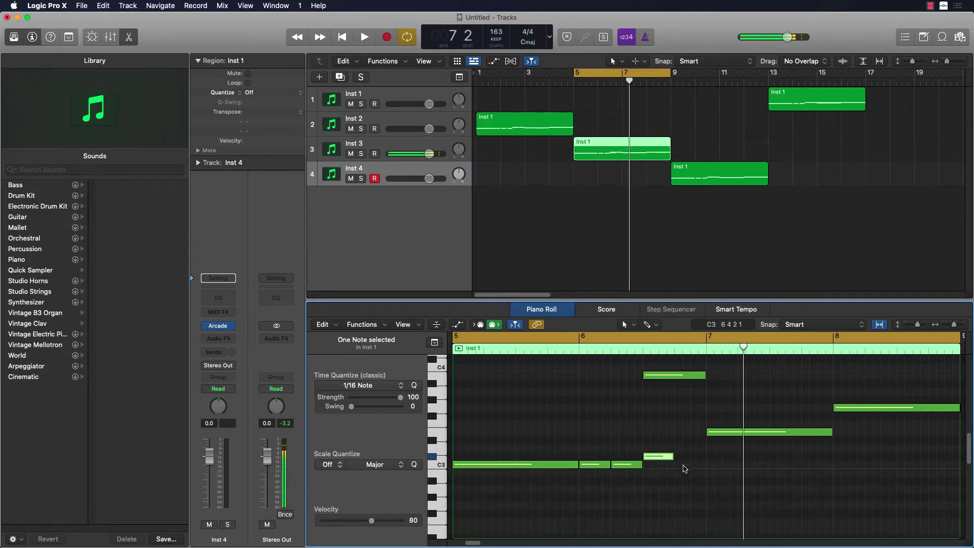
# - Lengthen the C#3 note to end at bar 7 and add matching two-beat notes at beat 3 of bars 7 and 8
pyautogui.moveTo(673, 457); pyautogui.dragTo(704, 459)
pyautogui.press('space')
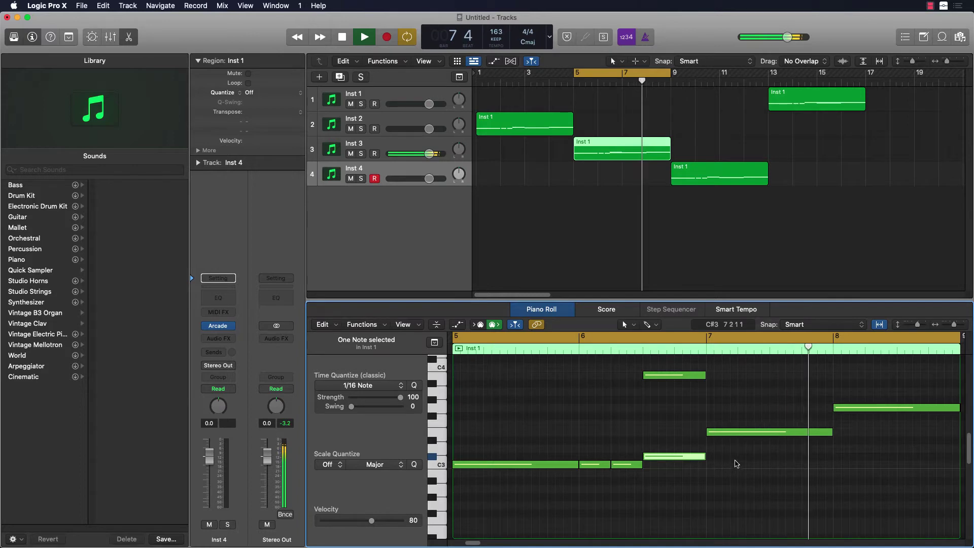
pyautogui.press('space')
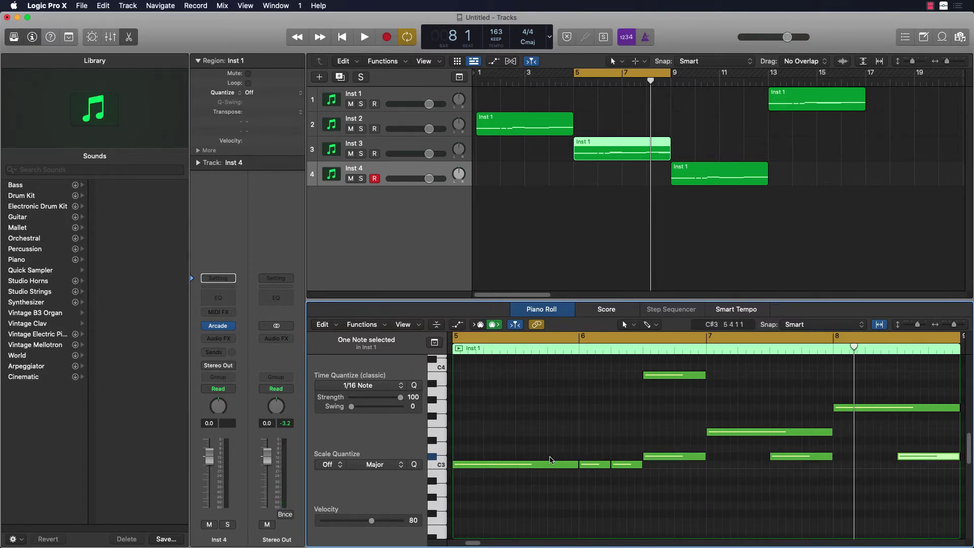
# - Add a two-beat C#3 note at beat 3 of bar 5 and play the Inst 3 region from the cycle start
pyautogui.keyDown('super'); pyautogui.click(519, 457); pyautogui.keyUp('super')
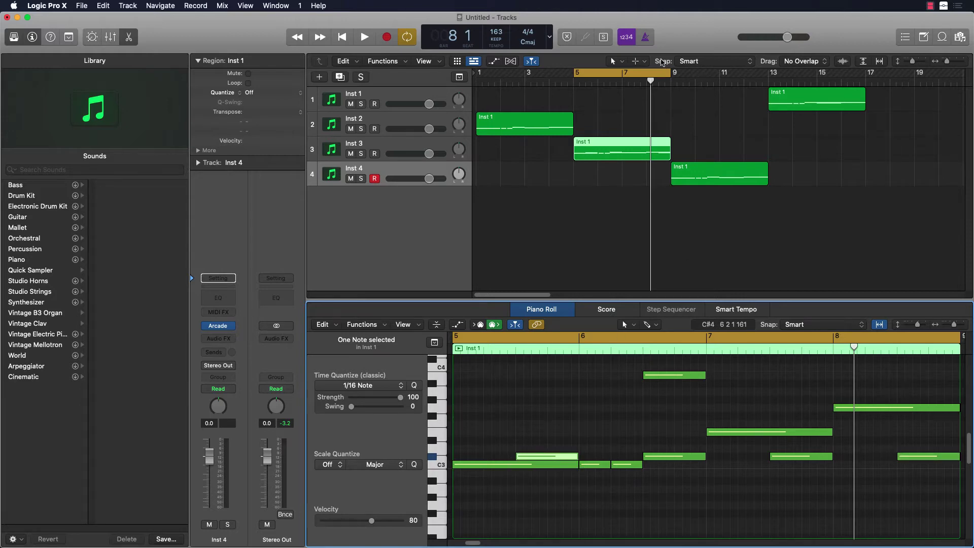
pyautogui.click(342, 36)
pyautogui.click(364, 36)
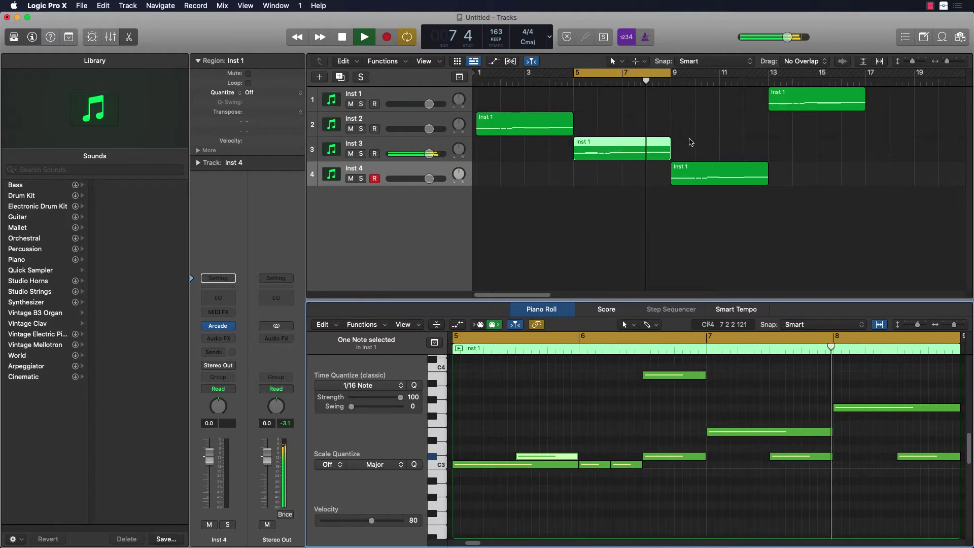
pyautogui.press('space')
# - Swap the positions of the Inst 3 and Inst 4 regions, placing Inst 3's at bar 9 and Inst 4's at bar 5
pyautogui.moveTo(618, 144); pyautogui.dragTo(642, 171)
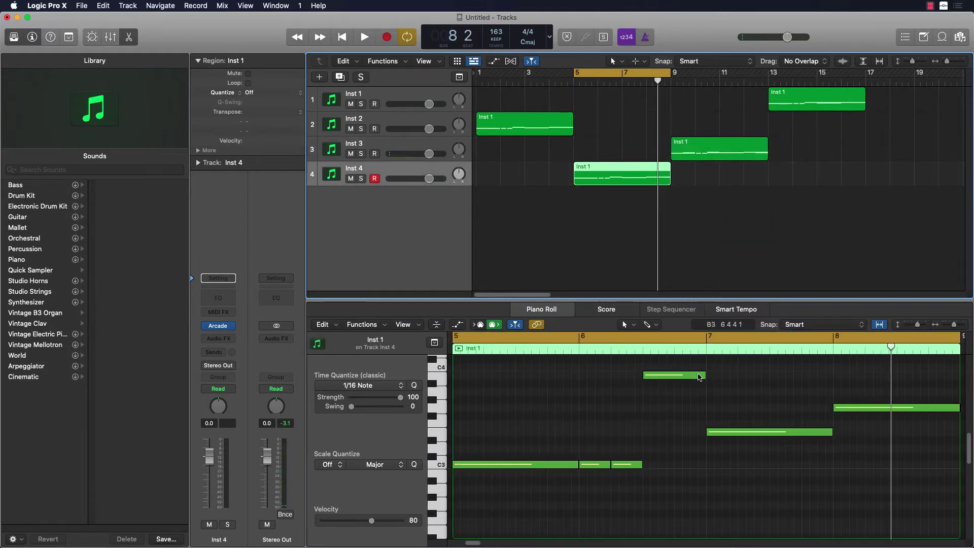
pyautogui.scroll(-5, 491, 467)
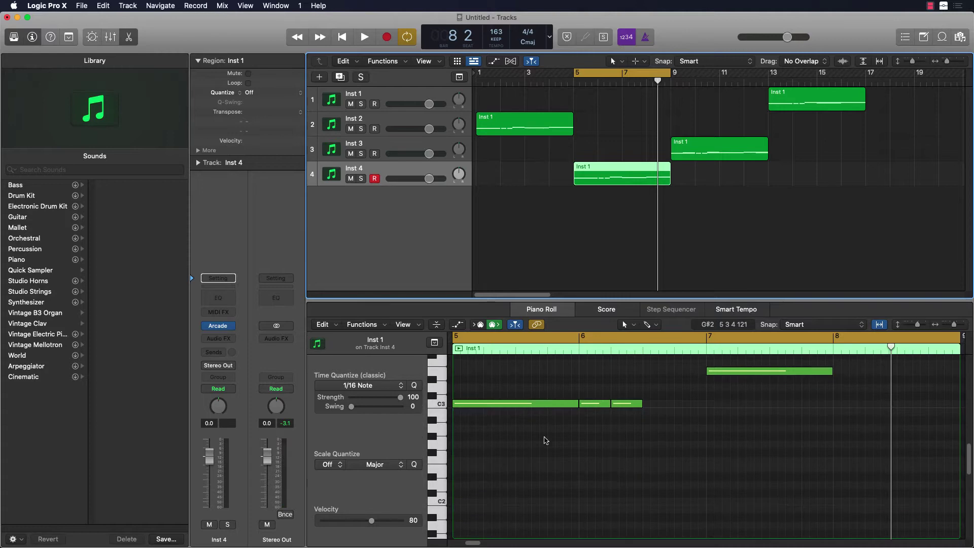
# - Add an F#2 note at the start of bar 5, lengthen it to one full bar and audition it
pyautogui.keyDown('super'); pyautogui.click(457, 453); pyautogui.keyUp('super')
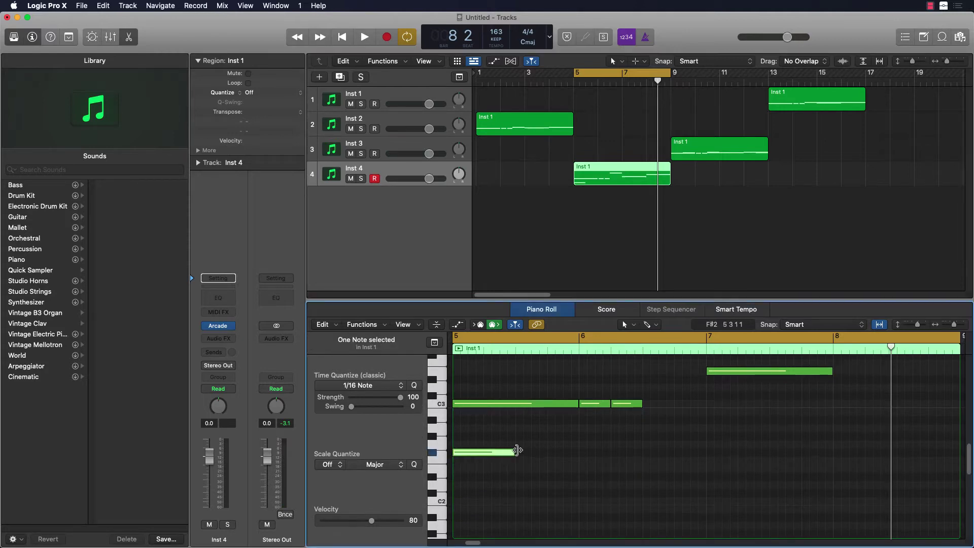
pyautogui.press('space')
pyautogui.press('space')
pyautogui.moveTo(515, 452); pyautogui.dragTo(578, 453)
pyautogui.press('space')
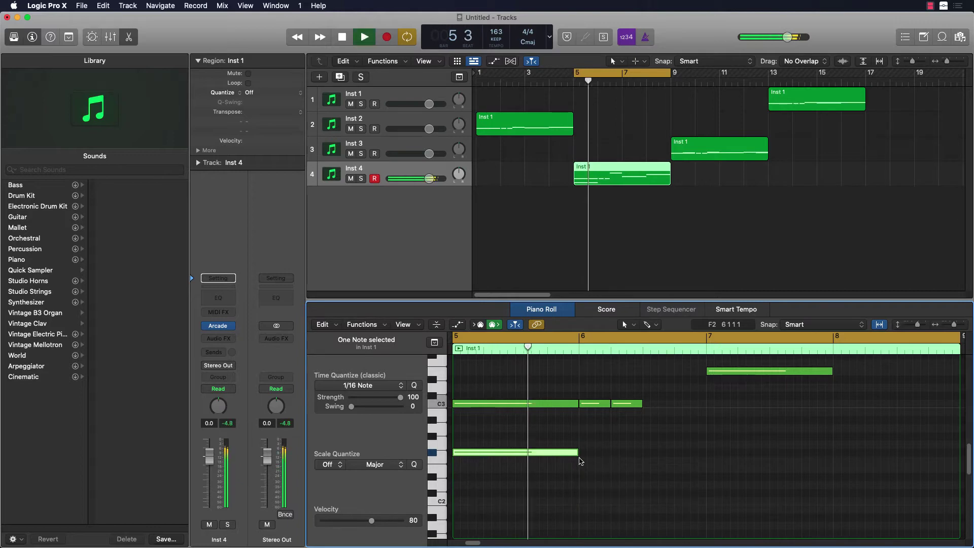
pyautogui.press('space')
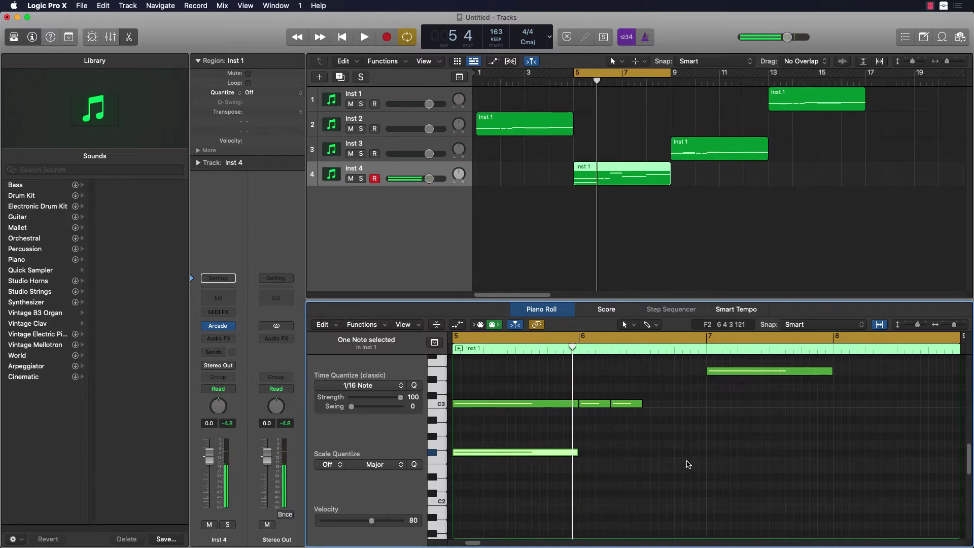
# - Add a one-bar F#2 note at bar 7 and a one-bar G#2 note at bar 6, and audition the region
pyautogui.click(709, 453)
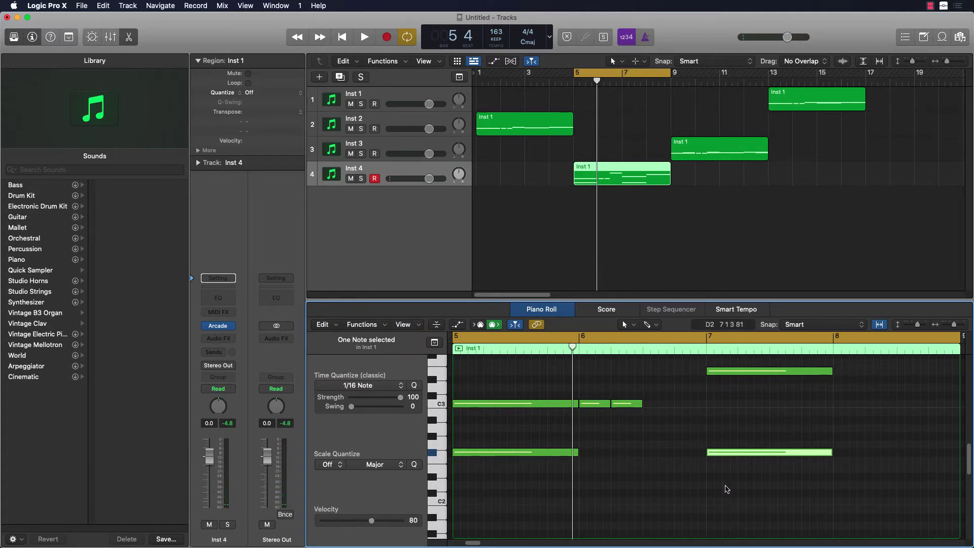
pyautogui.click(582, 436)
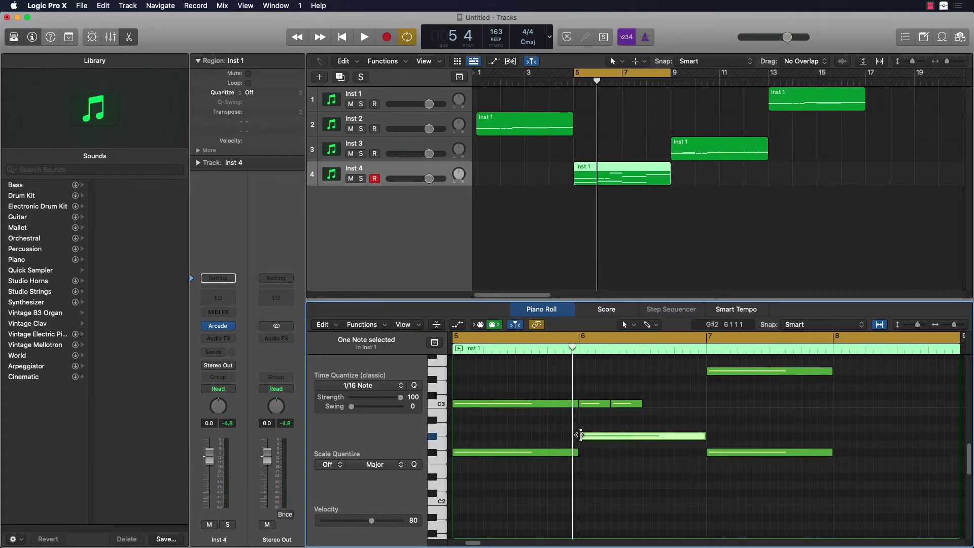
pyautogui.press('space')
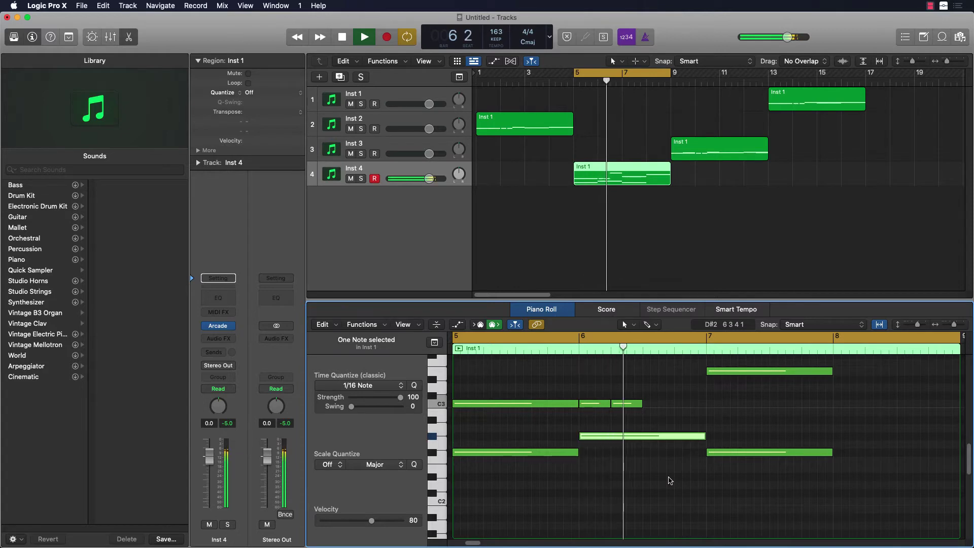
pyautogui.press('space')
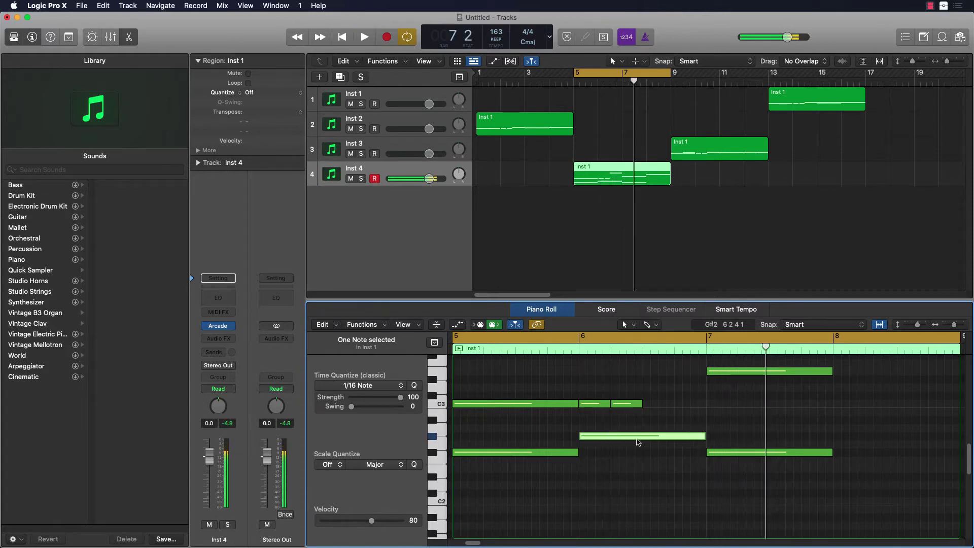
# - Try the bar 6 modifier note at A#2, C#3 and D#3, auditioning each pitch
pyautogui.moveTo(629, 432); pyautogui.dragTo(629, 415)
pyautogui.press('space')
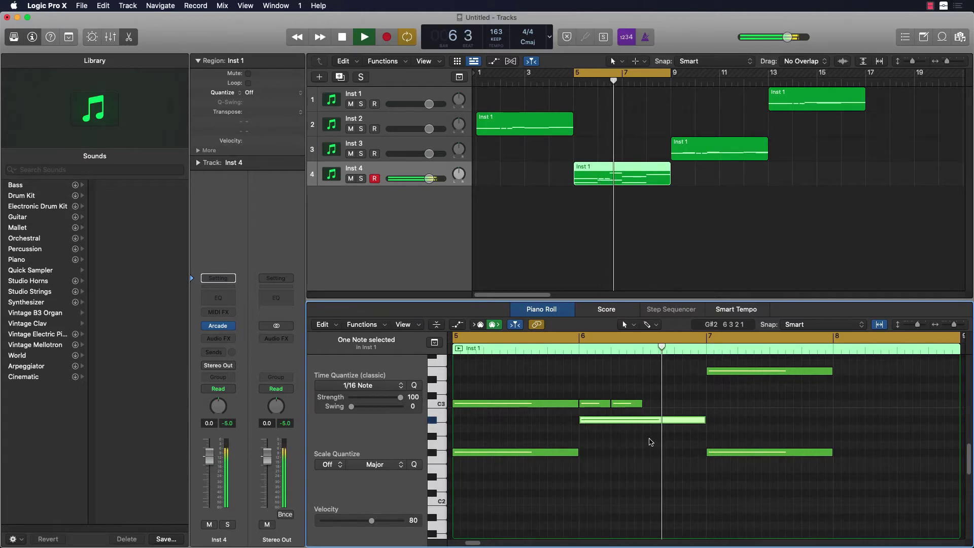
pyautogui.press('space')
pyautogui.scroll(2, 651, 456)
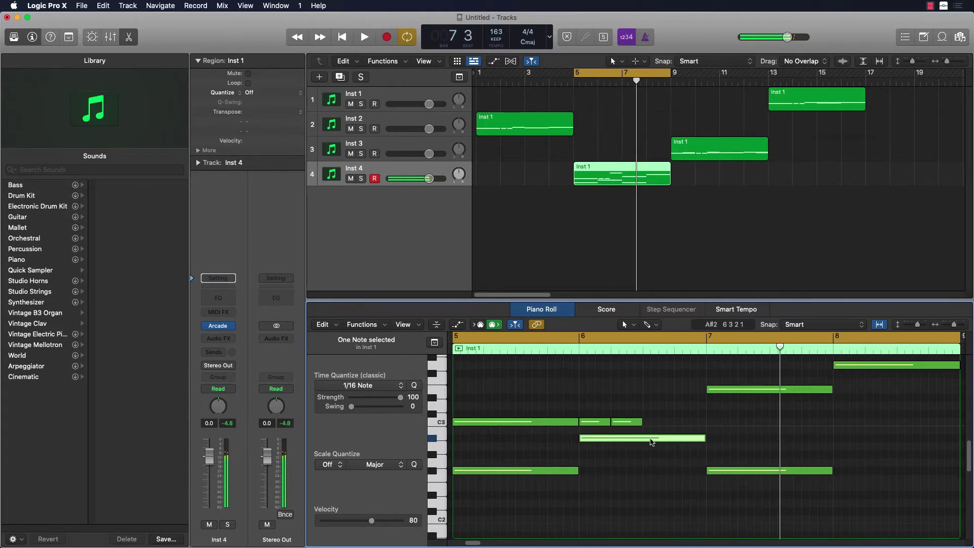
pyautogui.moveTo(644, 445); pyautogui.dragTo(645, 421)
pyautogui.press('space')
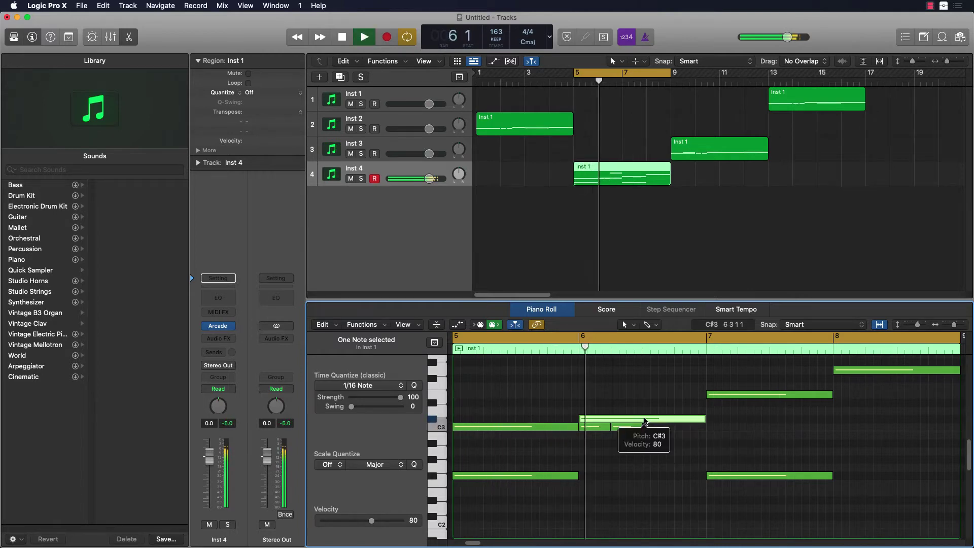
pyautogui.press('space')
pyautogui.moveTo(645, 420); pyautogui.dragTo(646, 405)
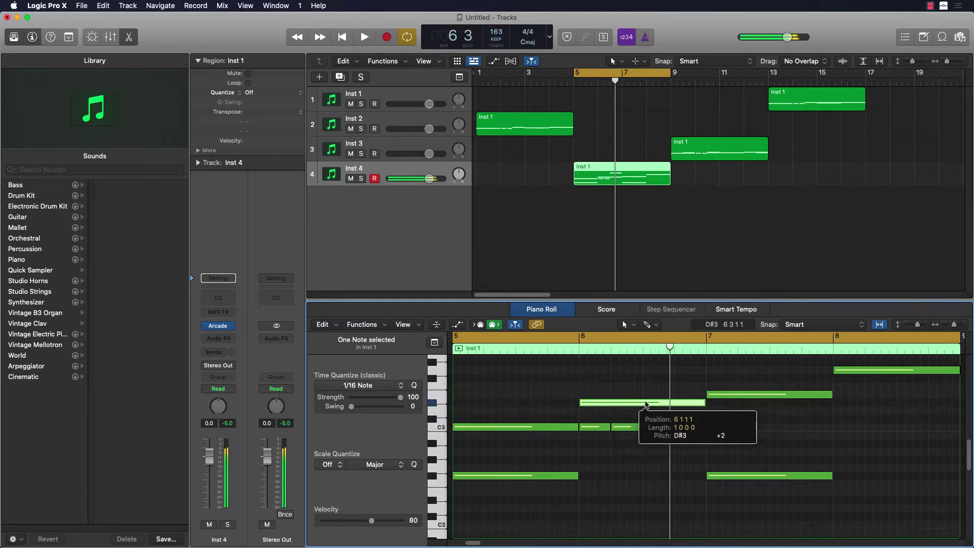
pyautogui.press('space')
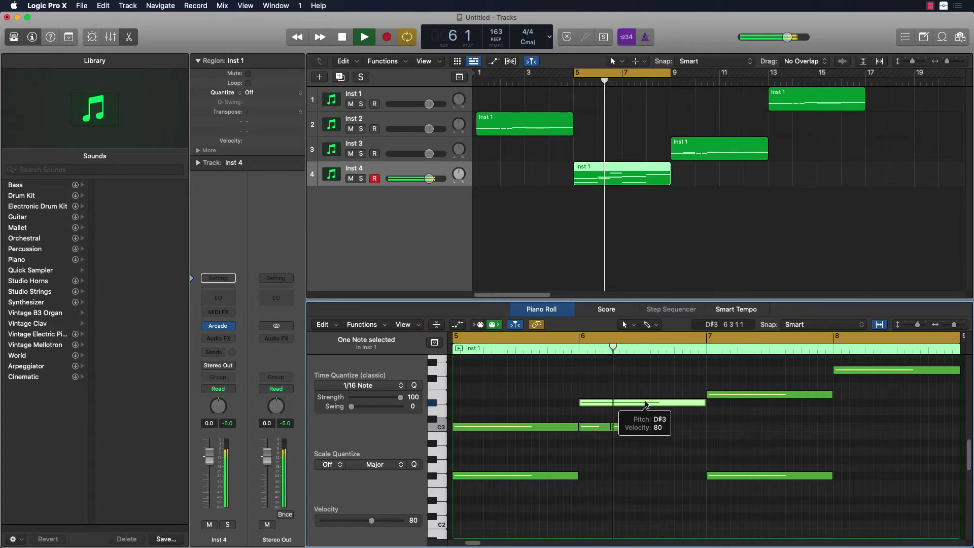
pyautogui.press('space')
# - Move the bar 6 modifier note to F#3, audition it and shorten it to two beats
pyautogui.scroll(3, 652, 409)
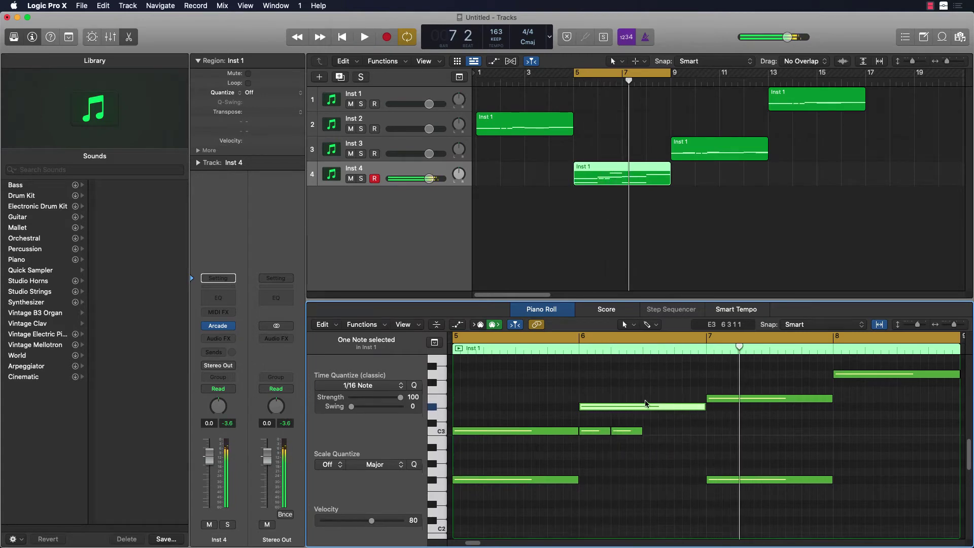
pyautogui.moveTo(646, 438); pyautogui.dragTo(643, 414)
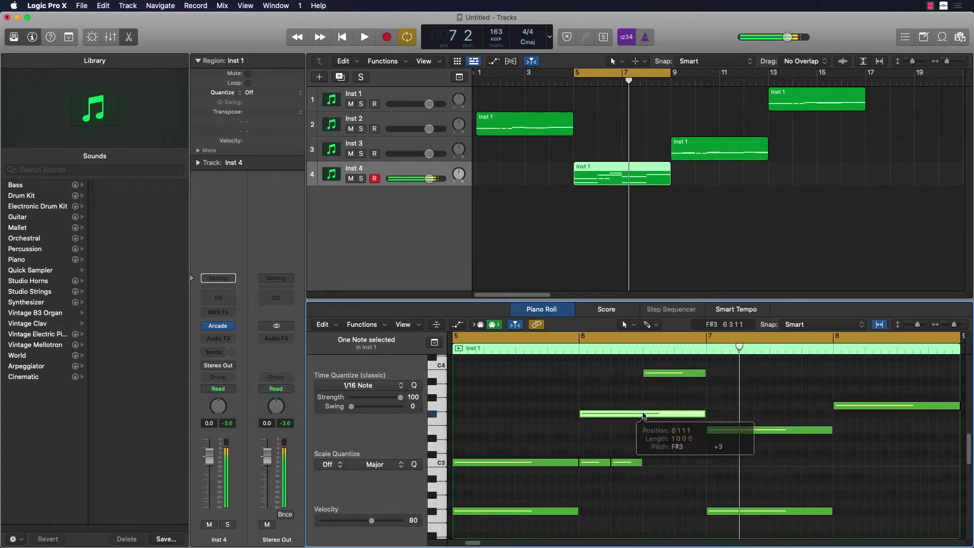
pyautogui.press('space')
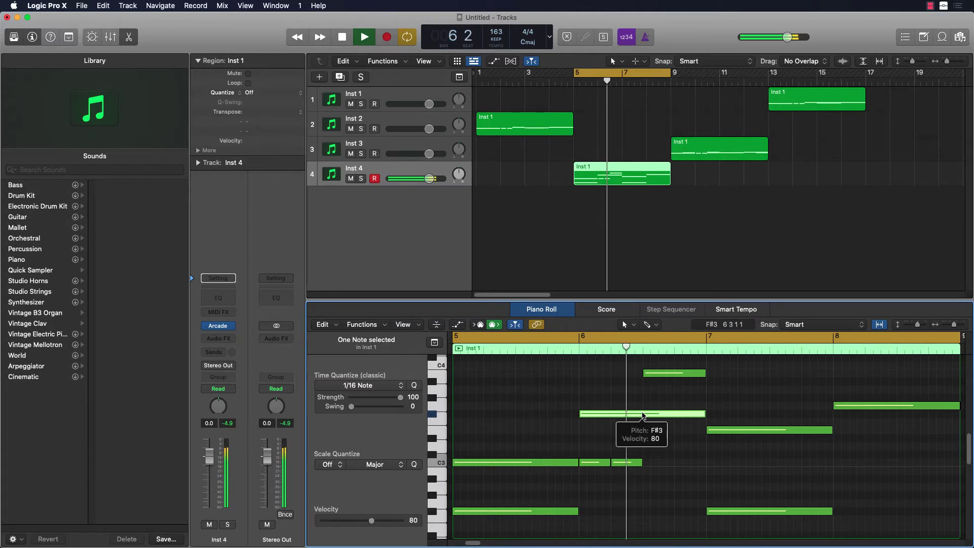
pyautogui.press('space')
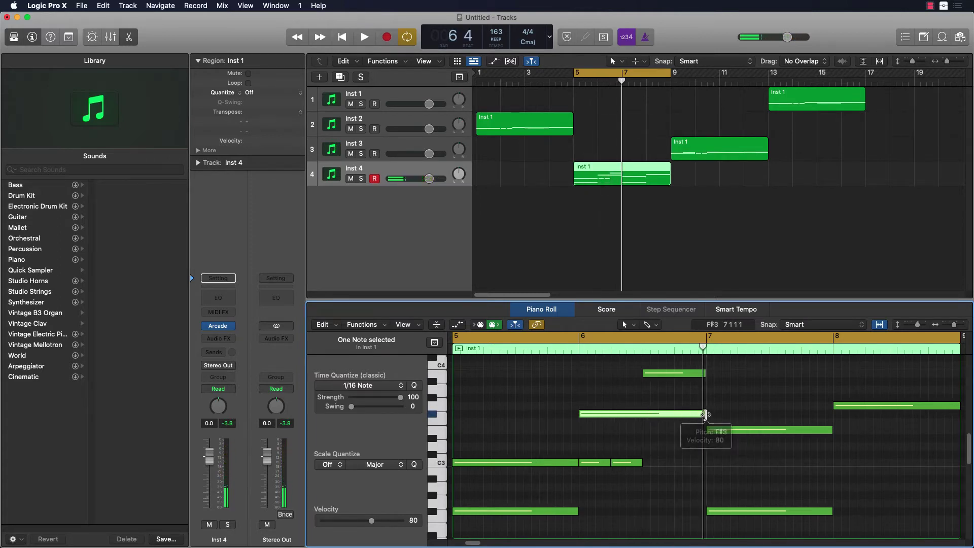
pyautogui.moveTo(705, 414); pyautogui.dragTo(642, 417)
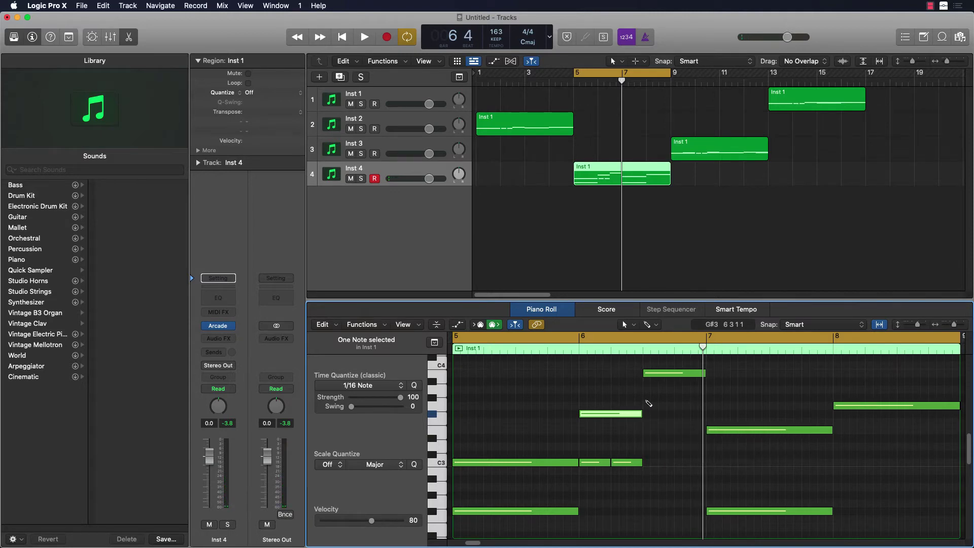
# - Add two-beat notes at G#3 on beat 3 of bar 6 and A#3 at the start of bar 8, auditioning each addition
pyautogui.press('space')
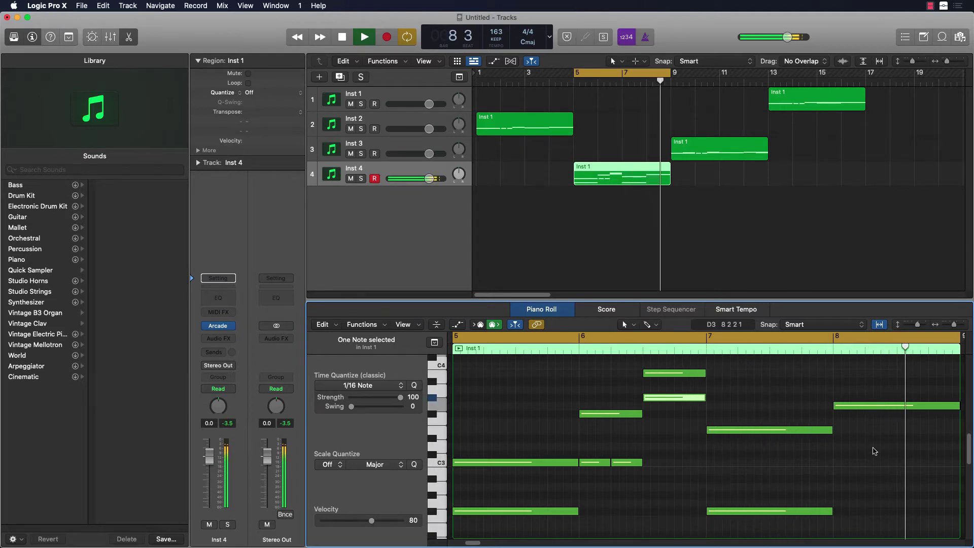
pyautogui.press('space')
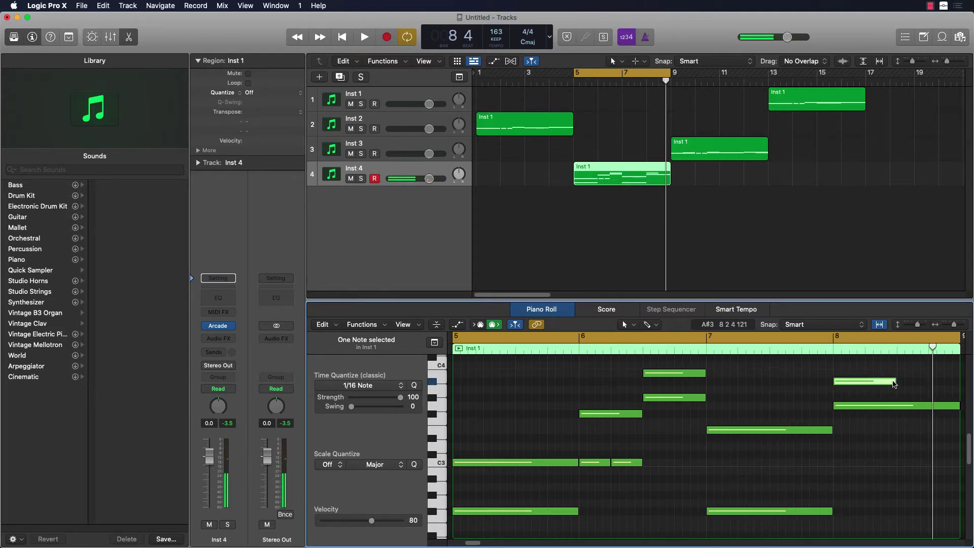
pyautogui.press('space')
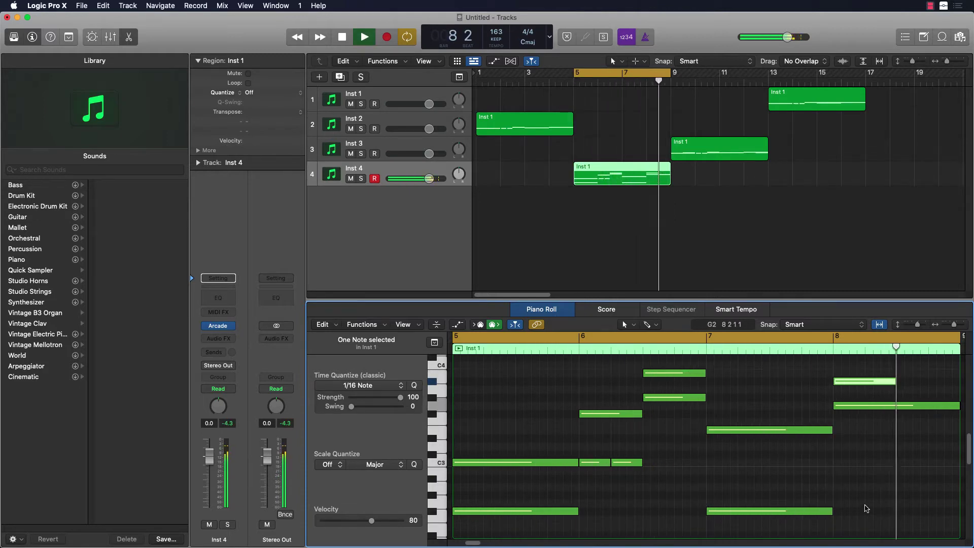
pyautogui.press('space')
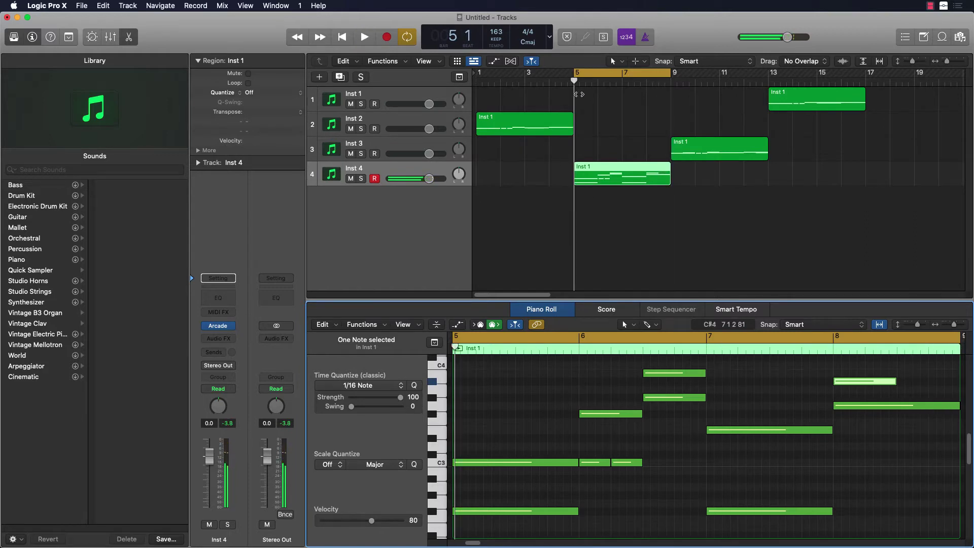
# - Set the cycle range from bar 1 to bar 17 and play the whole arrangement from the start
pyautogui.click(588, 76)
pyautogui.press('Return')
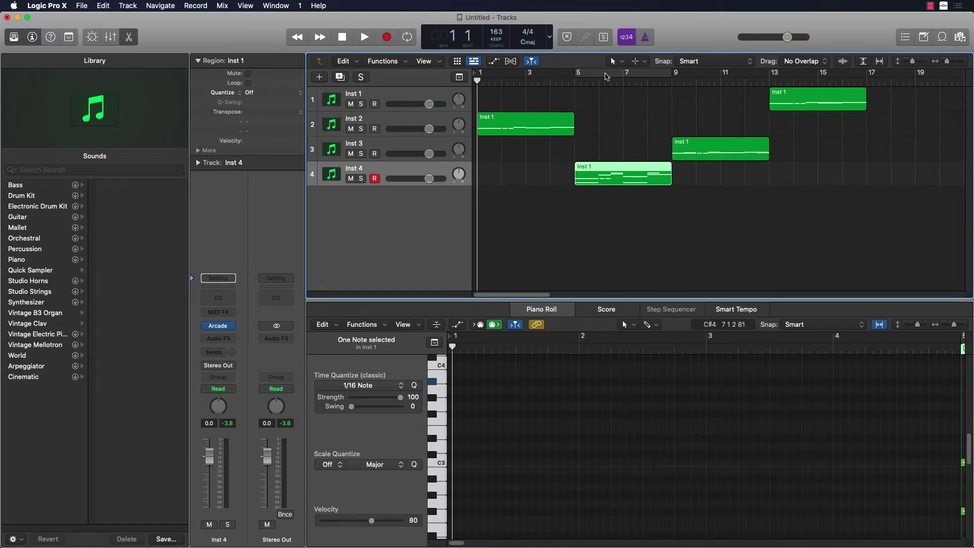
pyautogui.moveTo(609, 75)
pyautogui.mouseDown()
pyautogui.moveTo(479, 77)
pyautogui.moveTo(866, 77)
pyautogui.mouseUp()
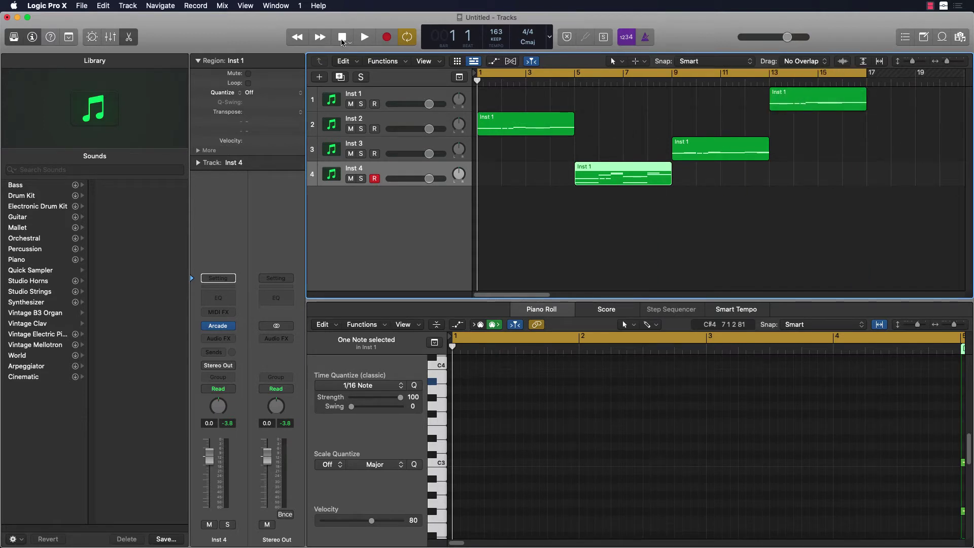
pyautogui.press('space')
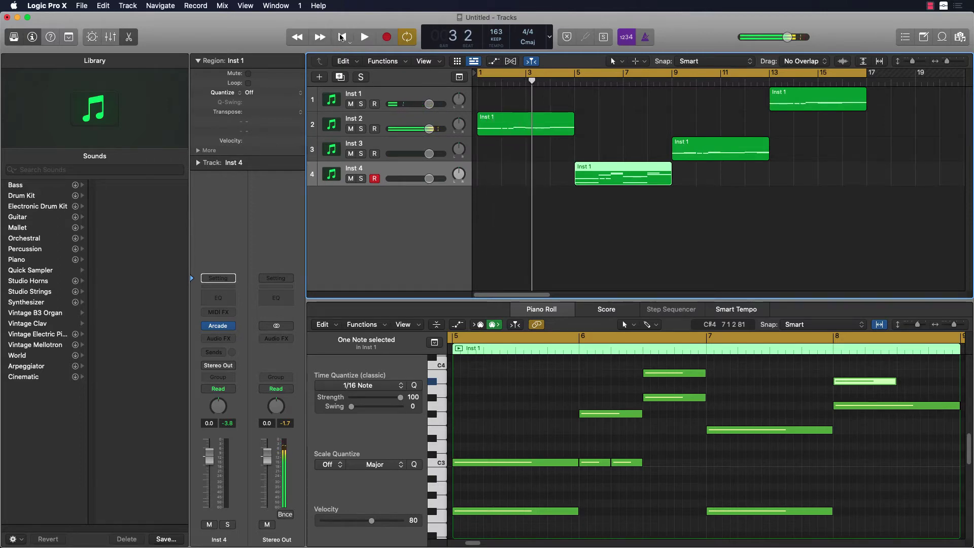
# - Try the Inst 1 region at bar 9 and the Inst 3 region at bar 13, playing the arrangement from the start
pyautogui.moveTo(818, 98); pyautogui.dragTo(720, 101)
pyautogui.moveTo(709, 145); pyautogui.dragTo(809, 147)
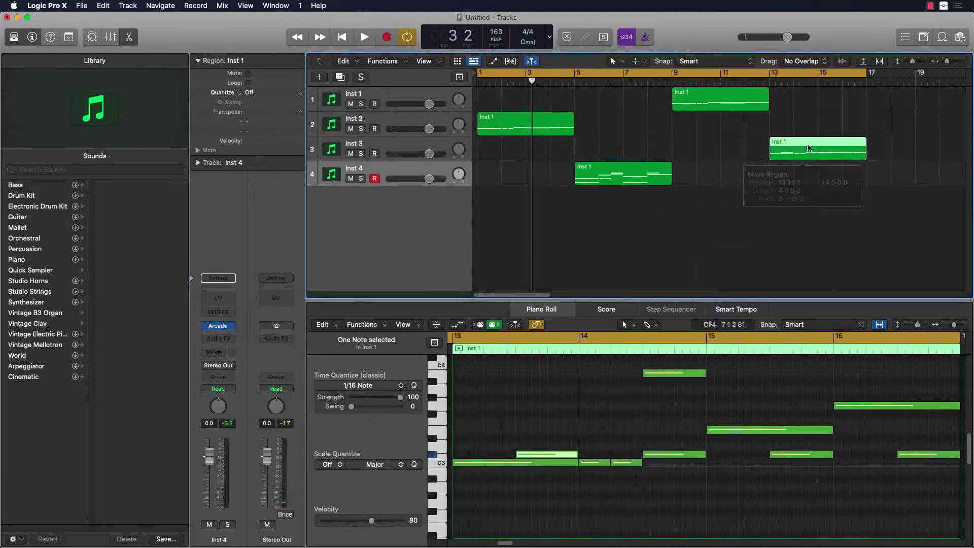
pyautogui.click(343, 37)
pyautogui.click(365, 38)
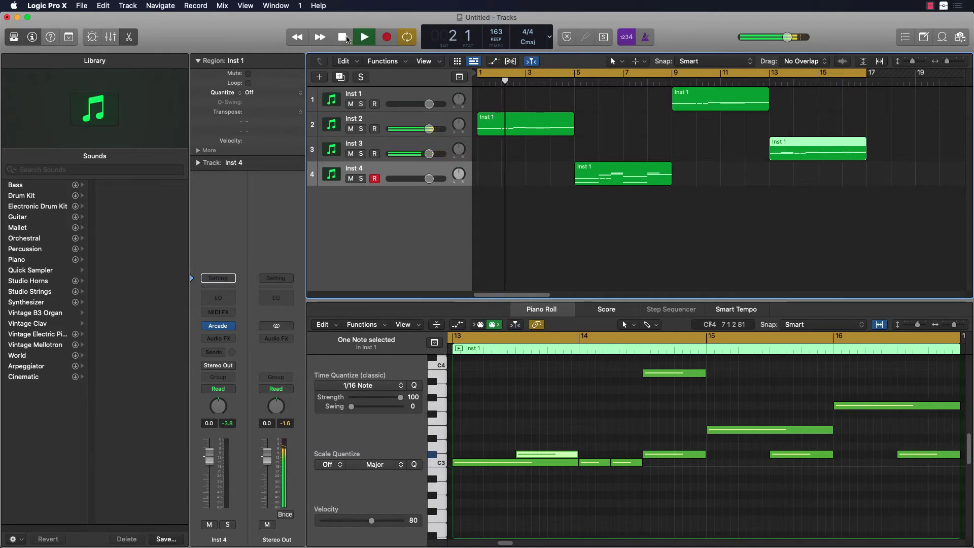
# - Rearrange the Inst 1, Inst 3 and Inst 4 regions to bars 5, 9 and 13, and play the arrangement from the start
pyautogui.moveTo(729, 97); pyautogui.dragTo(632, 99)
pyautogui.moveTo(631, 170); pyautogui.dragTo(722, 153)
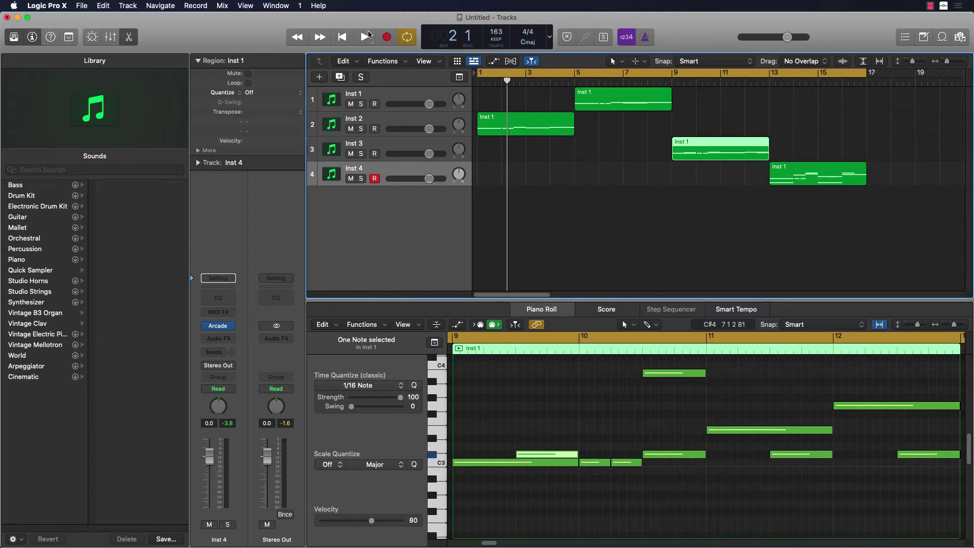
pyautogui.click(349, 39)
pyautogui.click(364, 35)
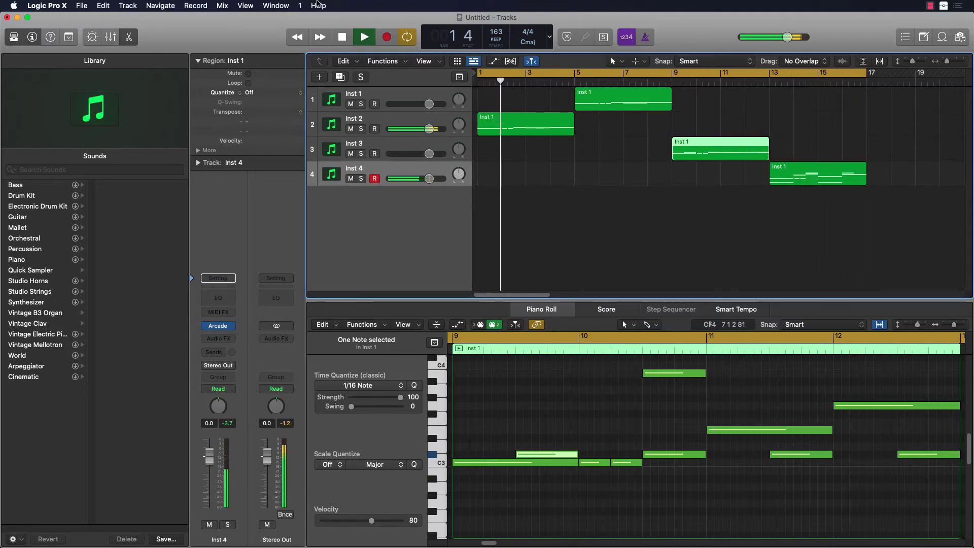
pyautogui.click(342, 39)
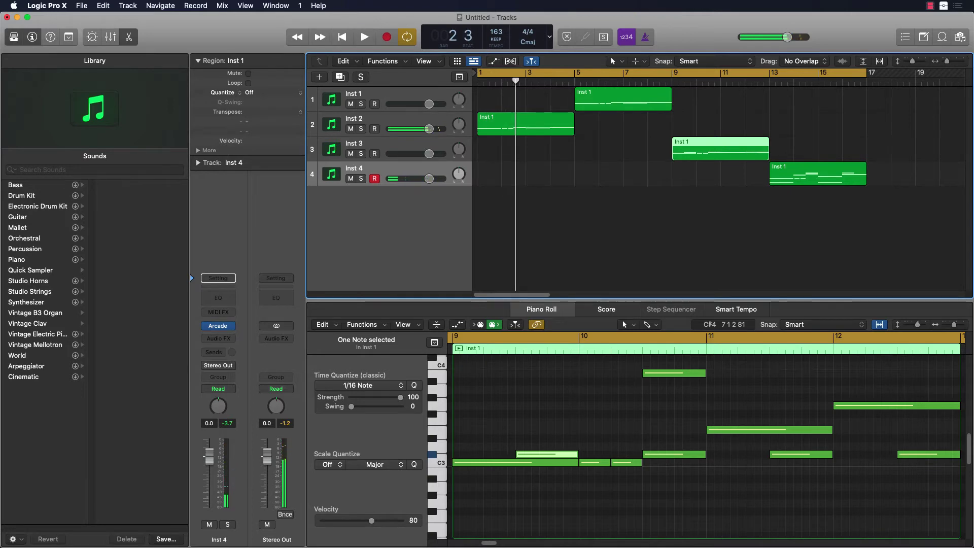
# - Bring up Inst 1's Arcade window, try raising the Blown Out macro, lower it back to minimum and move the window away
pyautogui.moveTo(973, 21); pyautogui.dragTo(633, 26)
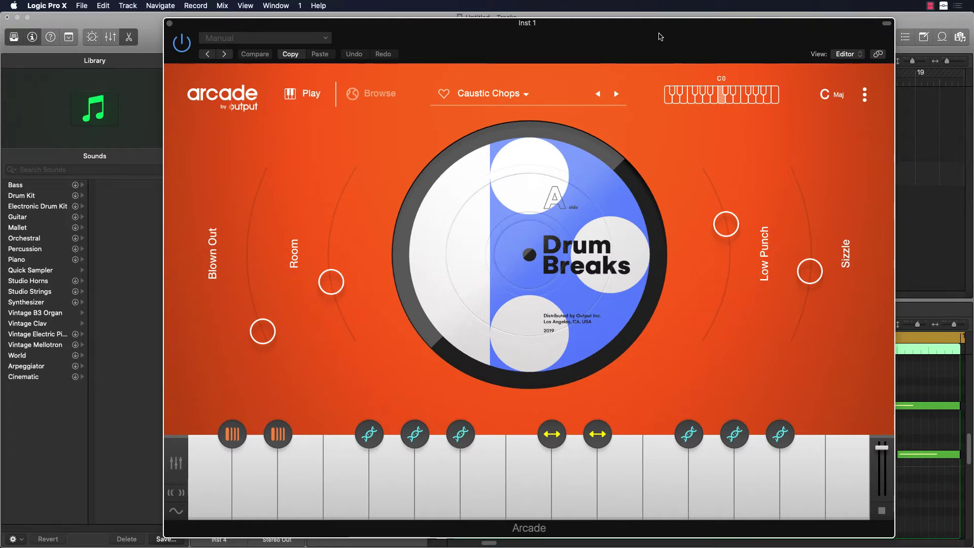
pyautogui.moveTo(647, 23); pyautogui.dragTo(664, 43)
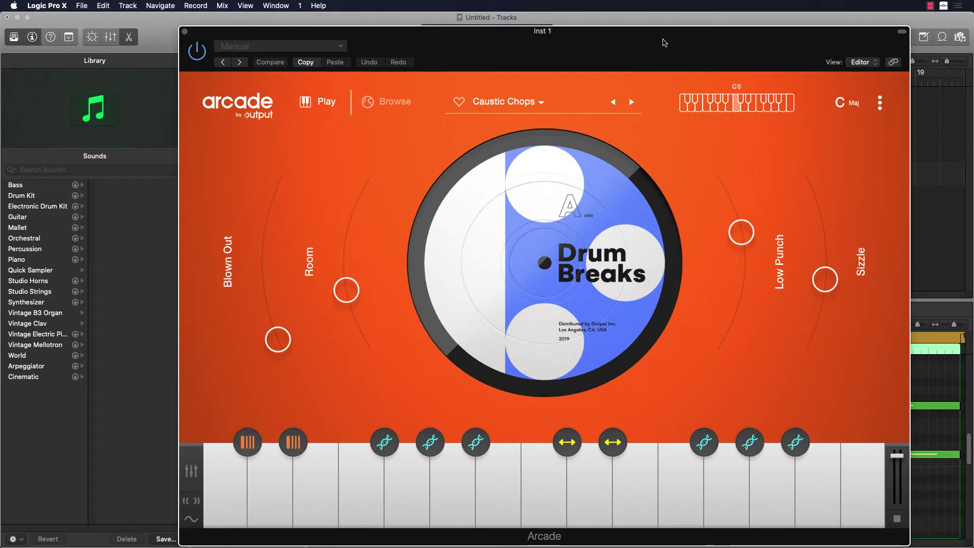
pyautogui.moveTo(610, 41); pyautogui.dragTo(580, 41)
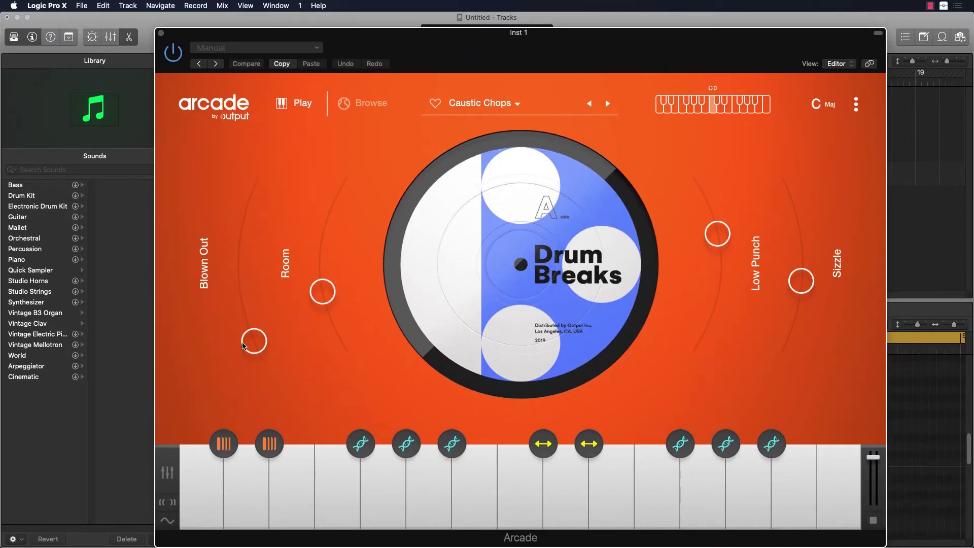
pyautogui.moveTo(252, 341); pyautogui.dragTo(261, 129)
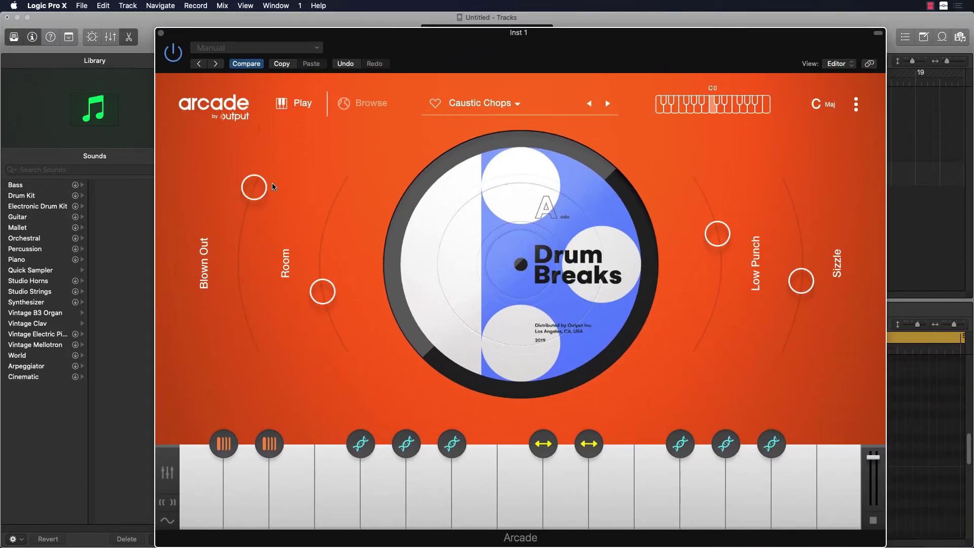
pyautogui.moveTo(259, 191); pyautogui.dragTo(269, 442)
pyautogui.moveTo(412, 34); pyautogui.dragTo(973, 68)
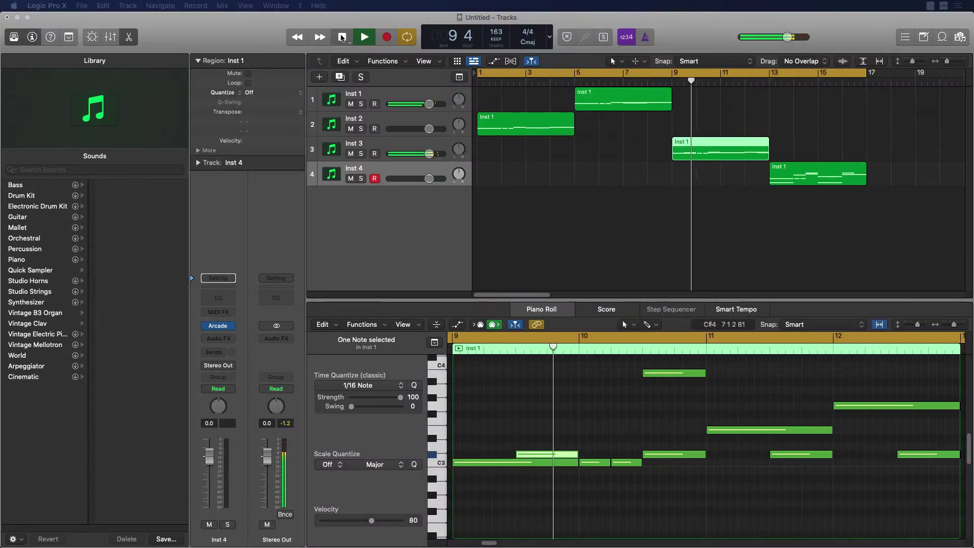
# - Stop playback, bring up Inst 2's Arcade window, shorten the cycle range to bars 1 to 5 and move the window away
pyautogui.press('space')
pyautogui.click(385, 123)
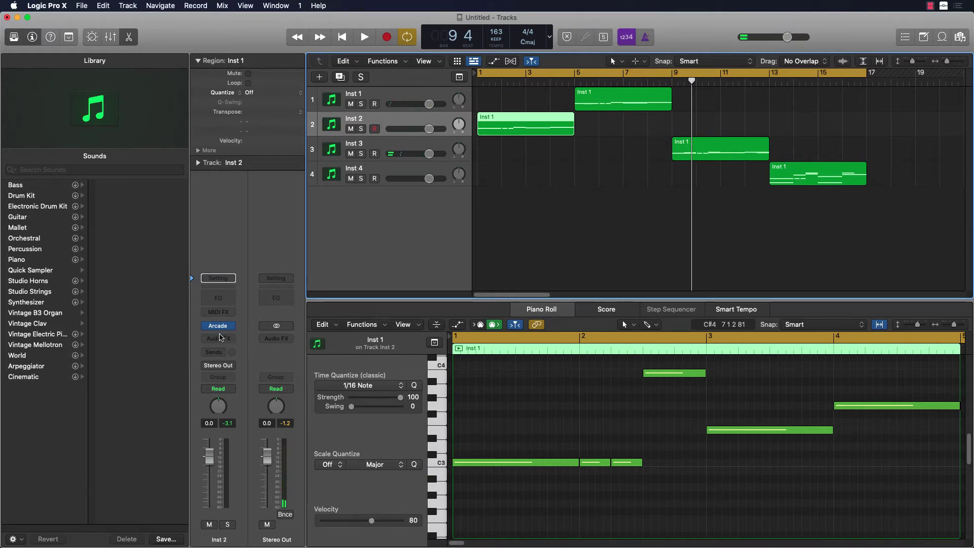
pyautogui.click(220, 328)
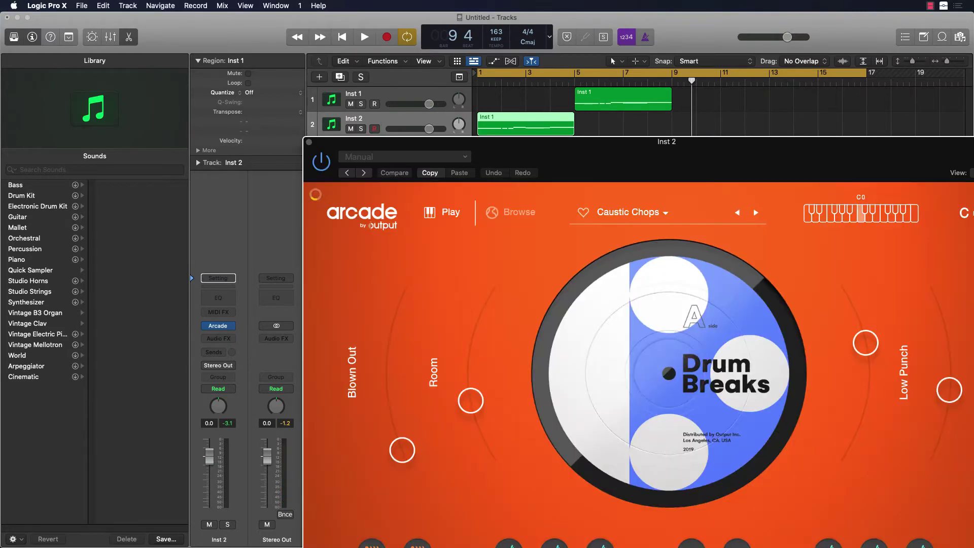
pyautogui.click(864, 77)
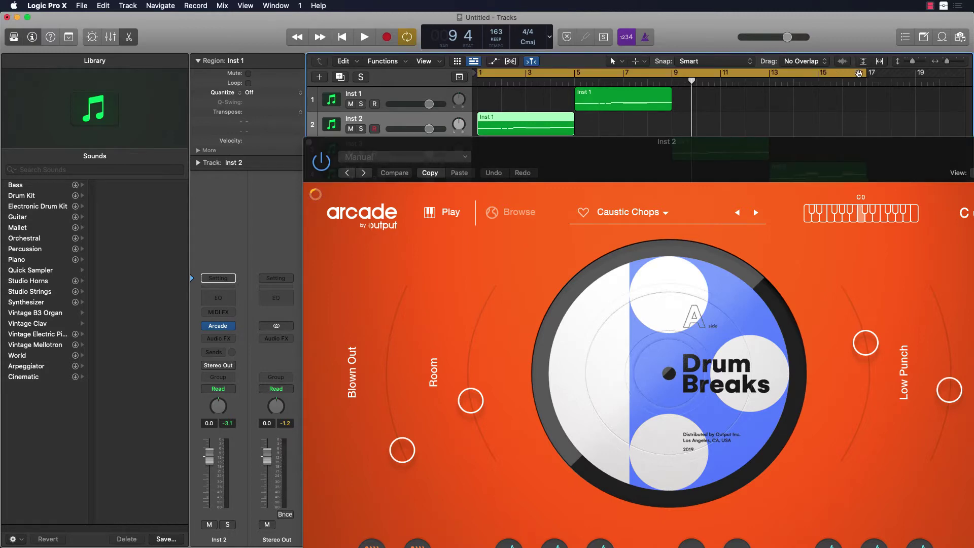
pyautogui.moveTo(866, 75); pyautogui.dragTo(574, 84)
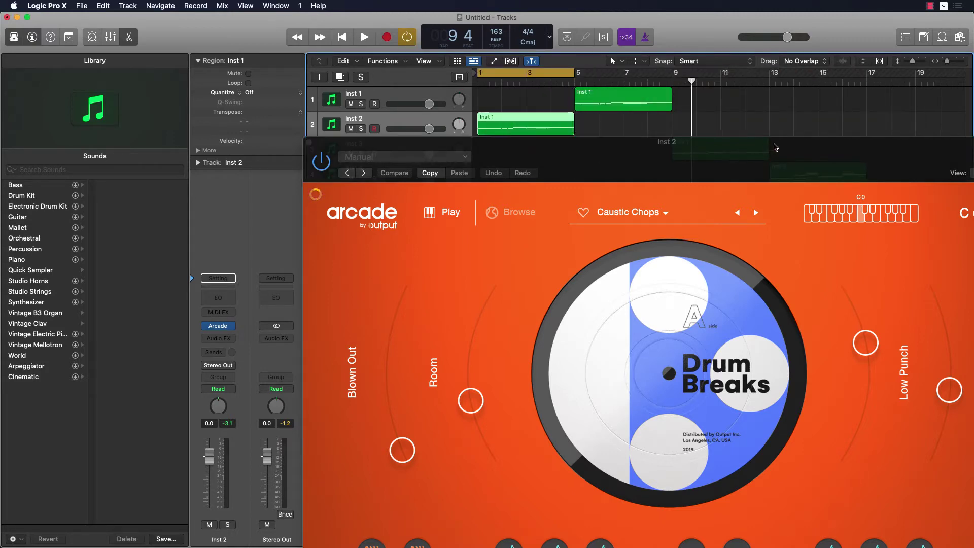
pyautogui.moveTo(772, 151); pyautogui.dragTo(973, 93)
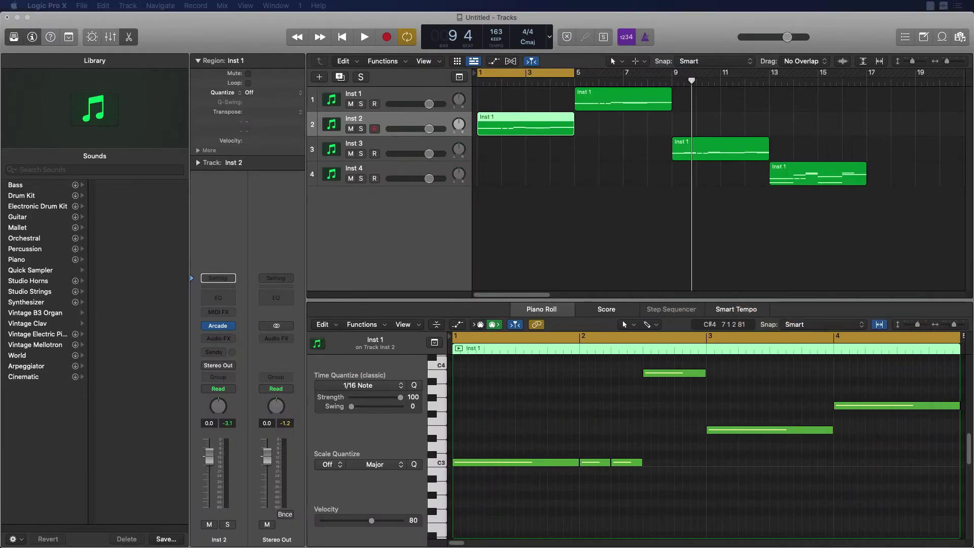
# - Move the Inst 2 track to the first position in the track list and rename it CONTROL
pyautogui.moveTo(355, 121); pyautogui.dragTo(361, 98)
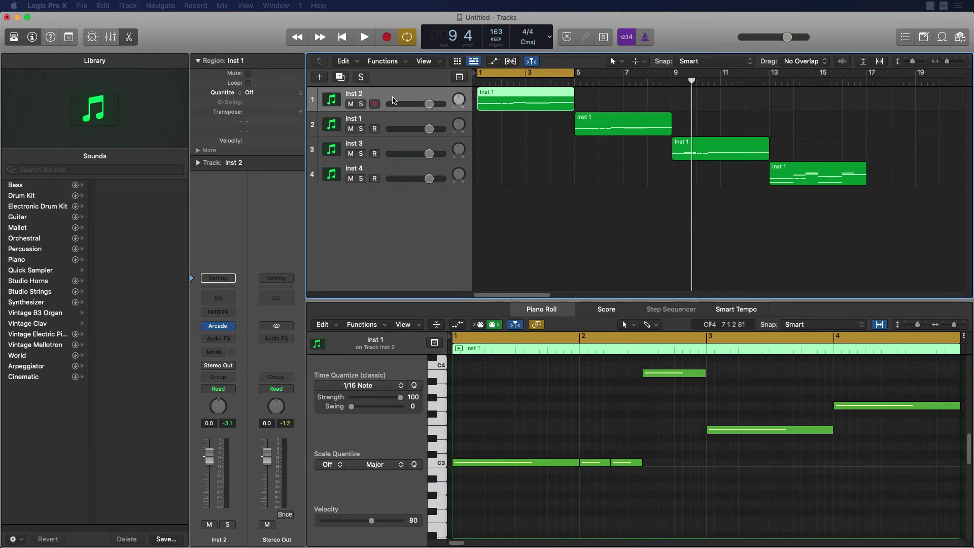
pyautogui.doubleClick(362, 98)
pyautogui.write('CONTROL')
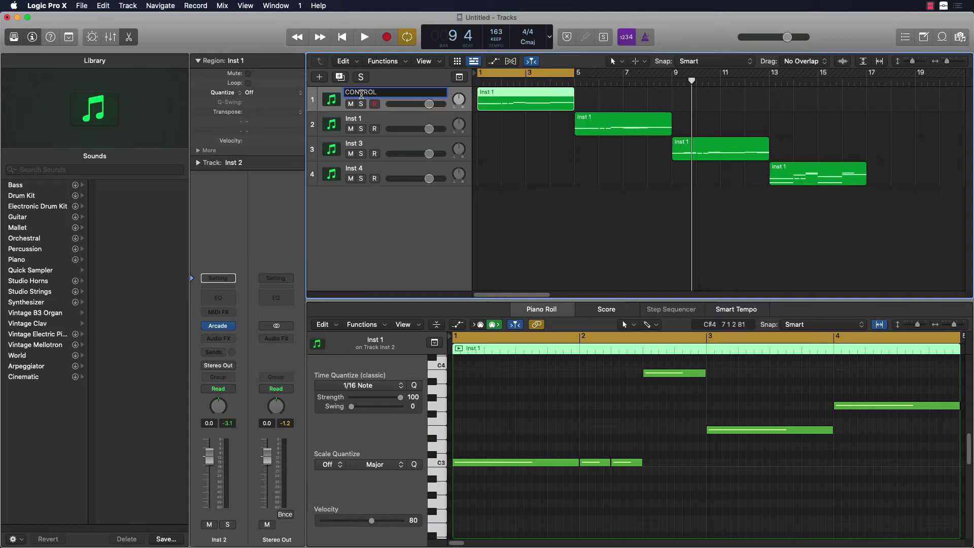
pyautogui.press('Return')
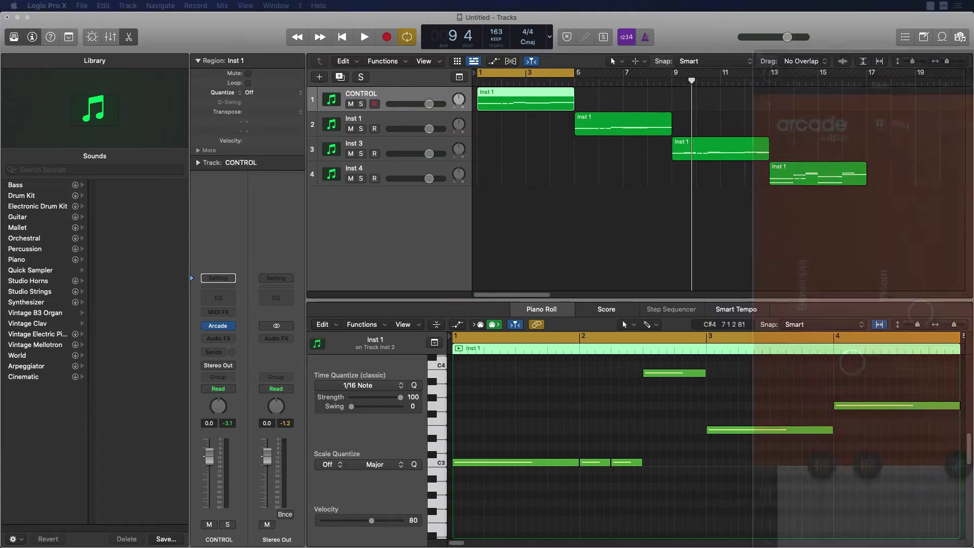
# - Bring CONTROL's Arcade window back, start playback and audition the Blown Out macro at maximum before lowering it to minimum
pyautogui.moveTo(973, 43); pyautogui.dragTo(645, 27)
pyautogui.press('space')
pyautogui.moveTo(311, 342); pyautogui.dragTo(344, 57)
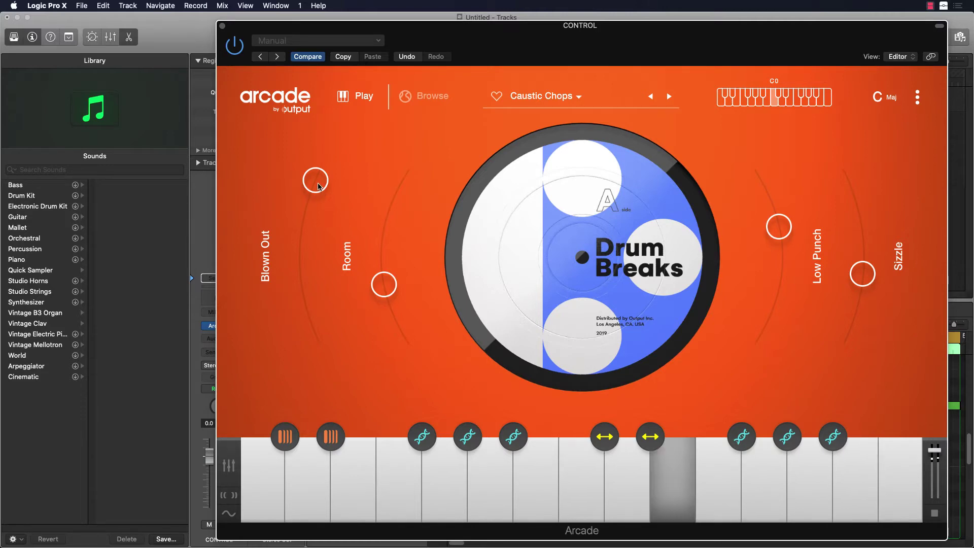
pyautogui.moveTo(318, 186); pyautogui.dragTo(316, 401)
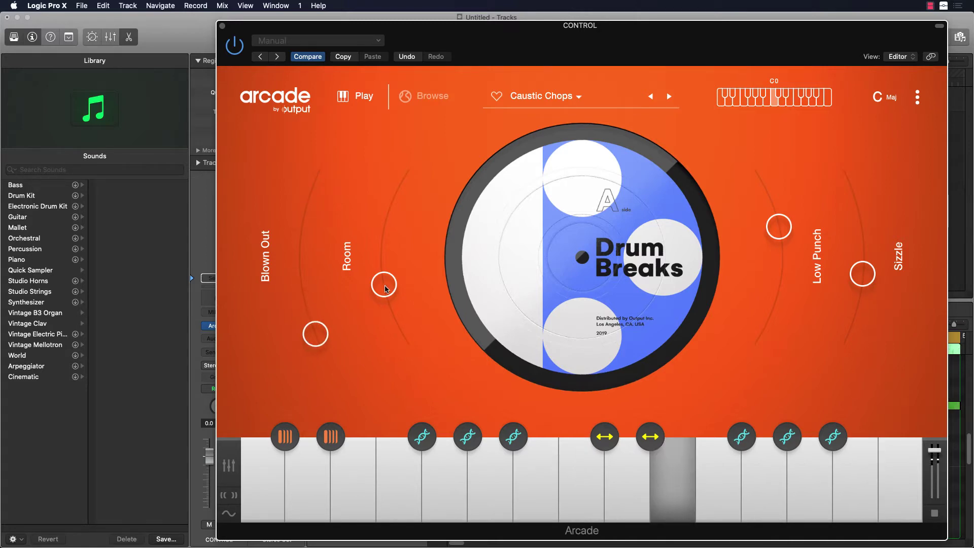
# - Try the Room and Blown Out macros at both extremes, ending with Blown Out at minimum and Room partly raised
pyautogui.moveTo(385, 289); pyautogui.dragTo(417, 380)
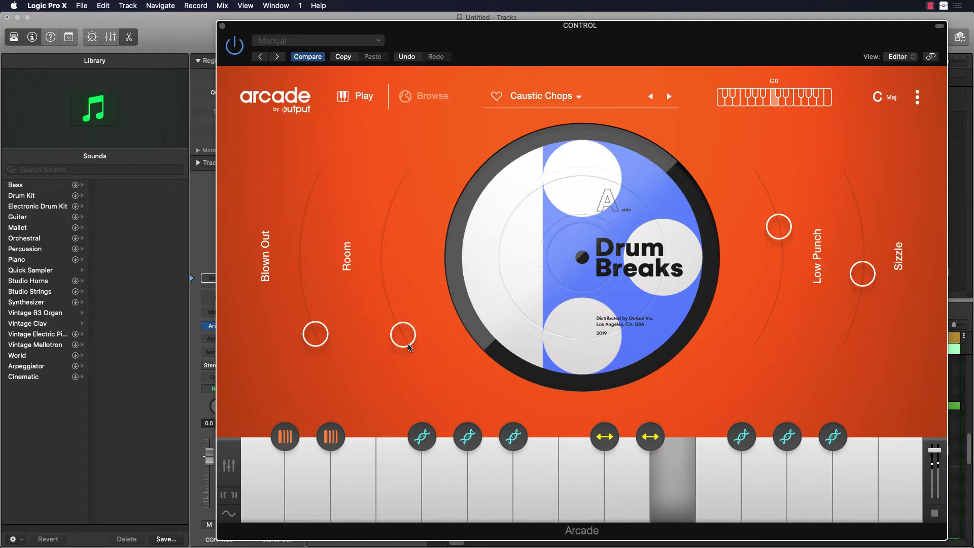
pyautogui.moveTo(405, 336); pyautogui.dragTo(413, 156)
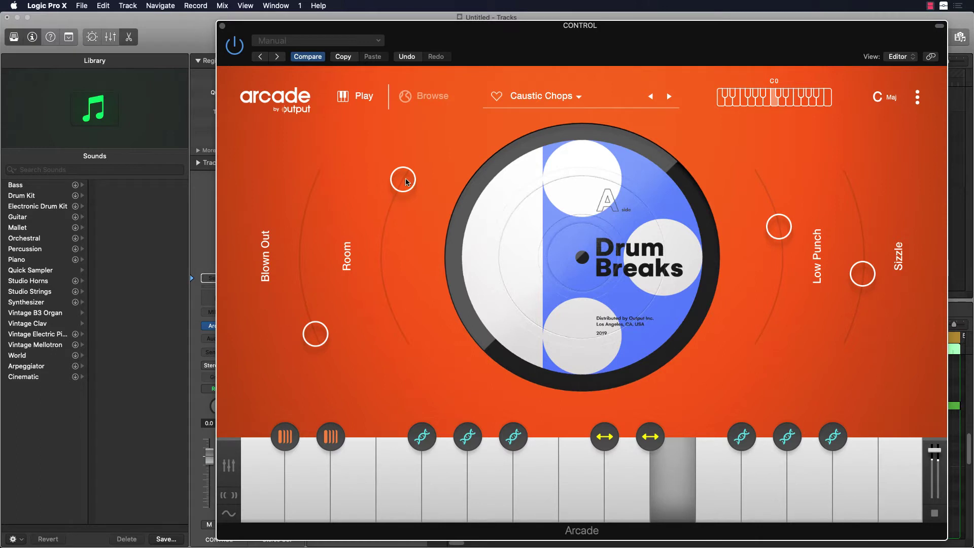
pyautogui.moveTo(315, 333); pyautogui.dragTo(315, 182)
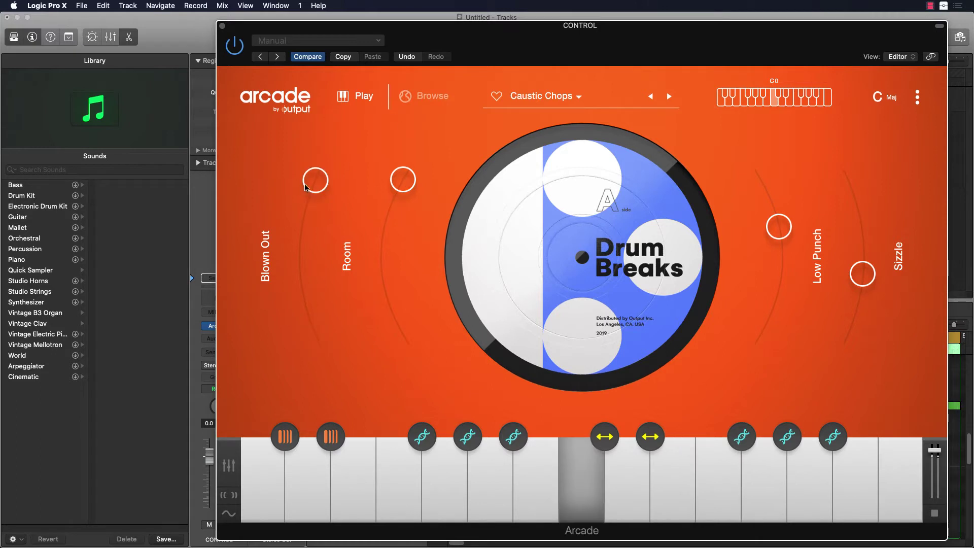
pyautogui.moveTo(409, 180); pyautogui.dragTo(404, 459)
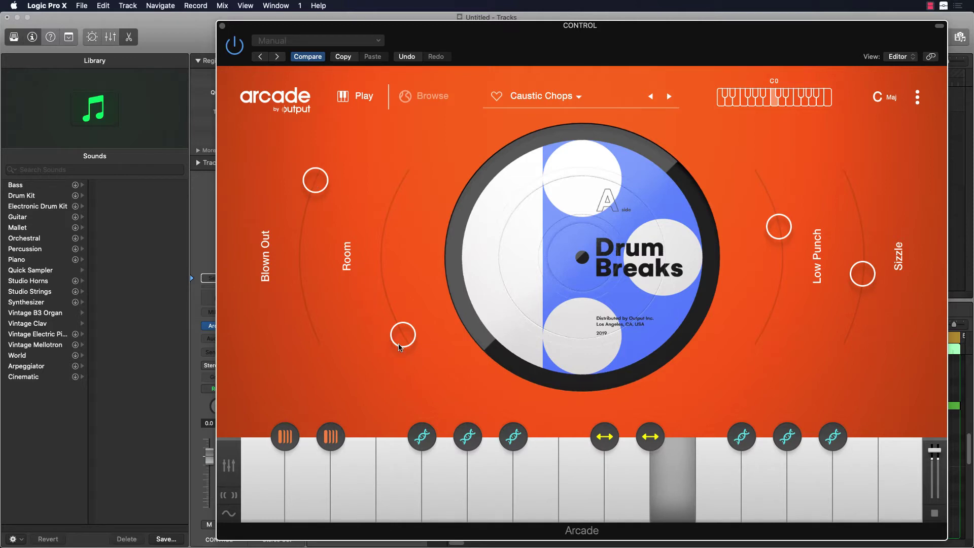
pyautogui.moveTo(313, 178); pyautogui.dragTo(315, 456)
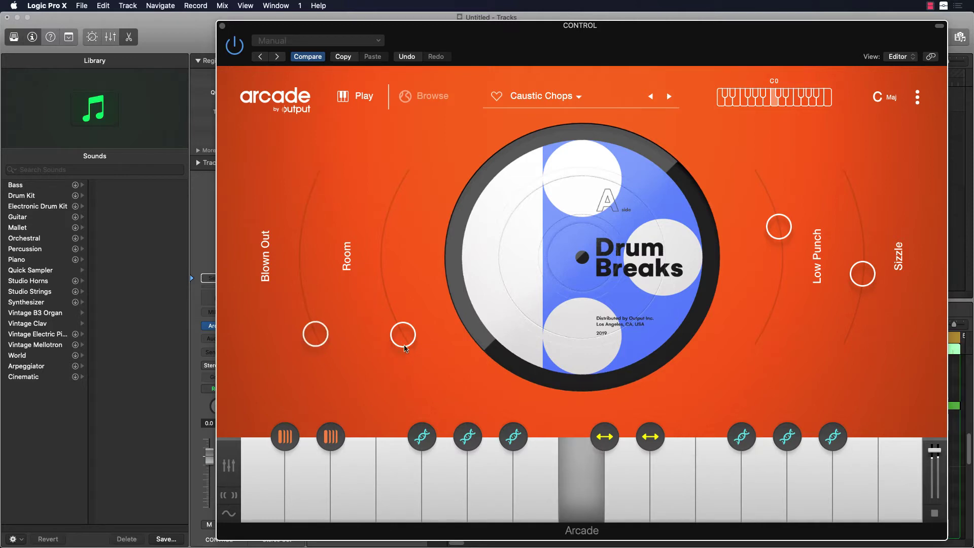
pyautogui.moveTo(404, 346); pyautogui.dragTo(390, 304)
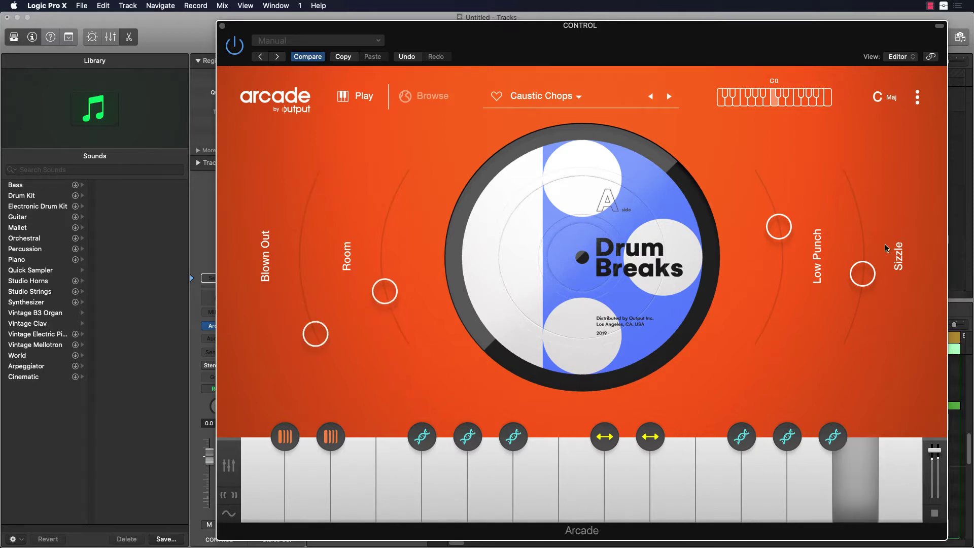
# - Try the Low Punch macro at maximum and minimum alternately during playback, ending at minimum
pyautogui.moveTo(782, 231); pyautogui.dragTo(750, 134)
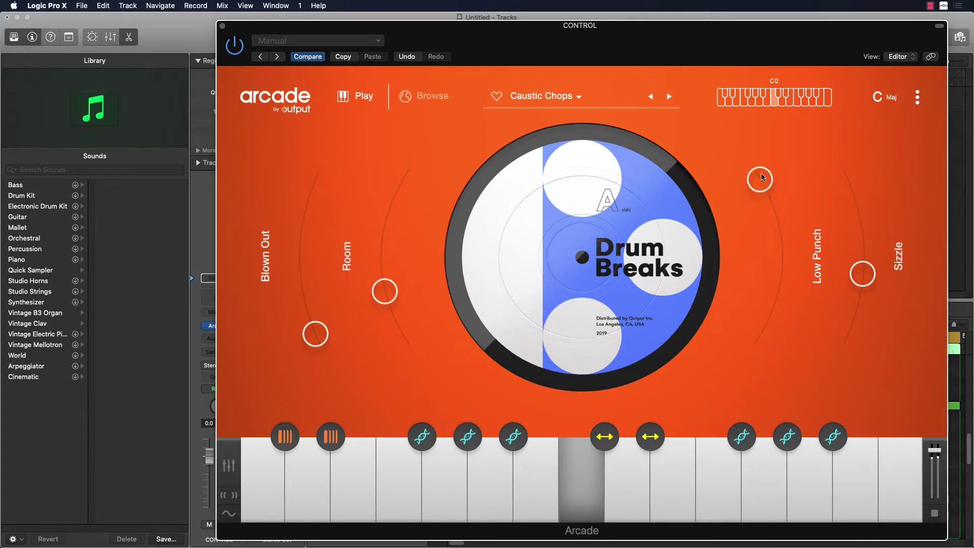
pyautogui.moveTo(761, 172)
pyautogui.mouseDown()
pyautogui.moveTo(772, 205)
pyautogui.moveTo(765, 374)
pyautogui.moveTo(779, 264)
pyautogui.moveTo(759, 173)
pyautogui.mouseUp()
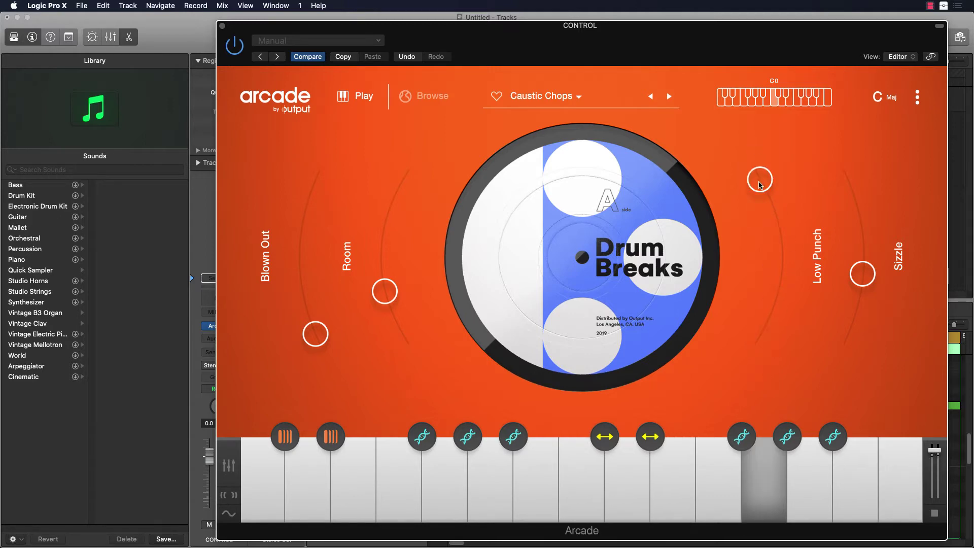
pyautogui.moveTo(787, 244); pyautogui.dragTo(711, 386)
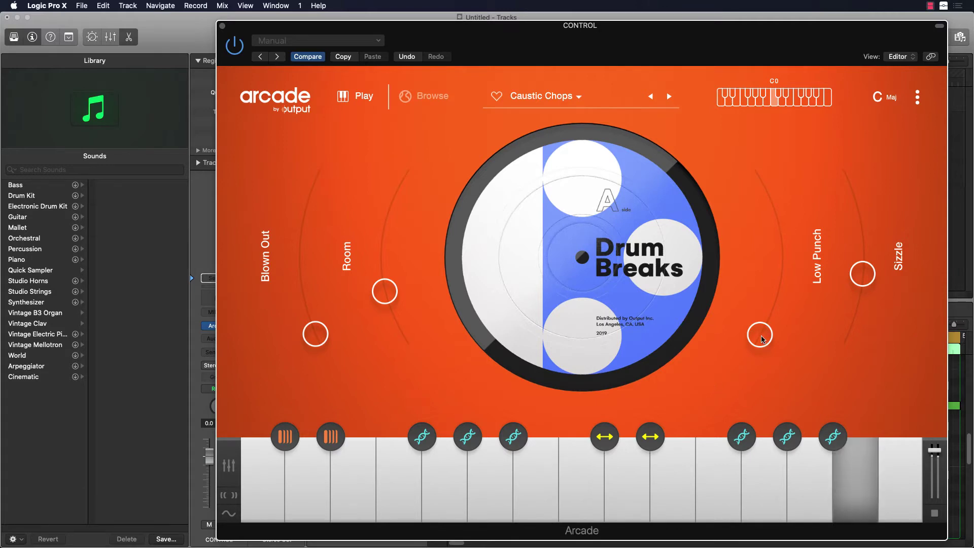
pyautogui.moveTo(761, 340); pyautogui.dragTo(718, 61)
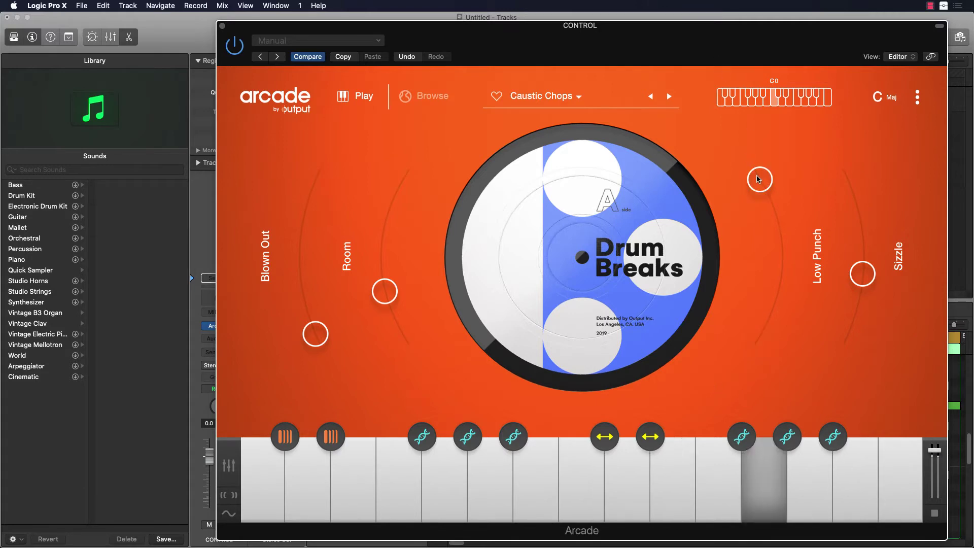
pyautogui.moveTo(746, 158); pyautogui.dragTo(723, 433)
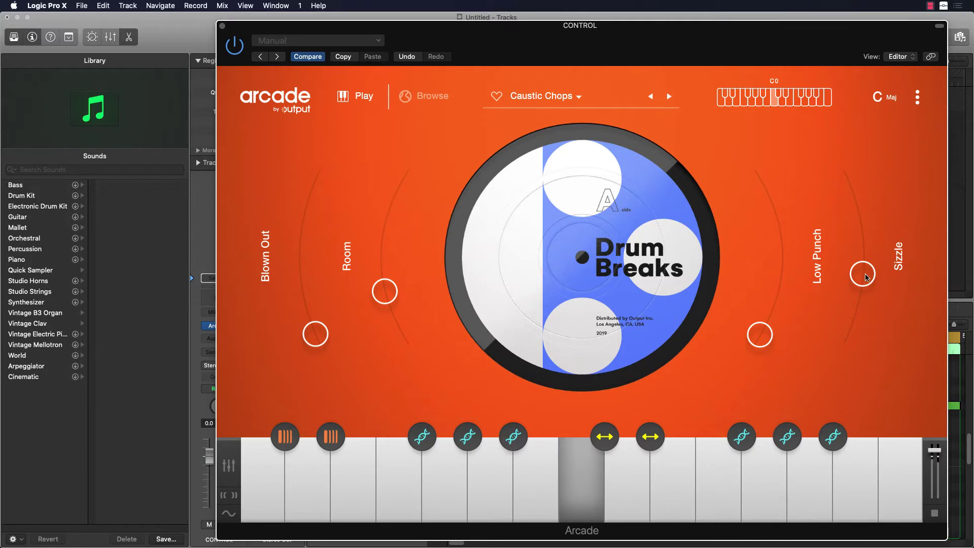
# - Try the Sizzle, Low Punch, Room and Blown Out macros all raised to maximum
pyautogui.moveTo(865, 266); pyautogui.dragTo(851, 183)
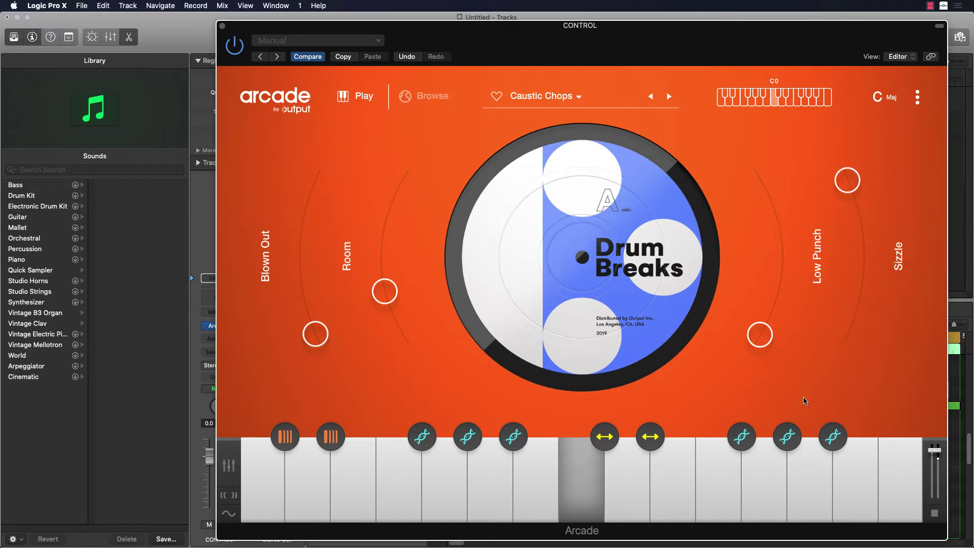
pyautogui.moveTo(763, 330); pyautogui.dragTo(773, 131)
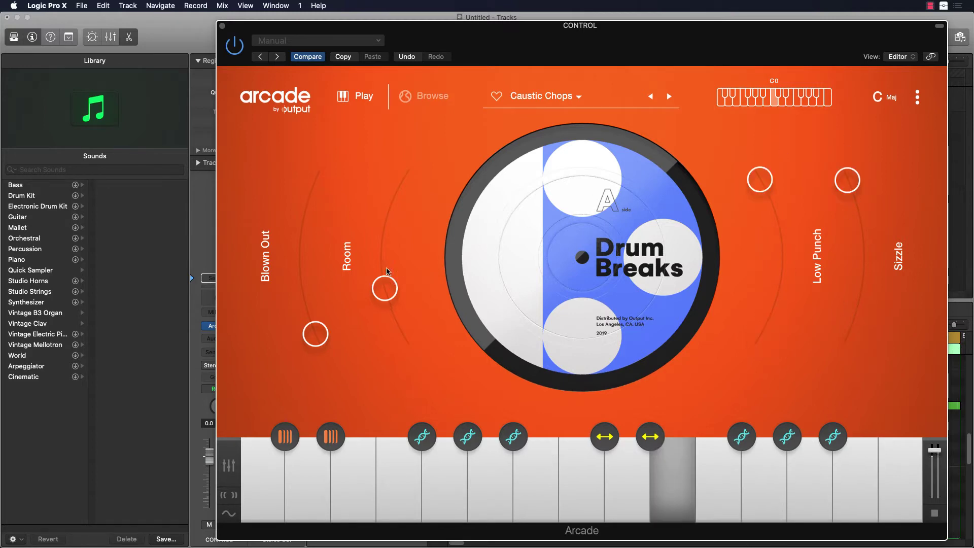
pyautogui.moveTo(386, 271); pyautogui.dragTo(401, 137)
pyautogui.moveTo(315, 334); pyautogui.dragTo(326, 147)
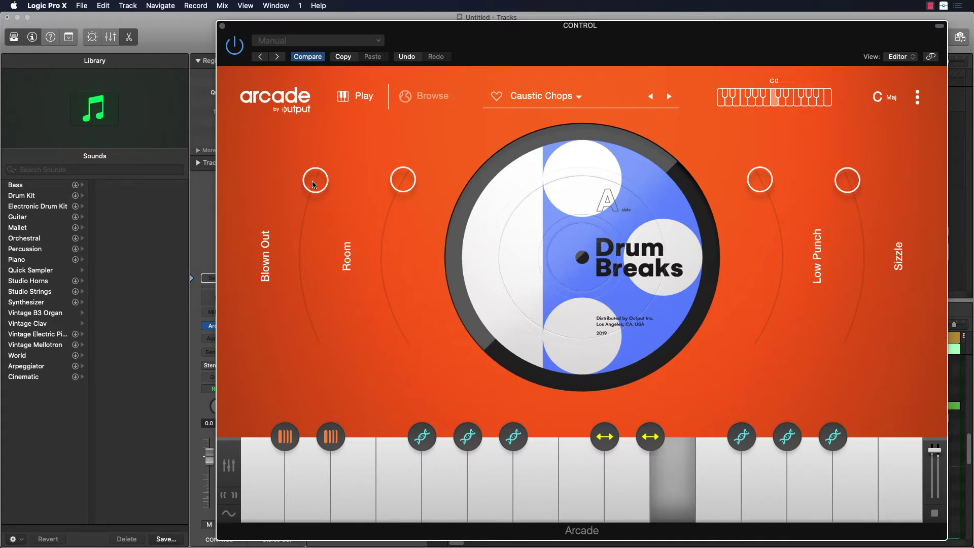
# - Lower the Blown Out, Room, Low Punch and Sizzle macros all to minimum
pyautogui.moveTo(315, 183); pyautogui.dragTo(315, 332)
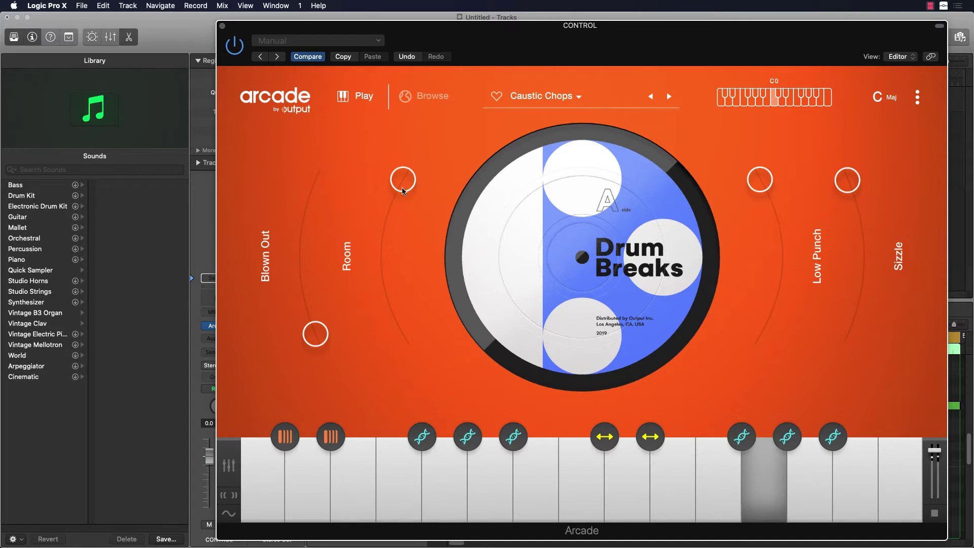
pyautogui.moveTo(404, 192); pyautogui.dragTo(403, 334)
pyautogui.moveTo(754, 183); pyautogui.dragTo(766, 426)
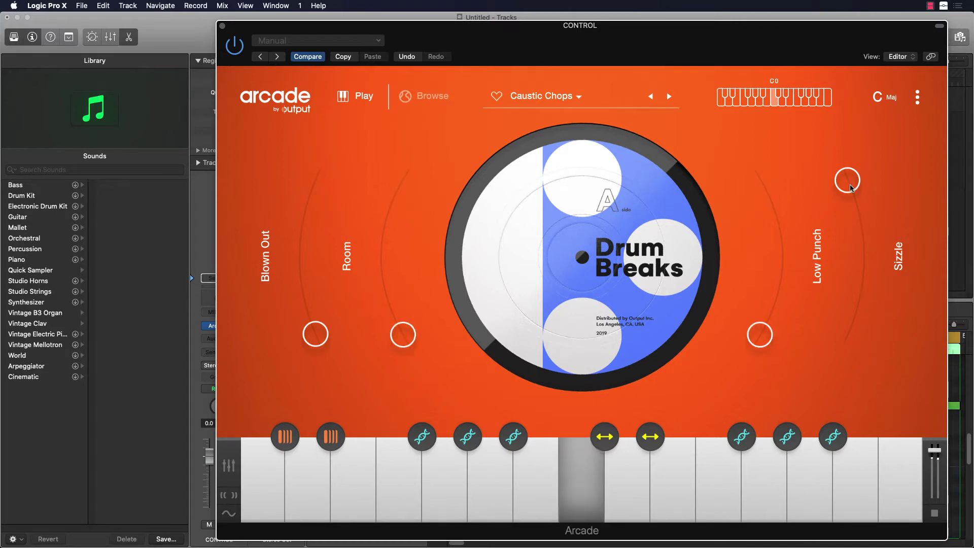
pyautogui.moveTo(851, 187); pyautogui.dragTo(829, 397)
# - Audition the Room macro at maximum and set it near the middle, keeping Blown Out at minimum
pyautogui.moveTo(406, 338); pyautogui.dragTo(423, 193)
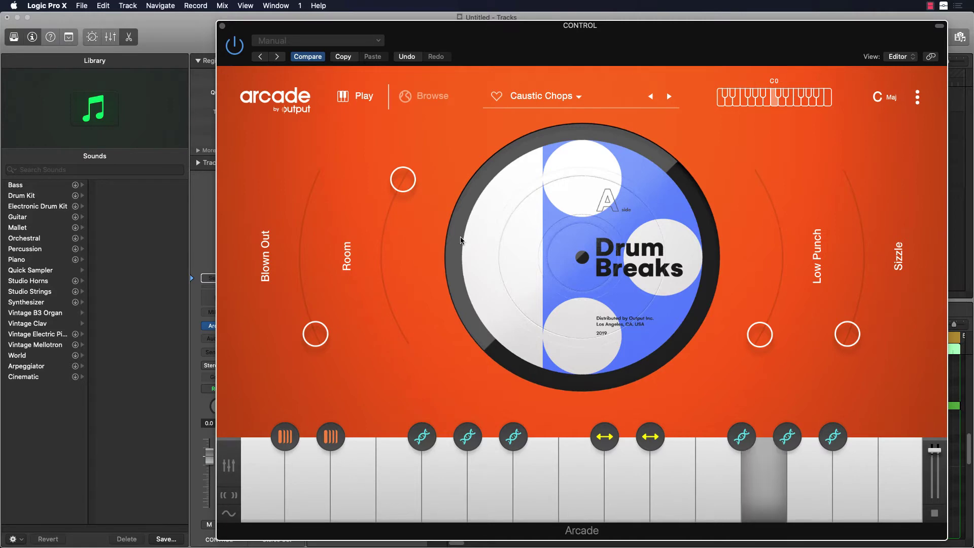
pyautogui.moveTo(407, 230); pyautogui.dragTo(386, 284)
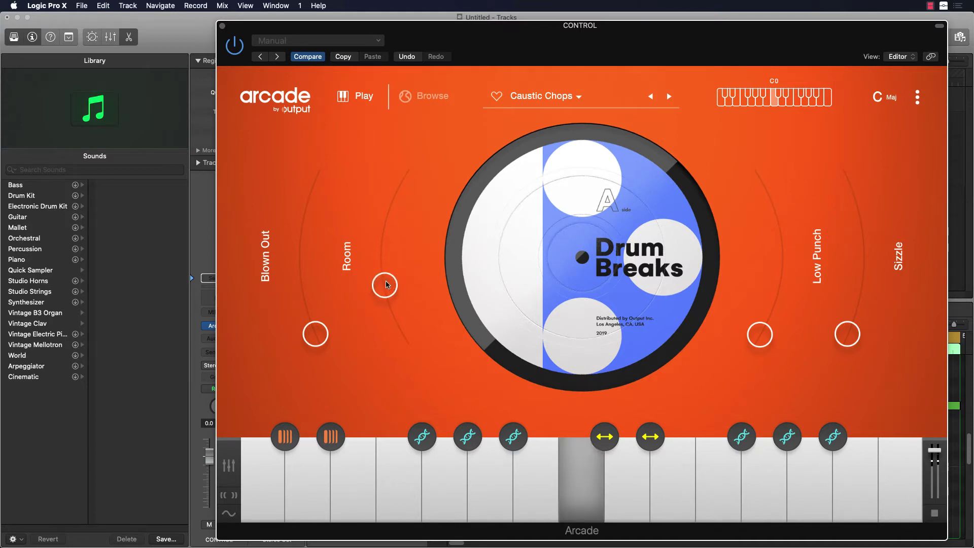
pyautogui.moveTo(329, 333); pyautogui.dragTo(317, 394)
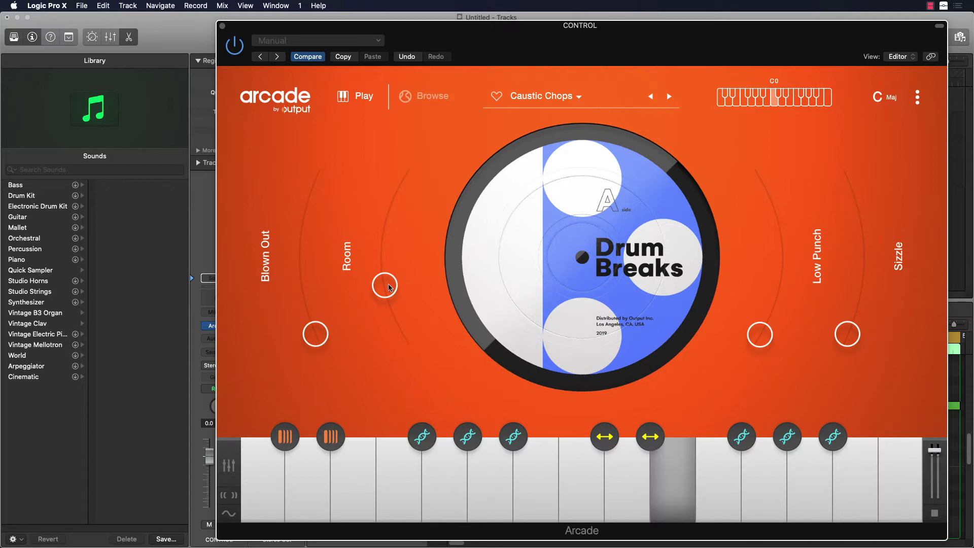
pyautogui.moveTo(390, 287); pyautogui.dragTo(412, 267)
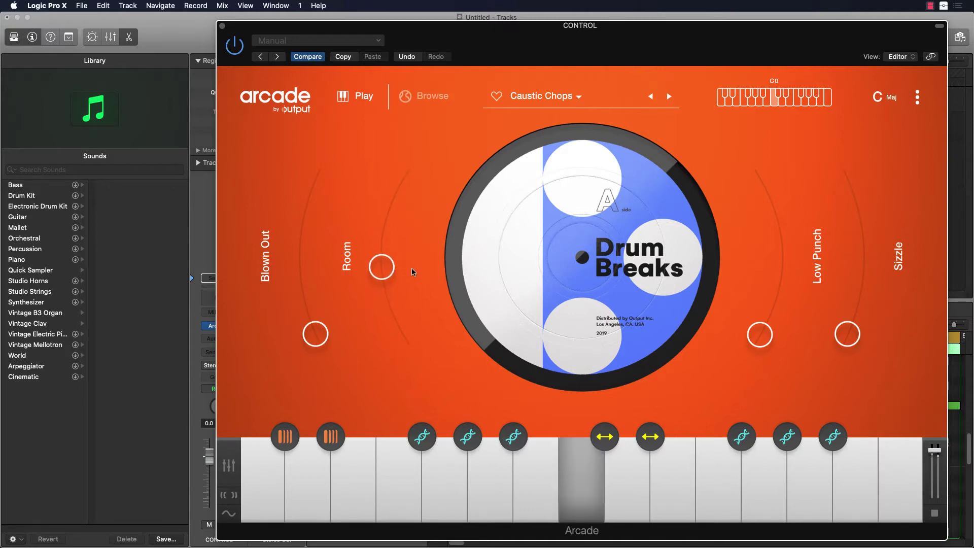
# - Raise the Low Punch macro to maximum and keep Sizzle at minimum
pyautogui.moveTo(744, 350); pyautogui.dragTo(748, 181)
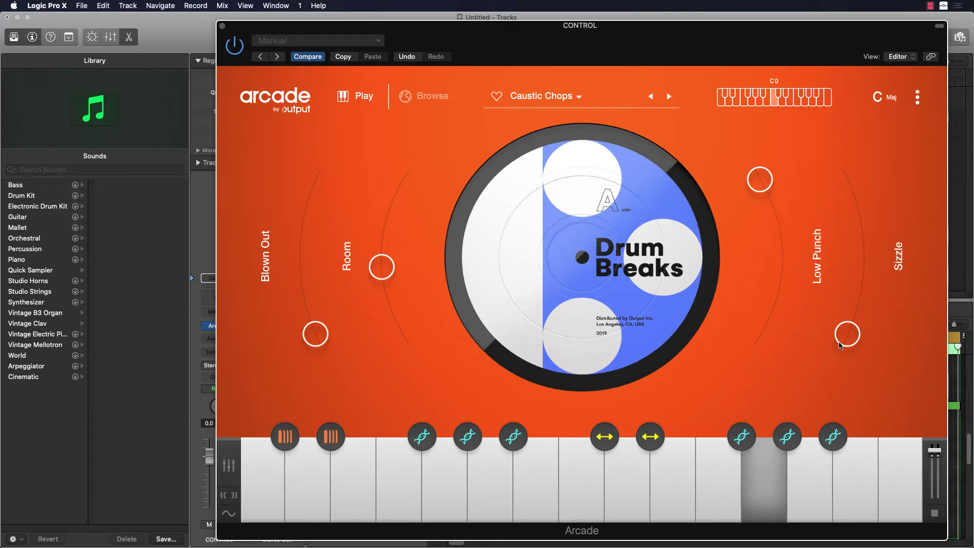
pyautogui.moveTo(847, 334); pyautogui.dragTo(844, 377)
pyautogui.moveTo(852, 338)
pyautogui.mouseDown()
pyautogui.moveTo(855, 260)
pyautogui.moveTo(842, 213)
pyautogui.moveTo(848, 333)
pyautogui.mouseUp()
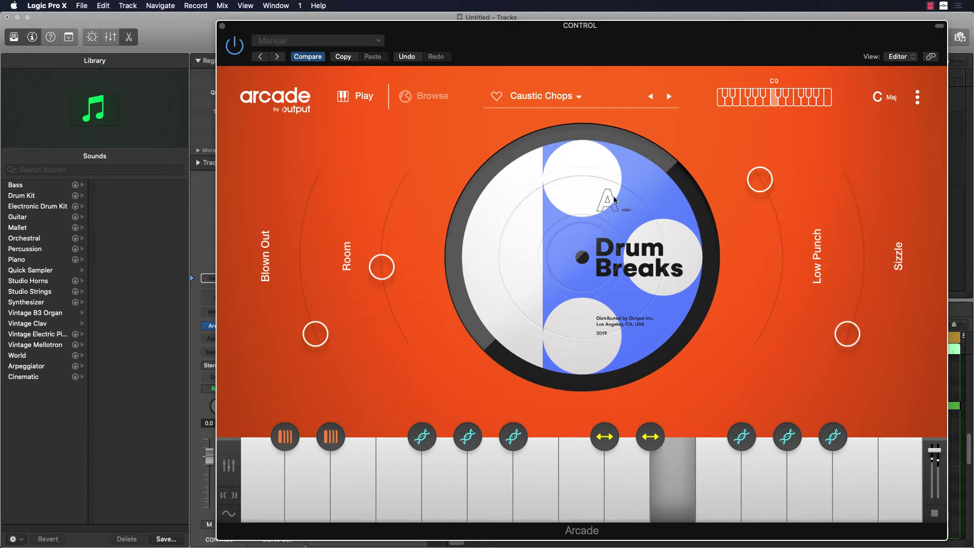
# - Duplicate the four arranged regions starting at bar 17 and move the cycle range to bars 17–21
pyautogui.moveTo(519, 29); pyautogui.dragTo(973, 52)
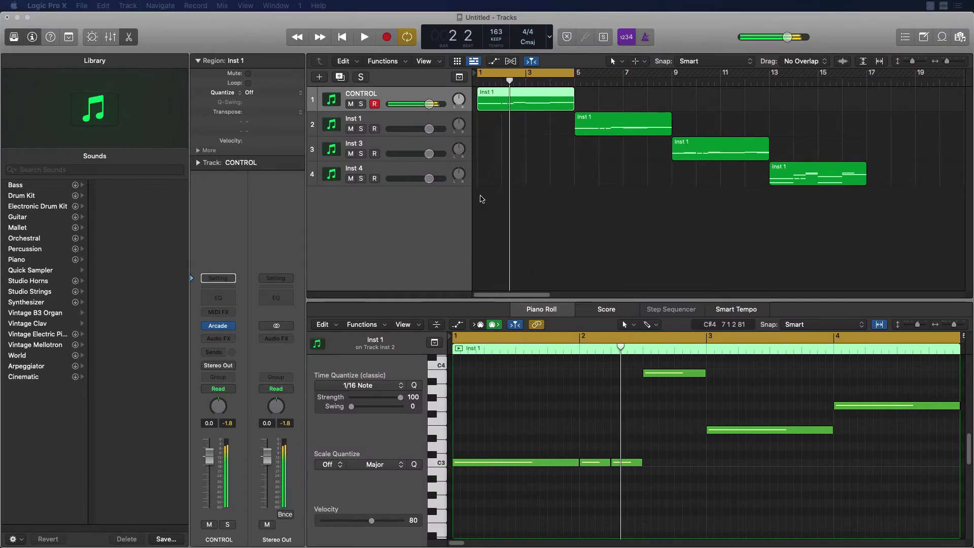
pyautogui.press('space')
pyautogui.click(840, 240)
pyautogui.moveTo(841, 241); pyautogui.dragTo(520, 94)
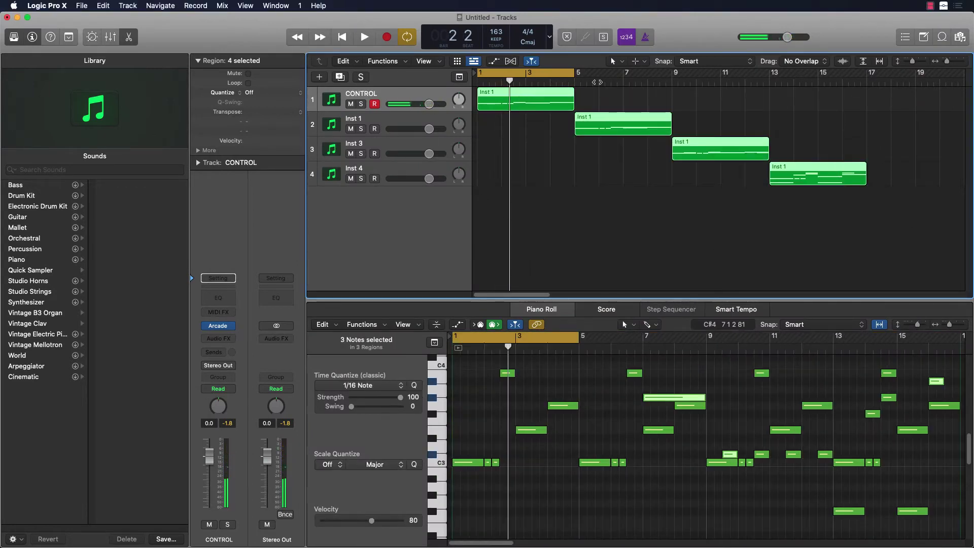
pyautogui.click(867, 80)
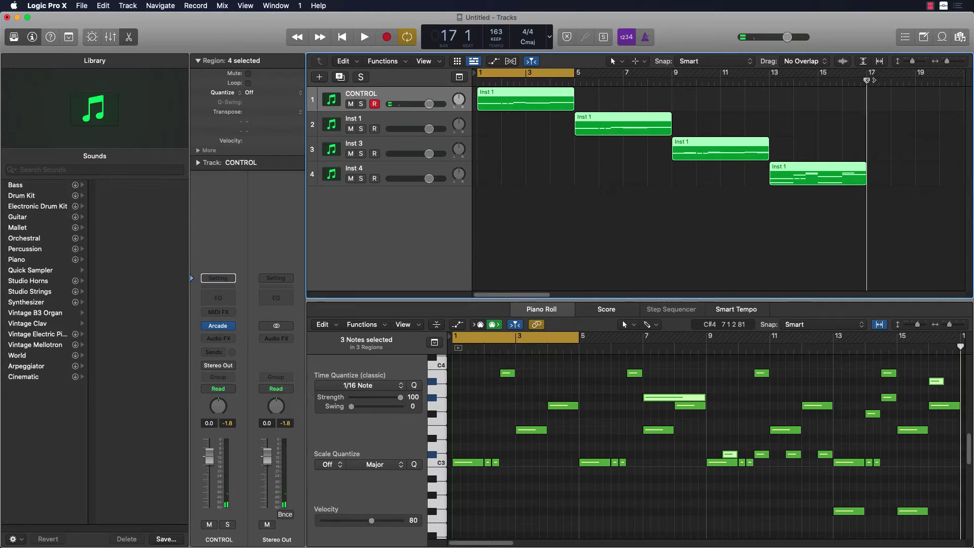
pyautogui.press('super+v')
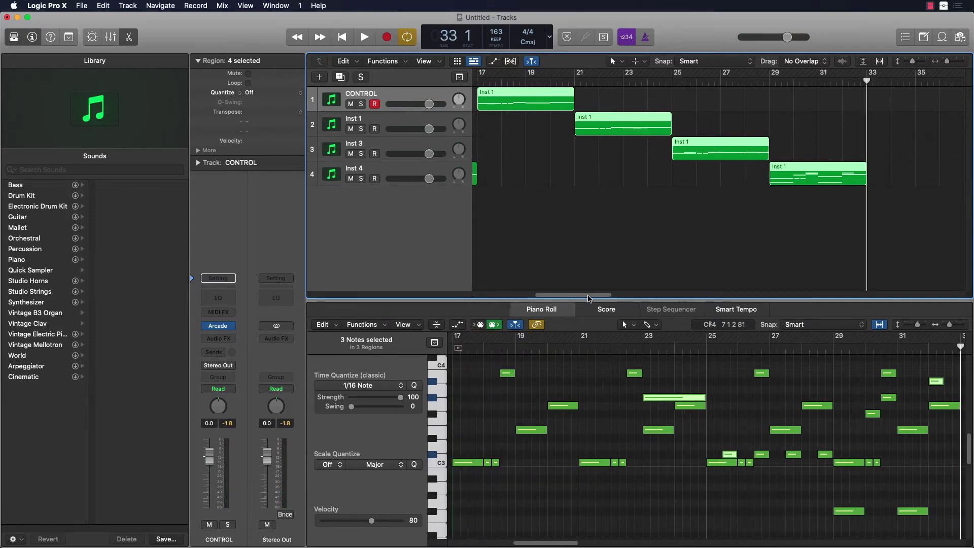
pyautogui.moveTo(589, 294); pyautogui.dragTo(528, 295)
pyautogui.moveTo(510, 74); pyautogui.dragTo(899, 133)
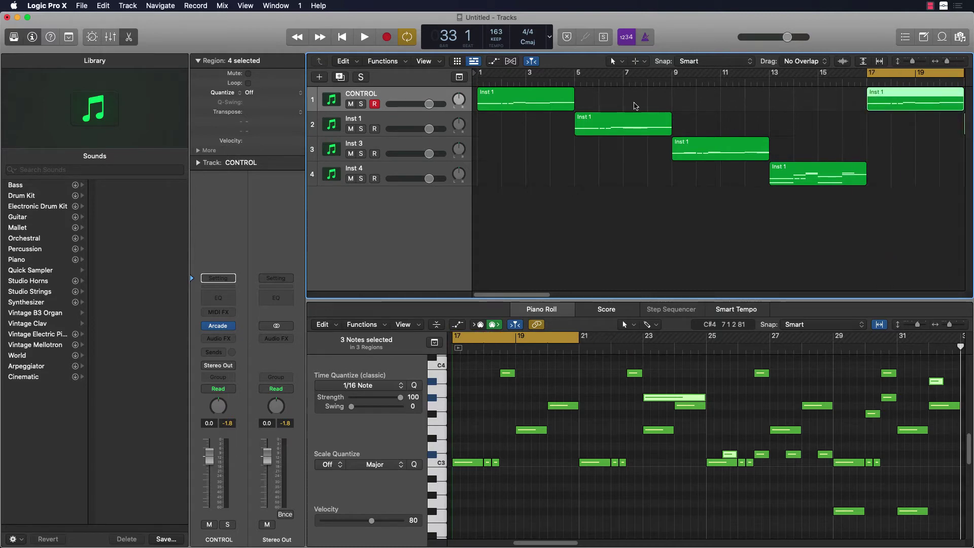
# - Show track automation, expand an extra automation lane under the CONTROL track, and assign it to Arcade's MACRO 1
pyautogui.click(383, 95)
pyautogui.press('a')
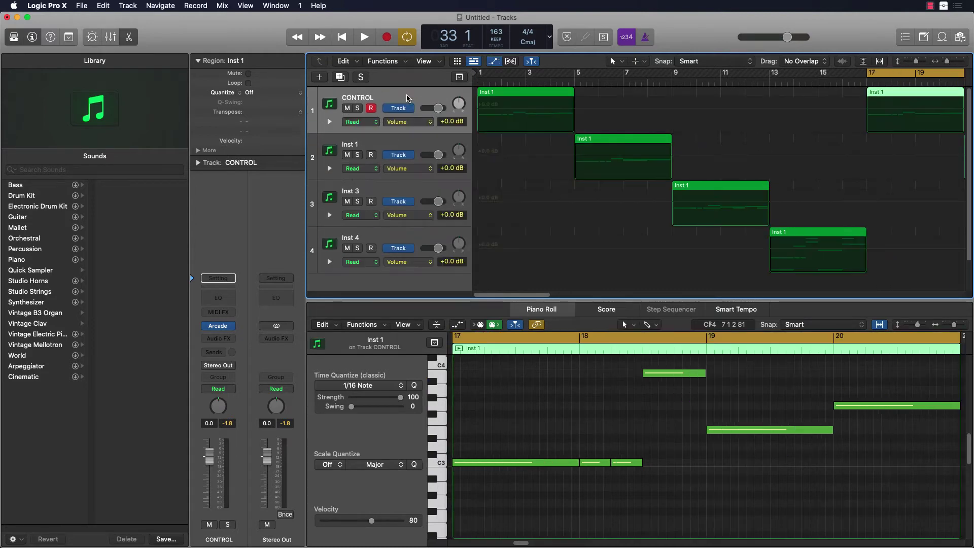
pyautogui.click(330, 123)
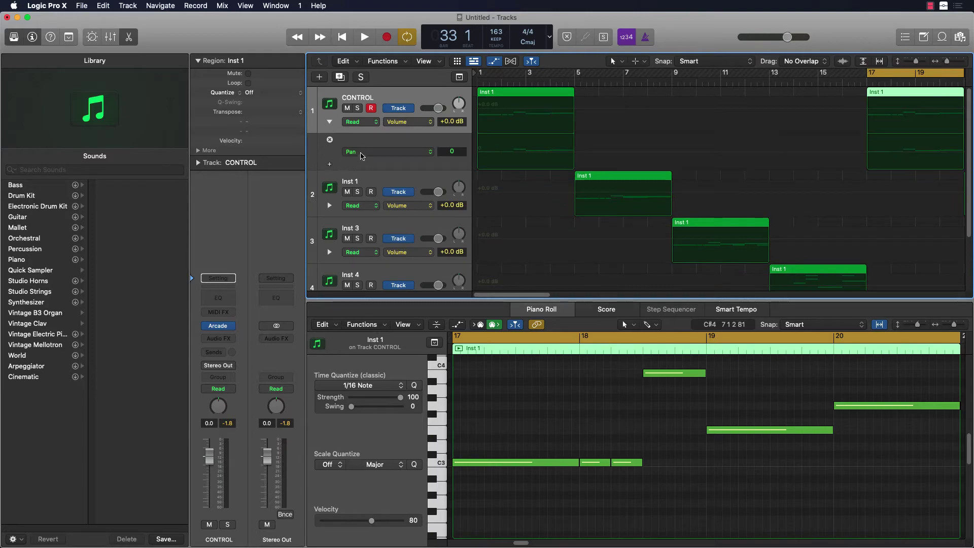
pyautogui.click(361, 152)
pyautogui.moveTo(388, 224)
pyautogui.scroll(-20, 490, 281)
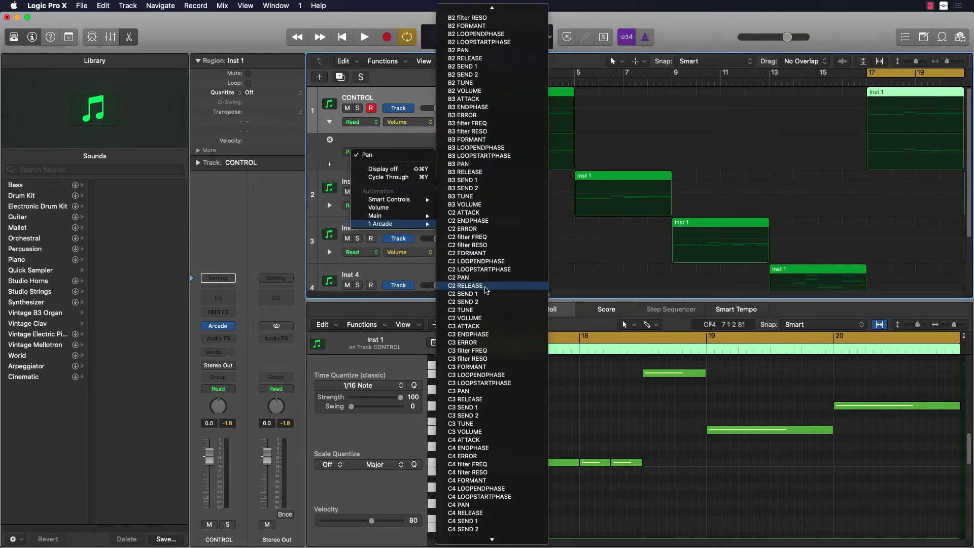
pyautogui.scroll(10, 489, 281)
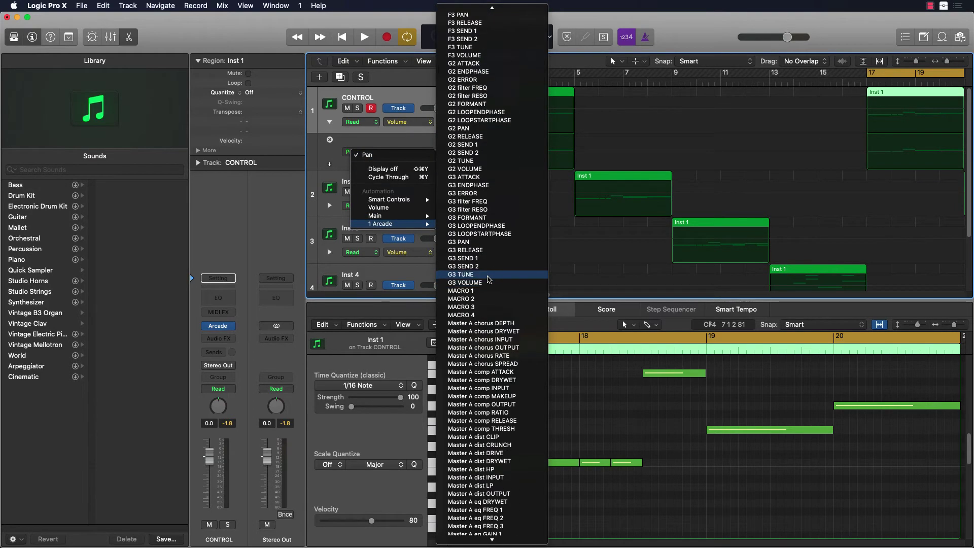
pyautogui.click(476, 413)
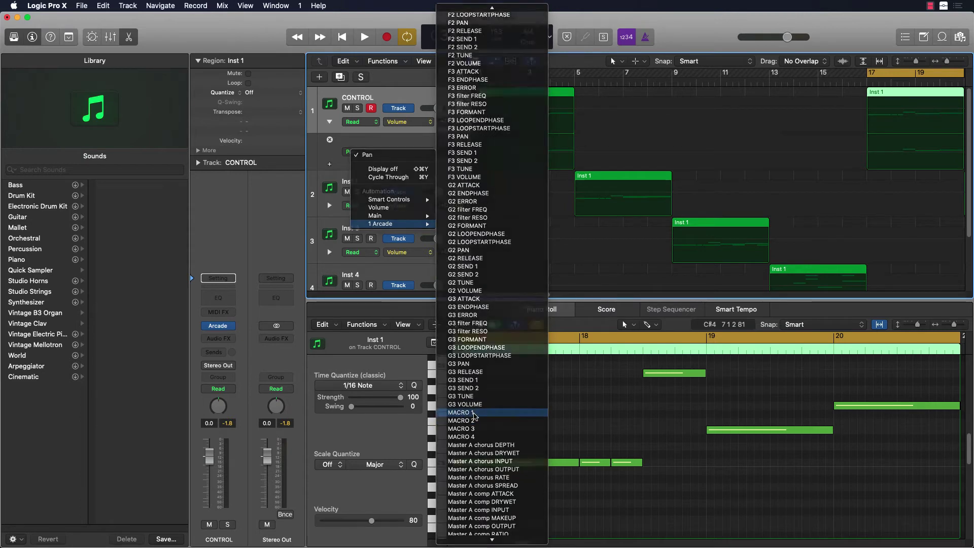
# - Enlarge the Tracks area over the Piano Roll and place the playhead at bar 17
pyautogui.moveTo(670, 9); pyautogui.dragTo(510, 27)
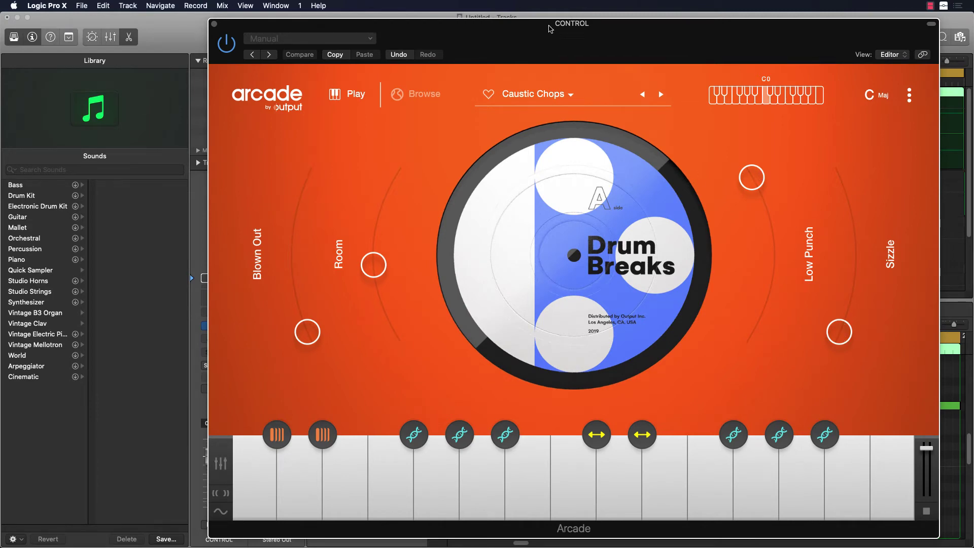
pyautogui.moveTo(549, 27); pyautogui.dragTo(973, 18)
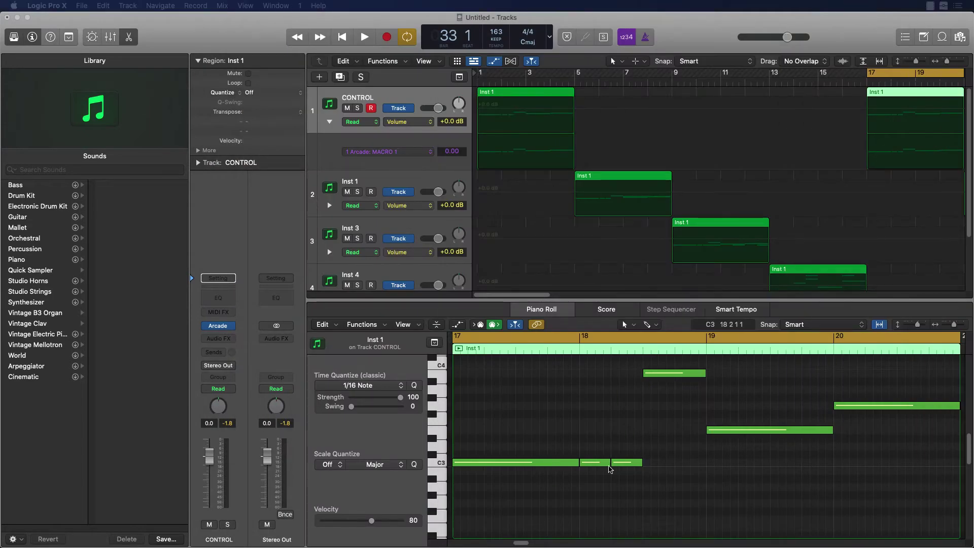
pyautogui.moveTo(524, 543)
pyautogui.mouseDown()
pyautogui.moveTo(537, 543)
pyautogui.moveTo(527, 544)
pyautogui.mouseUp()
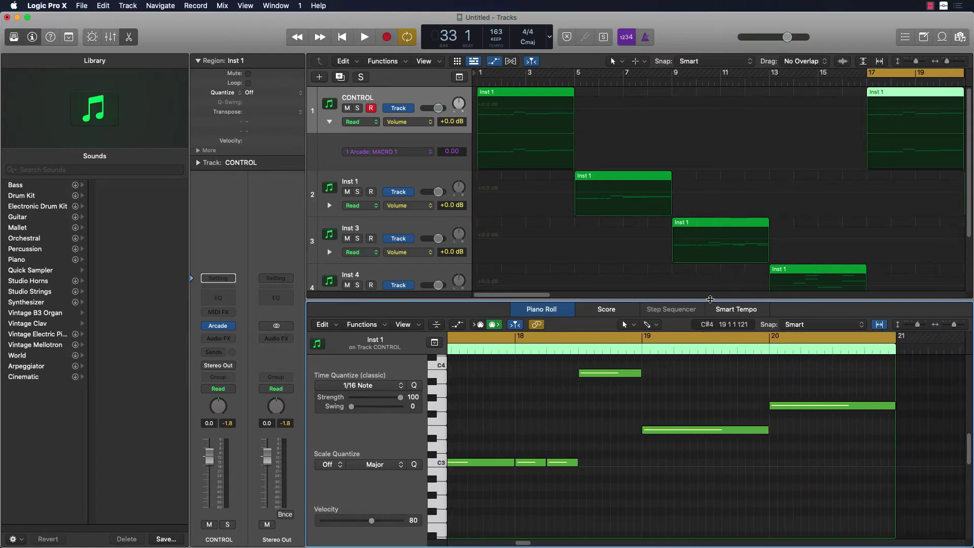
pyautogui.moveTo(710, 298); pyautogui.dragTo(708, 471)
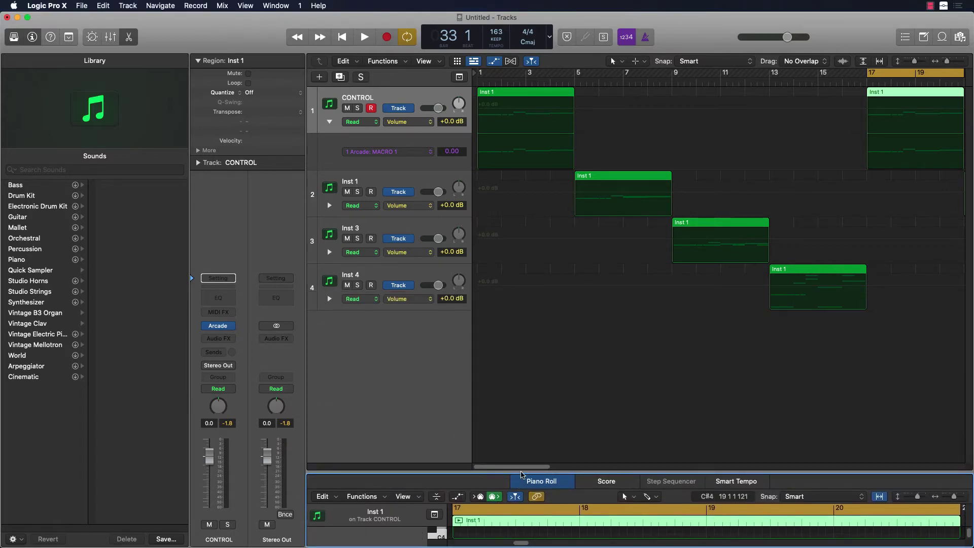
pyautogui.hscroll(10, 523, 304)
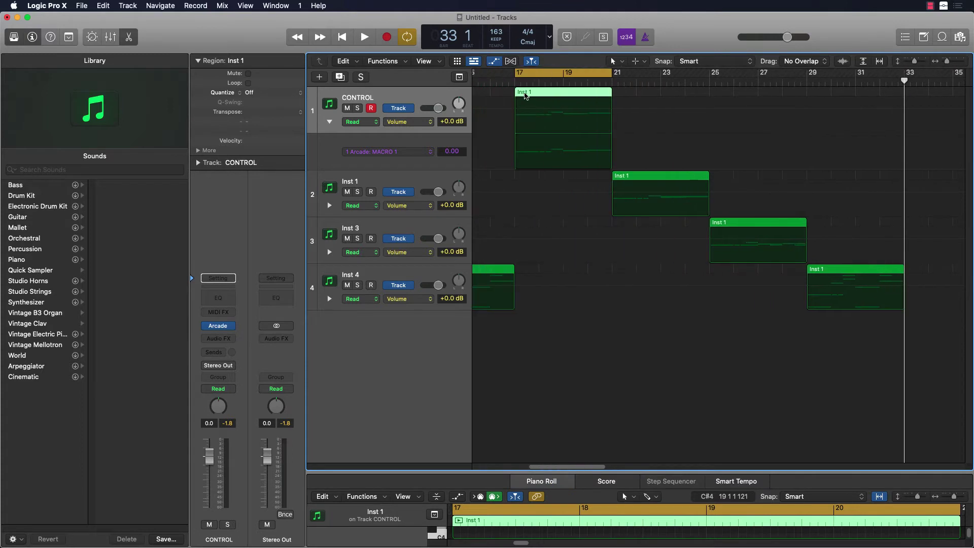
pyautogui.moveTo(526, 80); pyautogui.dragTo(513, 80)
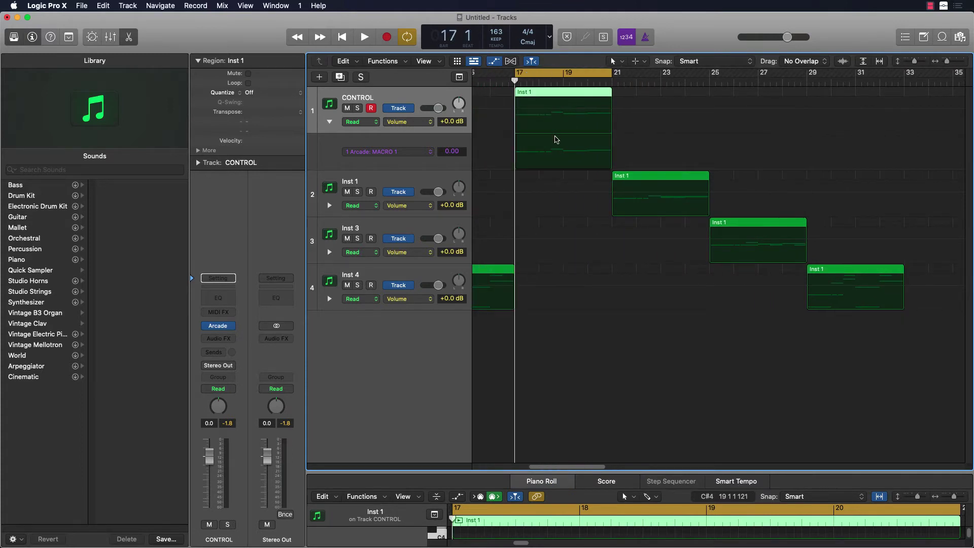
pyautogui.click(554, 142)
pyautogui.click(554, 141)
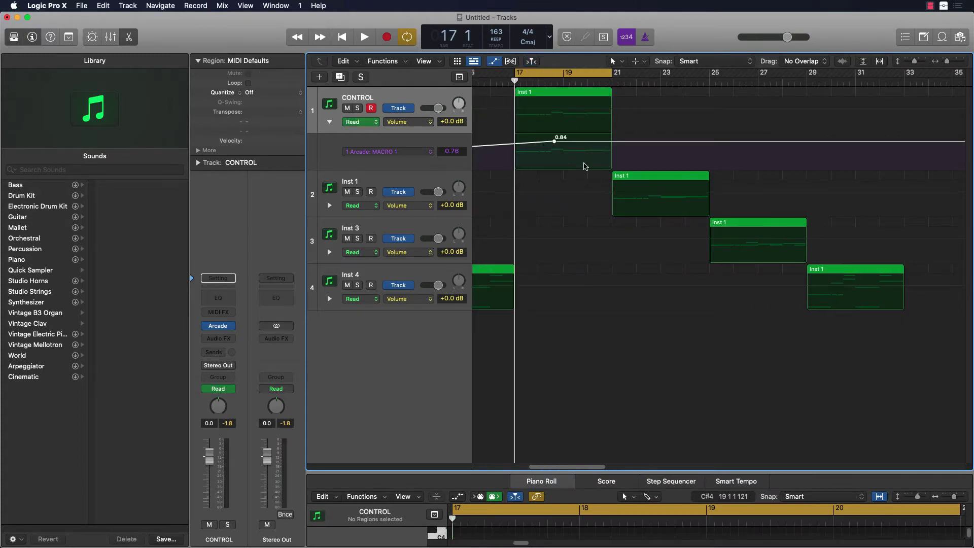
pyautogui.press('super+z')
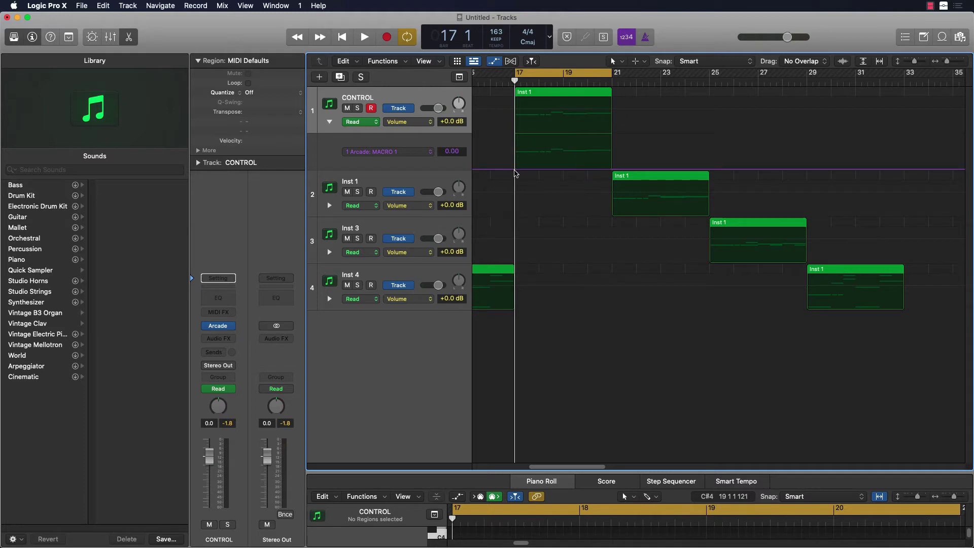
# - Add MACRO 1 automation points at bars 17 and 21, auditioning a ramp up to 1.00 and undoing that rise
pyautogui.click(514, 169)
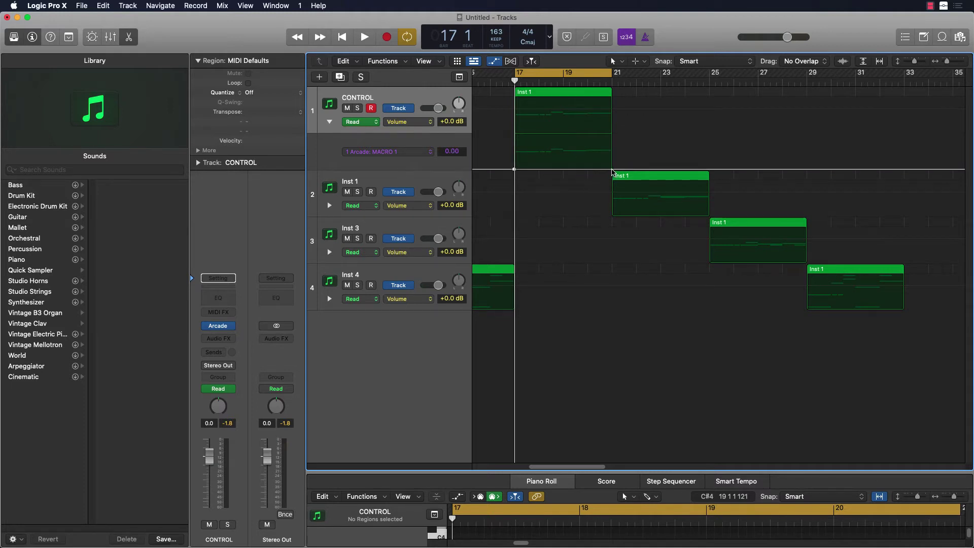
pyautogui.moveTo(612, 170); pyautogui.dragTo(612, 136)
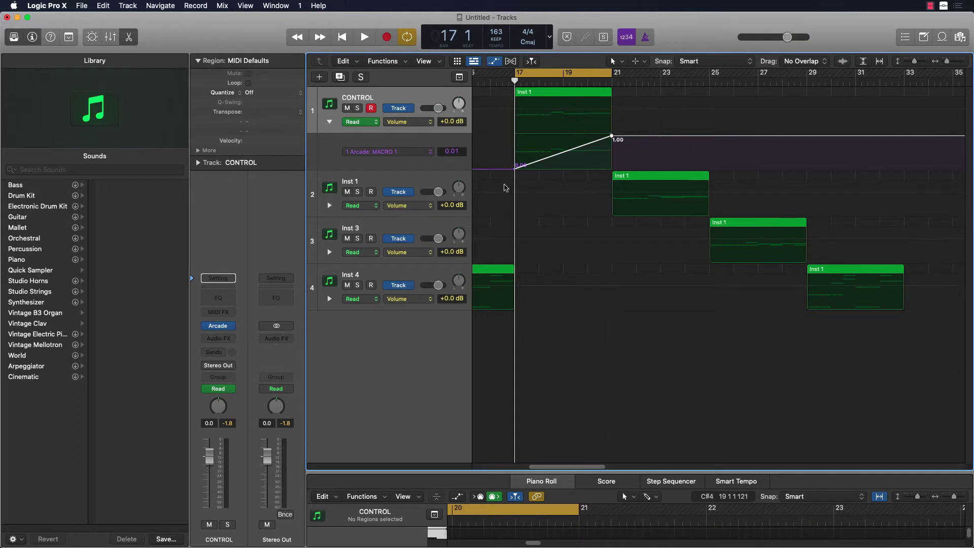
pyautogui.press('space')
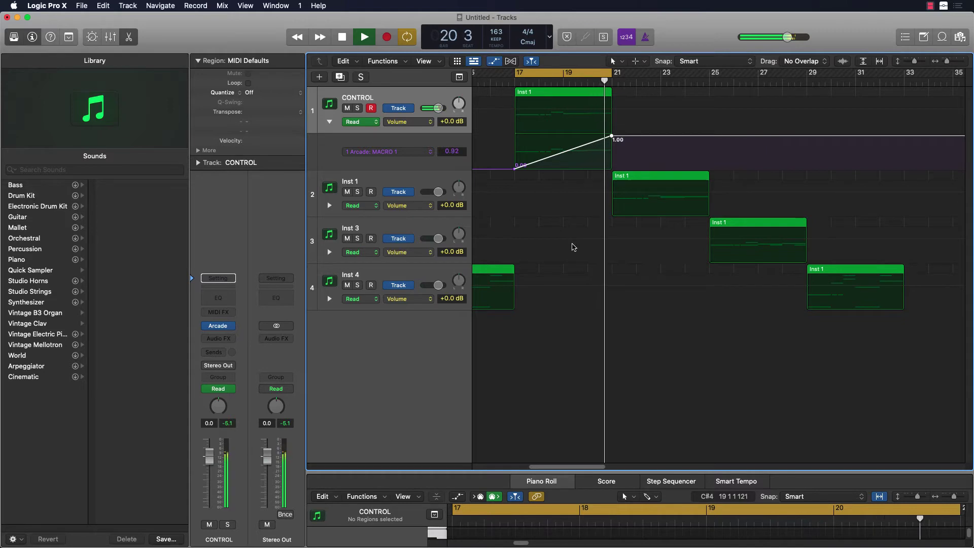
pyautogui.press('space')
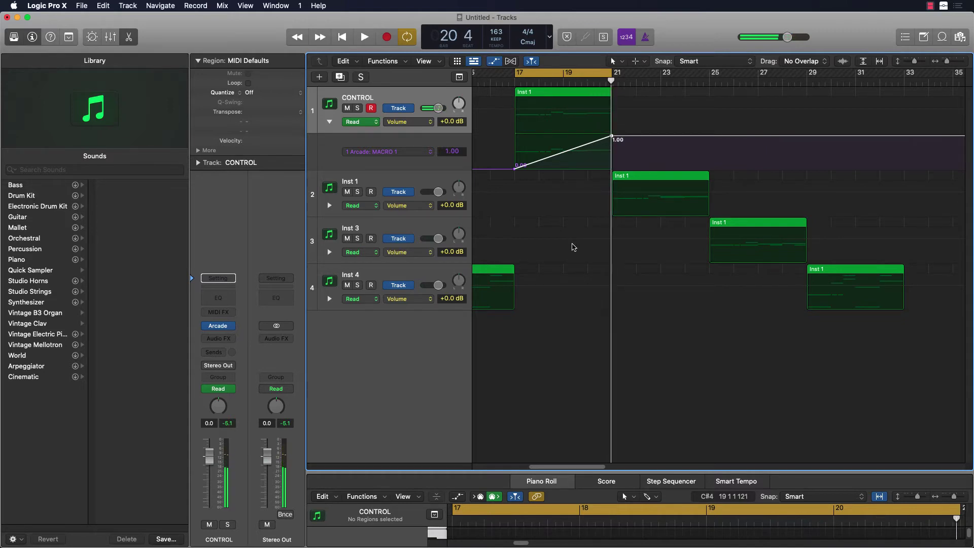
pyautogui.press('super+z')
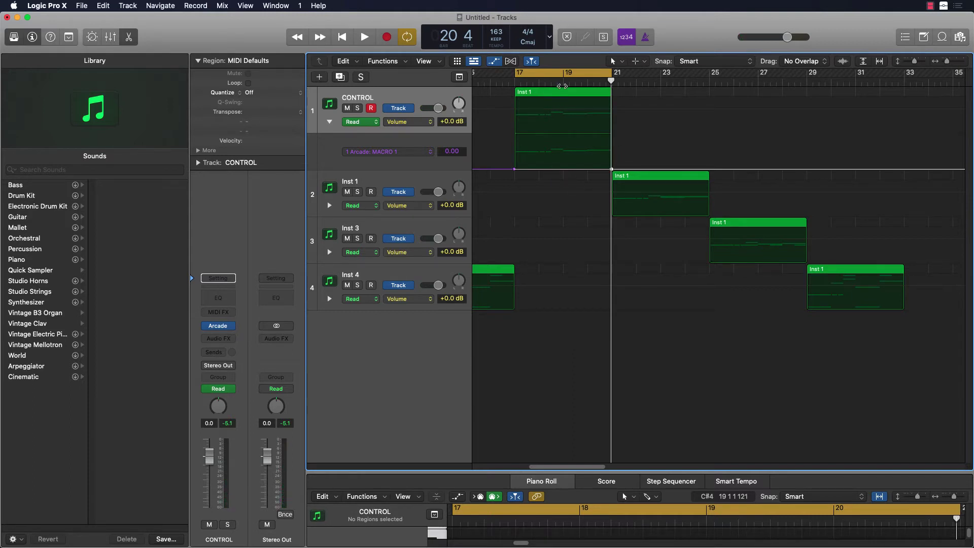
# - Add MACRO 1 automation points at bars 18, 19 and 20, and return the playhead to bar 17
pyautogui.click(563, 83)
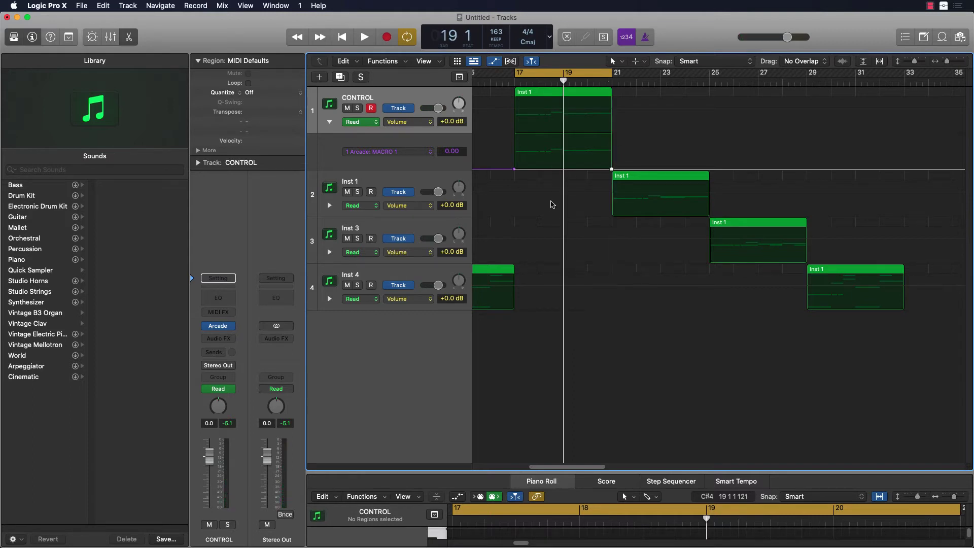
pyautogui.click(564, 170)
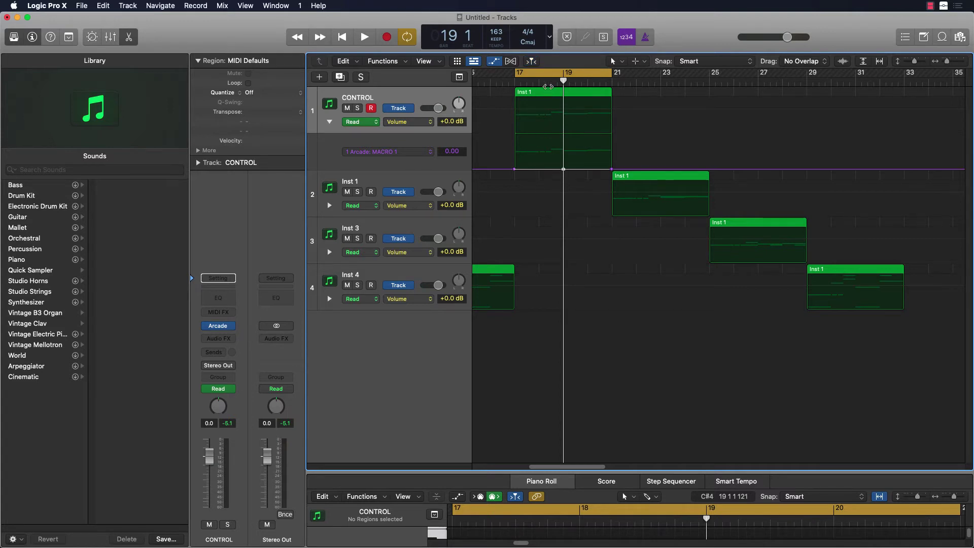
pyautogui.click(539, 84)
pyautogui.click(539, 169)
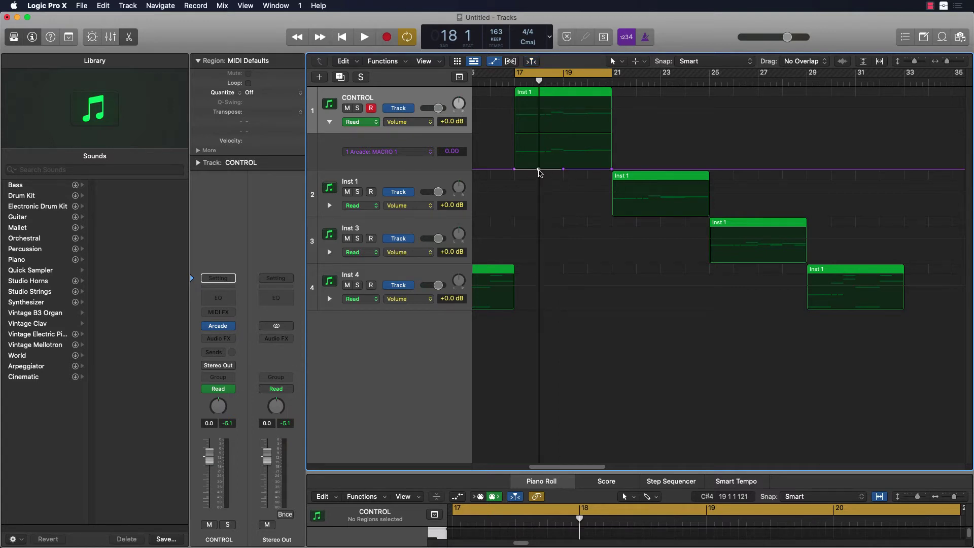
pyautogui.click(586, 83)
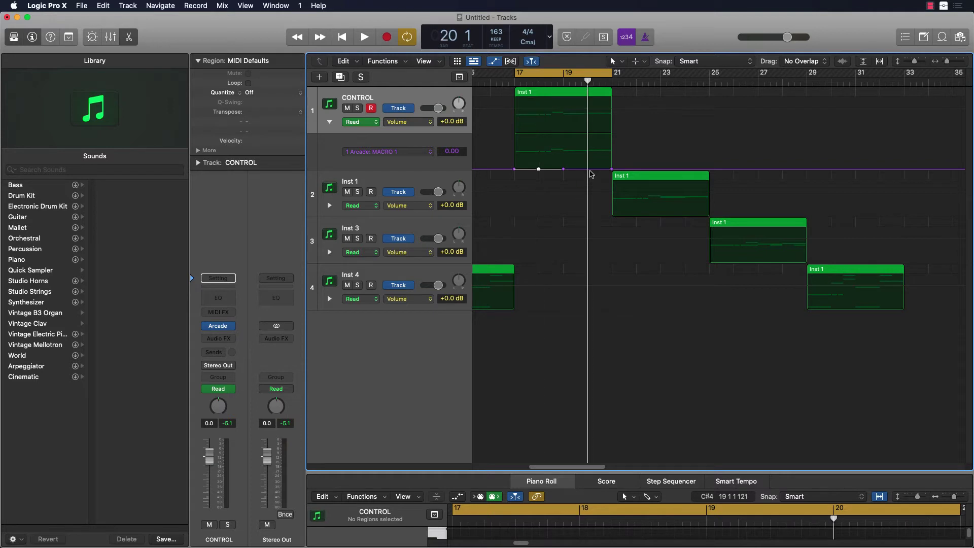
pyautogui.click(588, 169)
pyautogui.moveTo(593, 82); pyautogui.dragTo(518, 82)
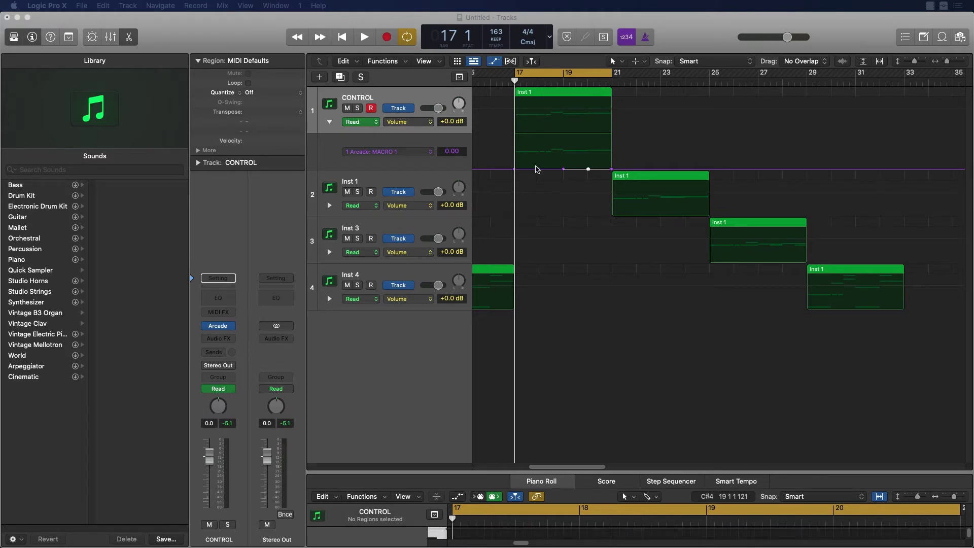
# - Increase the track heights and set the MACRO 1 automation point at bar 17 to 0.06
pyautogui.moveTo(515, 172); pyautogui.dragTo(514, 169)
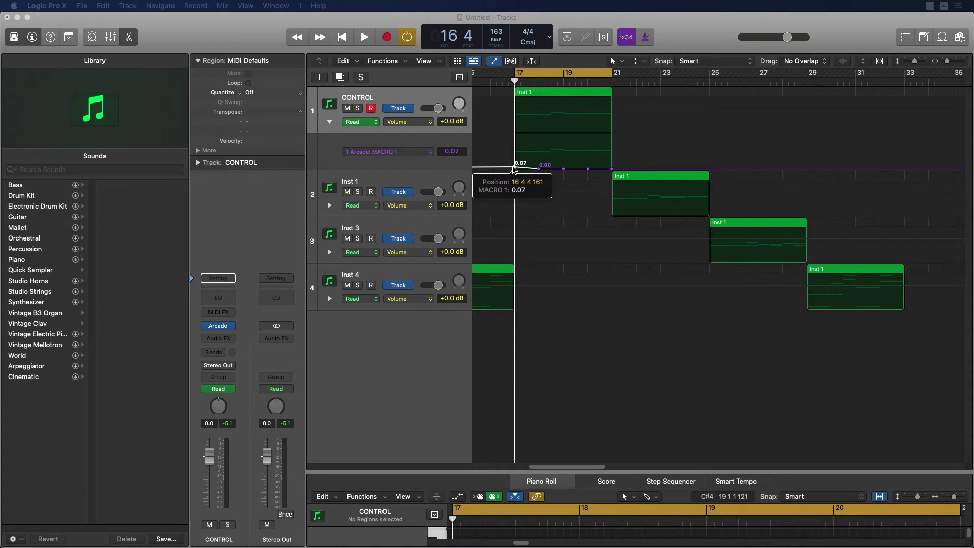
pyautogui.moveTo(515, 168); pyautogui.dragTo(515, 170)
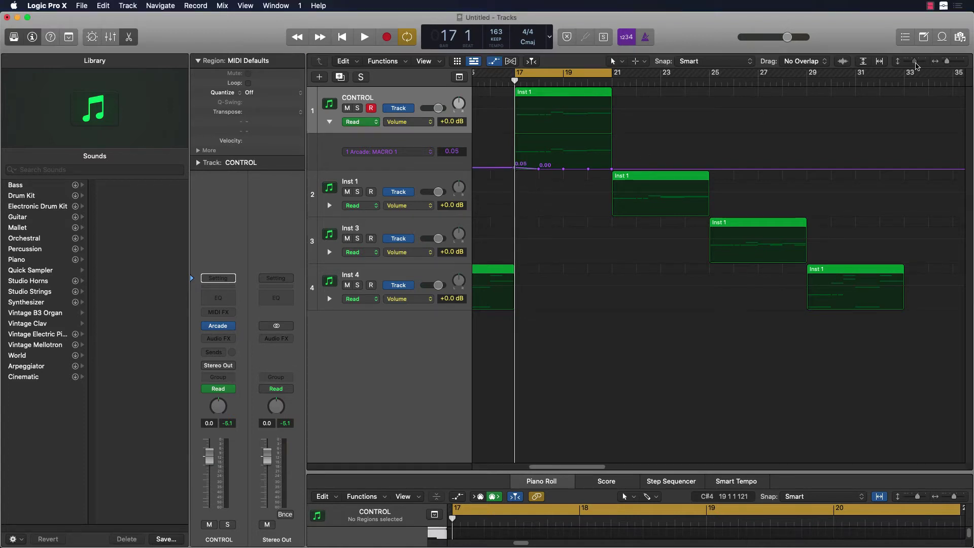
pyautogui.moveTo(916, 65); pyautogui.dragTo(918, 66)
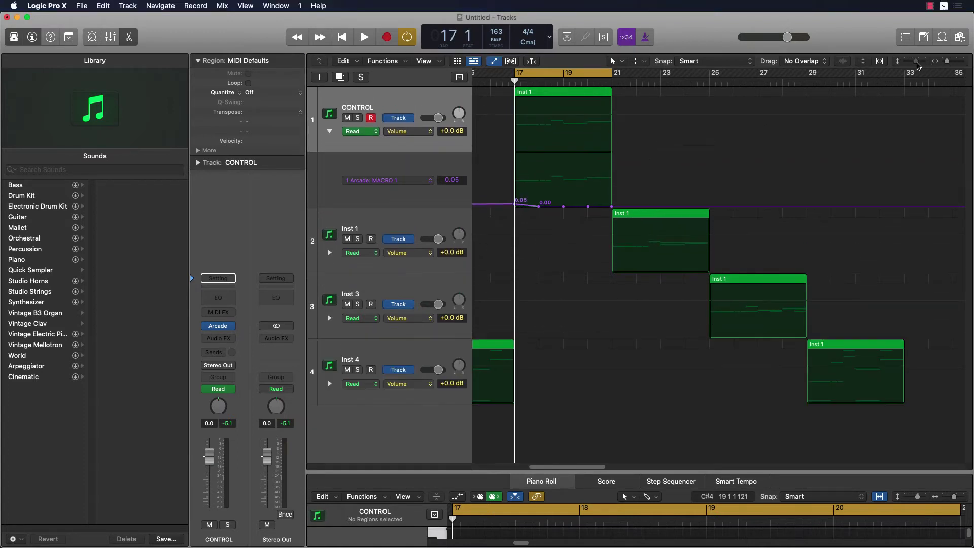
pyautogui.click(514, 205)
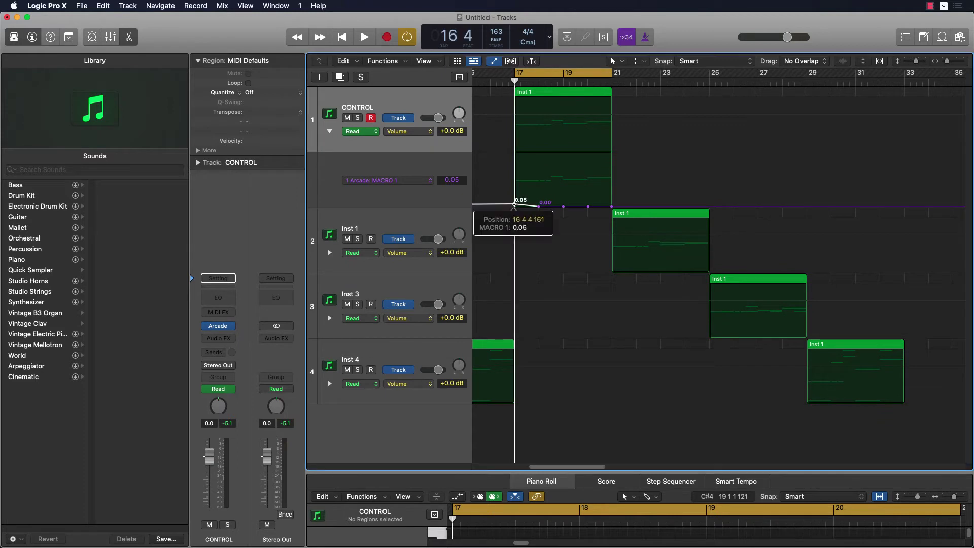
pyautogui.moveTo(514, 205); pyautogui.dragTo(514, 204)
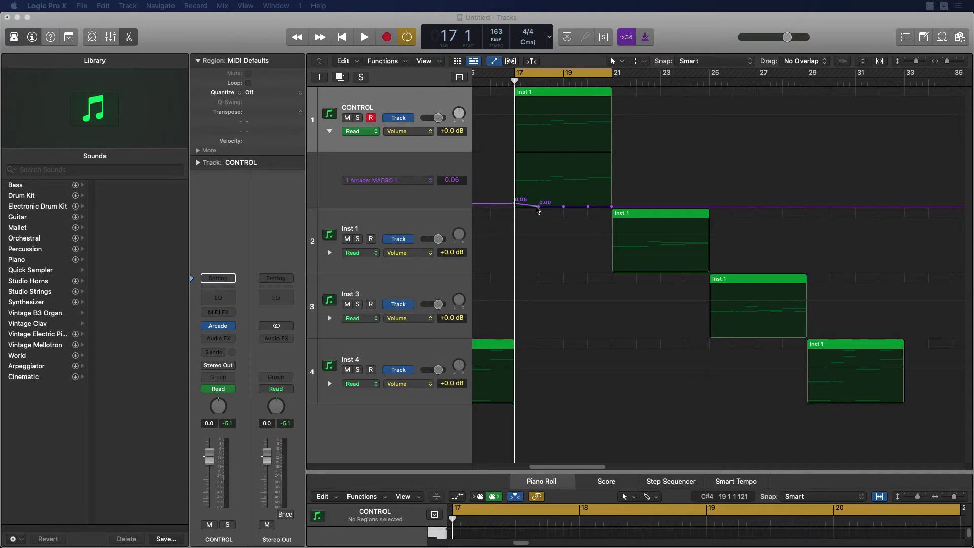
# - Raise the MACRO 1 automation points at bars 18, 19, 20 and 21 to 0.27, 0.53, 0.69 and 0.98, and audition the ramp
pyautogui.moveTo(538, 208); pyautogui.dragTo(539, 192)
pyautogui.moveTo(564, 205); pyautogui.dragTo(564, 177)
pyautogui.moveTo(588, 206); pyautogui.dragTo(591, 169)
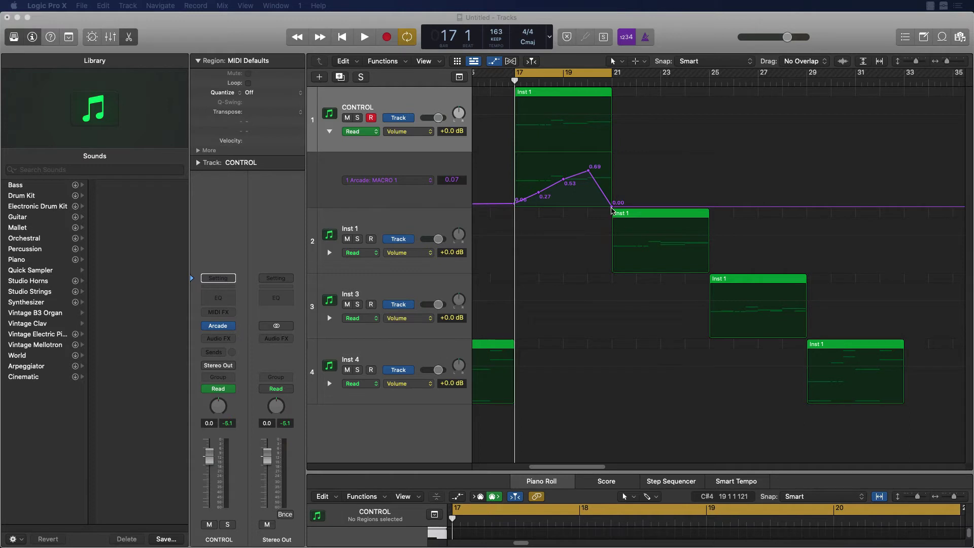
pyautogui.click(612, 207)
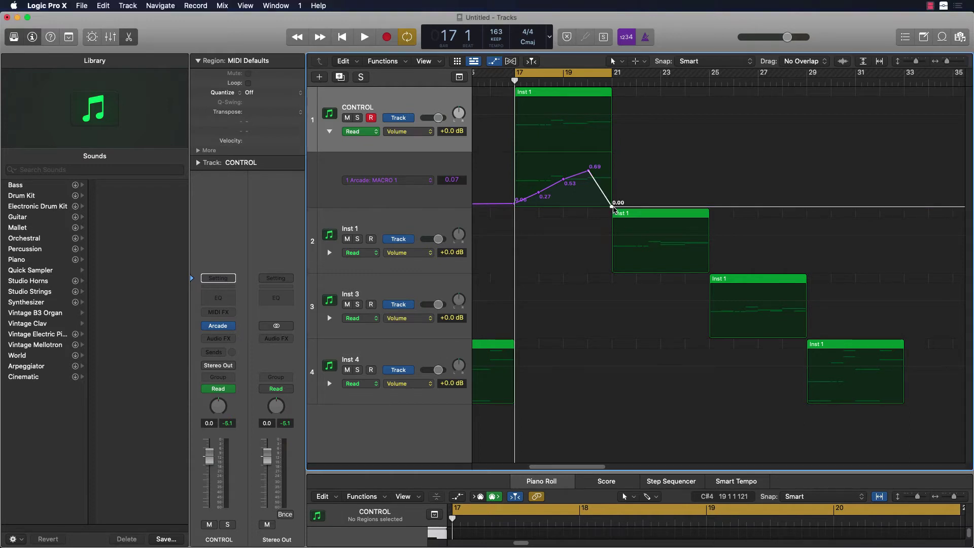
pyautogui.moveTo(613, 207); pyautogui.dragTo(612, 156)
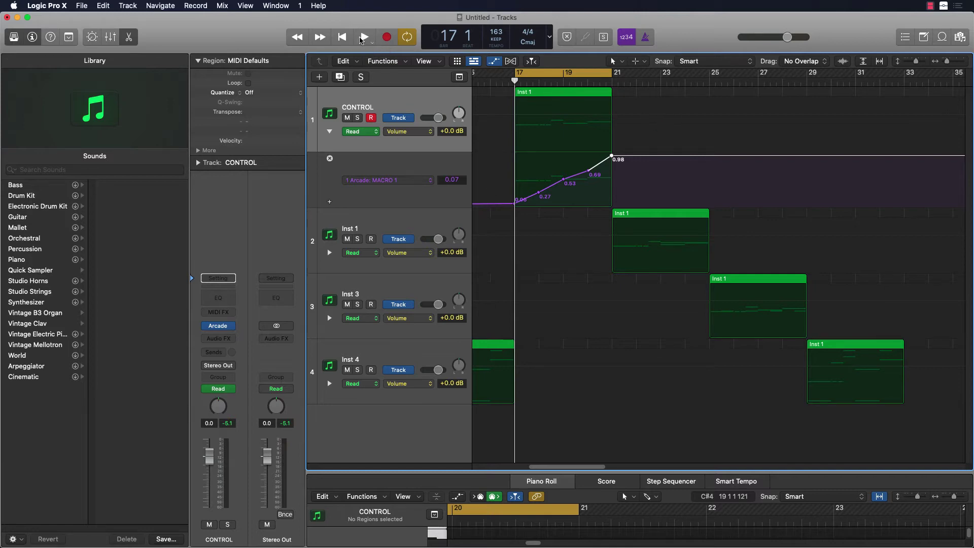
pyautogui.click(362, 38)
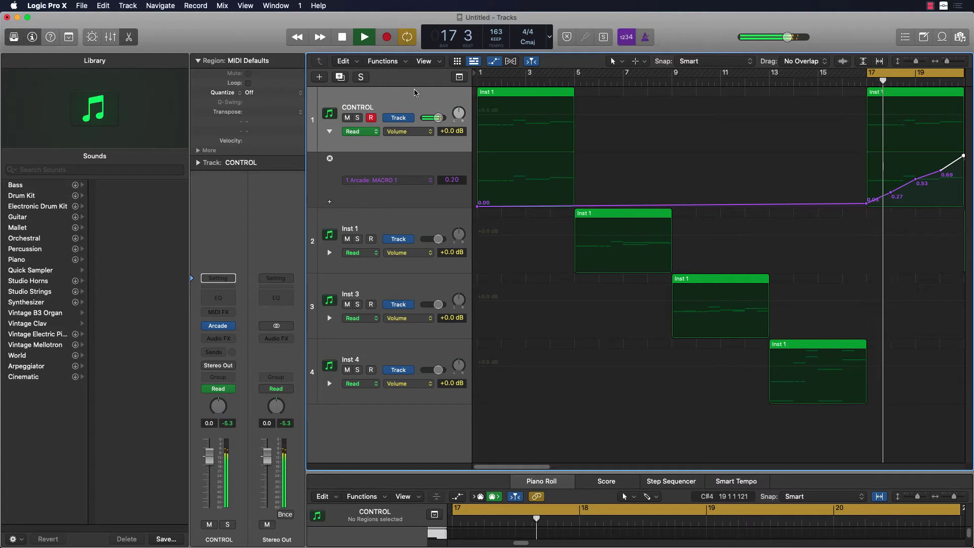
pyautogui.click(348, 38)
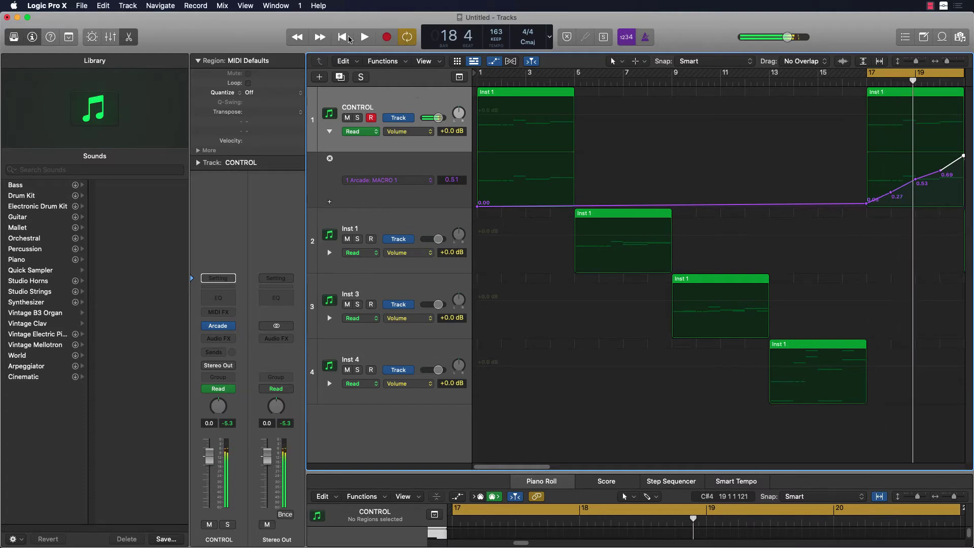
# - Add a second automation lane under MACRO 1 on the CONTROL track and assign it to Arcade's MACRO 2
pyautogui.moveTo(526, 543)
pyautogui.mouseDown()
pyautogui.moveTo(506, 544)
pyautogui.moveTo(521, 544)
pyautogui.mouseUp()
pyautogui.moveTo(547, 467); pyautogui.dragTo(587, 470)
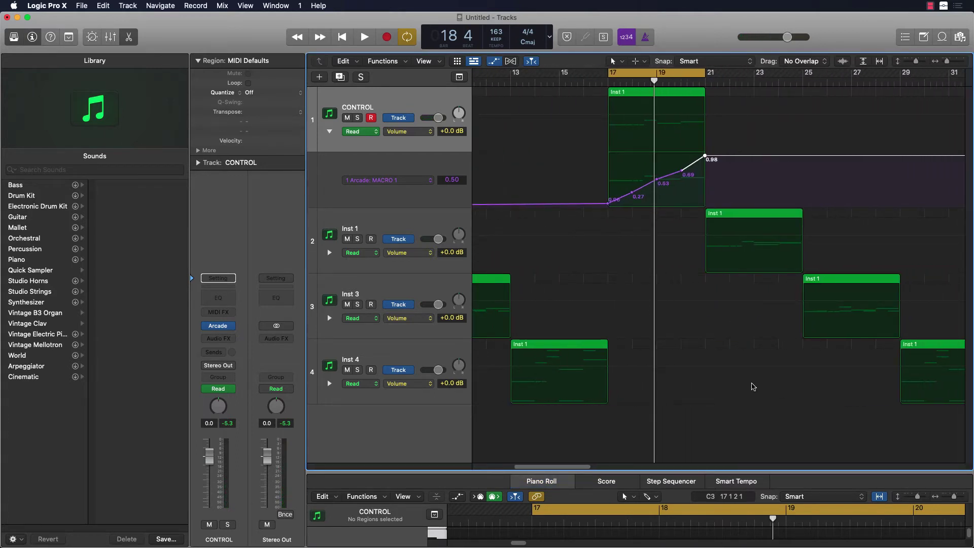
pyautogui.moveTo(396, 201)
pyautogui.click(329, 202)
pyautogui.click(358, 237)
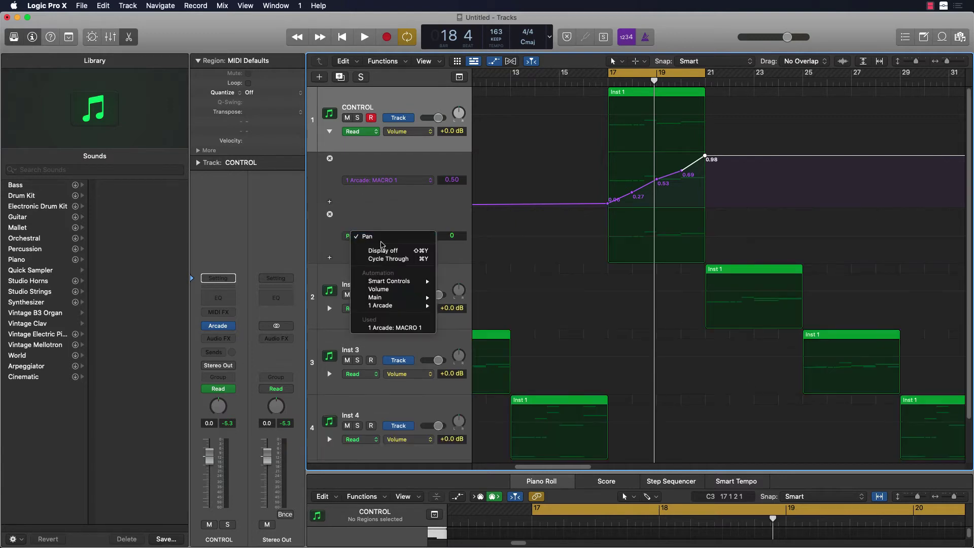
pyautogui.moveTo(398, 307)
pyautogui.scroll(-2, 484, 355)
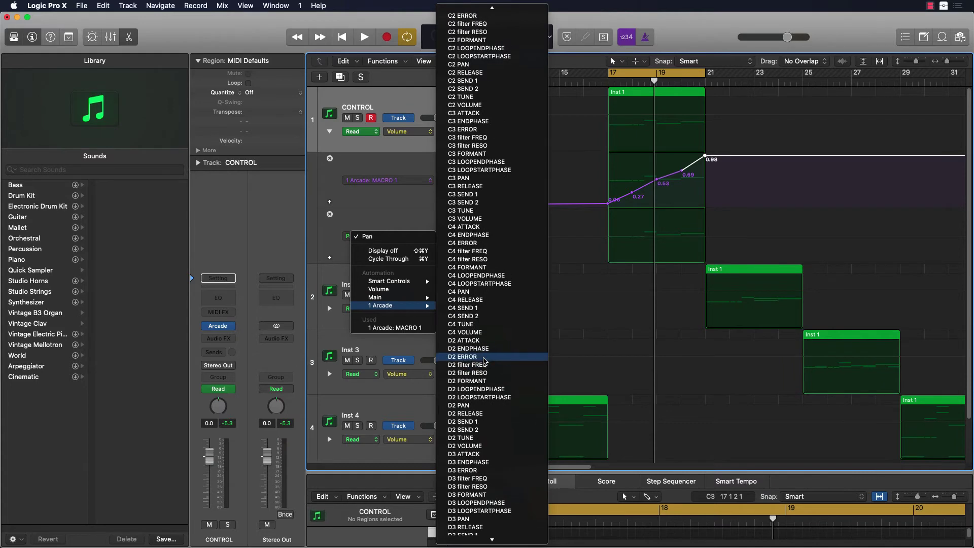
pyautogui.scroll(-20, 484, 361)
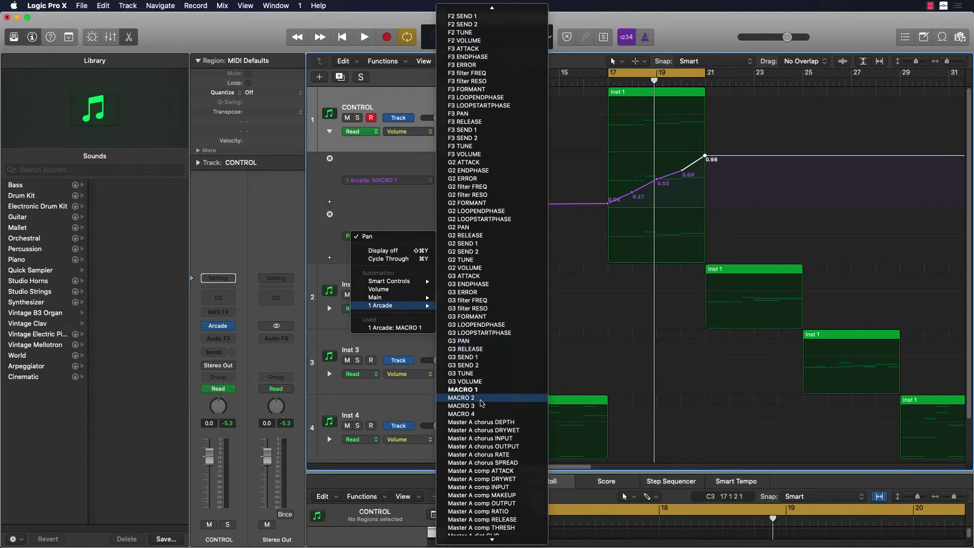
pyautogui.click(481, 399)
pyautogui.click(392, 237)
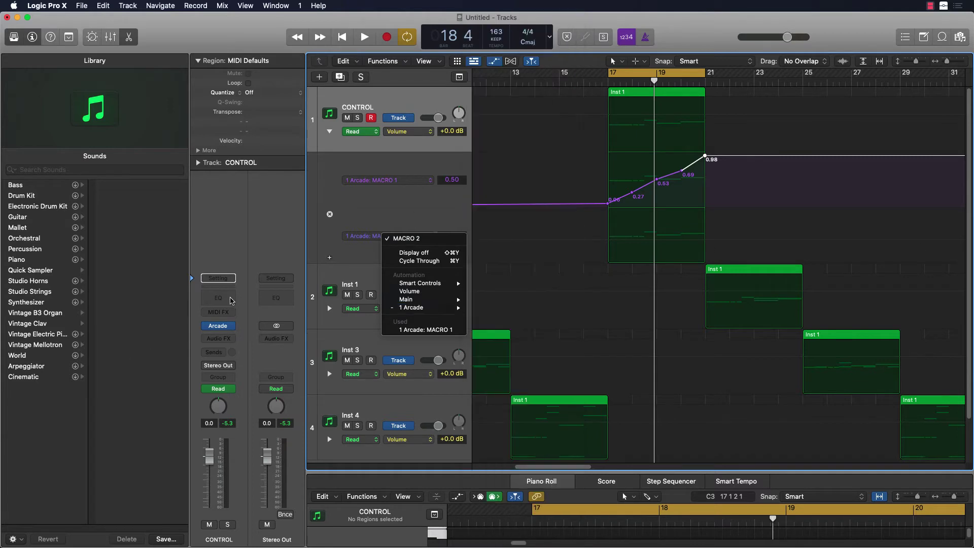
pyautogui.click(44, 47)
# - Hide the Library and open the CONTROL track's Arcade instrument window to view its macro sliders
pyautogui.click(7, 36)
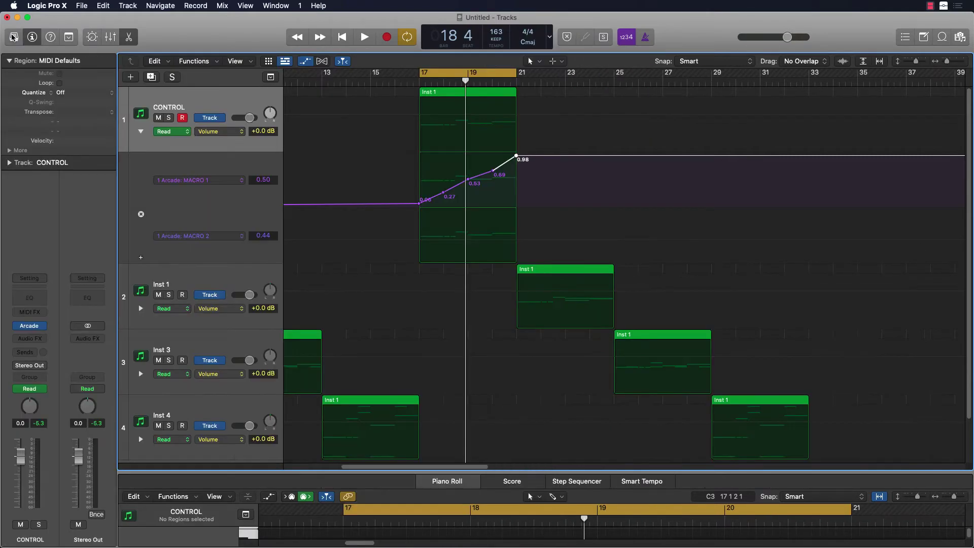
pyautogui.click(30, 328)
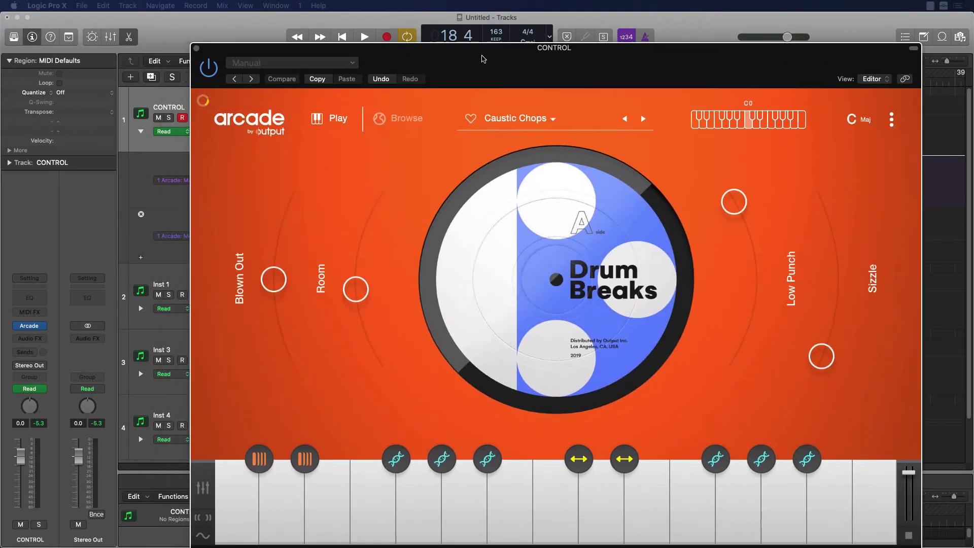
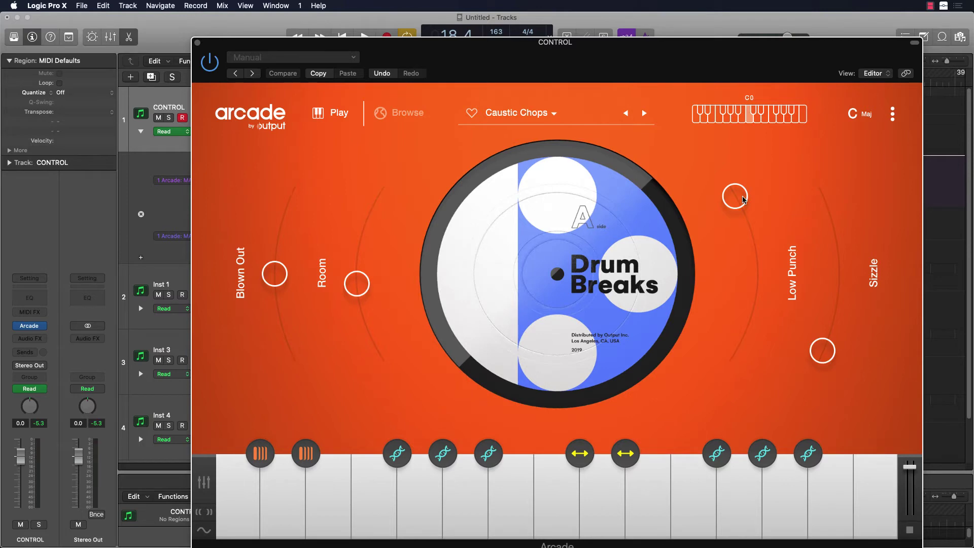
# - Close the Arcade plug-in window and set the CONTROL track's second automation lane to Arcade's MACRO 4
pyautogui.moveTo(447, 45); pyautogui.dragTo(433, 26)
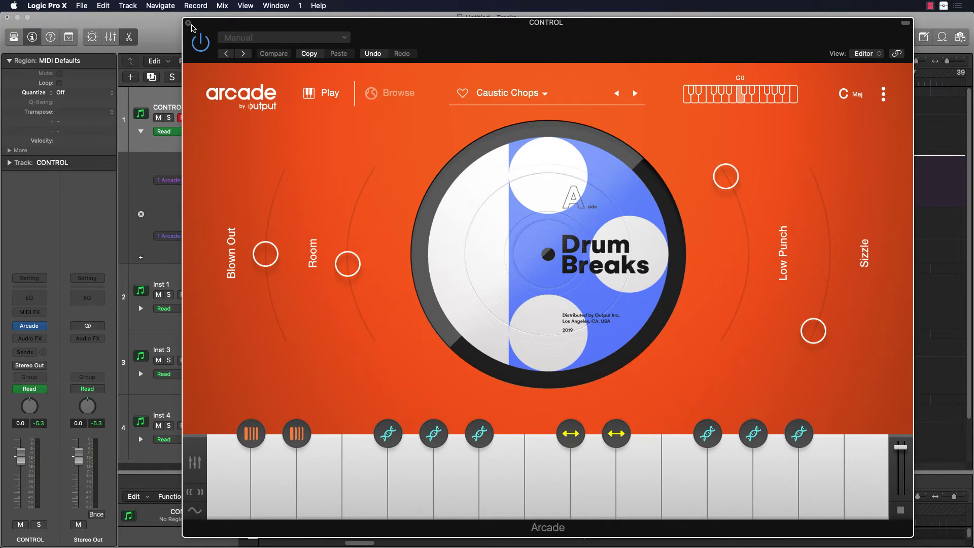
pyautogui.click(188, 23)
pyautogui.click(205, 239)
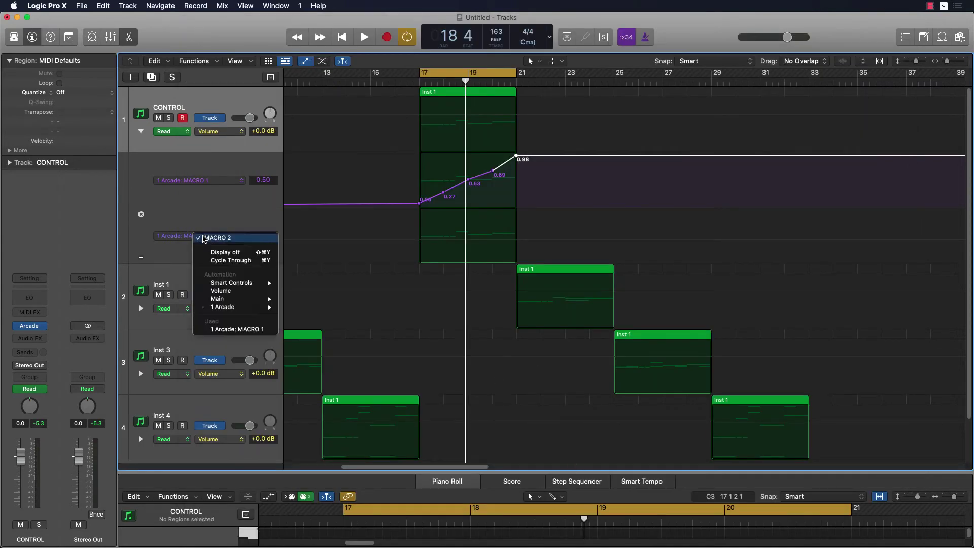
pyautogui.moveTo(241, 307)
pyautogui.scroll(-20, 384, 428)
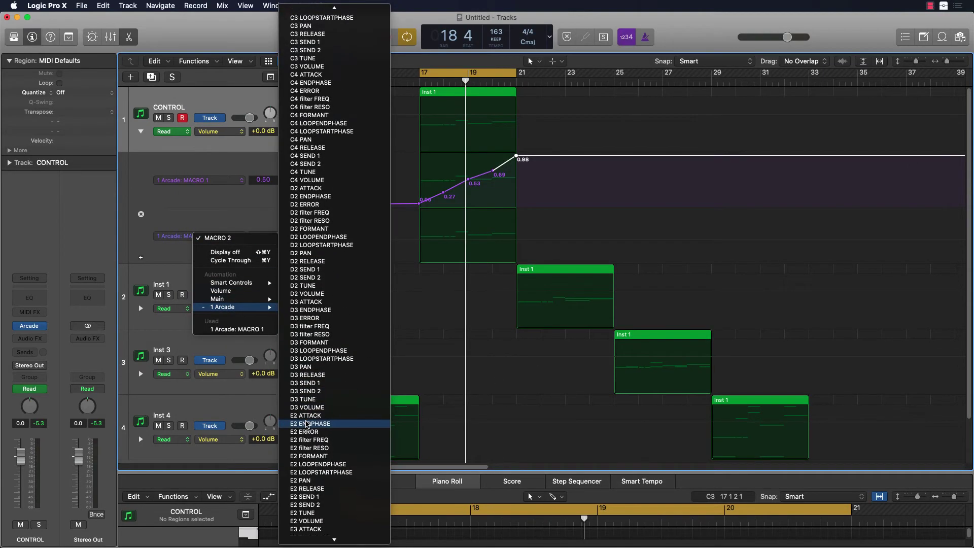
pyautogui.scroll(2, 315, 395)
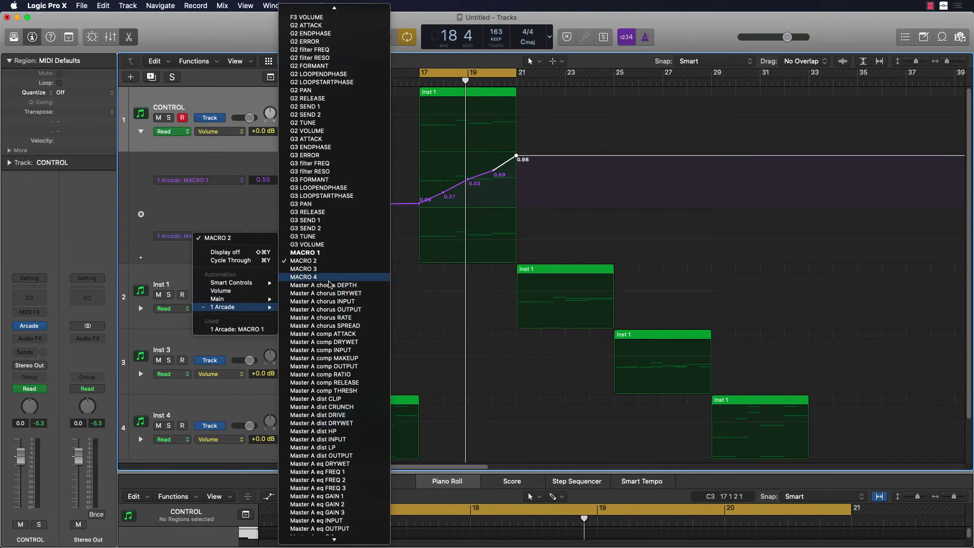
pyautogui.click(330, 278)
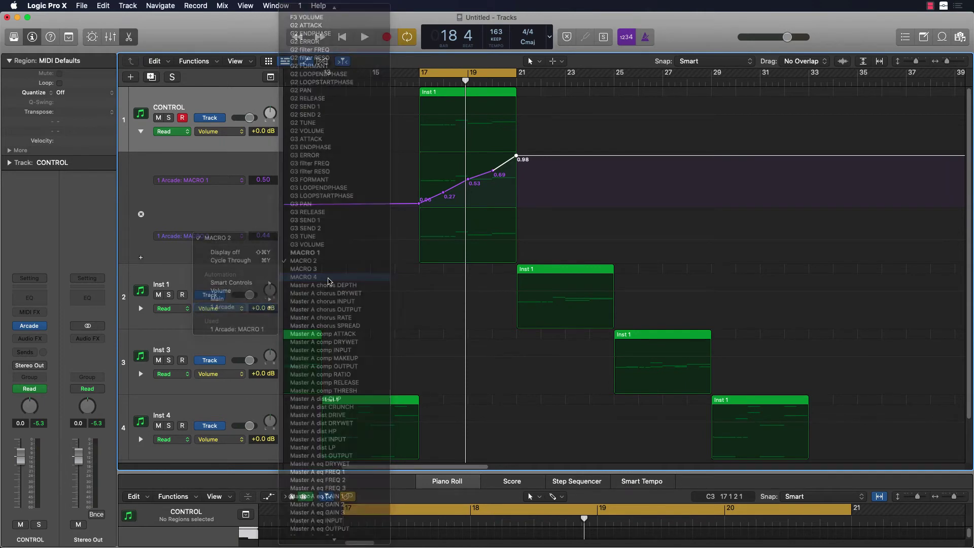
pyautogui.click(460, 236)
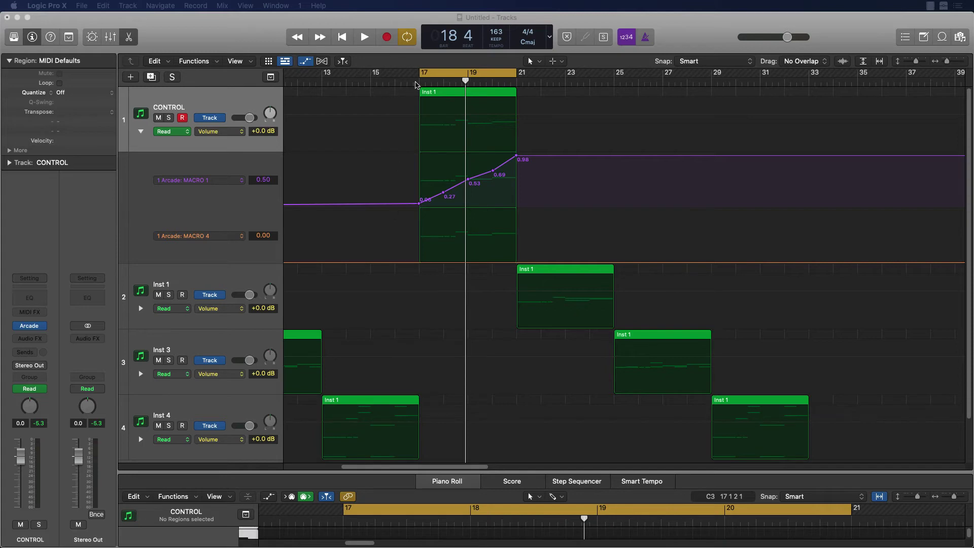
# - Add MACRO 4 automation points at the starts of bars 17, 18, 19, 20 and 21, using the playhead as guide
pyautogui.click(418, 81)
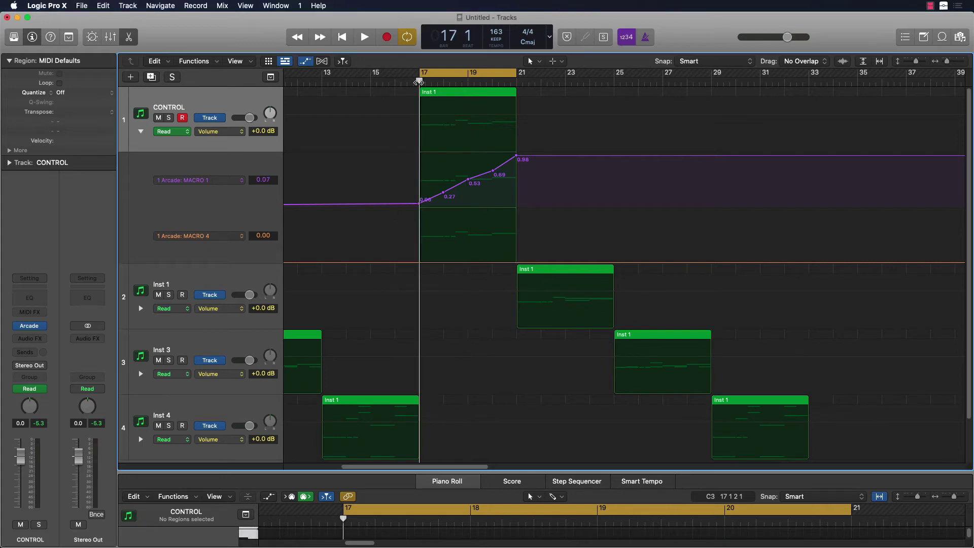
pyautogui.click(419, 264)
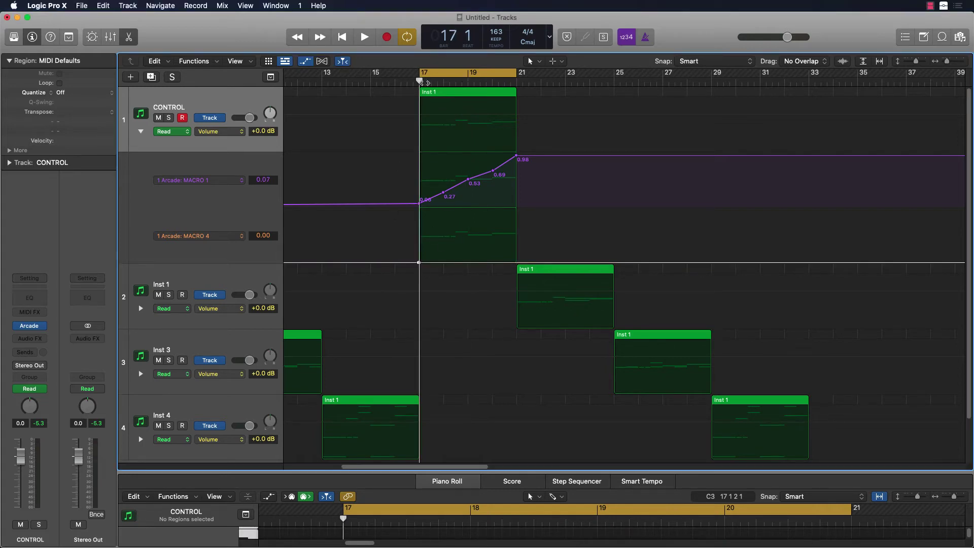
pyautogui.moveTo(419, 81); pyautogui.dragTo(443, 80)
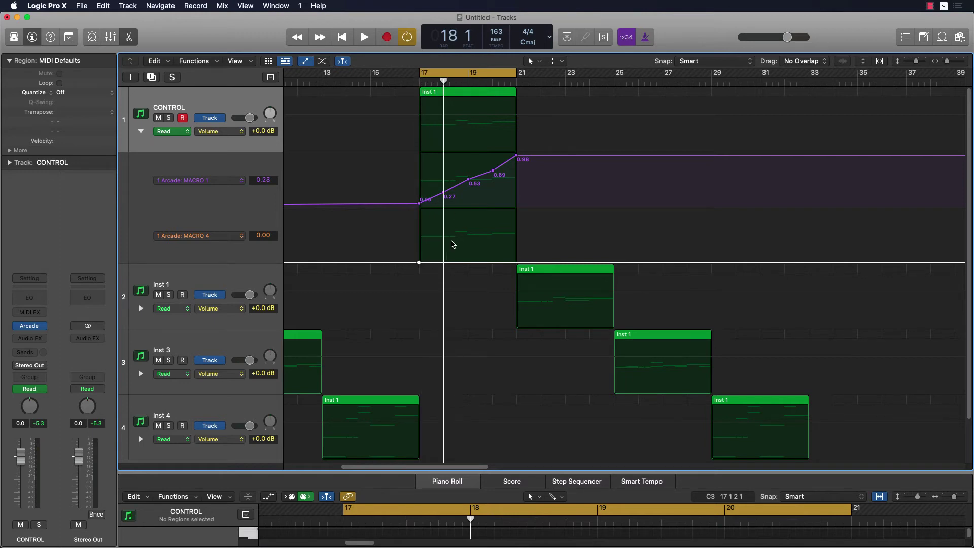
pyautogui.click(444, 262)
pyautogui.click(468, 81)
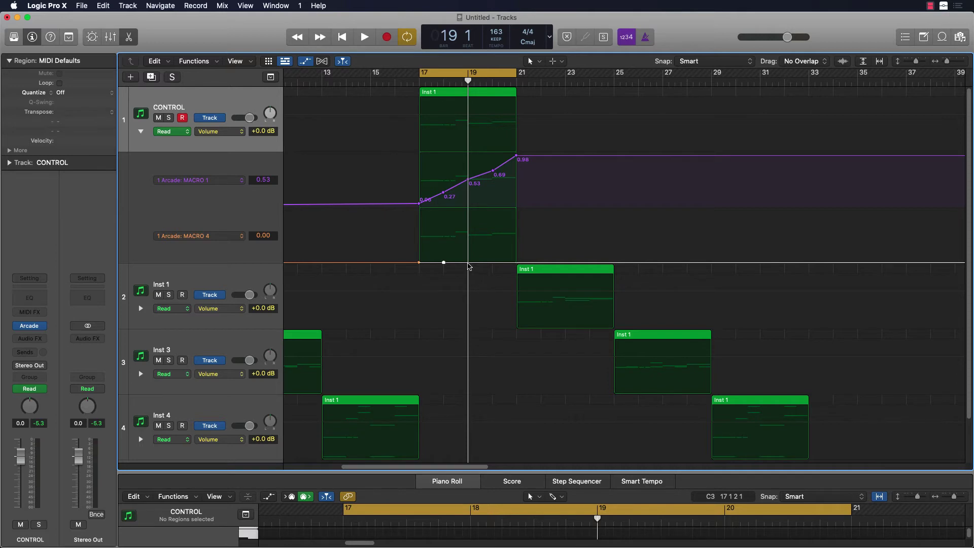
pyautogui.click(468, 262)
pyautogui.click(492, 81)
pyautogui.click(492, 262)
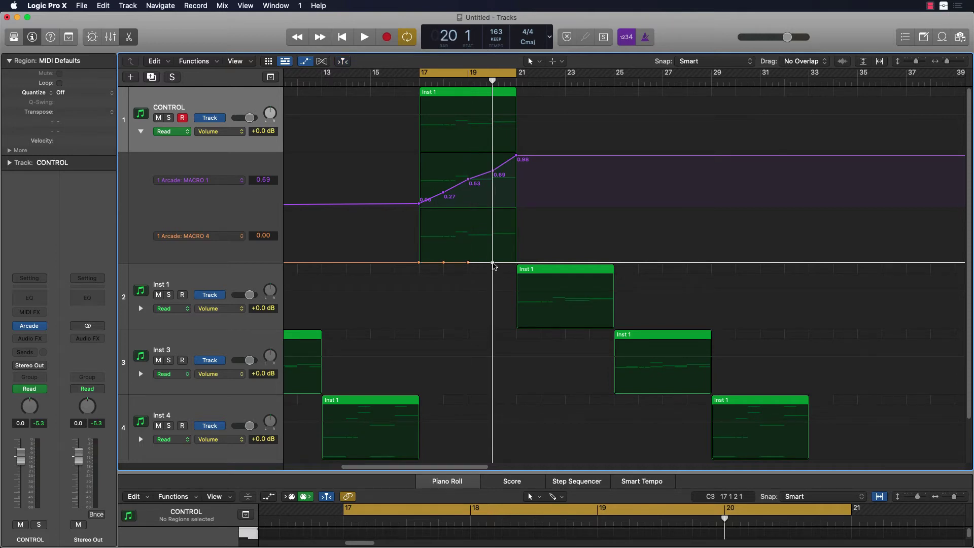
pyautogui.click(516, 81)
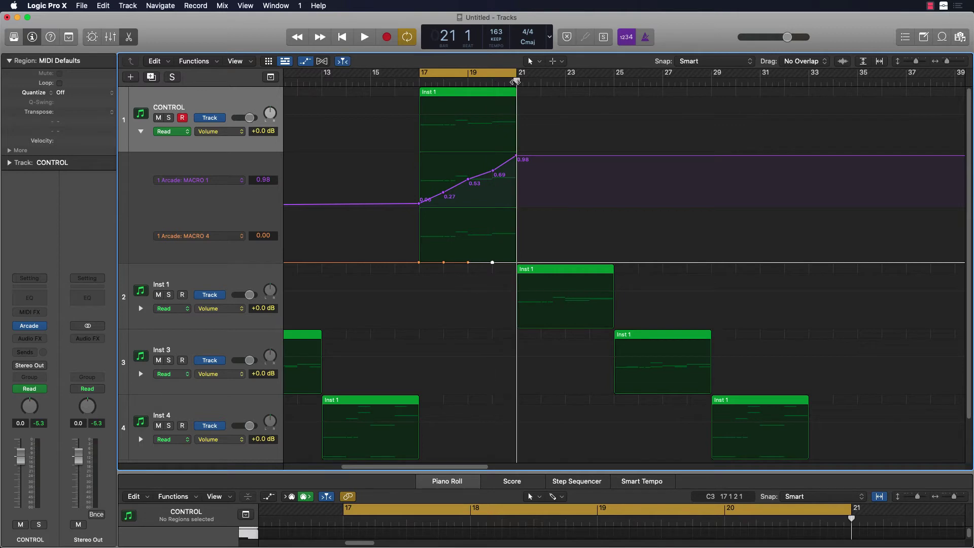
pyautogui.click(516, 263)
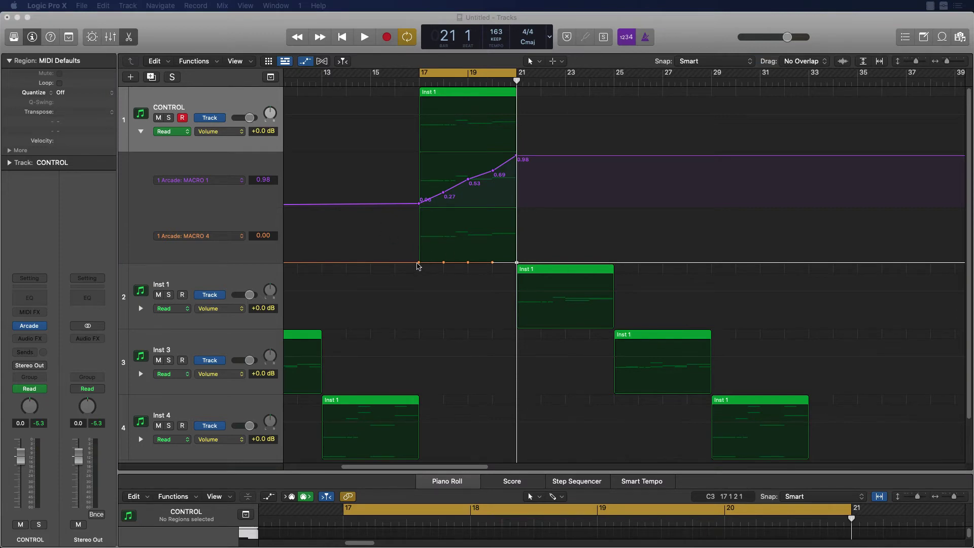
# - Shape the MACRO 4 points at bars 17 to 21 into a zigzag of about 0.89, 0.23, 0.76, 0.12 and 0.89
pyautogui.moveTo(418, 262); pyautogui.dragTo(416, 216)
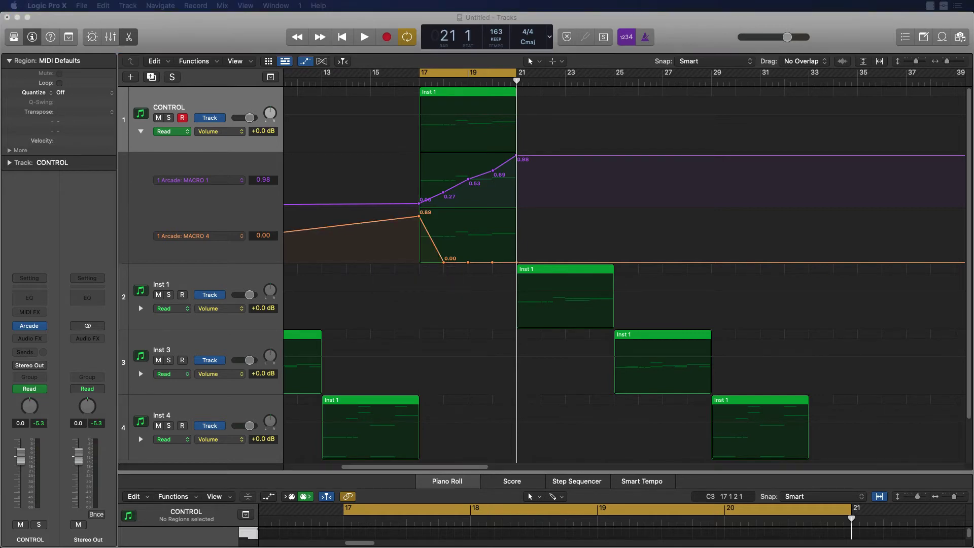
pyautogui.moveTo(445, 264); pyautogui.dragTo(446, 252)
pyautogui.moveTo(467, 262); pyautogui.dragTo(471, 222)
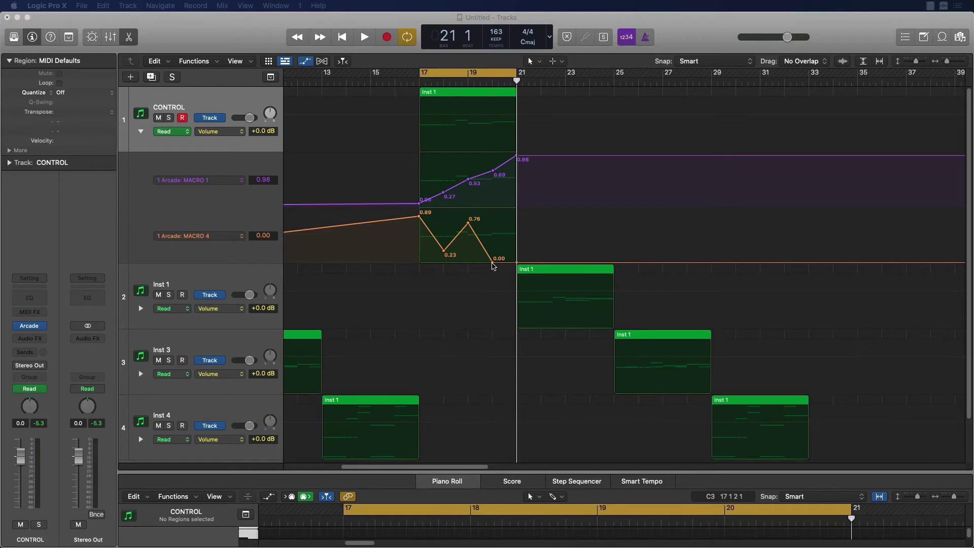
pyautogui.moveTo(492, 261); pyautogui.dragTo(493, 257)
pyautogui.moveTo(518, 261); pyautogui.dragTo(518, 216)
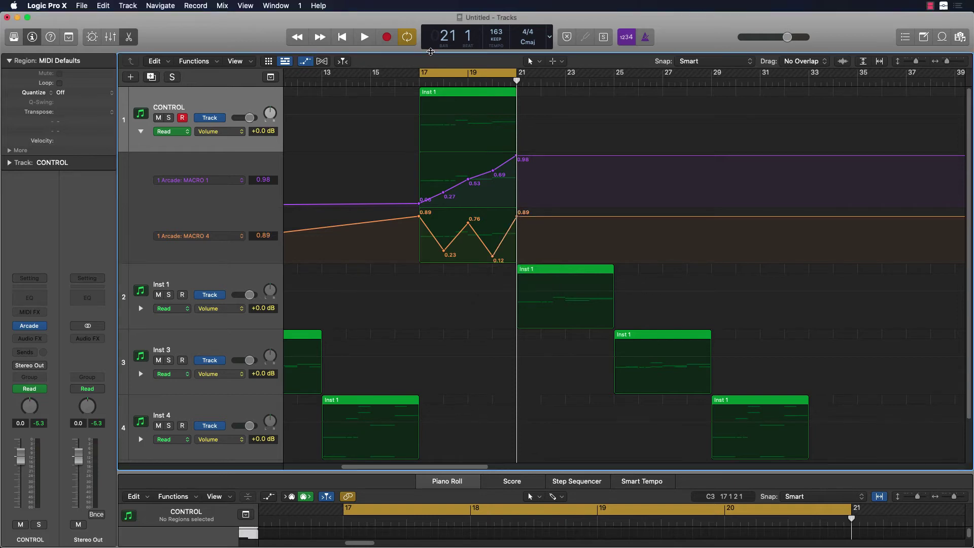
# - Play the cycle section from bar 17 to hear the MACRO 1 and MACRO 4 automation, and stop playback
pyautogui.click(340, 38)
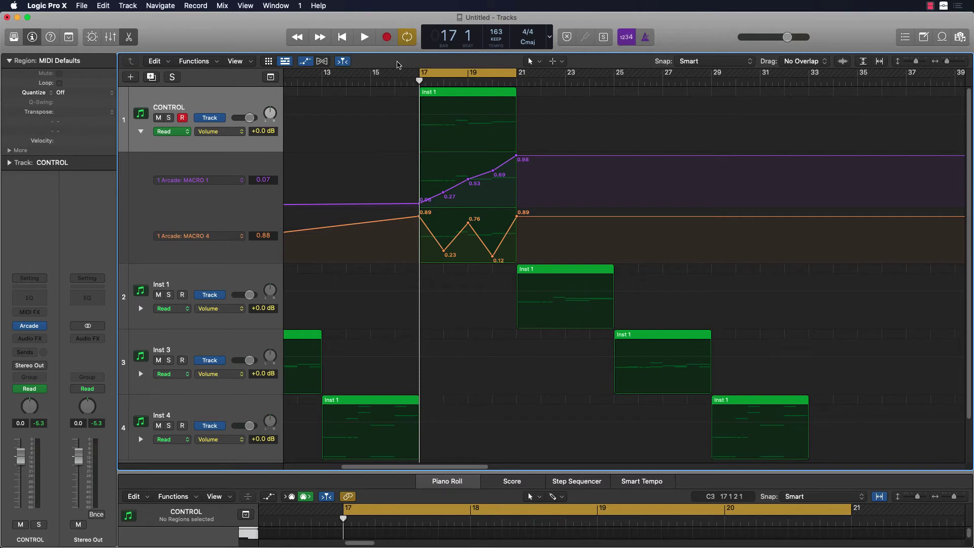
pyautogui.click(365, 37)
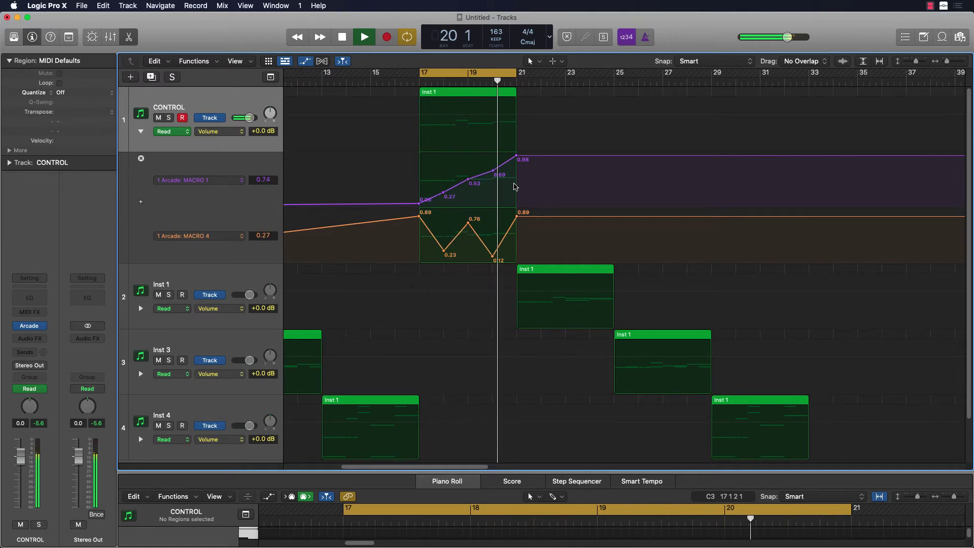
pyautogui.click(343, 38)
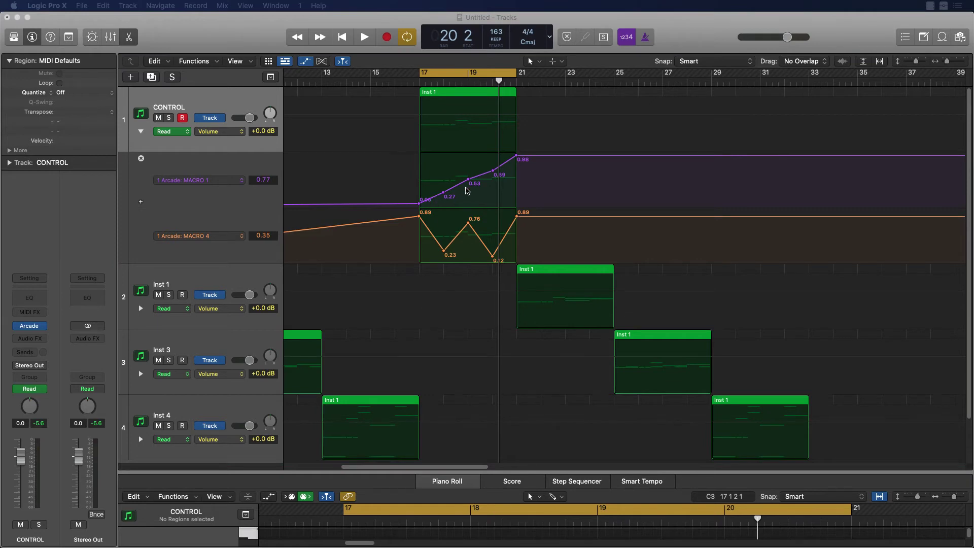
# - Lower the MACRO 1 points at bars 19, 20 and 21 to about 0.44, 0.17 and 0.36, and audition from bar 17
pyautogui.moveTo(468, 183); pyautogui.dragTo(495, 203)
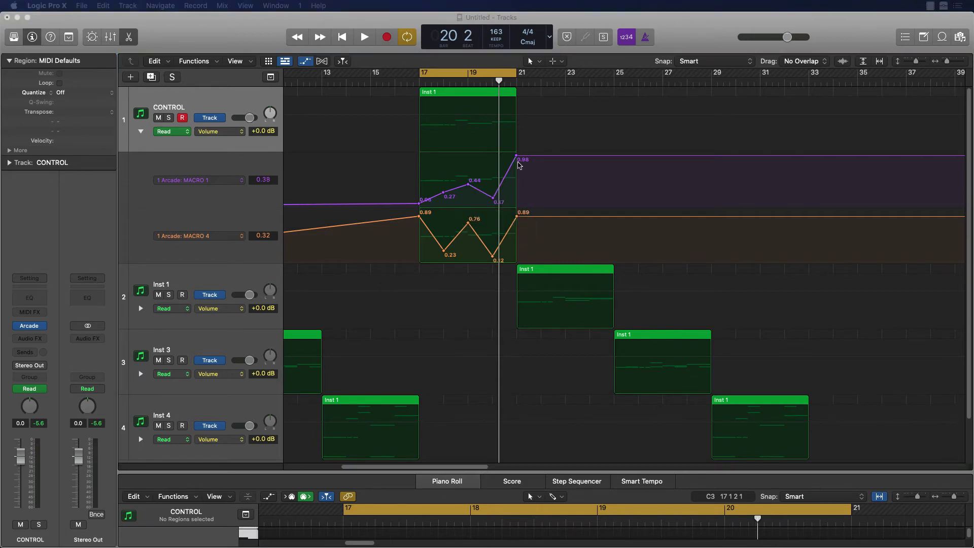
pyautogui.moveTo(517, 159); pyautogui.dragTo(515, 194)
pyautogui.moveTo(498, 81); pyautogui.dragTo(420, 83)
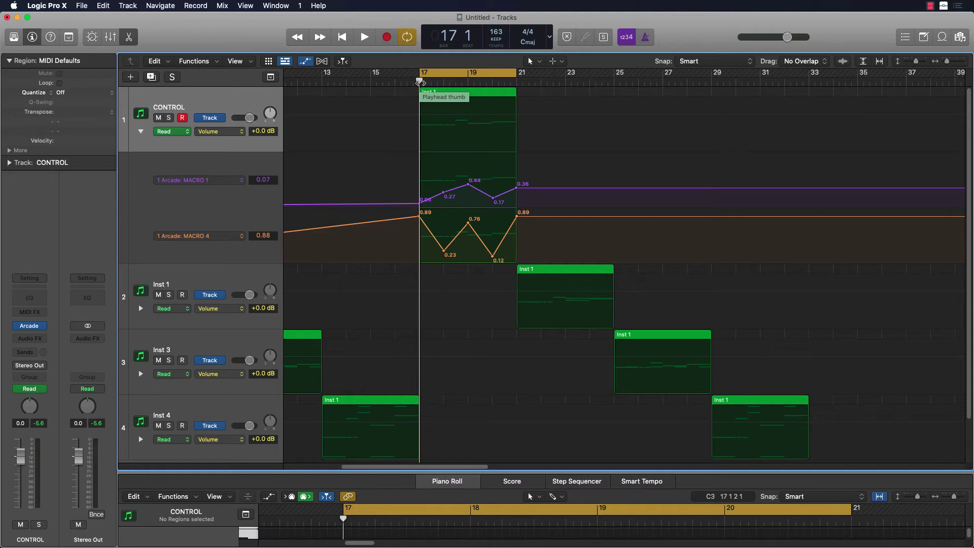
pyautogui.press('space')
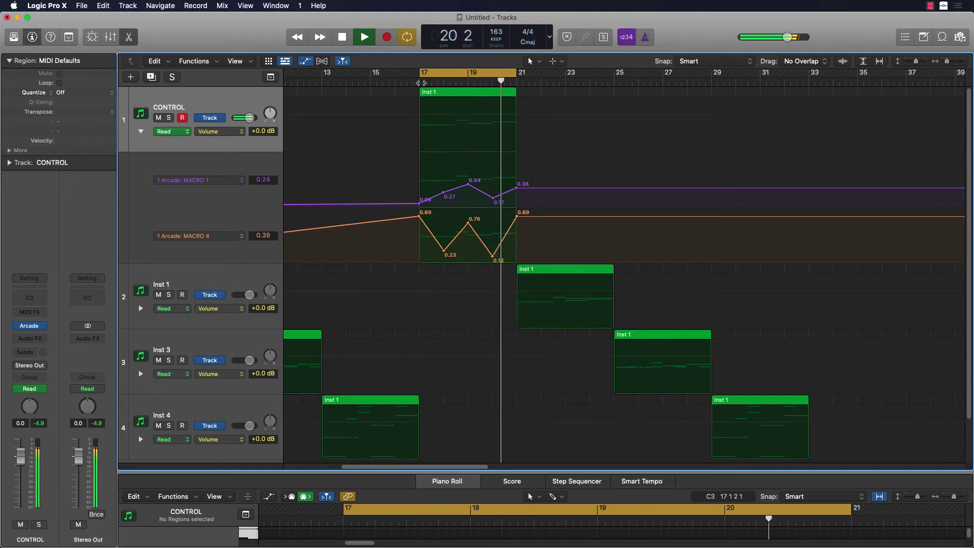
pyautogui.press('space')
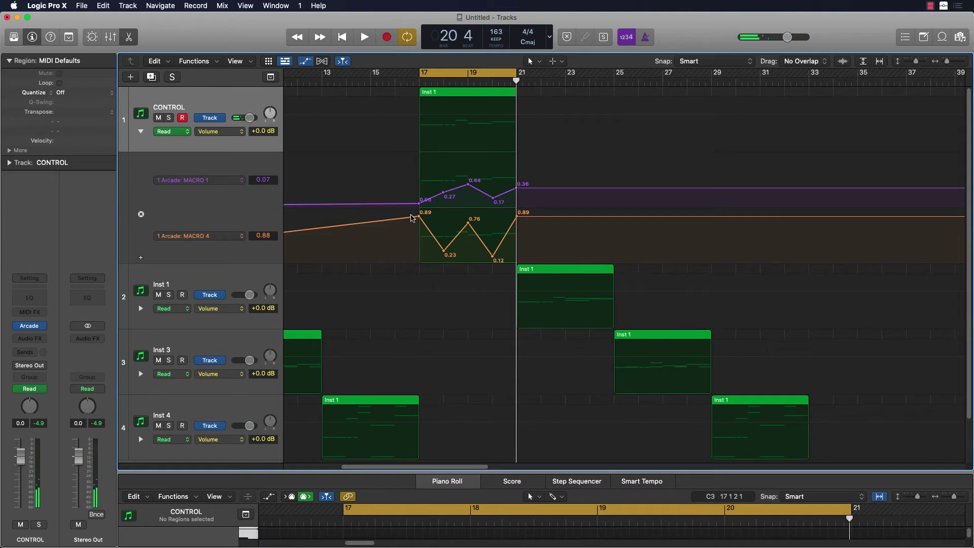
# - Lower all MACRO 4 points from bar 17 to bar 21 to 0.00 and audition the section
pyautogui.moveTo(418, 218); pyautogui.dragTo(418, 263)
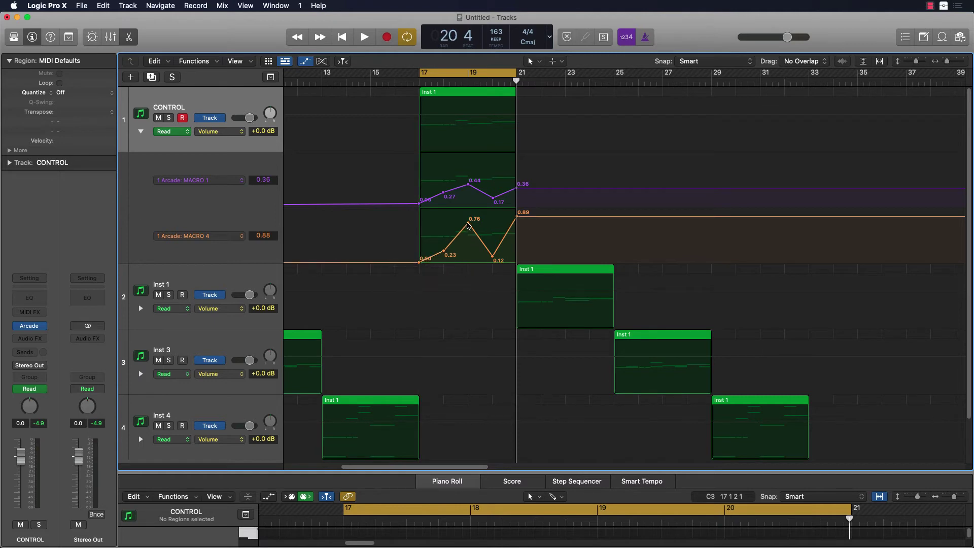
pyautogui.moveTo(467, 226); pyautogui.dragTo(468, 262)
pyautogui.moveTo(516, 217); pyautogui.dragTo(517, 263)
pyautogui.press('space')
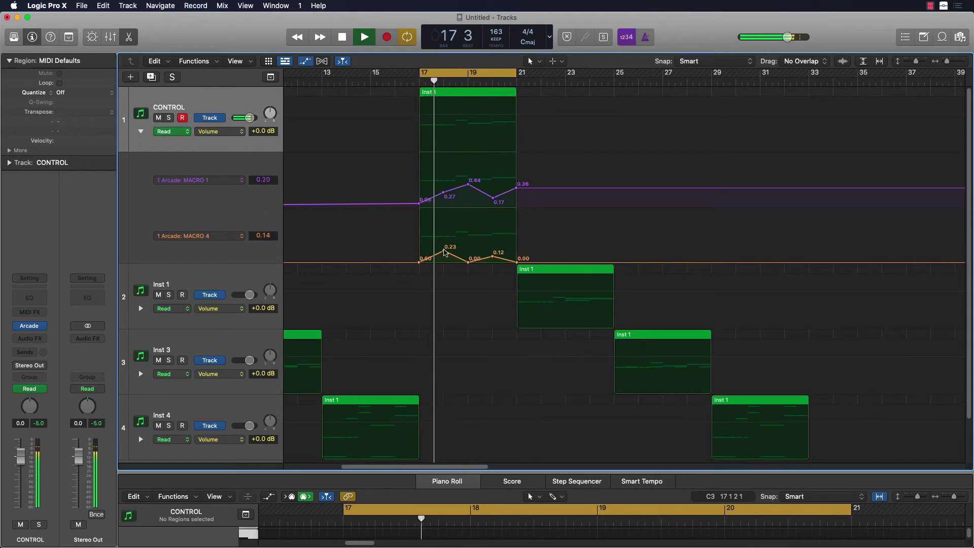
pyautogui.moveTo(443, 252); pyautogui.dragTo(495, 274)
pyautogui.press('space')
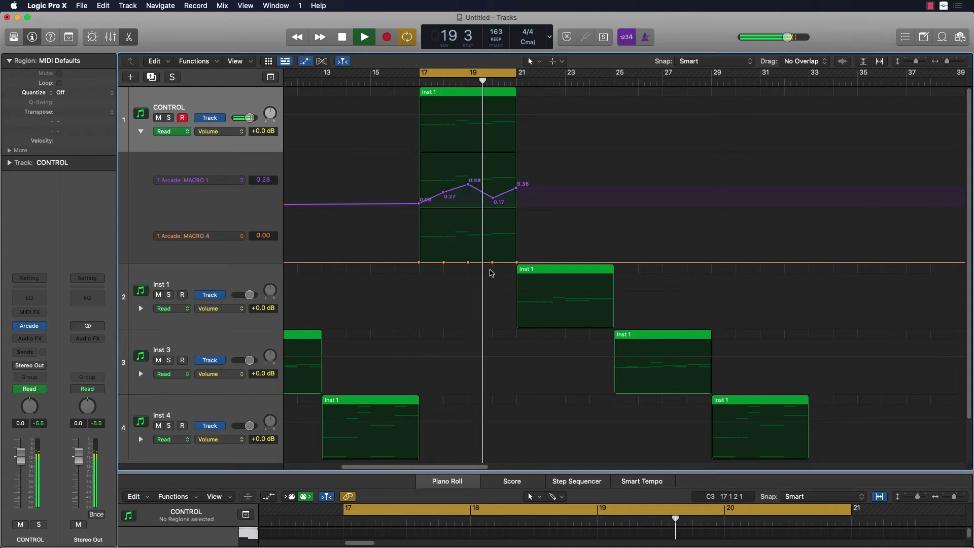
pyautogui.press('space')
# - Raise the MACRO 4 points at bars 19, 20 and 21 to 1.00 and audition the section
pyautogui.moveTo(468, 264); pyautogui.dragTo(468, 210)
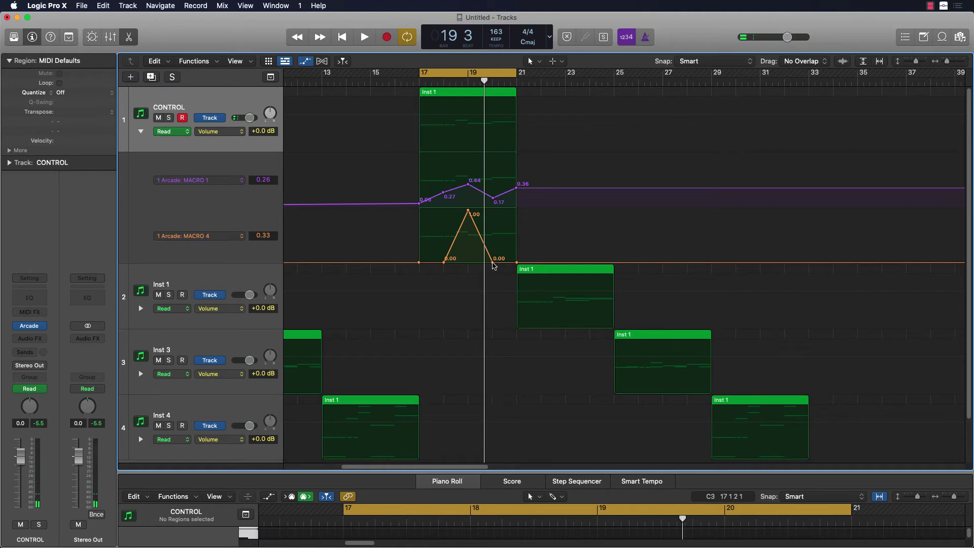
pyautogui.moveTo(492, 263); pyautogui.dragTo(492, 210)
pyautogui.moveTo(519, 264); pyautogui.dragTo(511, 200)
pyautogui.press('space')
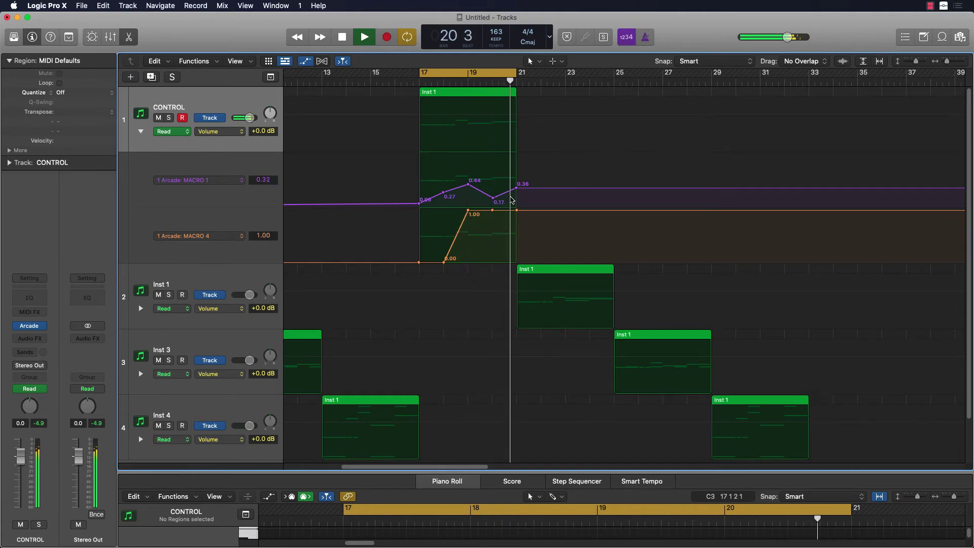
pyautogui.press('space')
# - Raise the MACRO 4 points at bars 17 and 18 to 1.00 and audition the section
pyautogui.moveTo(444, 260); pyautogui.dragTo(445, 210)
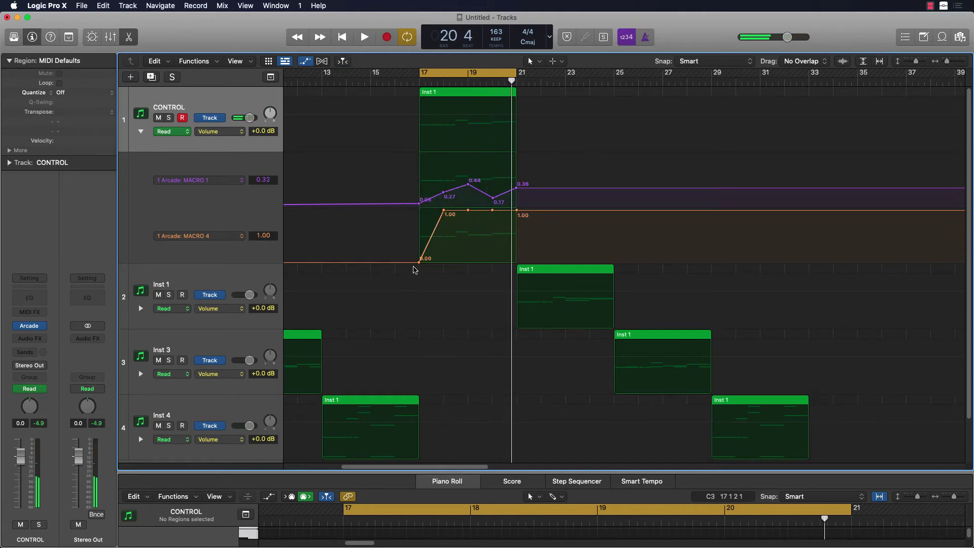
pyautogui.moveTo(419, 262); pyautogui.dragTo(423, 201)
pyautogui.press('space')
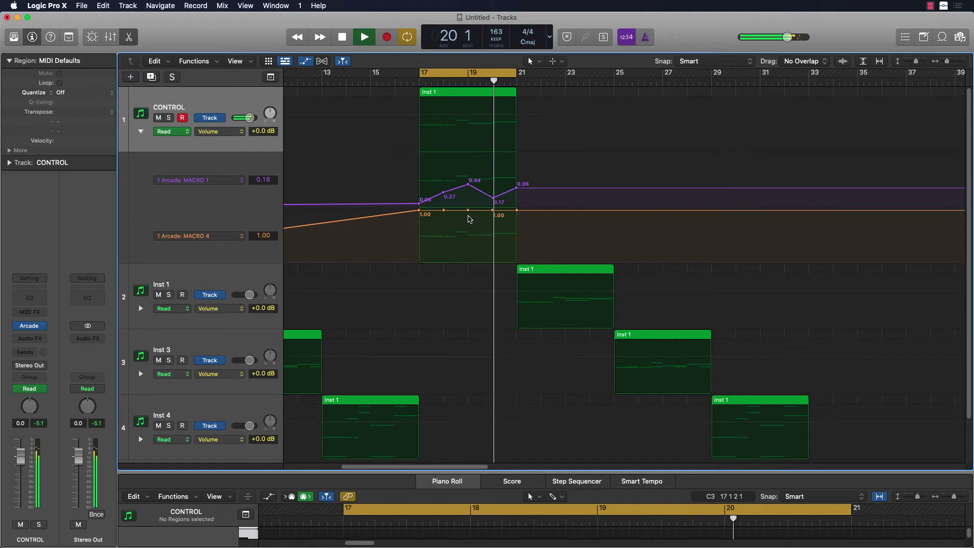
pyautogui.press('space')
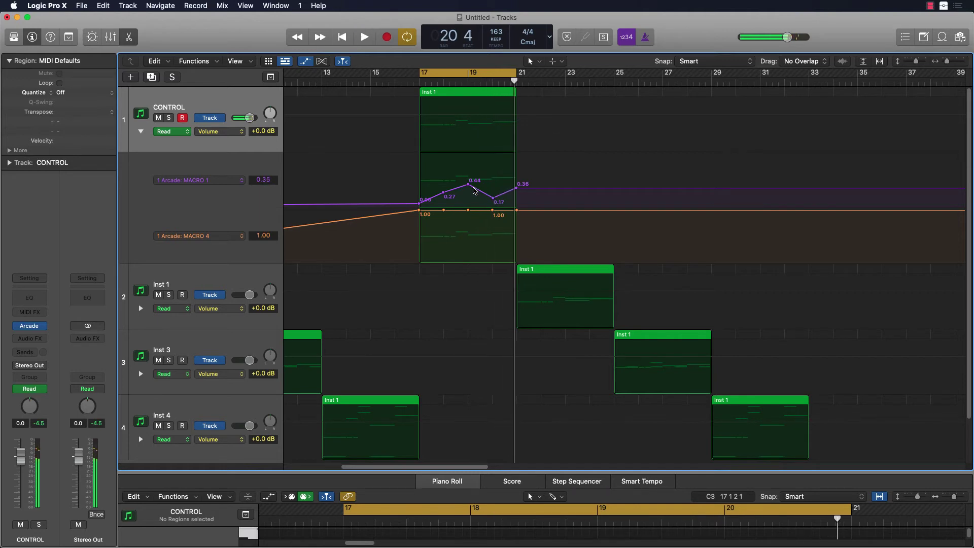
# - Lower the MACRO 1 points at bars 18, 19 and 21 to 0.00 and start playback of the section
pyautogui.click(442, 192)
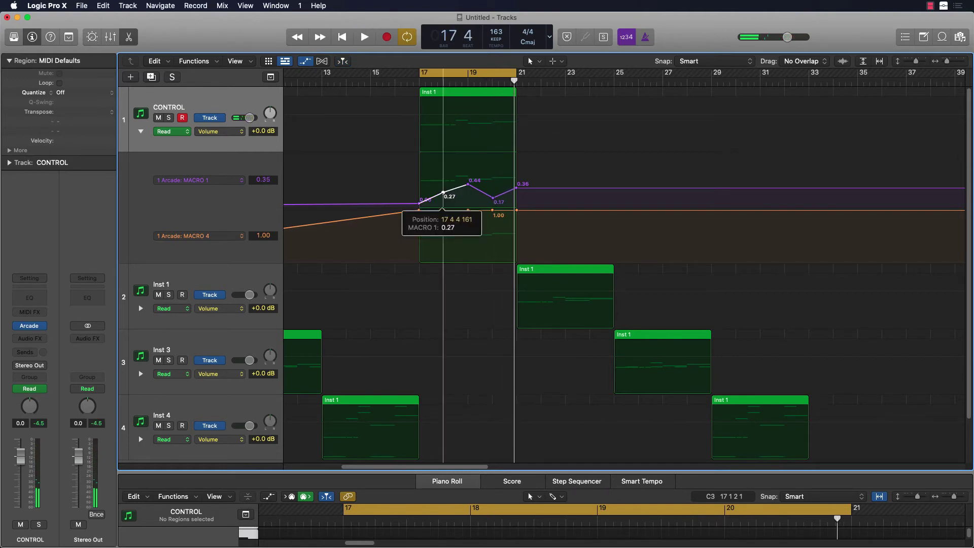
pyautogui.moveTo(442, 219); pyautogui.dragTo(443, 218)
pyautogui.moveTo(469, 187); pyautogui.dragTo(469, 225)
pyautogui.moveTo(516, 192); pyautogui.dragTo(514, 224)
pyautogui.press('space')
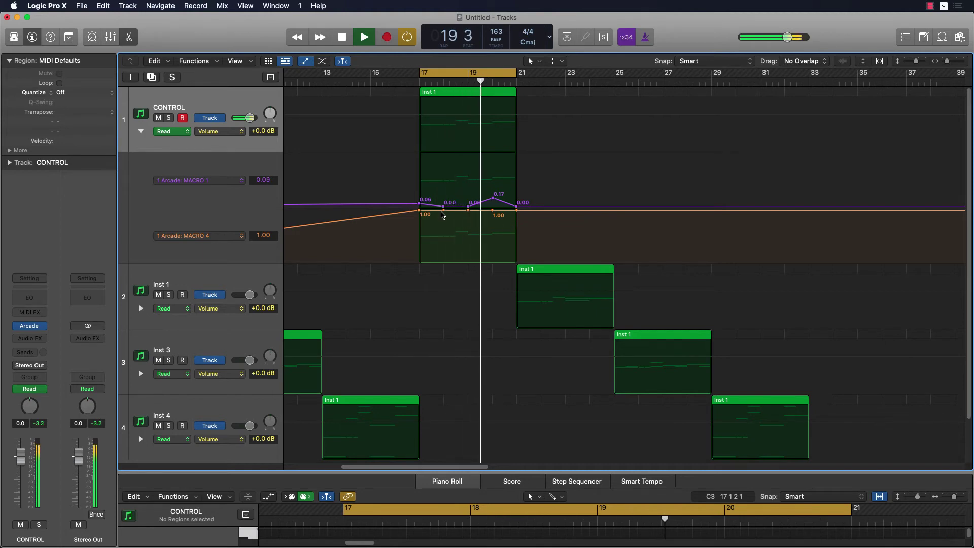
# - Lower the MACRO 4 points at bars 18 and 20 to 0.00 during playback, and stop playback
pyautogui.moveTo(444, 209); pyautogui.dragTo(444, 262)
pyautogui.moveTo(493, 210); pyautogui.dragTo(493, 261)
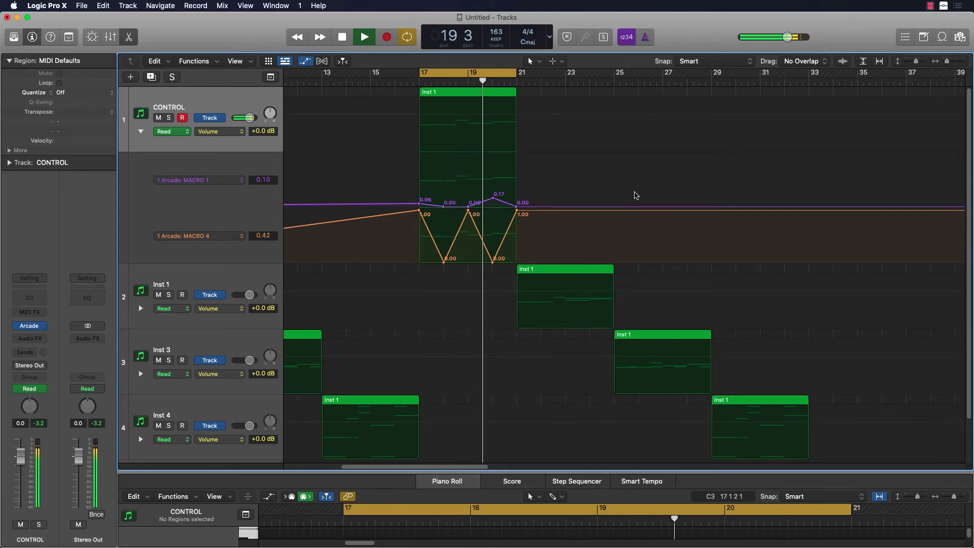
pyautogui.press('space')
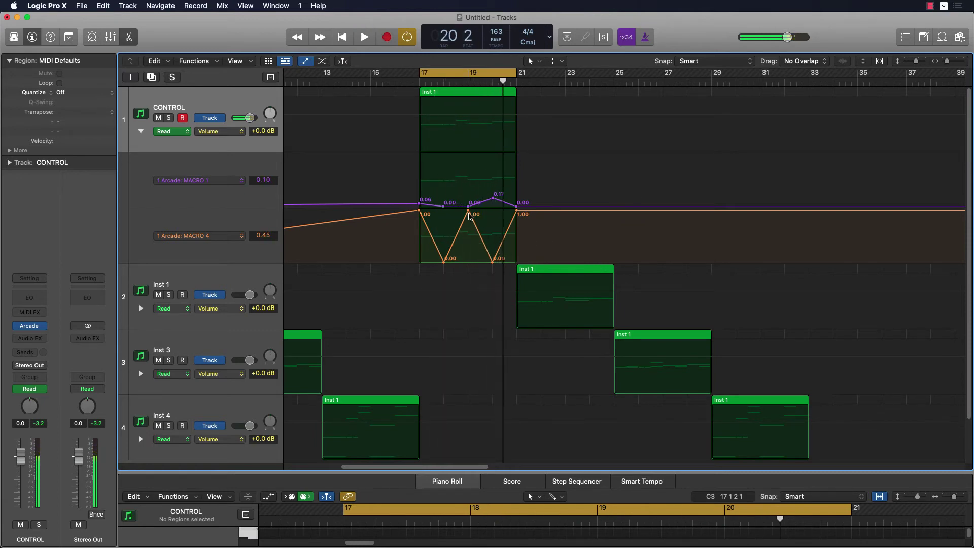
# - Lower the MACRO 4 points at bars 17, 19 and 21 of the CONTROL track to 0.00
pyautogui.moveTo(504, 89); pyautogui.dragTo(412, 80)
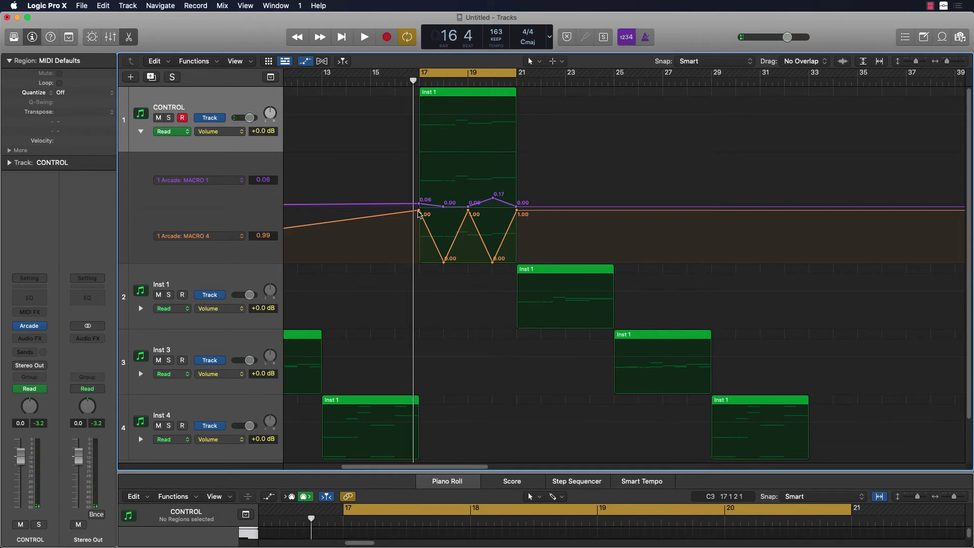
pyautogui.moveTo(419, 214); pyautogui.dragTo(421, 279)
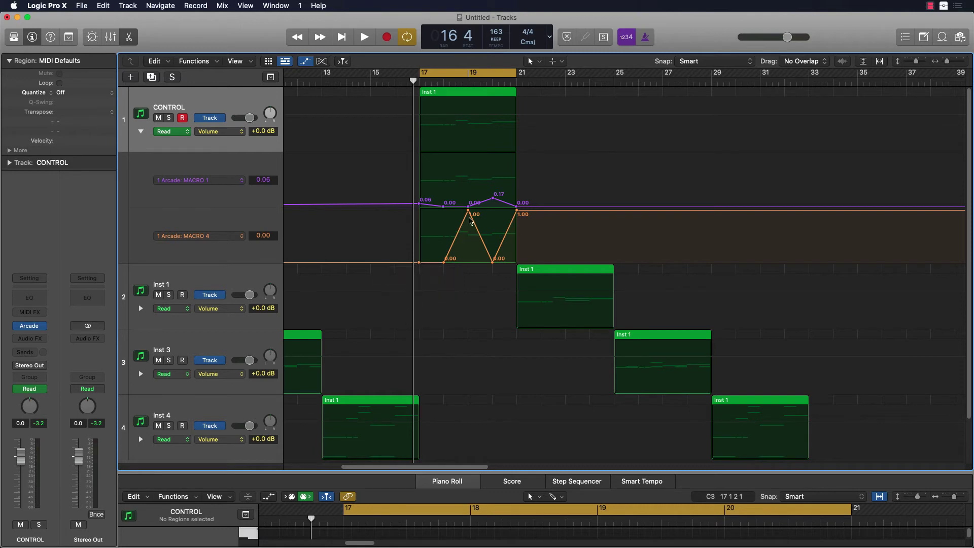
pyautogui.moveTo(470, 214); pyautogui.dragTo(471, 226)
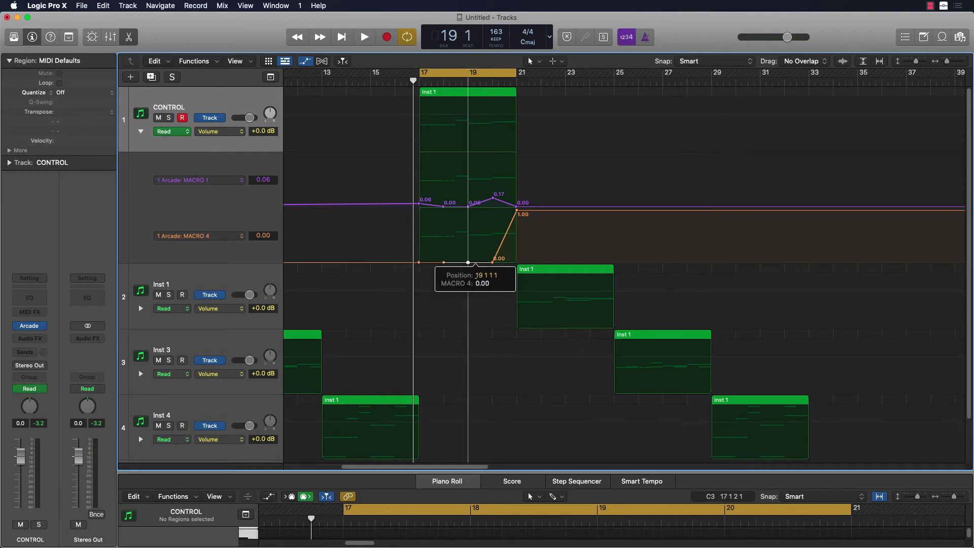
pyautogui.moveTo(467, 263); pyautogui.dragTo(468, 262)
pyautogui.moveTo(516, 210); pyautogui.dragTo(516, 262)
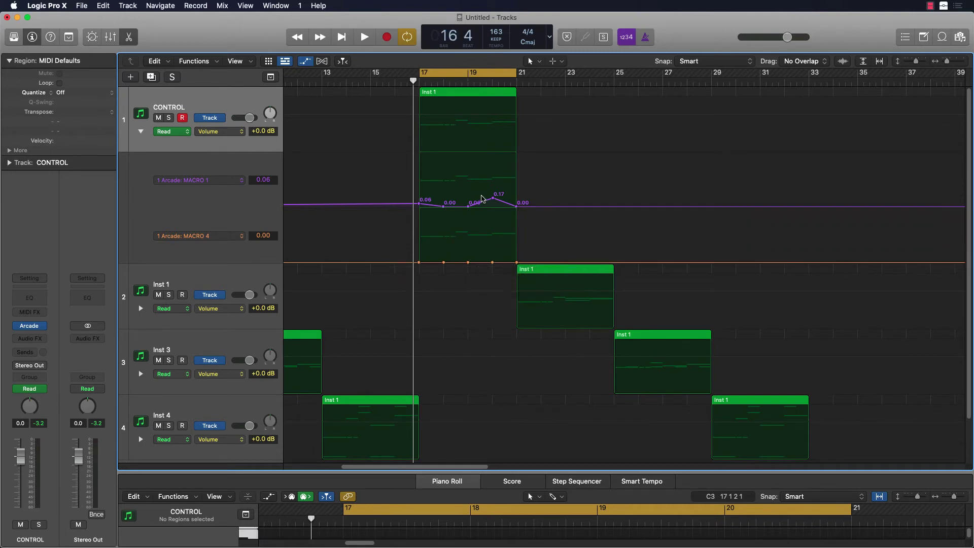
# - Audition the section from bar 19, switching cycle mode off, and return the playhead to bar 19
pyautogui.moveTo(447, 79); pyautogui.dragTo(466, 83)
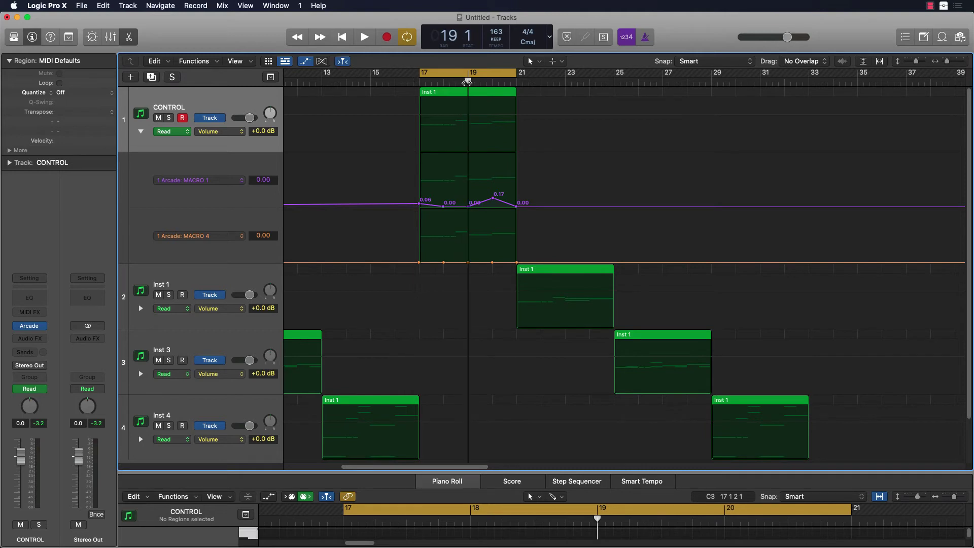
pyautogui.press('space')
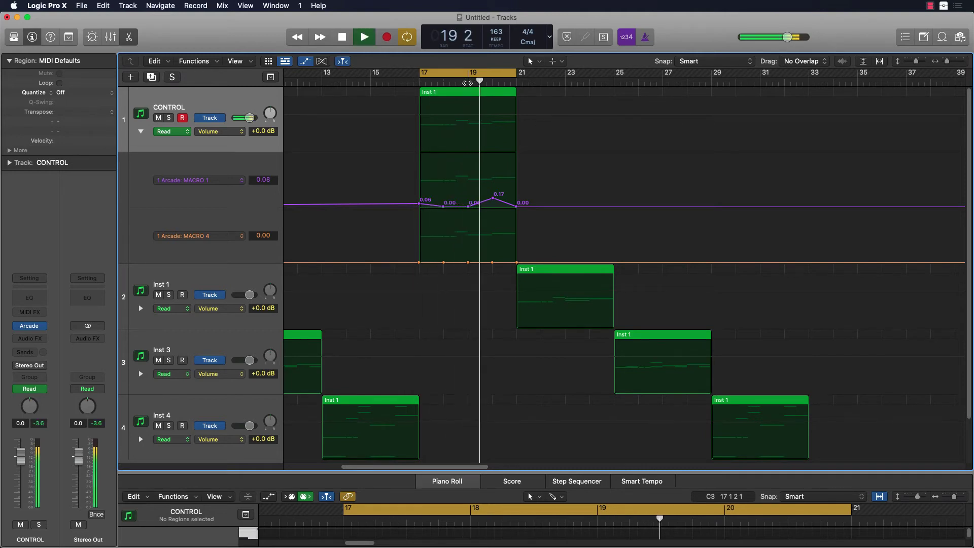
pyautogui.press('space')
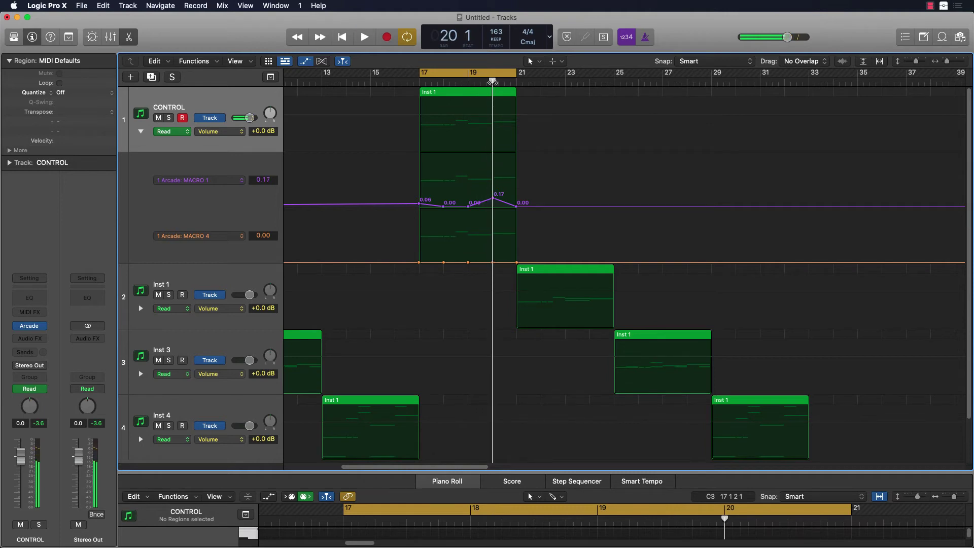
pyautogui.moveTo(493, 82); pyautogui.dragTo(469, 79)
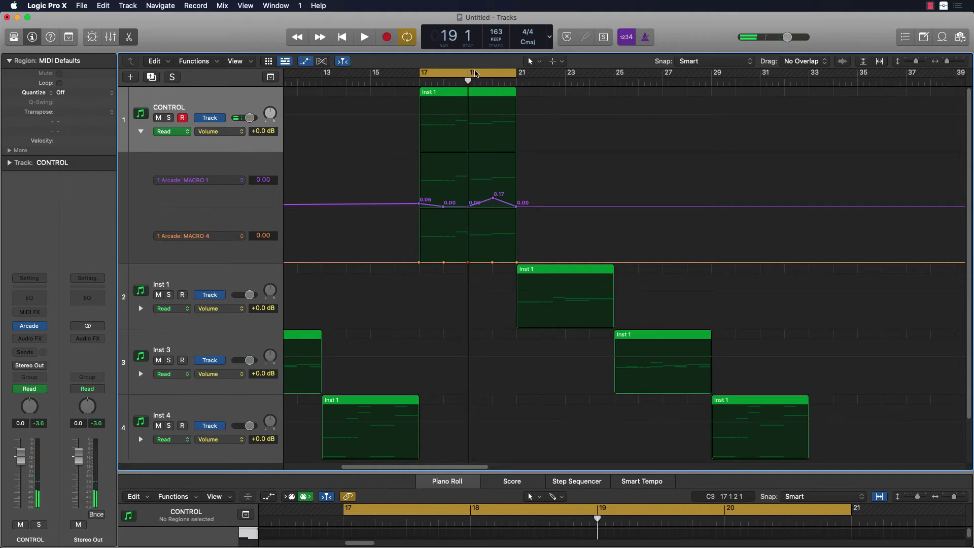
pyautogui.press('c')
pyautogui.press('space')
pyautogui.press('space')
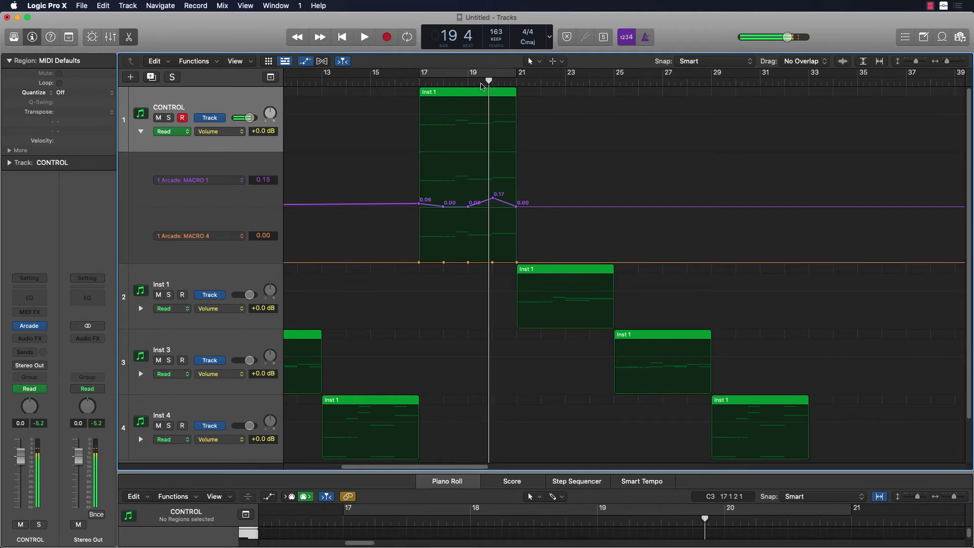
pyautogui.moveTo(488, 81); pyautogui.dragTo(469, 79)
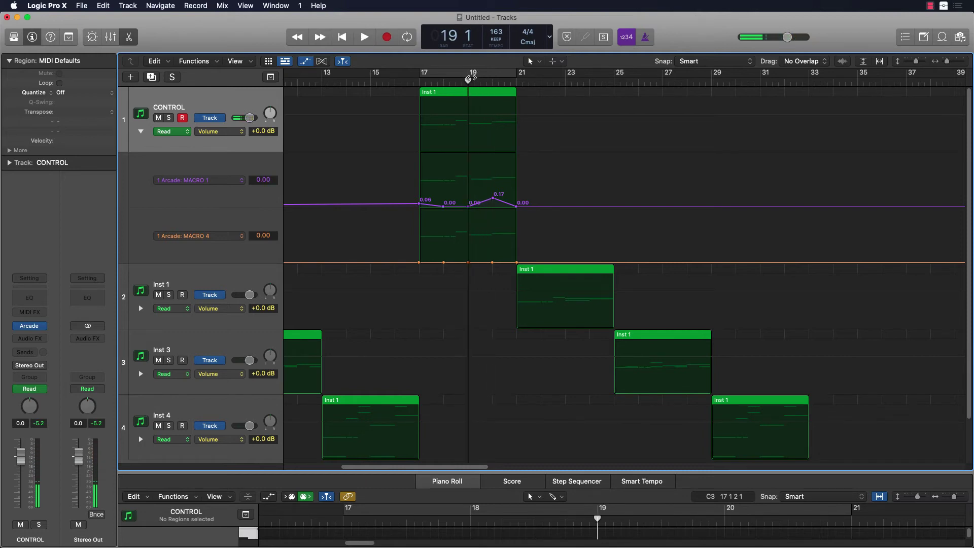
# - Lower the MACRO 1 point at bar 17 to 0.00, raise the bar 20 point to 1.00, and audition it
pyautogui.moveTo(420, 206); pyautogui.dragTo(420, 209)
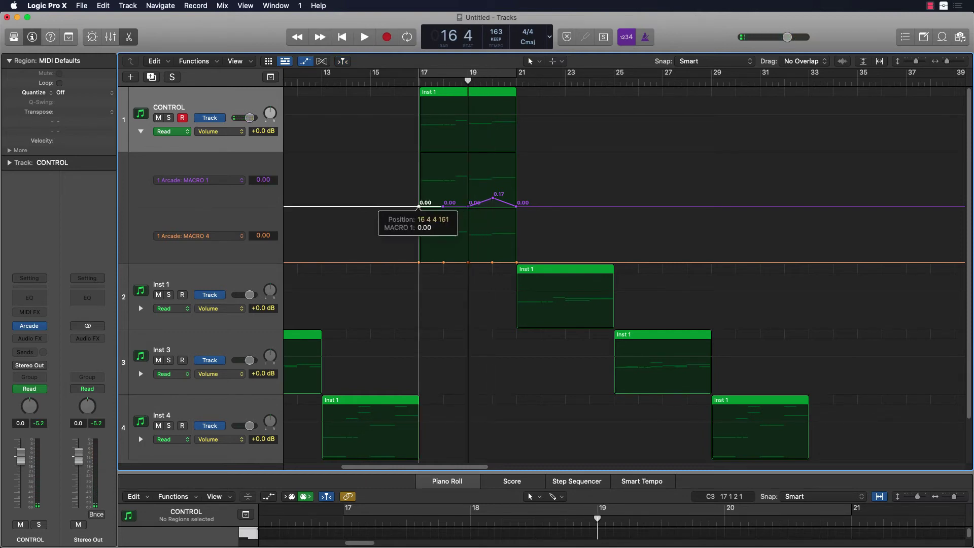
pyautogui.moveTo(491, 199); pyautogui.dragTo(492, 202)
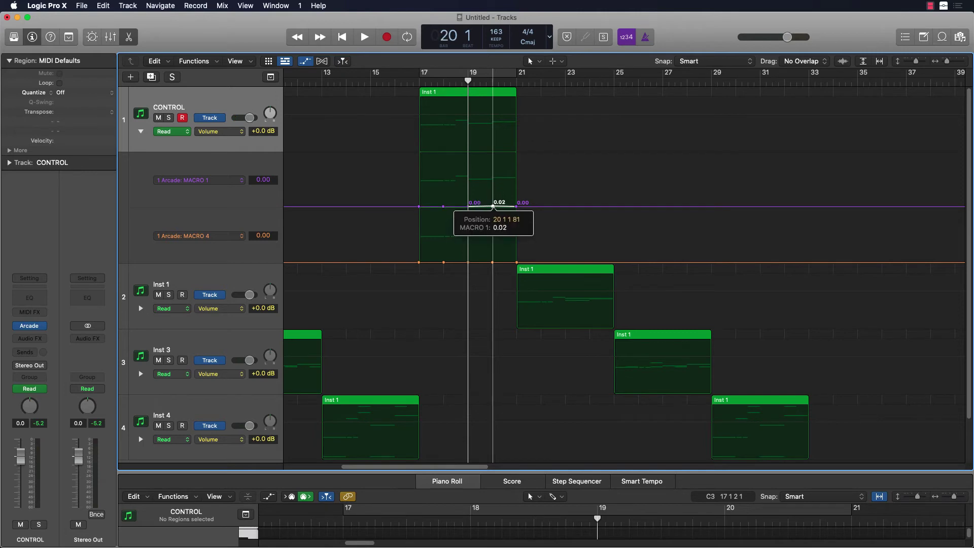
pyautogui.moveTo(493, 166); pyautogui.dragTo(492, 154)
pyautogui.press('space')
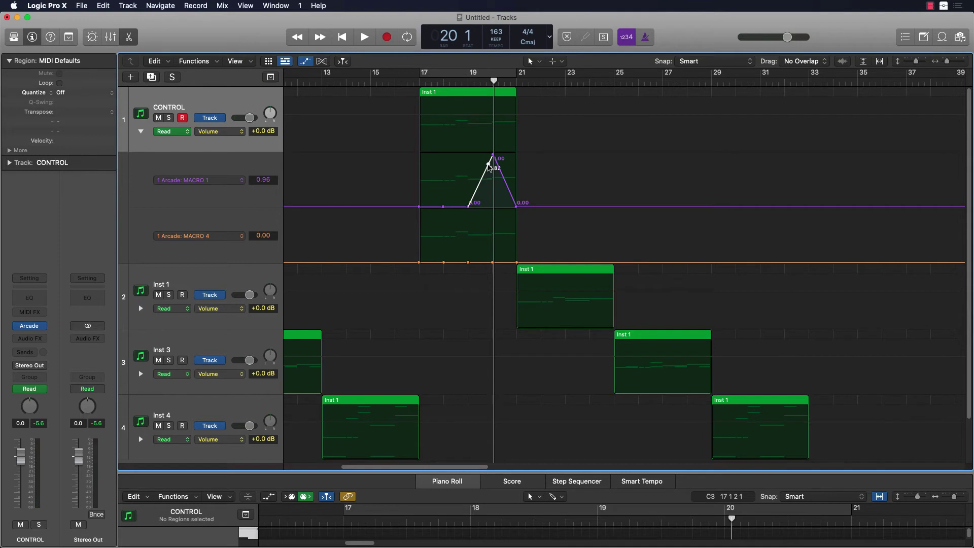
# - Add MACRO 1 points at 0.00 just before and just after the bar 20 peak to narrow it, and audition the spike
pyautogui.moveTo(489, 167)
pyautogui.mouseDown()
pyautogui.moveTo(488, 154)
pyautogui.moveTo(489, 182)
pyautogui.mouseUp()
pyautogui.press('space')
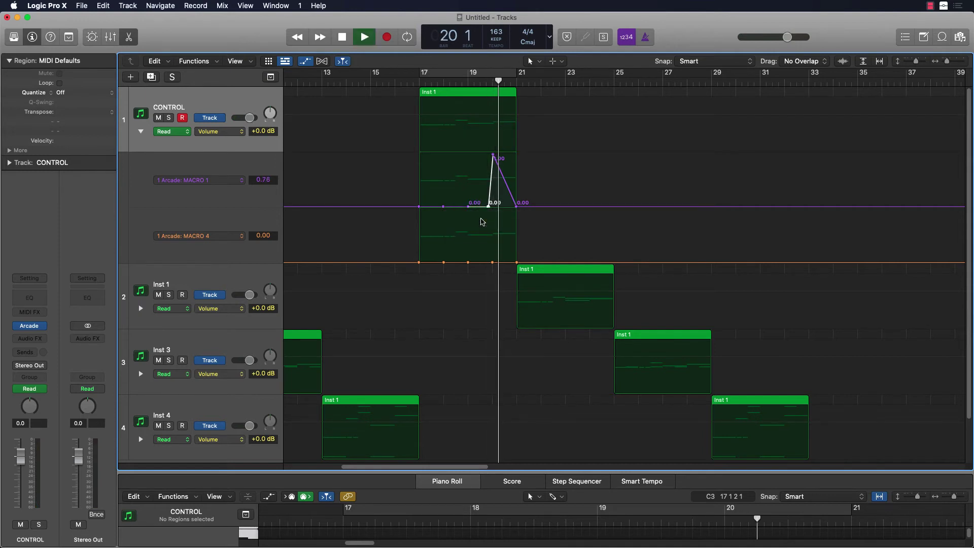
pyautogui.press('space')
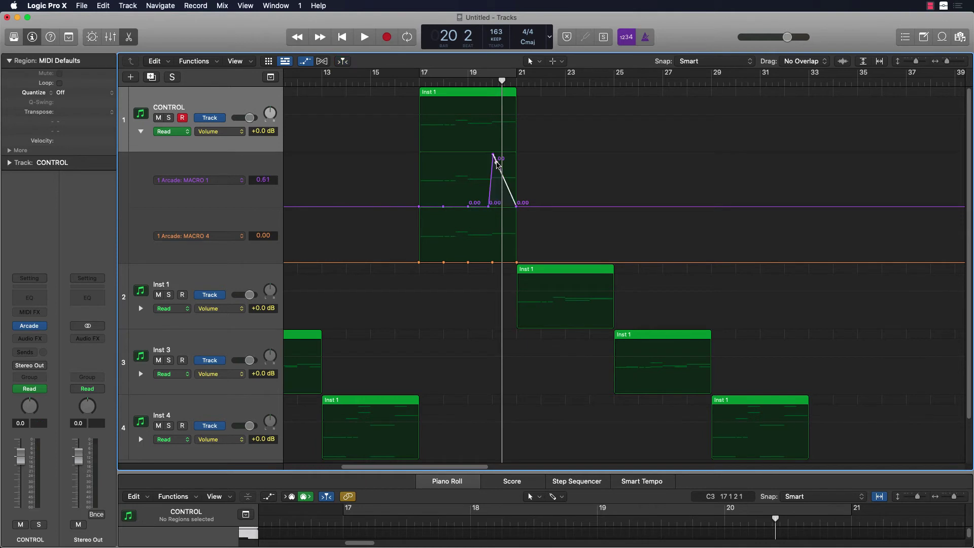
pyautogui.moveTo(497, 163); pyautogui.dragTo(496, 207)
pyautogui.moveTo(477, 81); pyautogui.dragTo(455, 81)
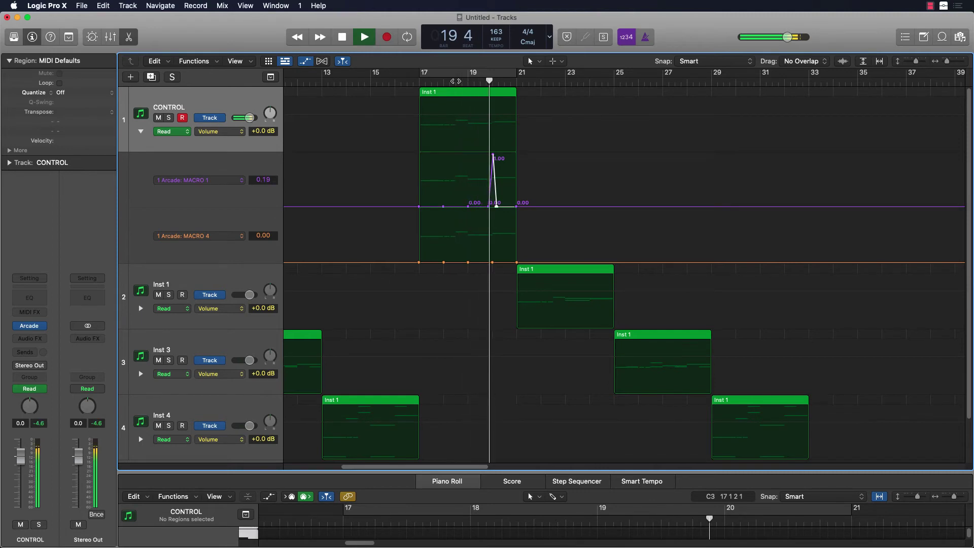
pyautogui.press('space')
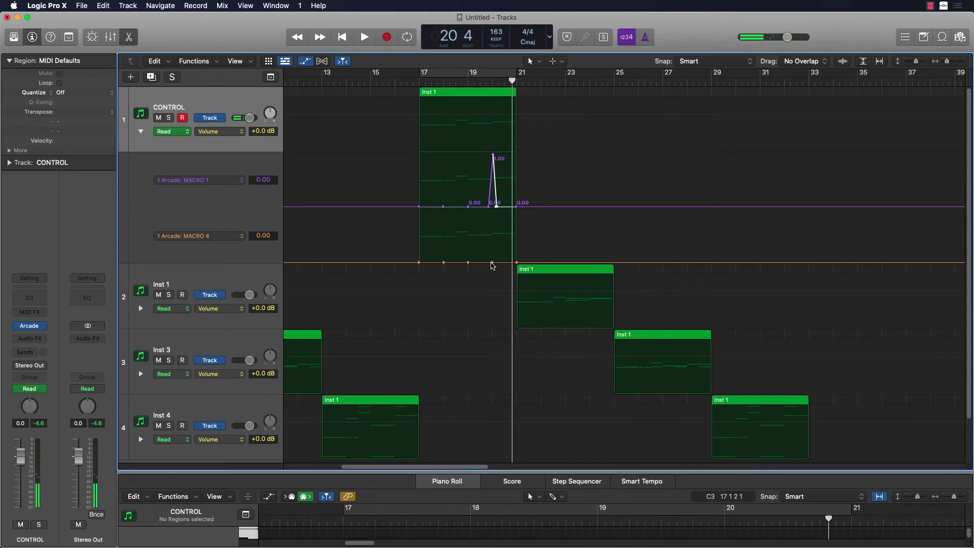
# - Create a narrow MACRO 4 spike to 1.00 at bar 20 with 0.00 points on both sides, and audition it from bar 17
pyautogui.click(487, 82)
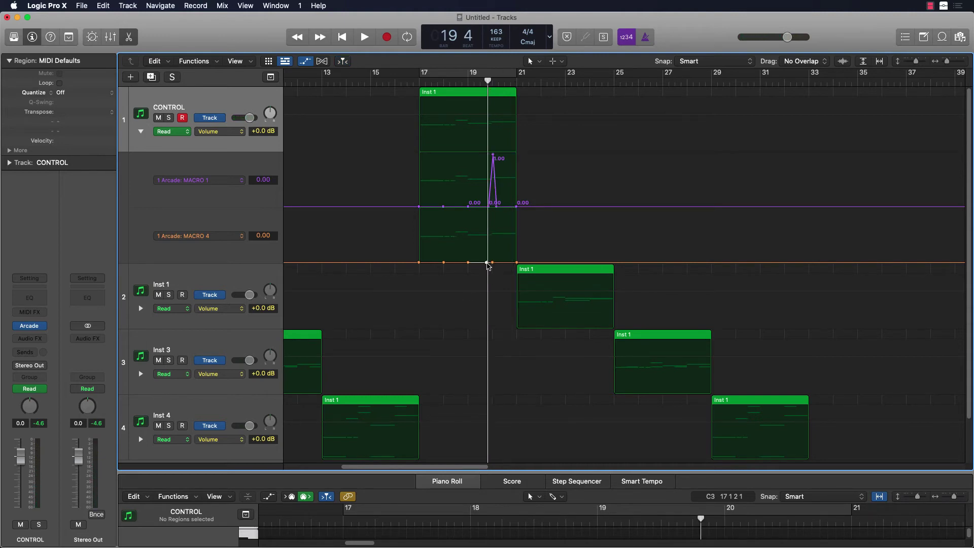
pyautogui.moveTo(492, 83); pyautogui.dragTo(497, 81)
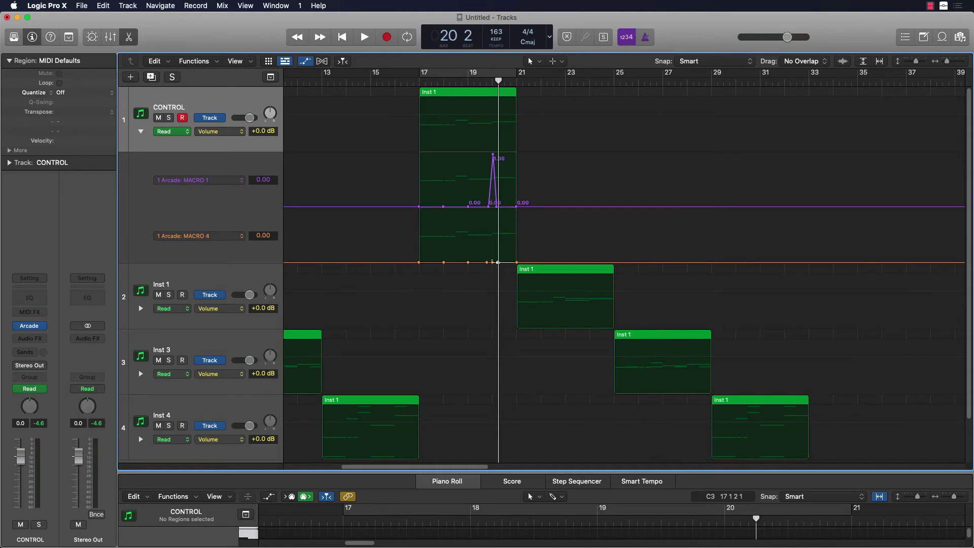
pyautogui.moveTo(492, 262); pyautogui.dragTo(500, 193)
pyautogui.moveTo(498, 86); pyautogui.dragTo(420, 83)
pyautogui.press('space')
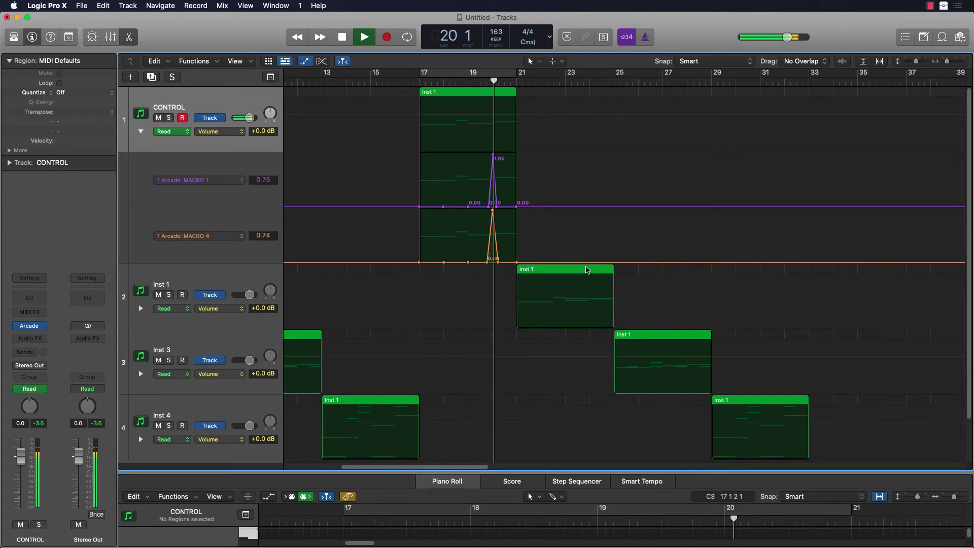
pyautogui.press('space')
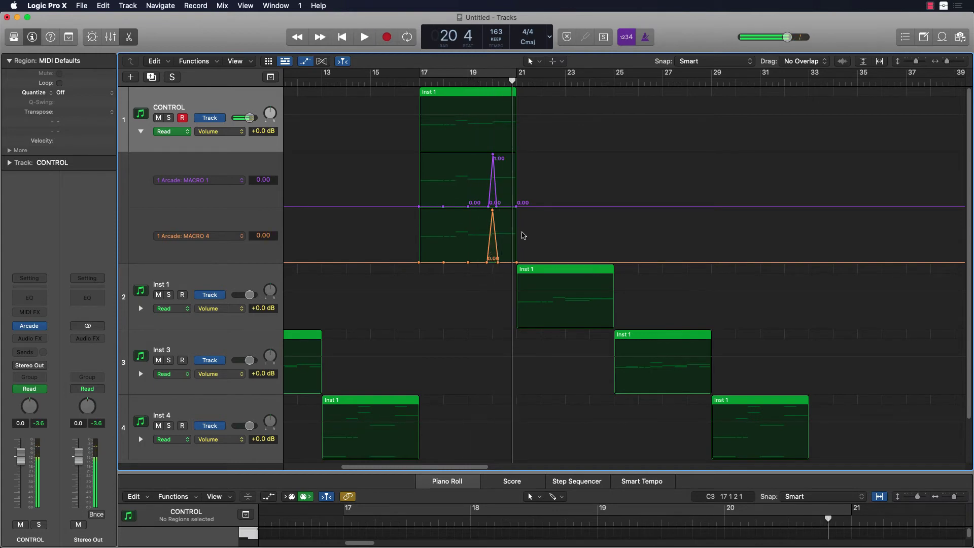
# - Lower the MACRO 1 peak at bar 20 to about 0.06 and briefly run playback
pyautogui.moveTo(492, 154); pyautogui.dragTo(493, 158)
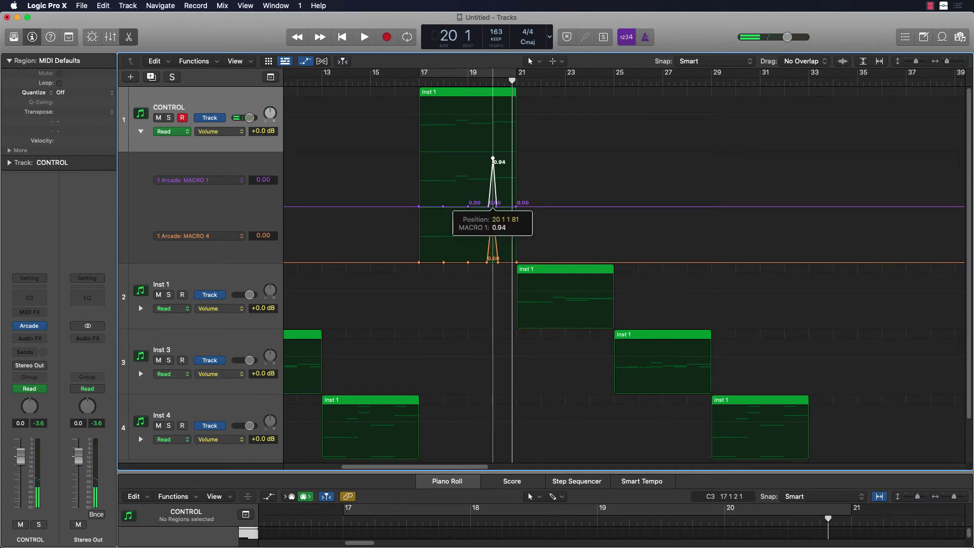
pyautogui.moveTo(492, 205); pyautogui.dragTo(492, 205)
pyautogui.press('space')
pyautogui.press('space')
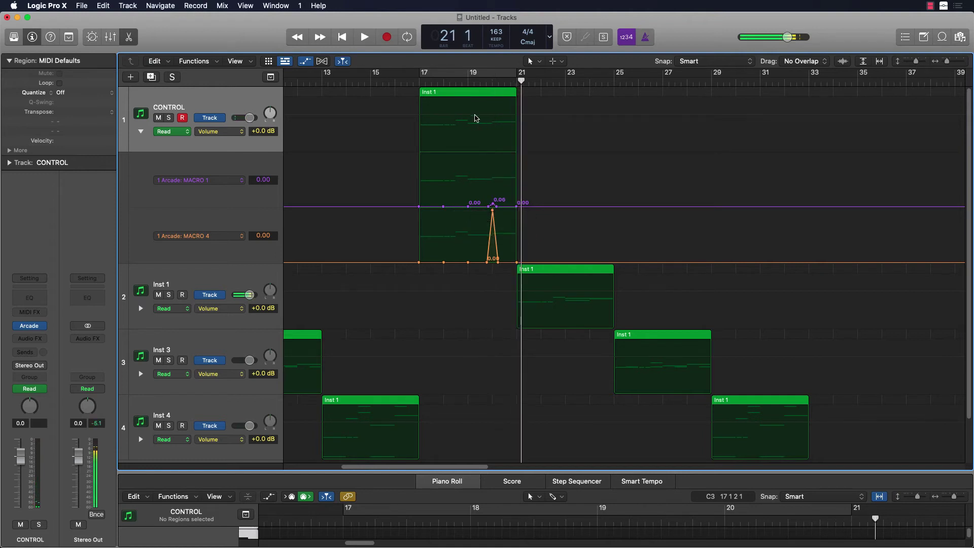
# - Audition the section from bar 17 with cycle mode switched back on, and stop playback
pyautogui.click(426, 82)
pyautogui.press('space')
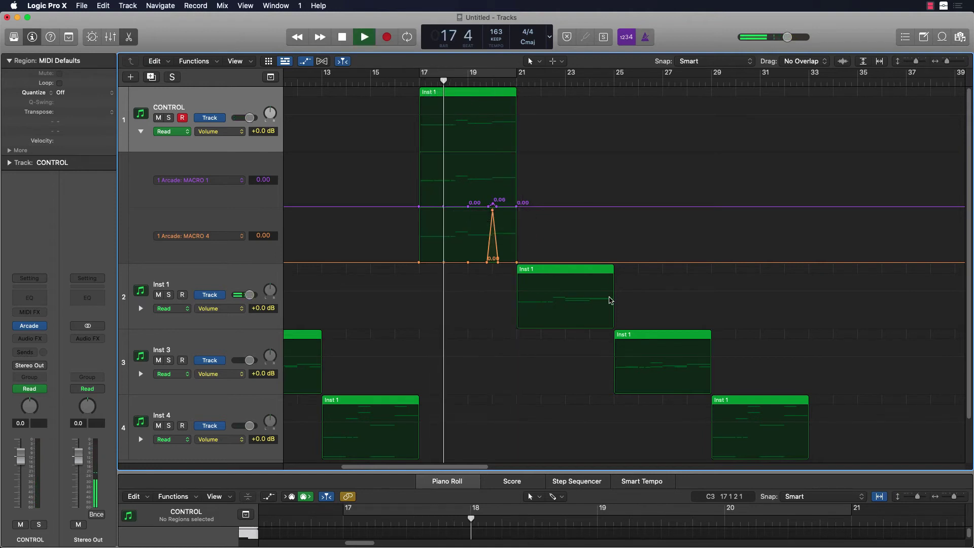
pyautogui.press('space')
pyautogui.click(423, 82)
pyautogui.press('space')
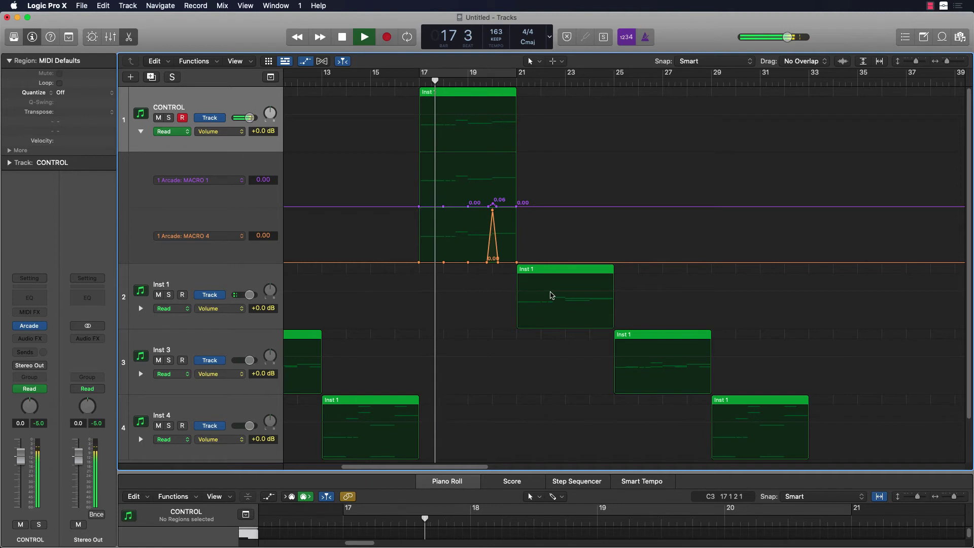
pyautogui.press('c')
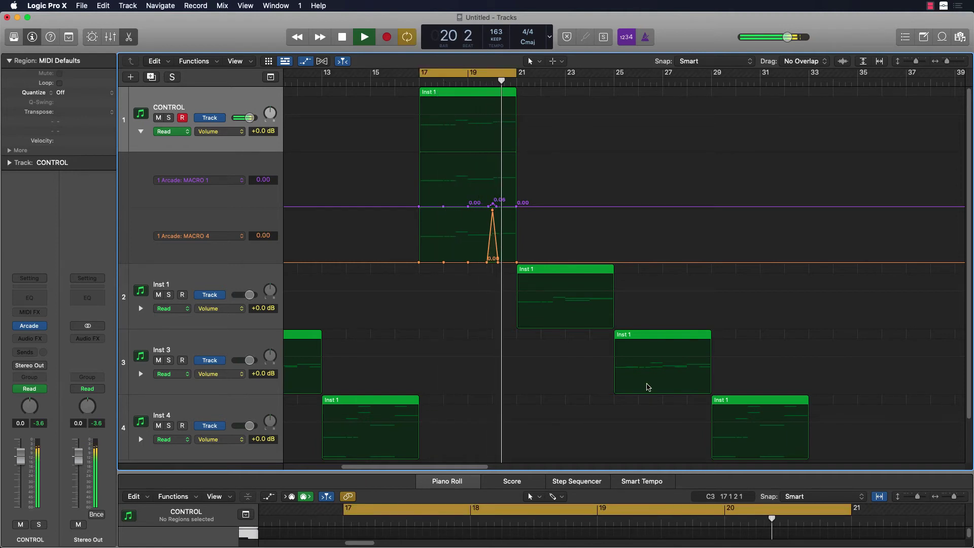
pyautogui.press('space')
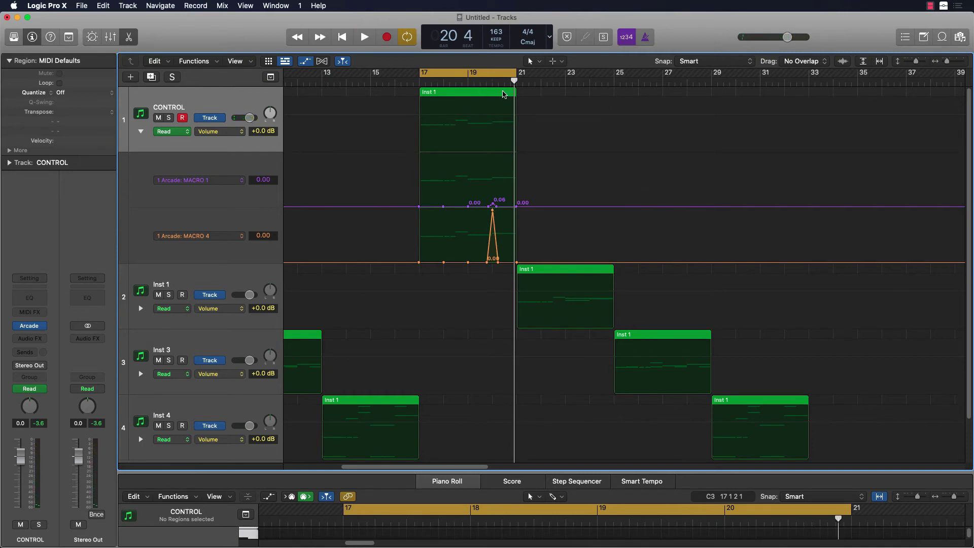
# - Play the passage from bar 19 through the bar 20 spike twice to check how it sounds
pyautogui.moveTo(513, 81); pyautogui.dragTo(468, 82)
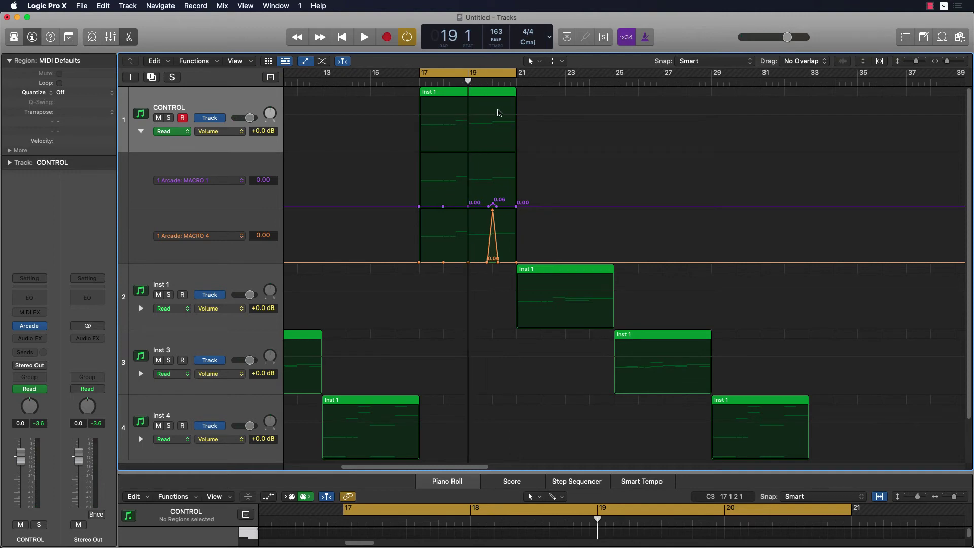
pyautogui.press('space')
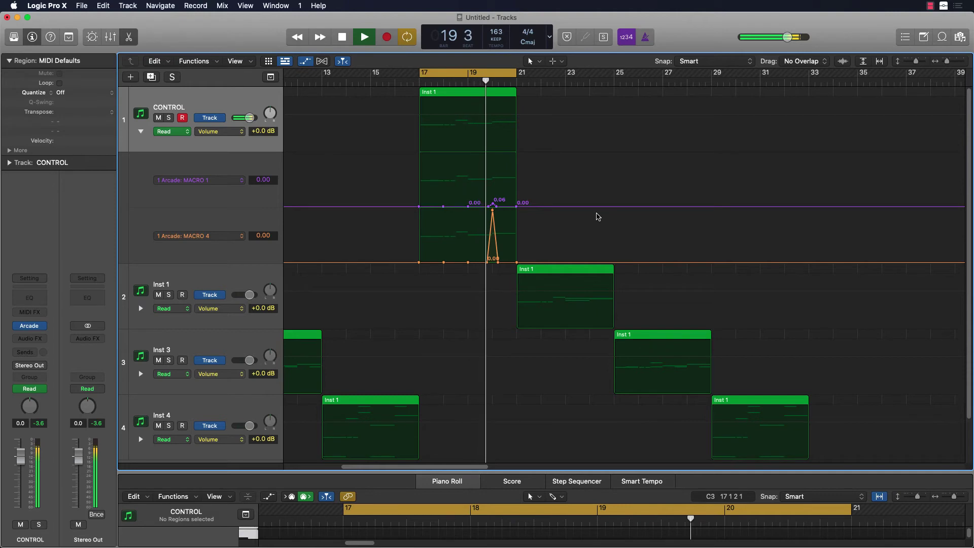
pyautogui.press('space')
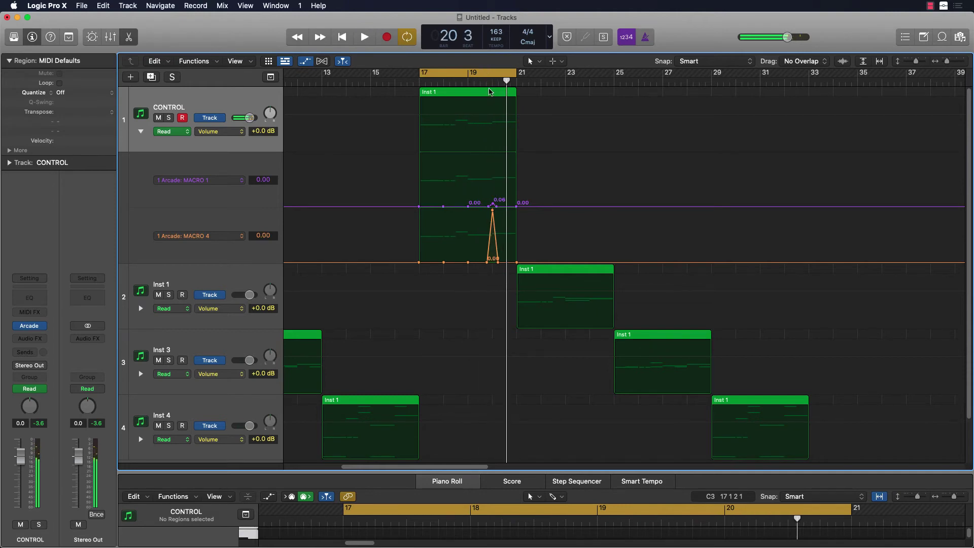
pyautogui.moveTo(492, 82); pyautogui.dragTo(468, 84)
pyautogui.press('space')
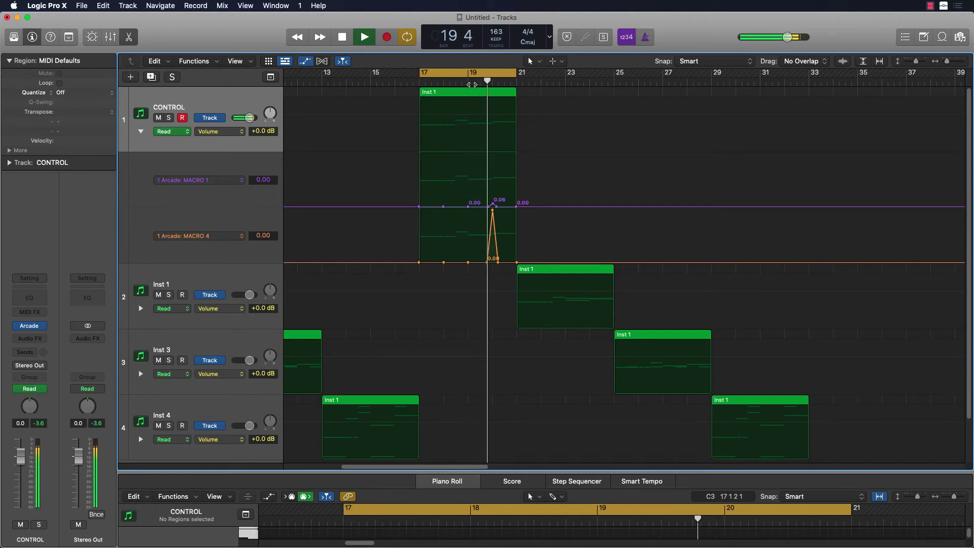
pyautogui.press('space')
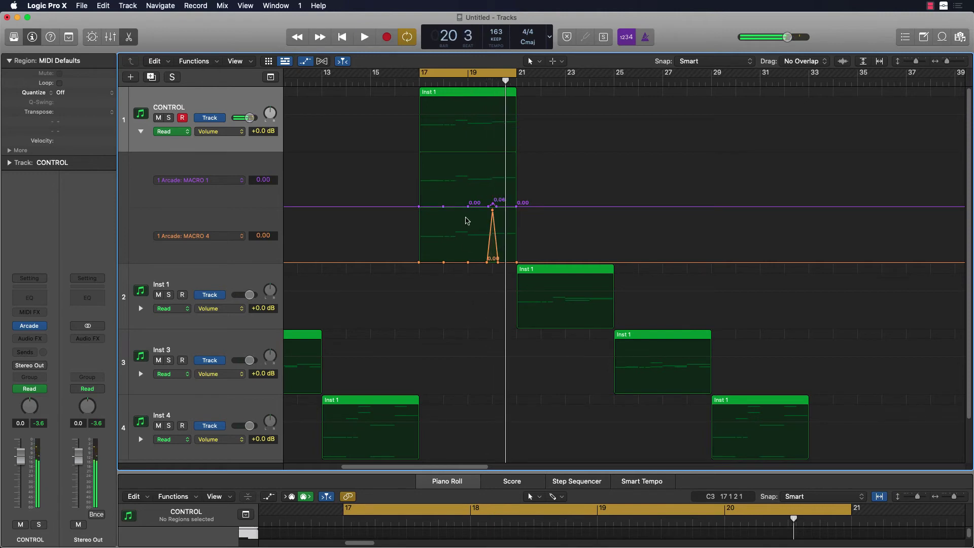
# - Add a MACRO 4 ramp from 0.00 at bar 18 beat 2 to 1.00 at bar 19, dropping straight to 0.00, and audition from bar 17
pyautogui.click(454, 83)
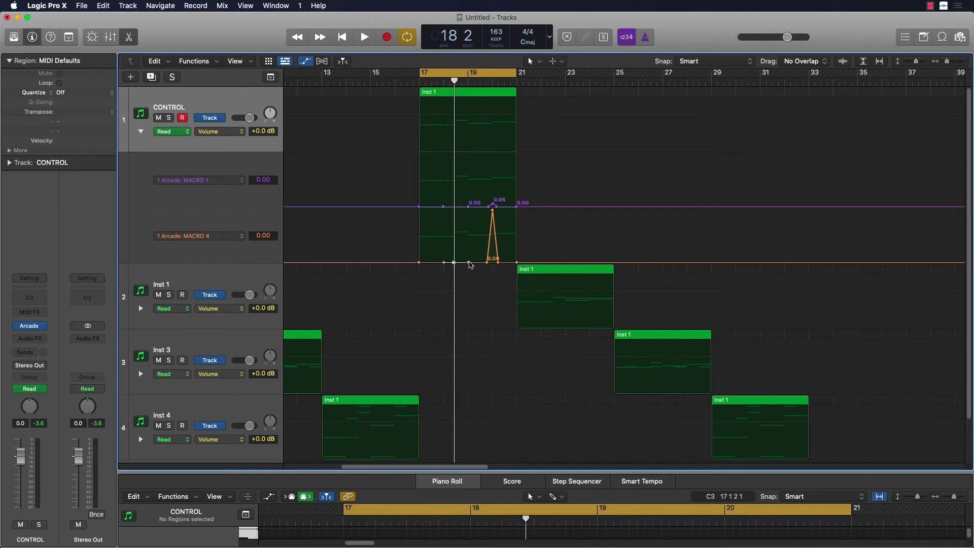
pyautogui.moveTo(468, 262); pyautogui.dragTo(468, 209)
pyautogui.moveTo(472, 223); pyautogui.dragTo(468, 262)
pyautogui.moveTo(453, 81); pyautogui.dragTo(424, 82)
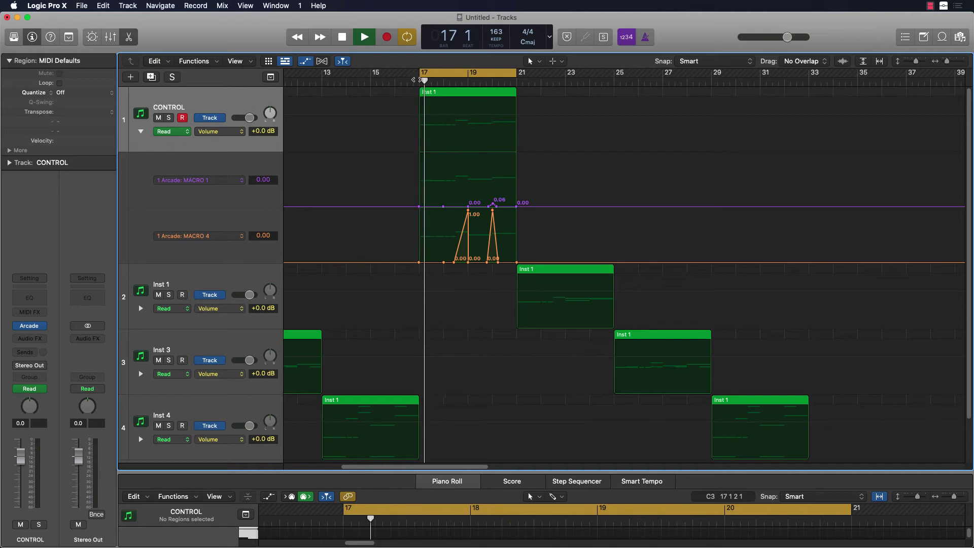
pyautogui.press('space')
pyautogui.press('space')
pyautogui.press('space')
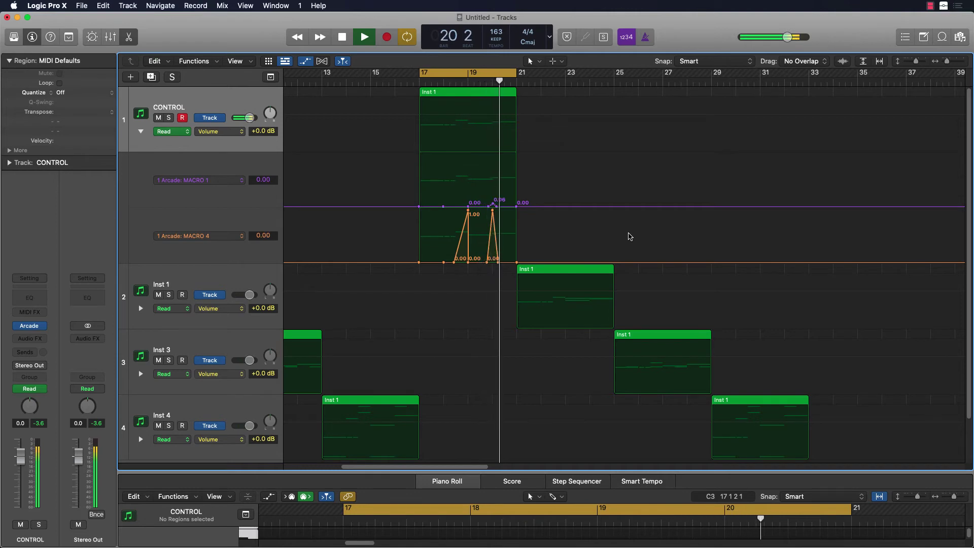
# - Flatten the MACRO 1 peak at bar 20 to 0.00, and build a MACRO 1 ramp from bar 18 beat 2 to 1.00 at bar 19, dropping straight to 0.00
pyautogui.press('space')
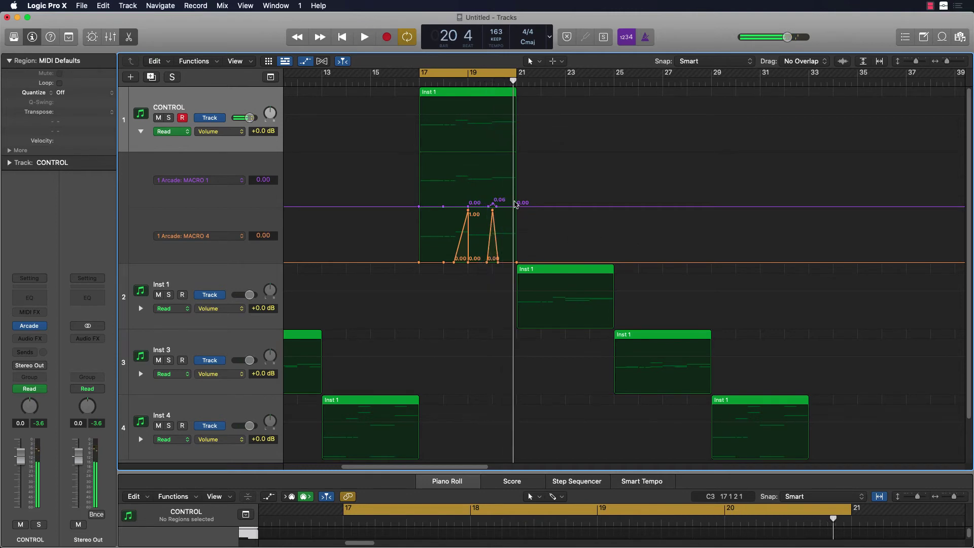
pyautogui.moveTo(492, 203); pyautogui.dragTo(492, 207)
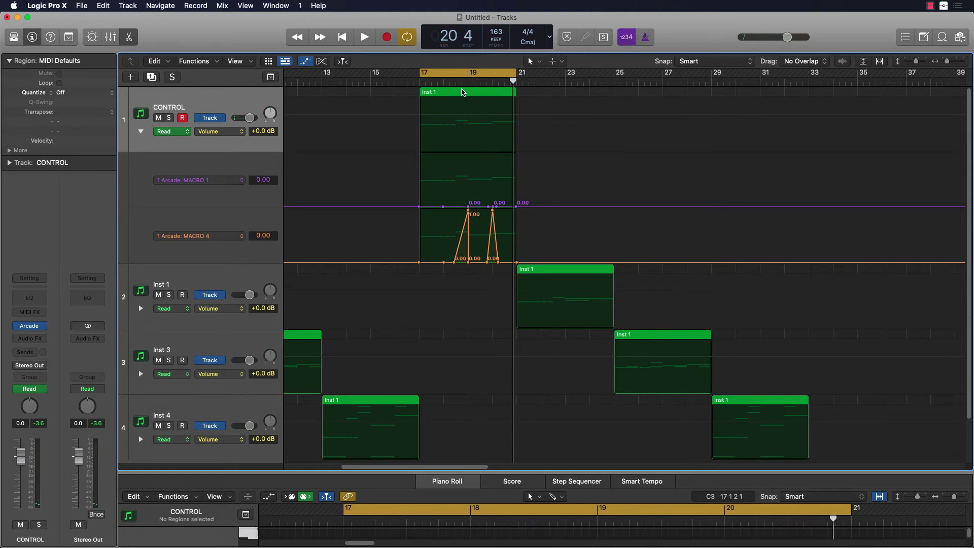
pyautogui.moveTo(463, 82); pyautogui.dragTo(455, 82)
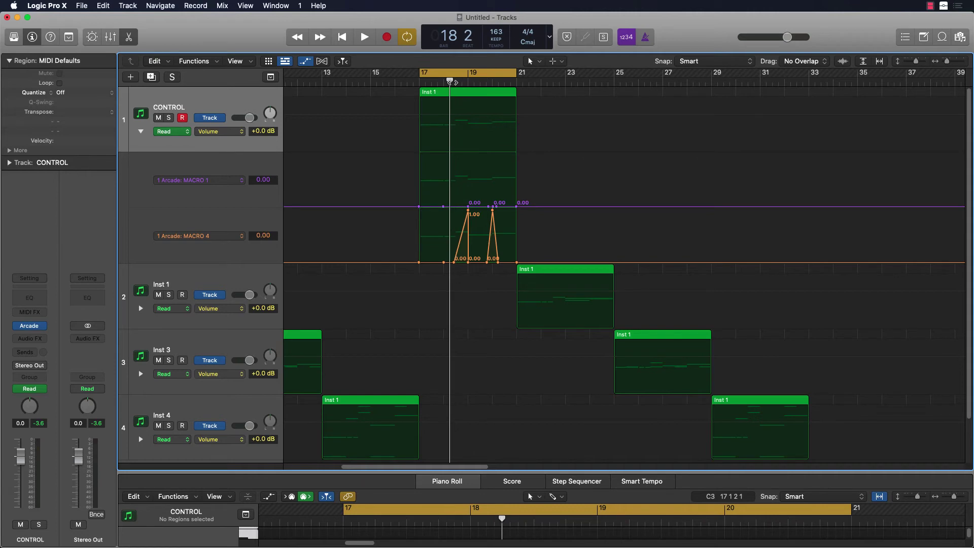
pyautogui.moveTo(455, 82); pyautogui.dragTo(450, 81)
pyautogui.moveTo(469, 209); pyautogui.dragTo(467, 154)
pyautogui.click(467, 83)
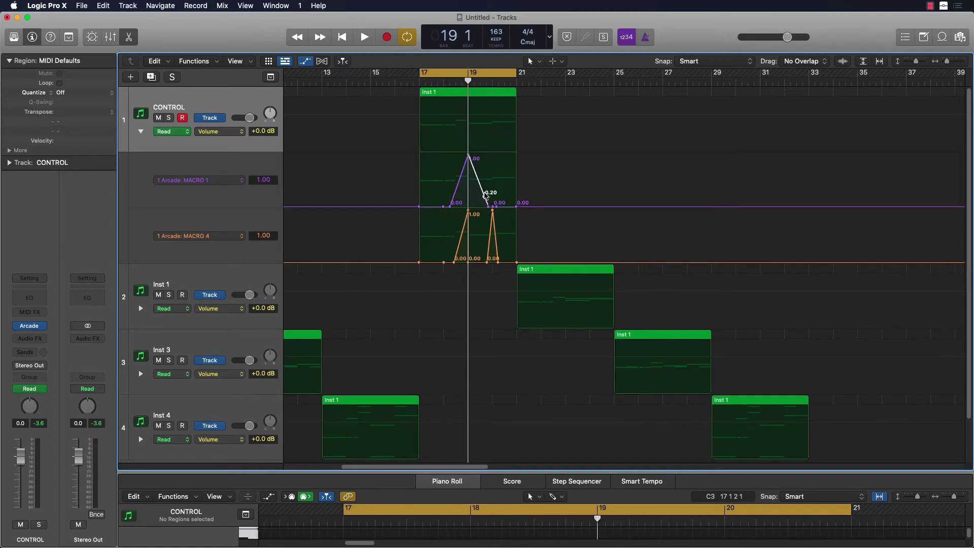
pyautogui.moveTo(485, 196); pyautogui.dragTo(468, 207)
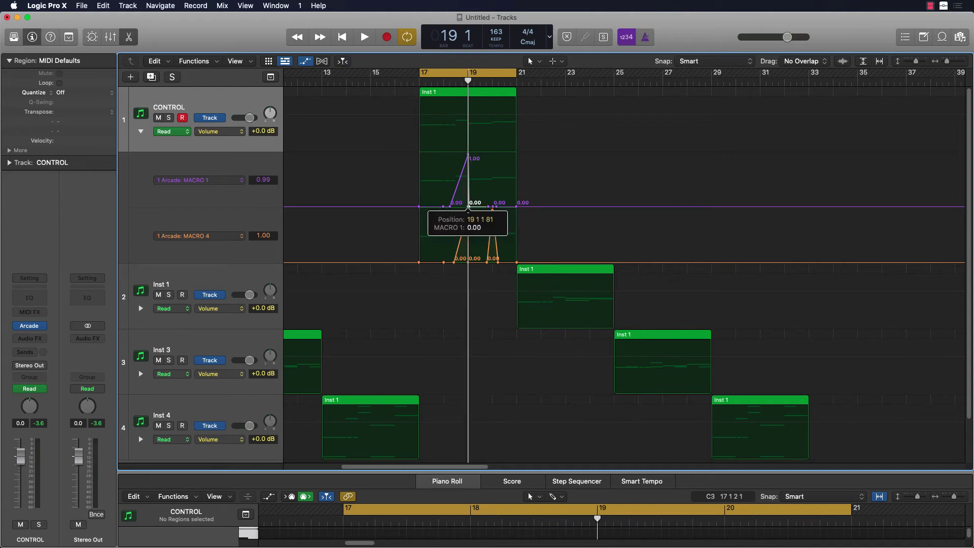
# - Audition the reshaped MACRO 1 automation from bar 17 beat 2 and stop playback in bar 20
pyautogui.moveTo(467, 81); pyautogui.dragTo(425, 86)
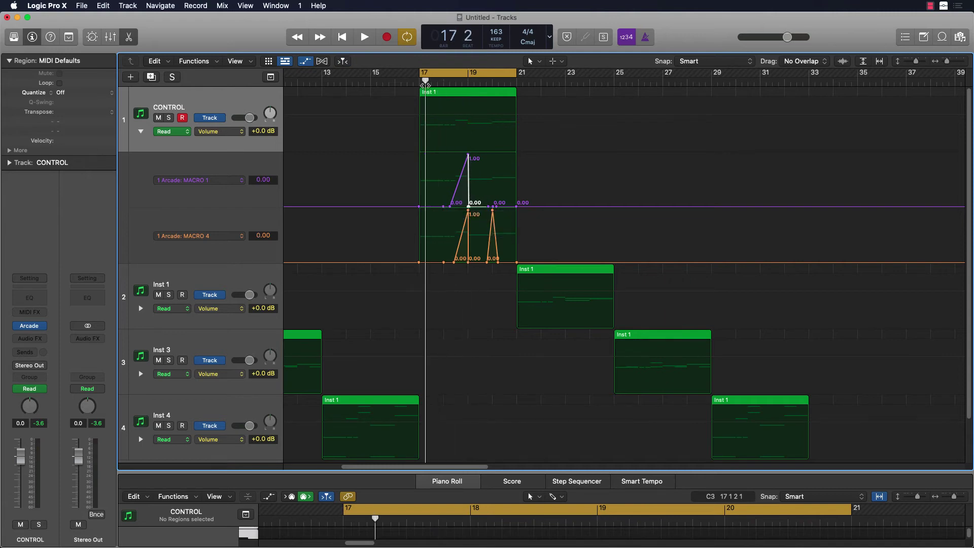
pyautogui.press('space')
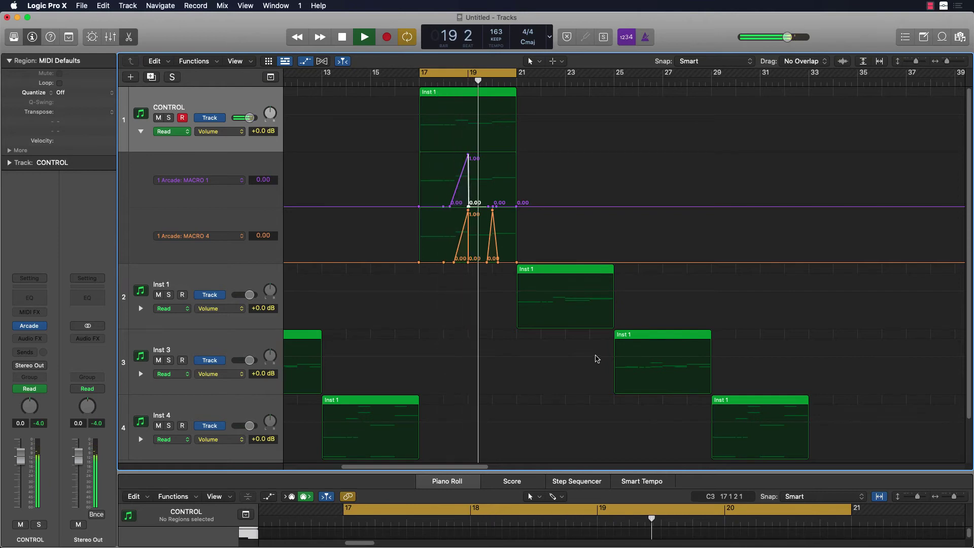
pyautogui.press('space')
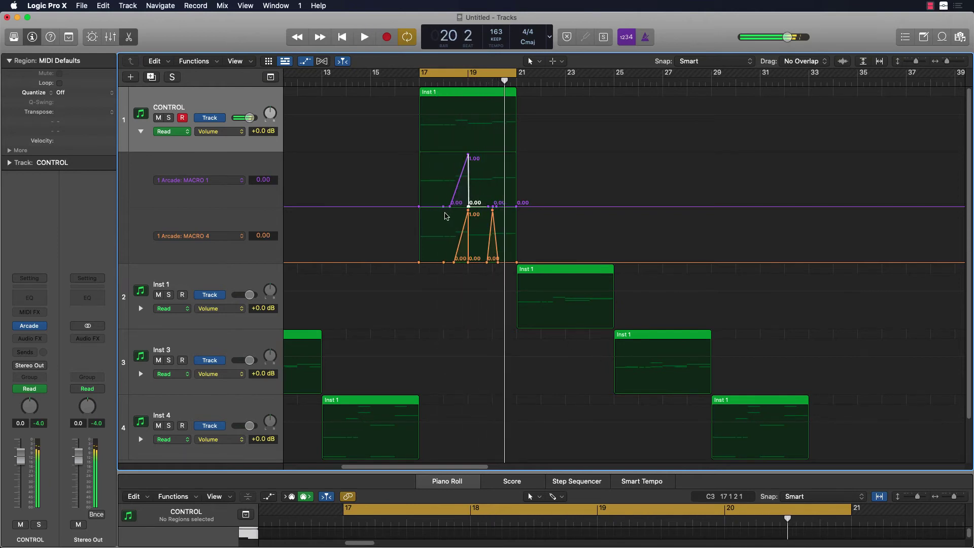
# - Shorten the MACRO 1 ramp by moving its starting point to about bar 18 beat 4, and audition the change
pyautogui.moveTo(450, 206); pyautogui.dragTo(461, 209)
pyautogui.press('space')
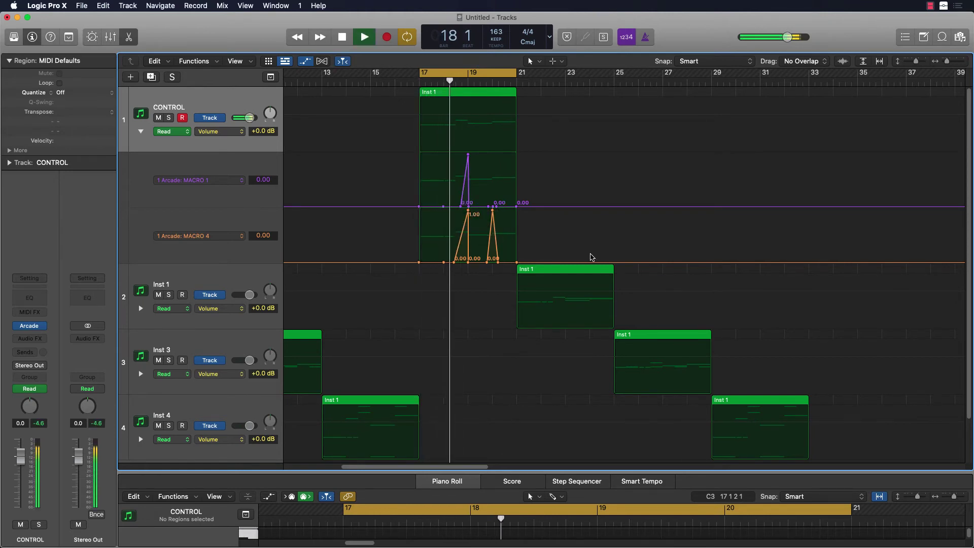
pyautogui.press('space')
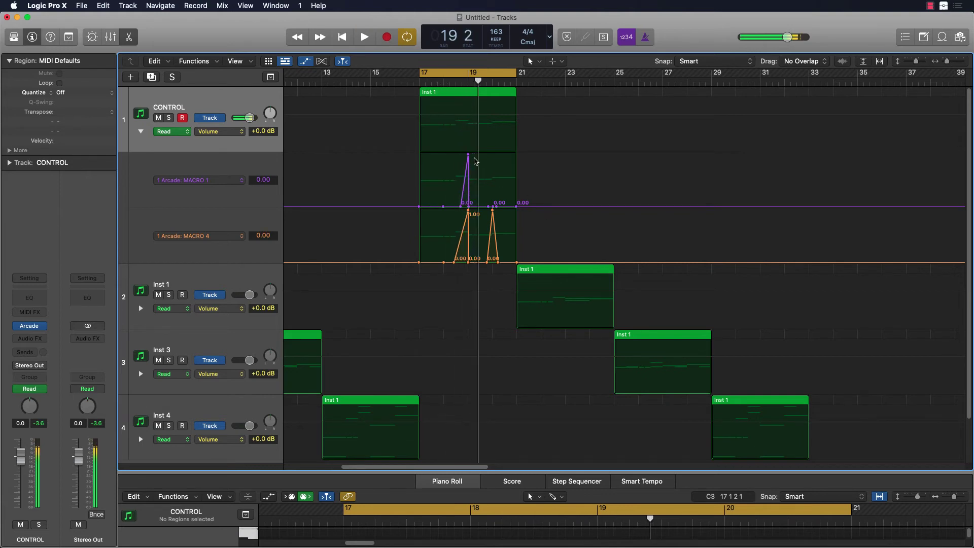
# - Lower the MACRO 1 peak at bar 19 in two stages to roughly a third of full height, auditioning after each change
pyautogui.moveTo(469, 157); pyautogui.dragTo(468, 176)
pyautogui.press('space')
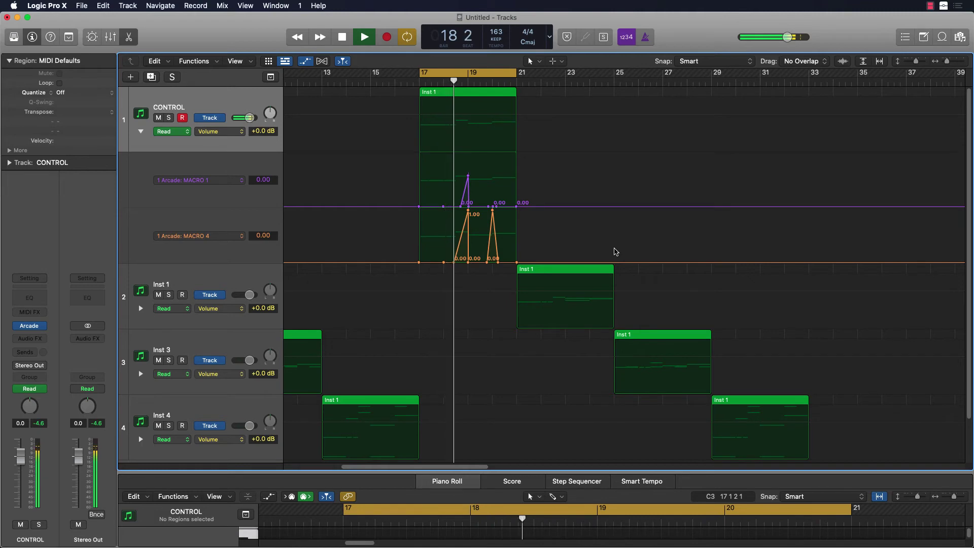
pyautogui.press('space')
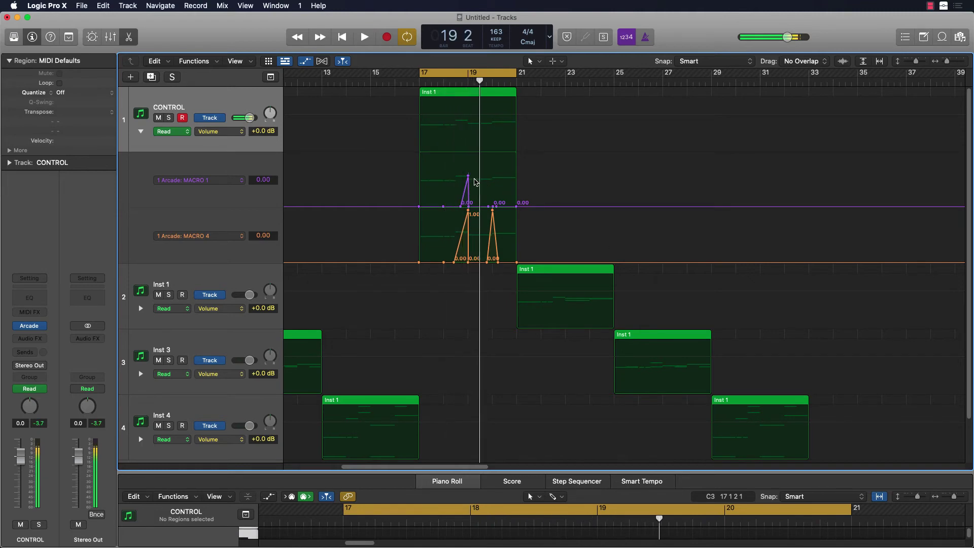
pyautogui.moveTo(468, 177); pyautogui.dragTo(468, 191)
pyautogui.press('space')
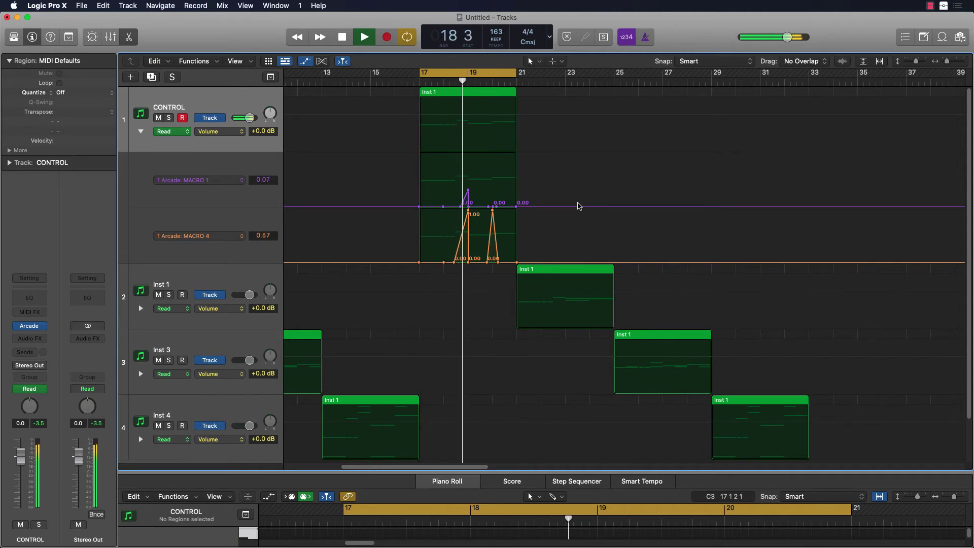
pyautogui.press('space')
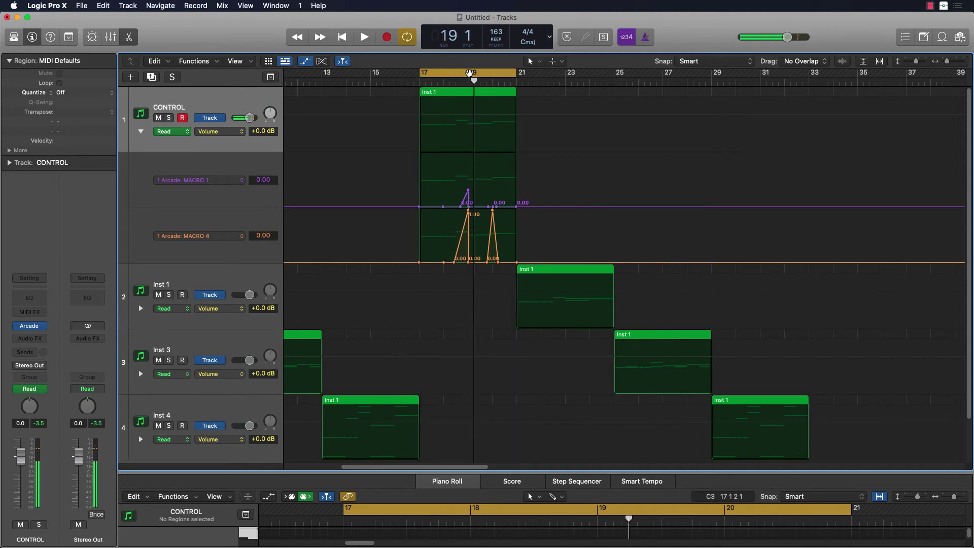
# - Shift the cycle range to bars 21 to 25, audition the Inst 1 region from bar 21, and return the playhead to bar 23
pyautogui.moveTo(469, 72); pyautogui.dragTo(564, 71)
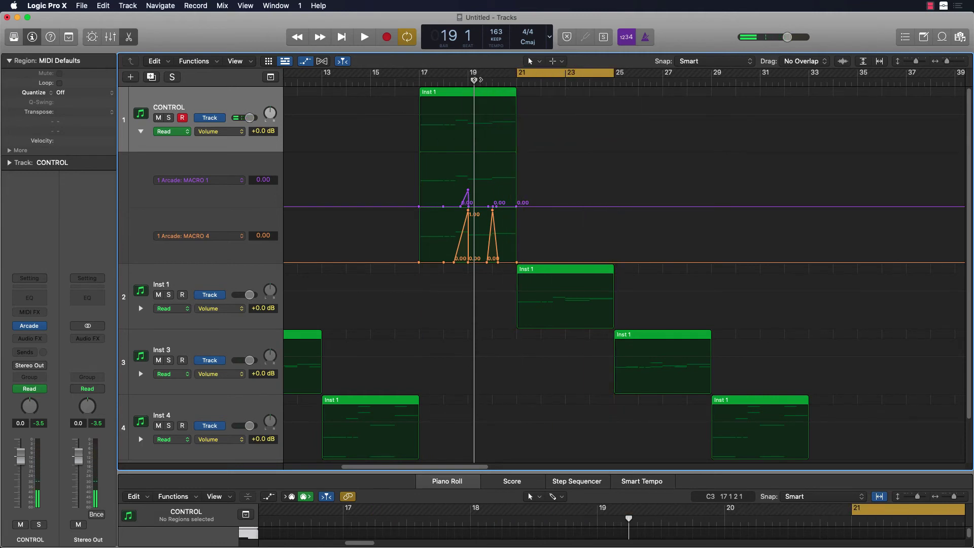
pyautogui.moveTo(474, 80); pyautogui.dragTo(515, 83)
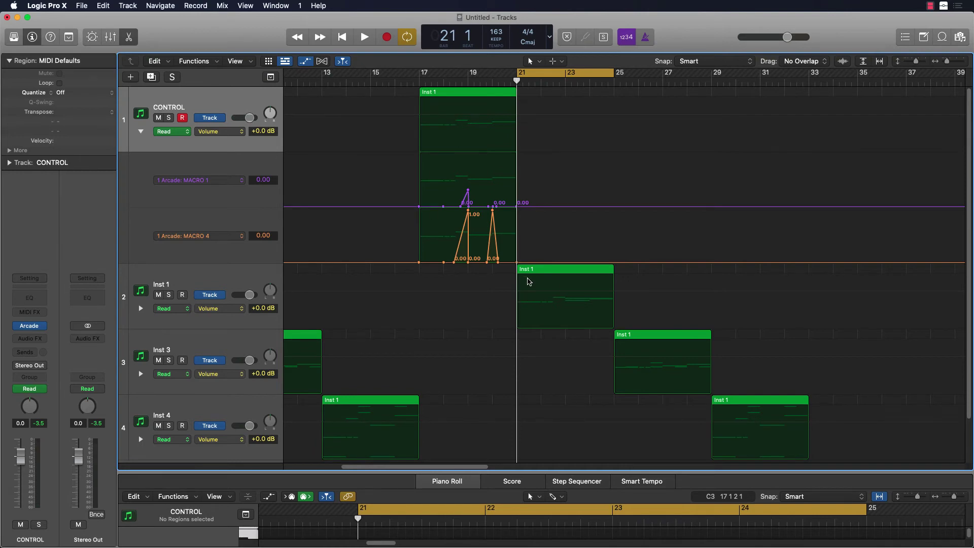
pyautogui.press('space')
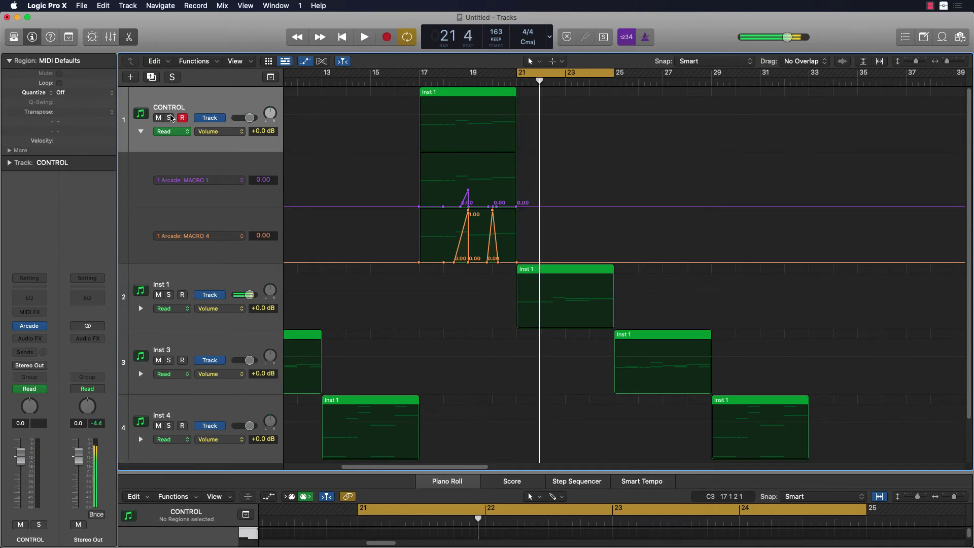
pyautogui.press('space')
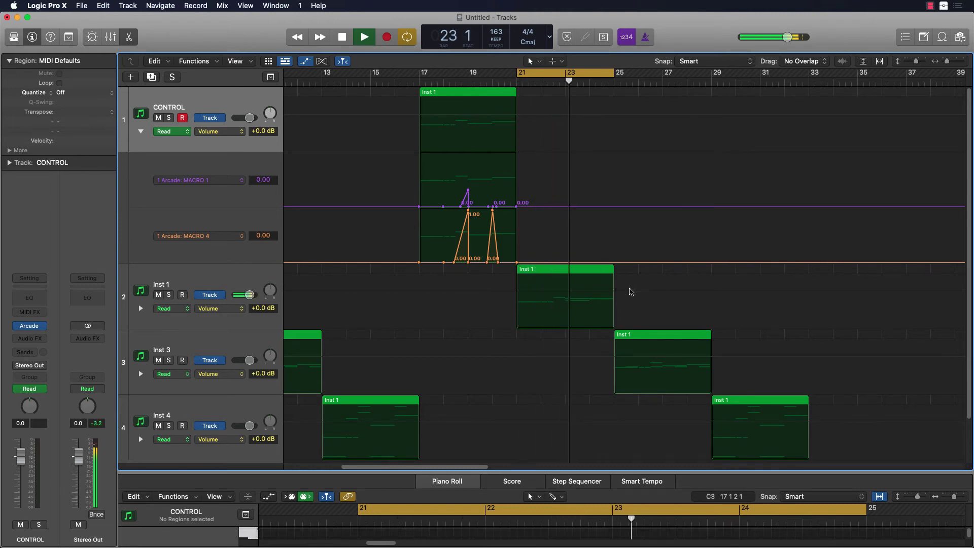
pyautogui.press('space')
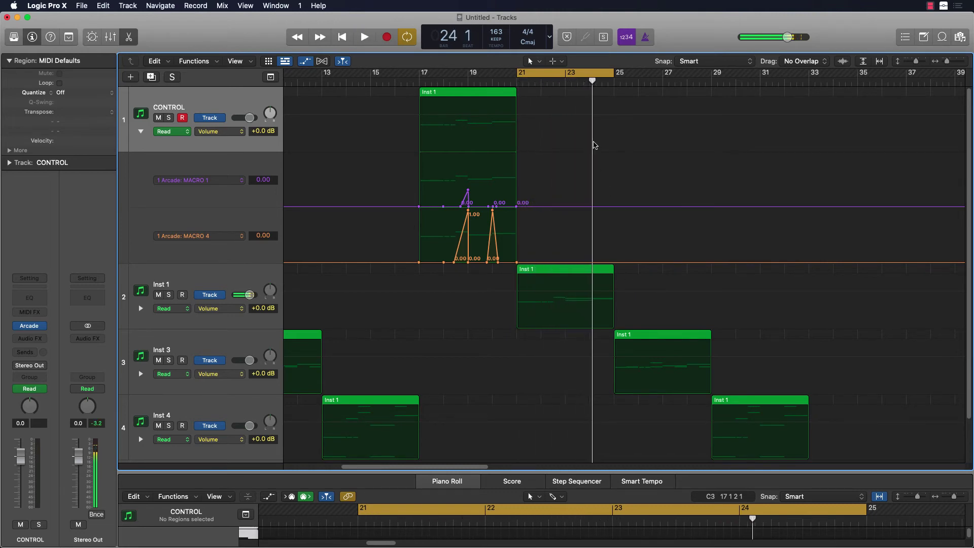
pyautogui.moveTo(587, 81); pyautogui.dragTo(568, 80)
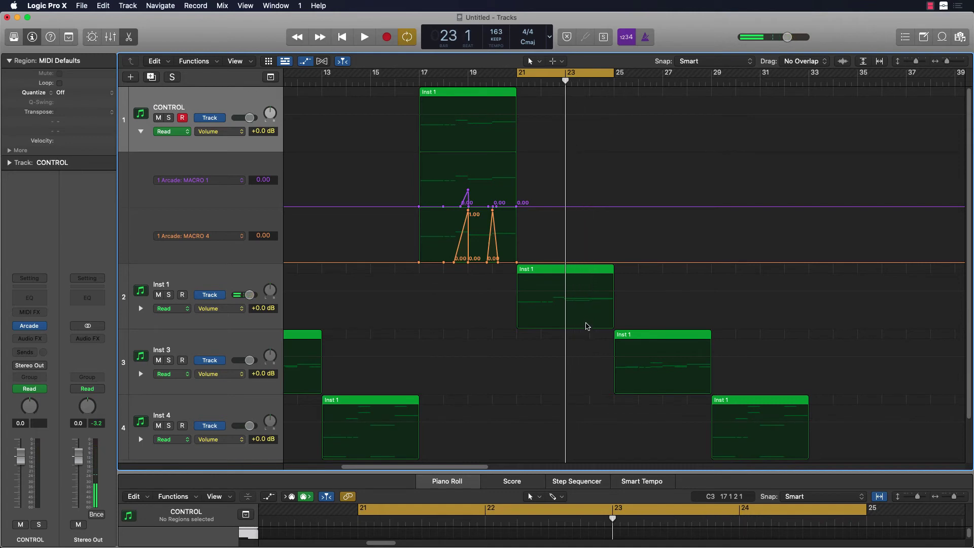
# - Collapse the CONTROL track's automation lanes and show an Arcade MACRO 1 automation lane under the Inst 1 track
pyautogui.click(141, 309)
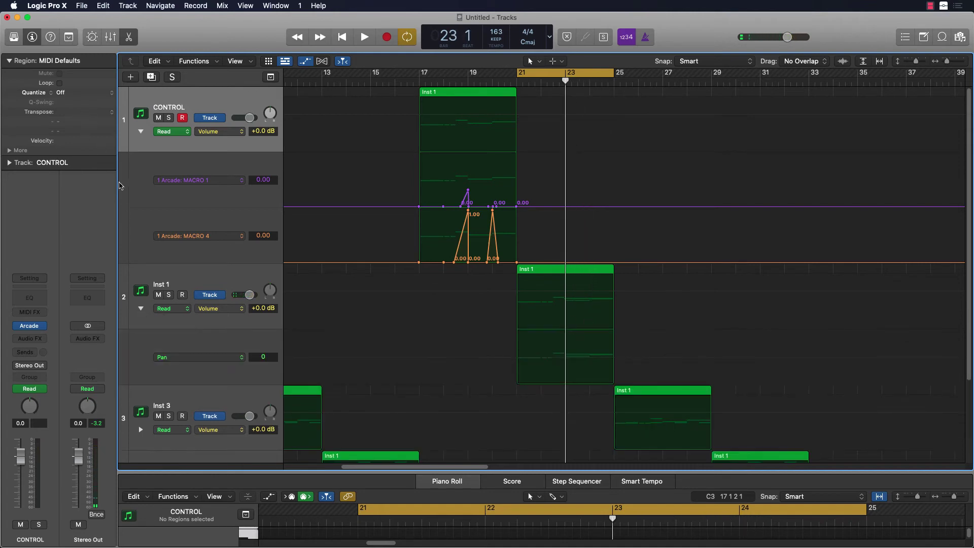
pyautogui.click(140, 131)
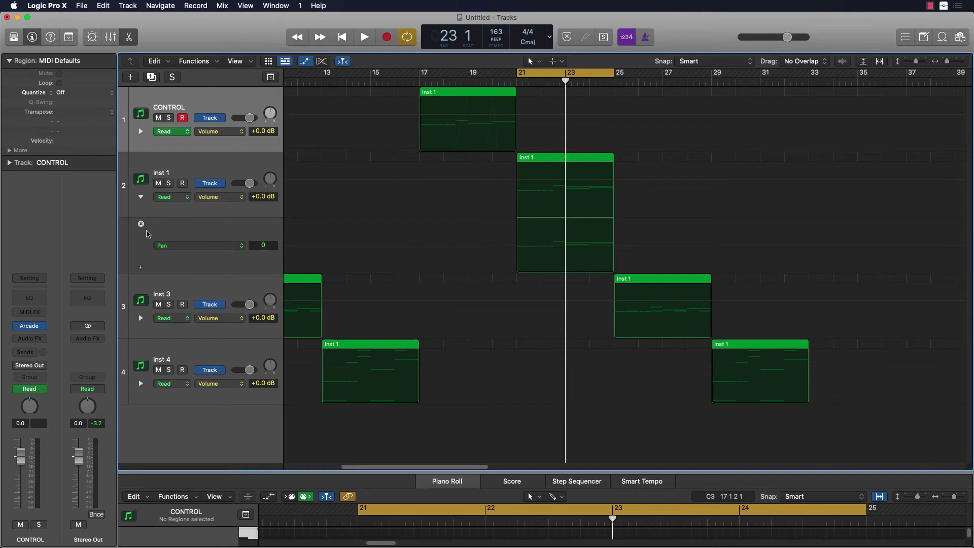
pyautogui.click(175, 247)
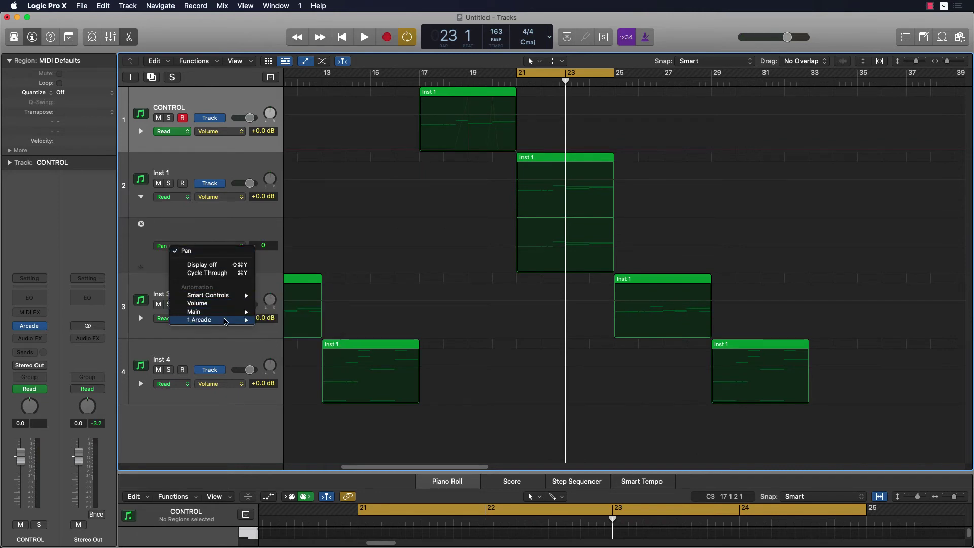
pyautogui.moveTo(222, 319)
pyautogui.scroll(-20, 314, 403)
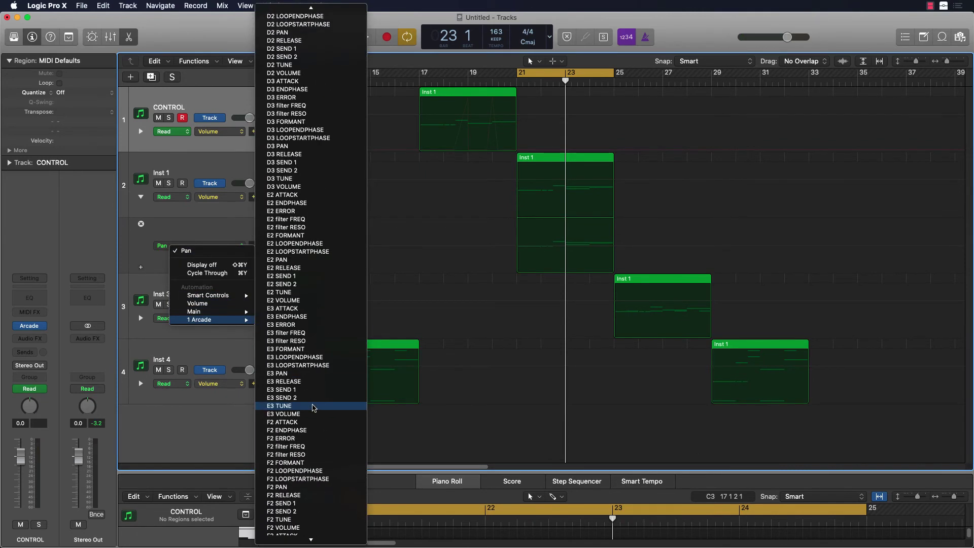
pyautogui.scroll(-20, 314, 403)
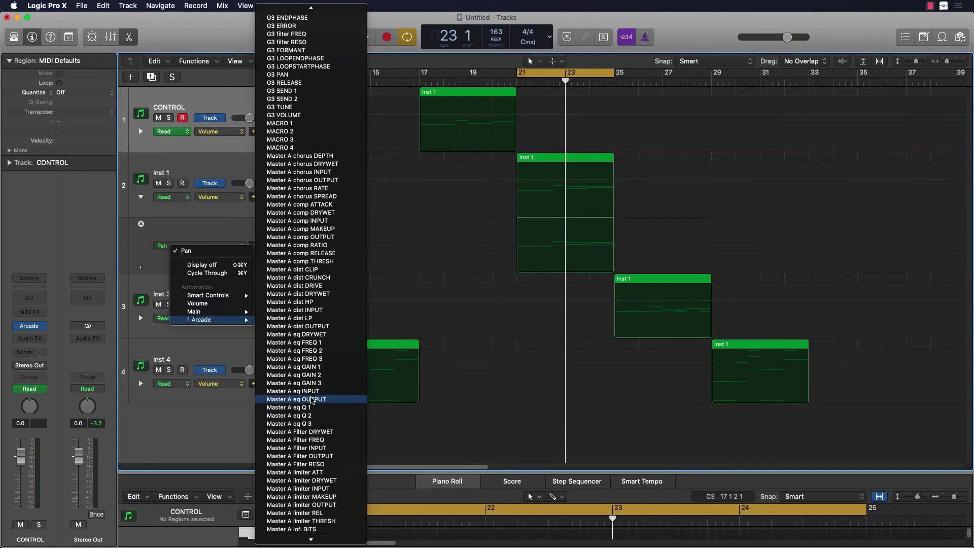
pyautogui.click(280, 124)
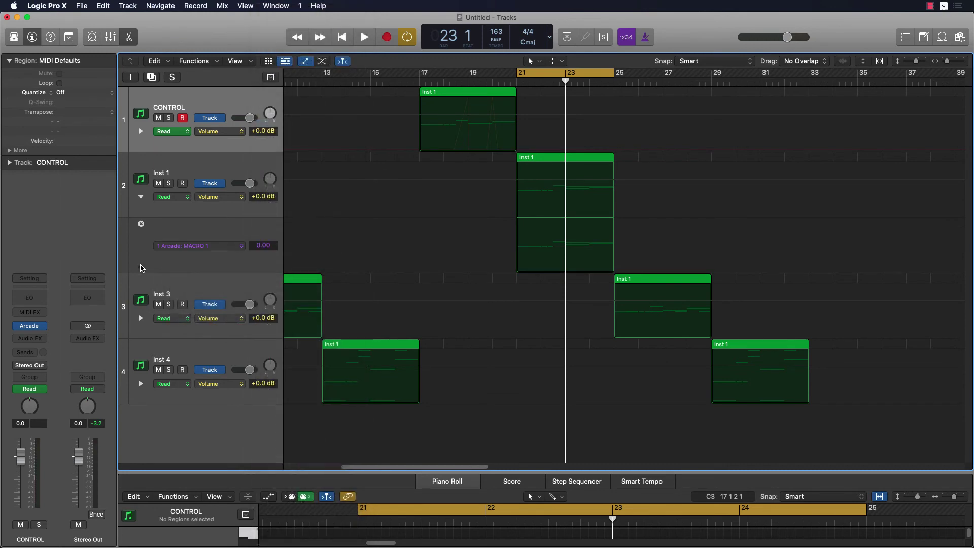
# - Add a second automation lane to the Inst 1 track and assign it to Arcade MACRO 2
pyautogui.click(141, 267)
pyautogui.click(194, 304)
pyautogui.moveTo(228, 371)
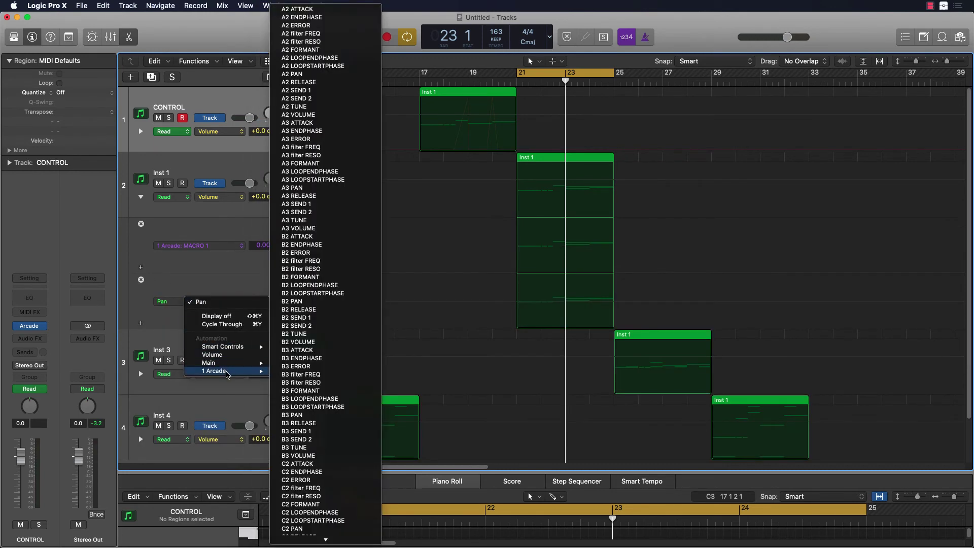
pyautogui.scroll(-15, 324, 380)
pyautogui.scroll(-20, 325, 380)
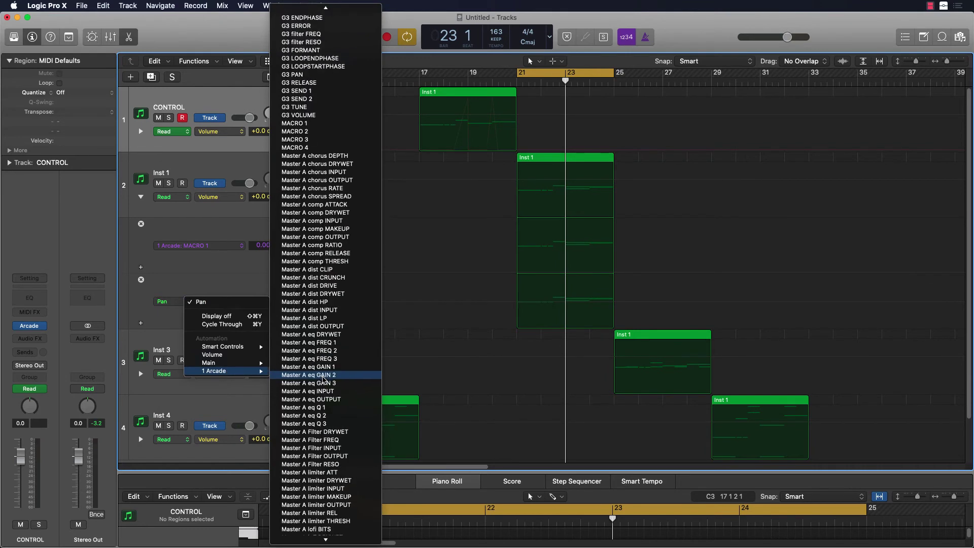
pyautogui.scroll(5, 314, 365)
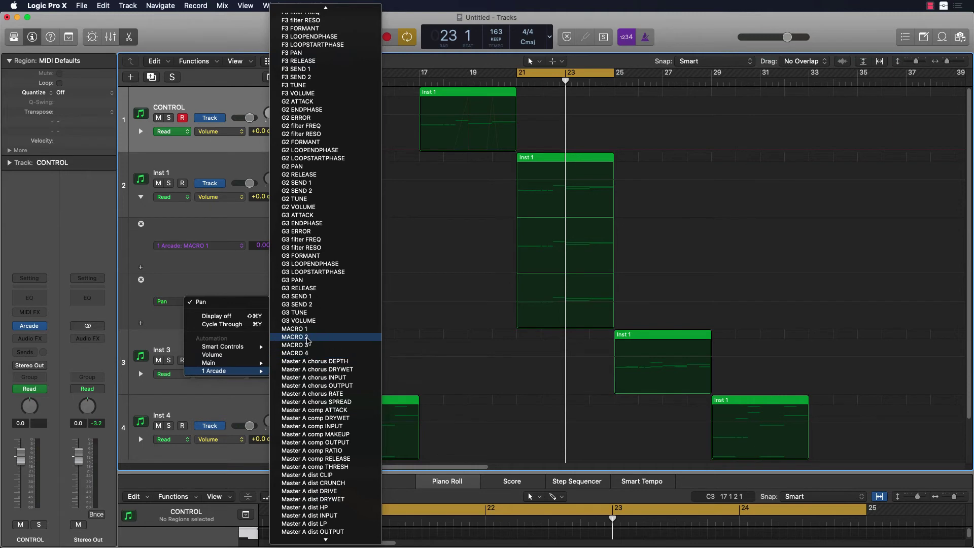
pyautogui.click(182, 311)
# - Add a third automation lane to the Inst 1 track and assign it to Arcade MACRO 4
pyautogui.click(142, 325)
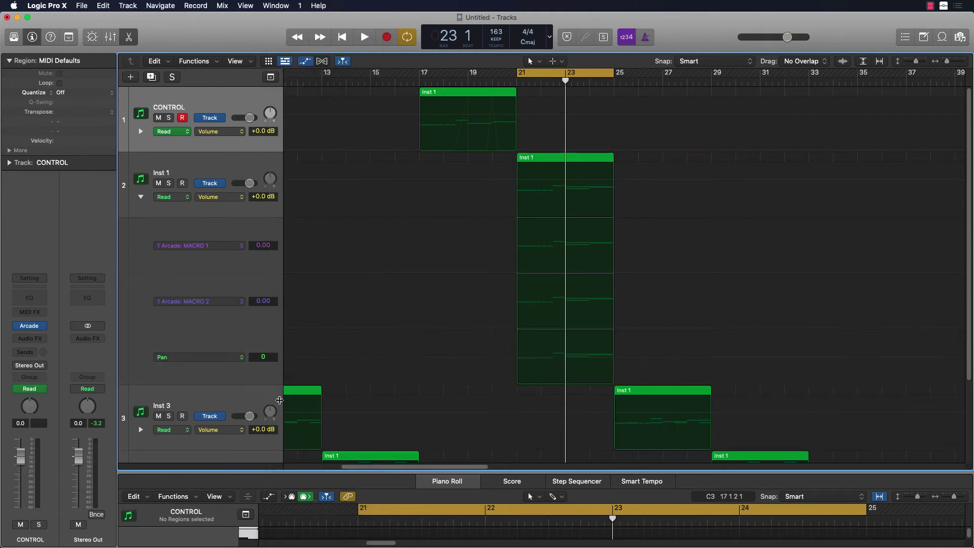
pyautogui.click(179, 361)
pyautogui.moveTo(218, 429)
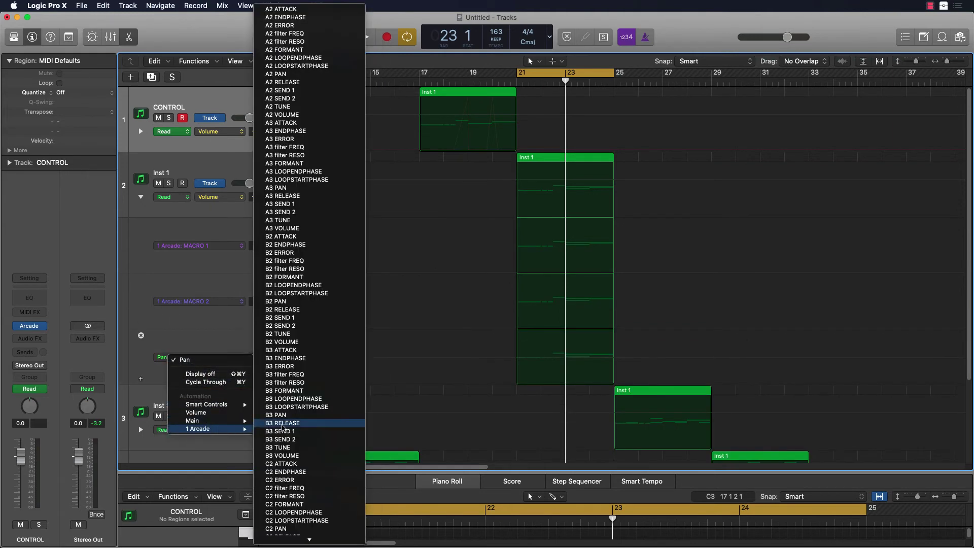
pyautogui.scroll(-2, 294, 421)
pyautogui.scroll(-15, 294, 421)
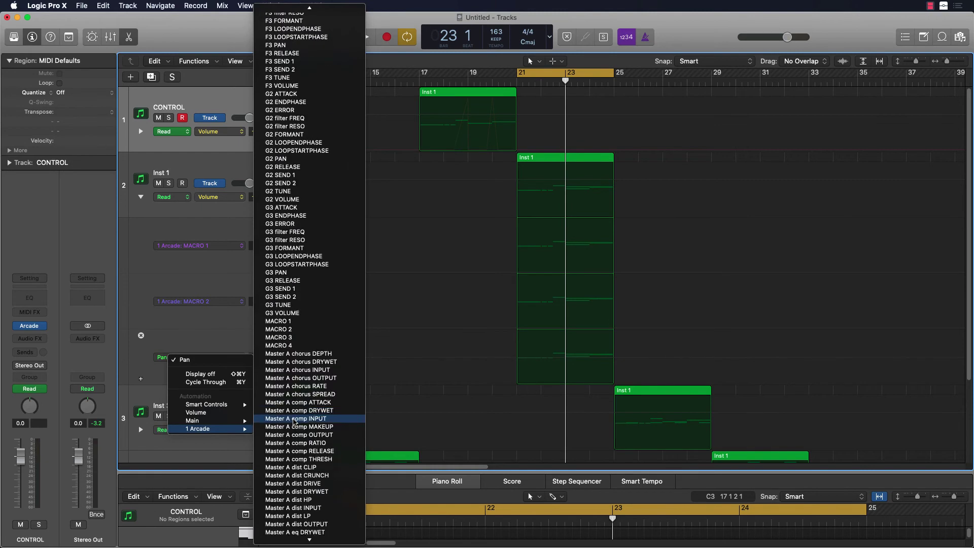
pyautogui.click(294, 361)
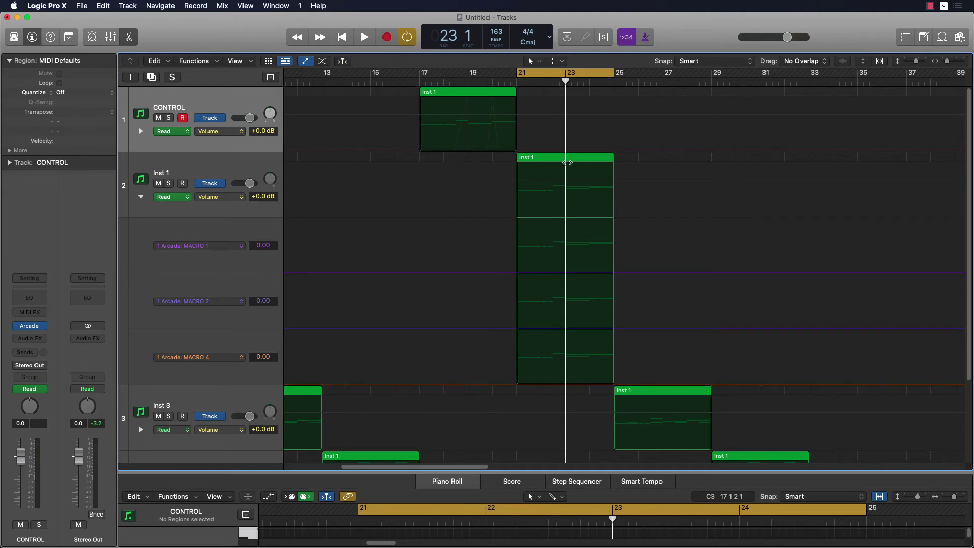
# - Play the Inst 1 region from bar 21 through bar 23 and stop playback
pyautogui.moveTo(565, 81); pyautogui.dragTo(517, 81)
pyautogui.press('space')
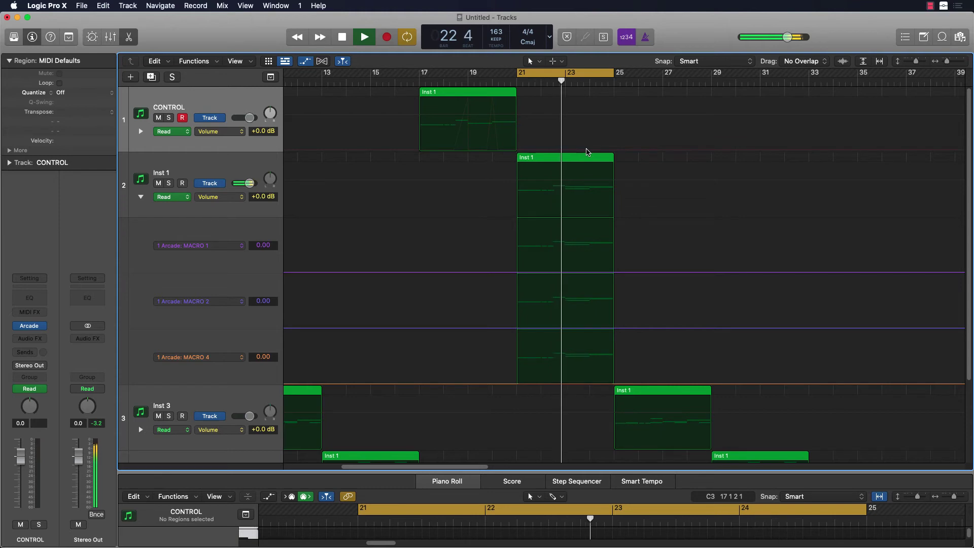
pyautogui.press('space')
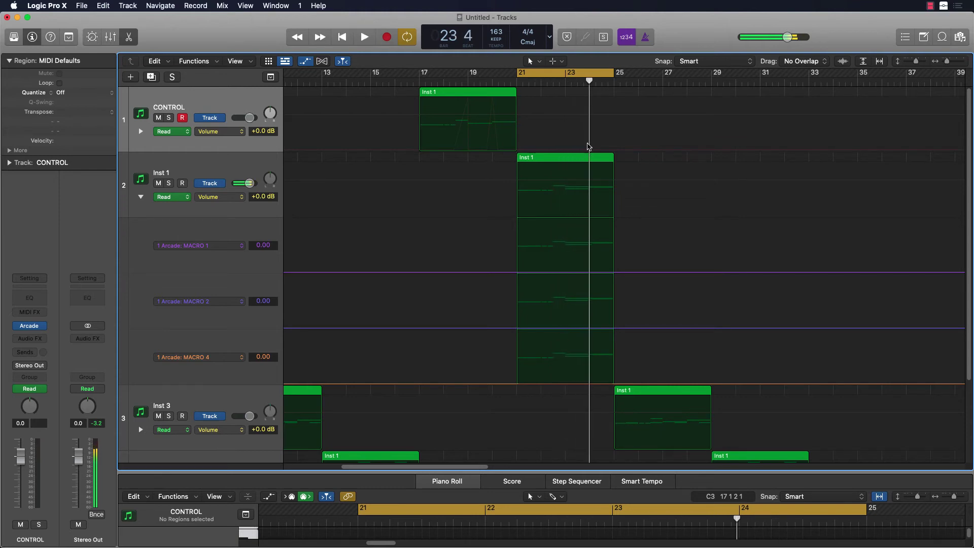
# - Shorten the cycle range to bar 23 only and play the Inst 1 region within it
pyautogui.moveTo(580, 83)
pyautogui.mouseDown()
pyautogui.moveTo(530, 75)
pyautogui.moveTo(589, 75)
pyautogui.mouseUp()
pyautogui.press('space')
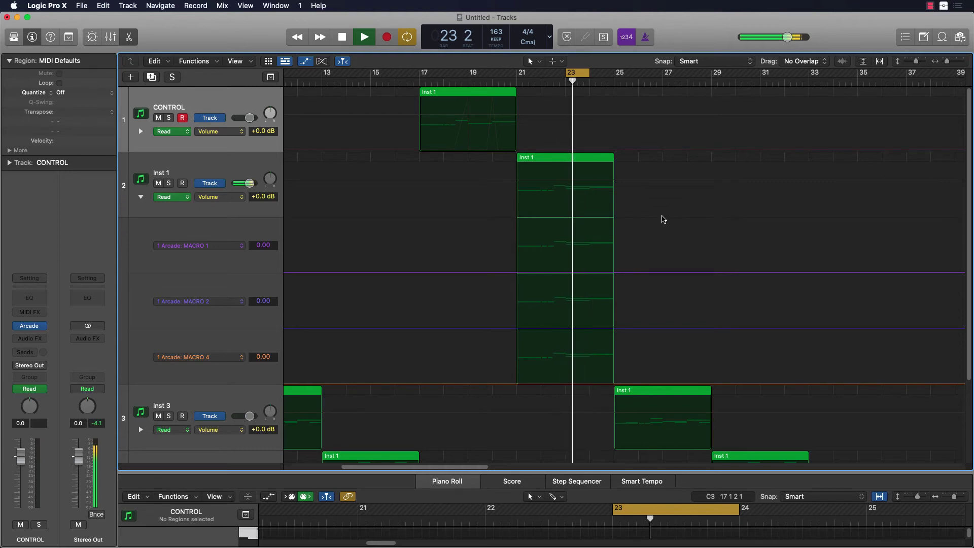
pyautogui.press('space')
# - Add automation points at bar 23 to the MACRO 1, MACRO 2 and MACRO 4 lanes of the Inst 1 track
pyautogui.moveTo(574, 73); pyautogui.dragTo(565, 79)
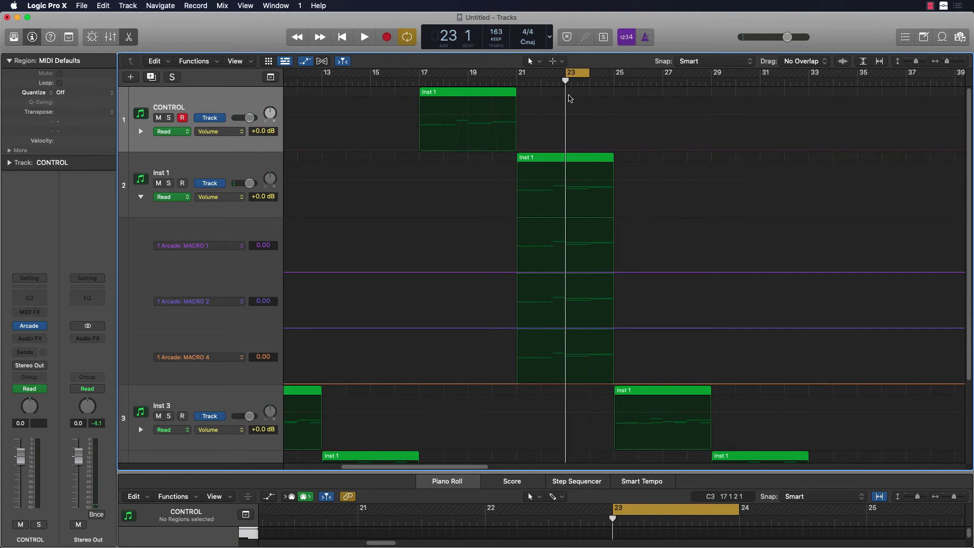
pyautogui.click(565, 273)
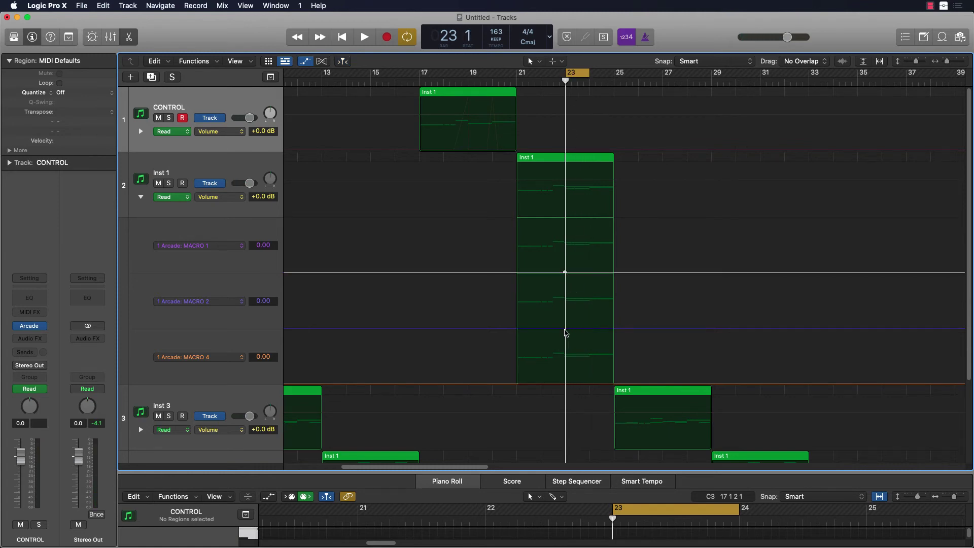
pyautogui.click(565, 329)
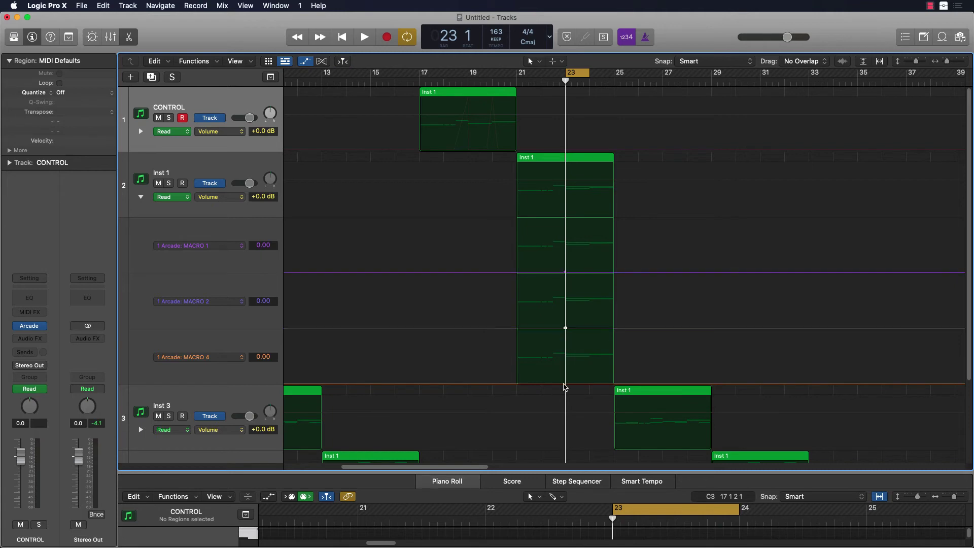
pyautogui.click(565, 384)
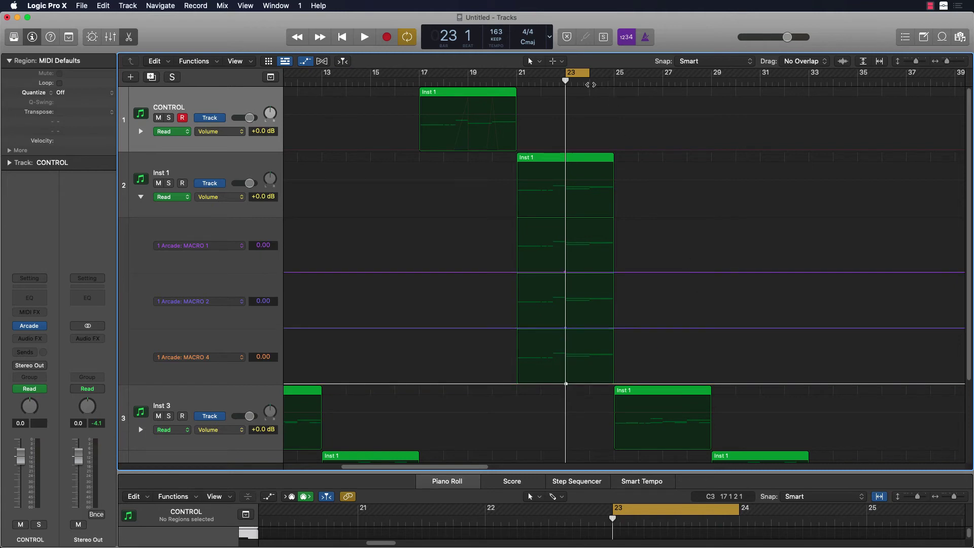
# - Add automation points at bar 24 to the MACRO 1, MACRO 2 and MACRO 4 lanes of the Inst 1 track
pyautogui.click(590, 84)
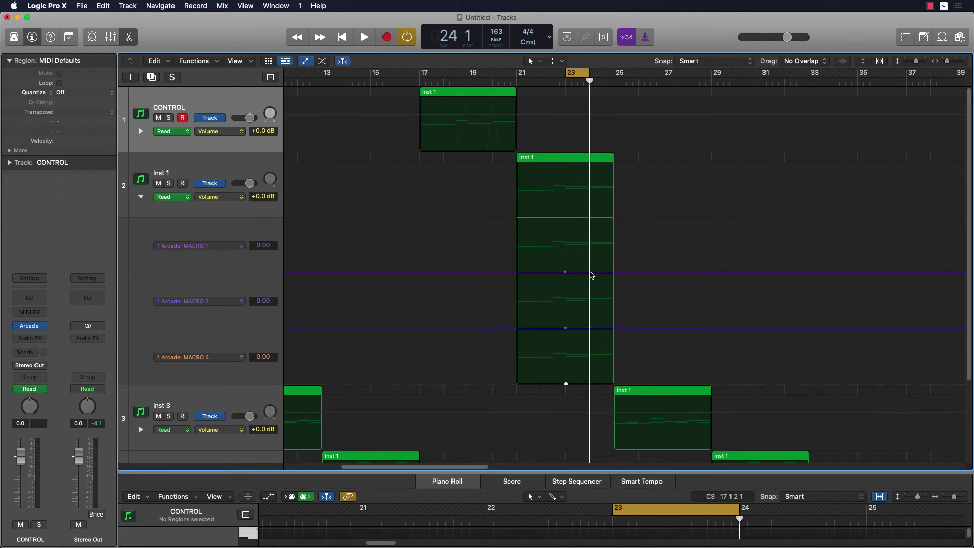
pyautogui.click(590, 272)
pyautogui.click(589, 328)
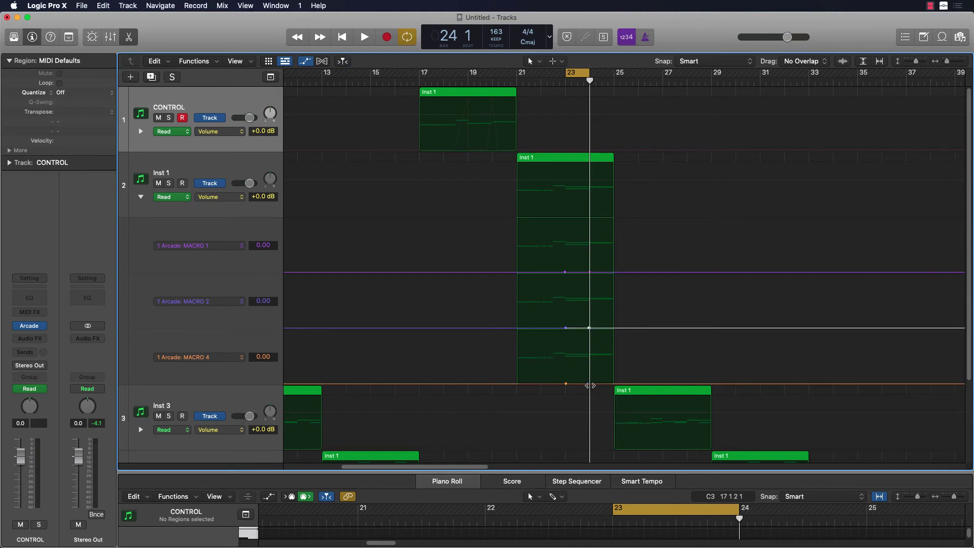
pyautogui.click(590, 383)
# - Add middle automation points at bar 23 beat 3 to Inst 1's MACRO 1, MACRO 2 and MACRO 4 lanes
pyautogui.moveTo(580, 384)
pyautogui.mouseDown()
pyautogui.moveTo(573, 346)
pyautogui.moveTo(575, 388)
pyautogui.mouseUp()
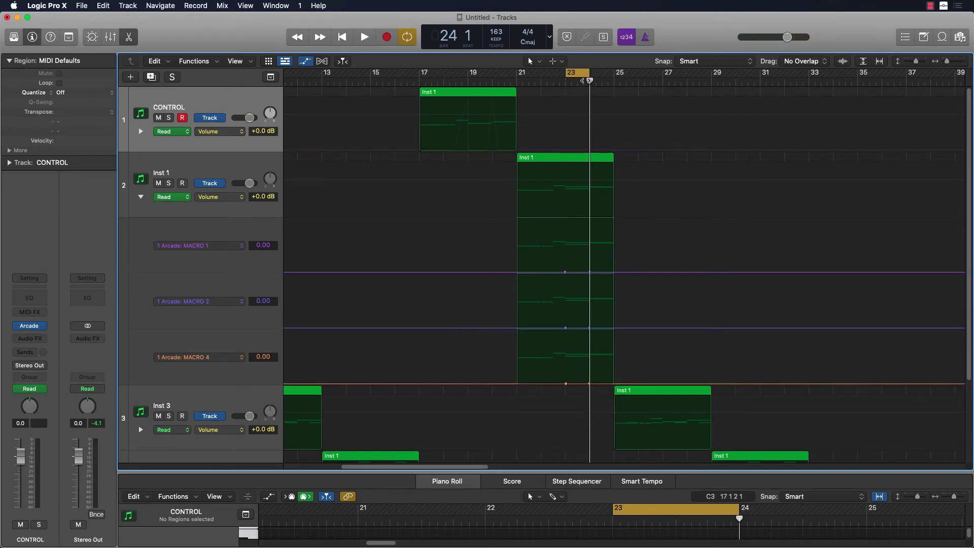
pyautogui.moveTo(585, 85); pyautogui.dragTo(581, 89)
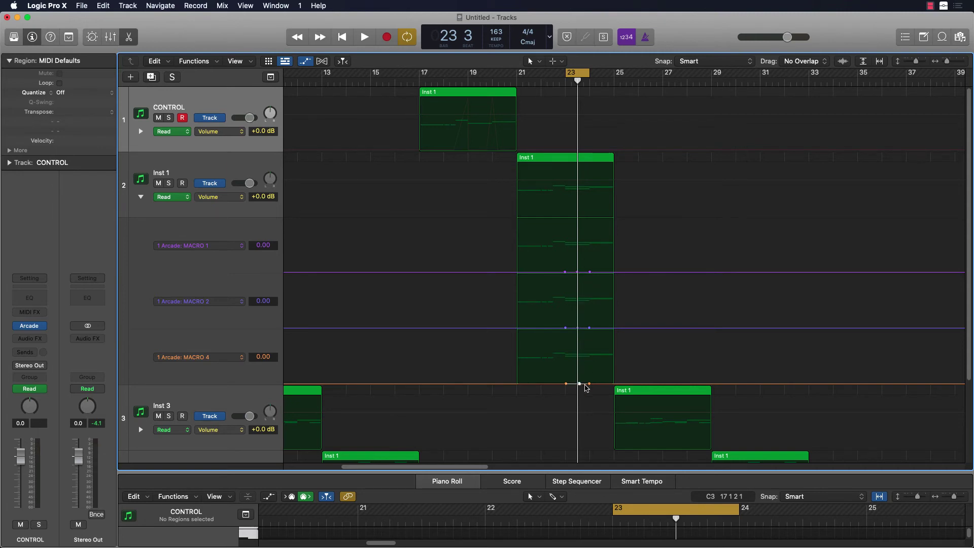
pyautogui.moveTo(579, 383); pyautogui.dragTo(578, 384)
# - Raise the bar 23 beat 3 points to 1.00 on Inst 1's MACRO 1, MACRO 2 and MACRO 4 lanes
pyautogui.moveTo(576, 272); pyautogui.dragTo(576, 220)
pyautogui.moveTo(580, 329); pyautogui.dragTo(578, 328)
pyautogui.moveTo(577, 283); pyautogui.dragTo(577, 276)
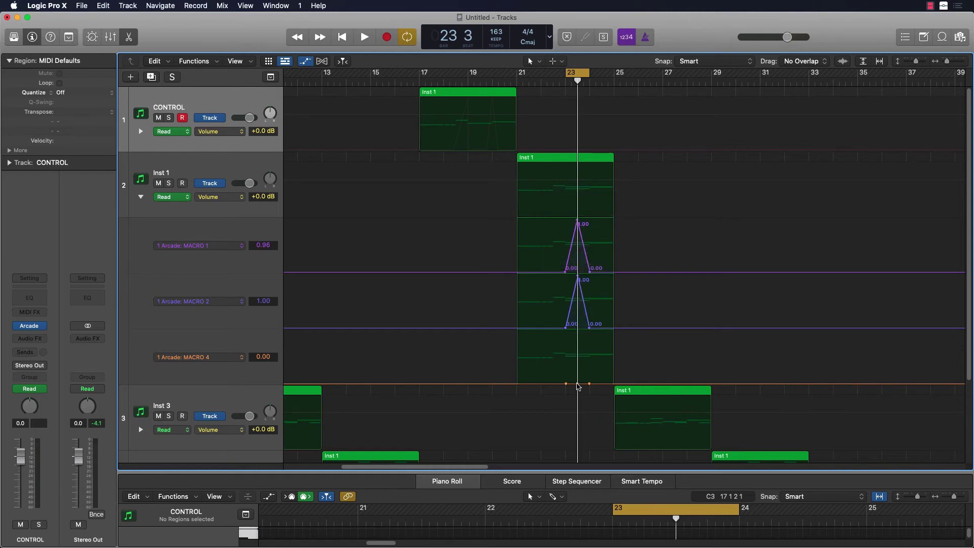
pyautogui.moveTo(577, 384); pyautogui.dragTo(578, 332)
# - Play the new macro spikes on Inst 1 in a loop from bar 23 and stop playback
pyautogui.moveTo(578, 80); pyautogui.dragTo(567, 79)
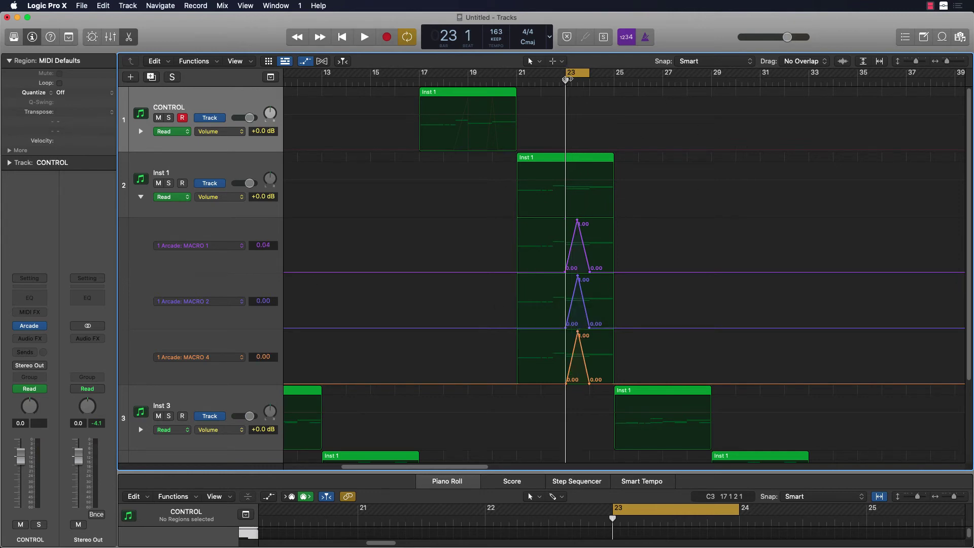
pyautogui.press('space')
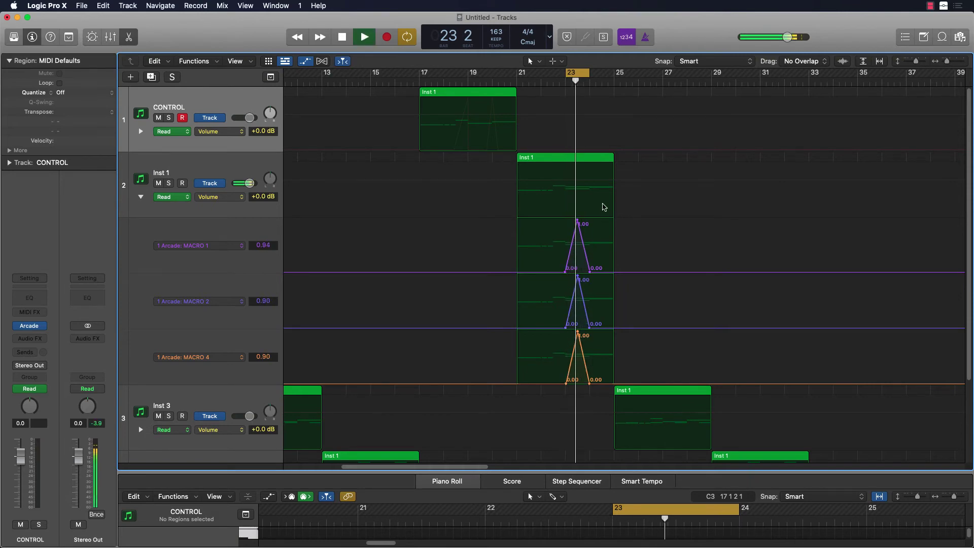
pyautogui.press('space')
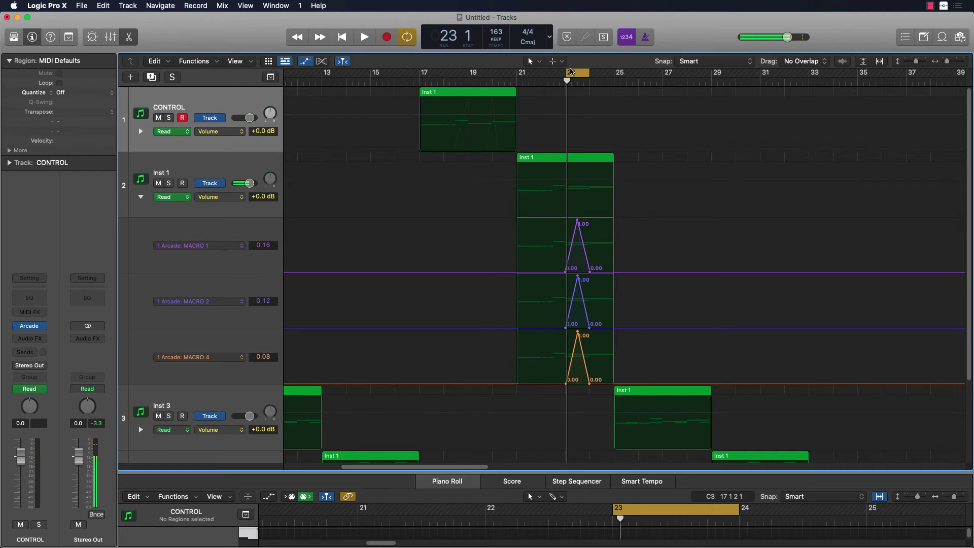
# - Extend the cycle range to span bars 21 to 25 and play the whole Inst 1 region
pyautogui.moveTo(566, 73); pyautogui.dragTo(614, 72)
pyautogui.press('space')
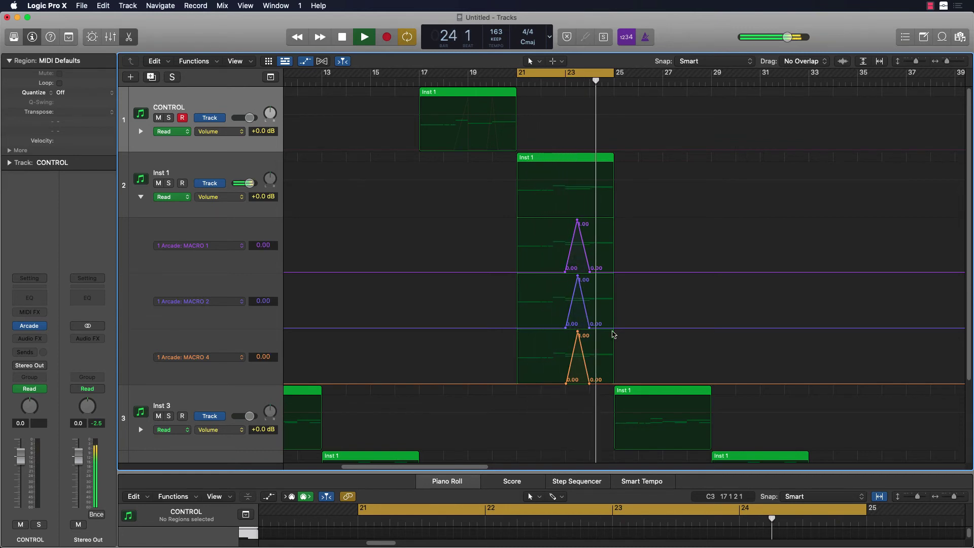
pyautogui.press('space')
# - Move the closing point of Inst 1's MACRO 4 spike to bar 25 and play the region
pyautogui.moveTo(590, 385); pyautogui.dragTo(615, 382)
pyautogui.press('space')
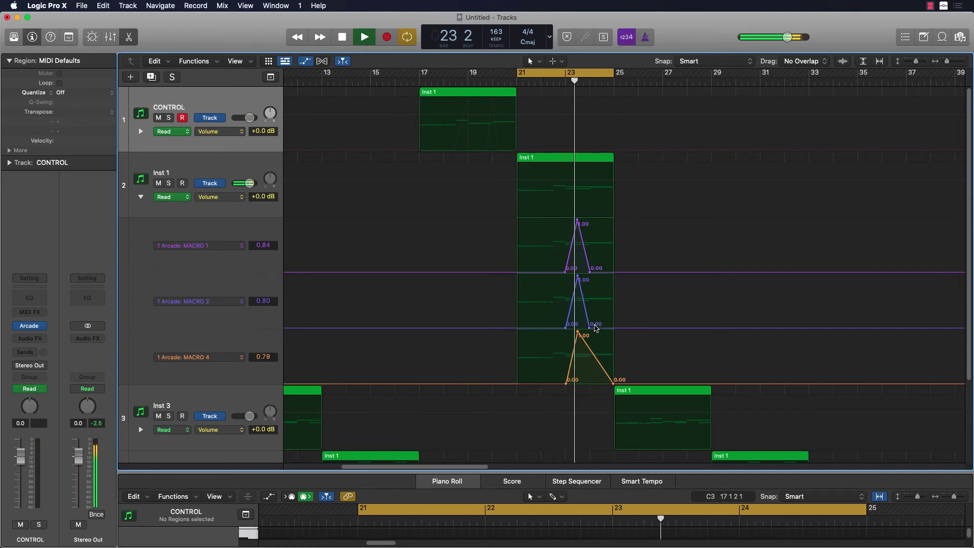
pyautogui.press('space')
# - Move the closing point of Inst 1's MACRO 2 spike to bar 25 and play back the longer fall
pyautogui.moveTo(590, 328); pyautogui.dragTo(601, 328)
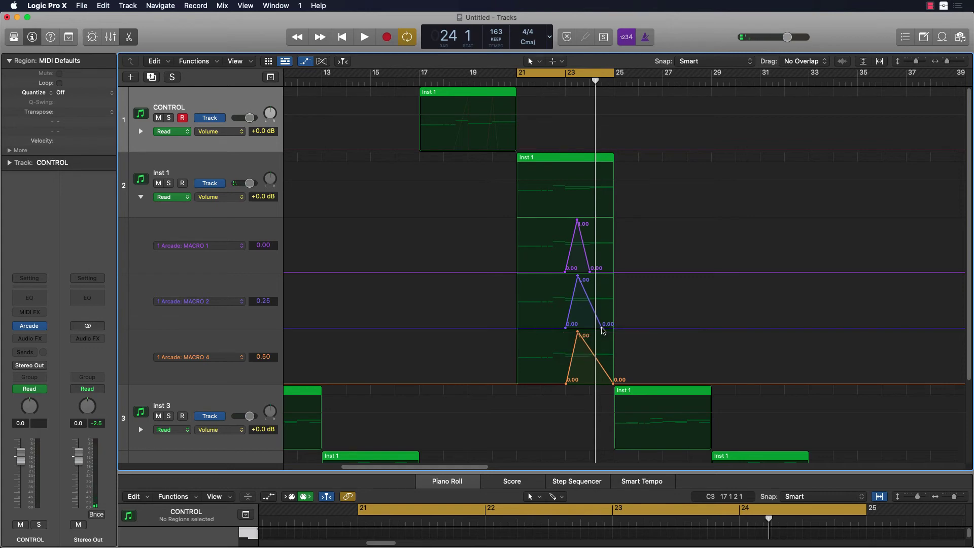
pyautogui.press('space')
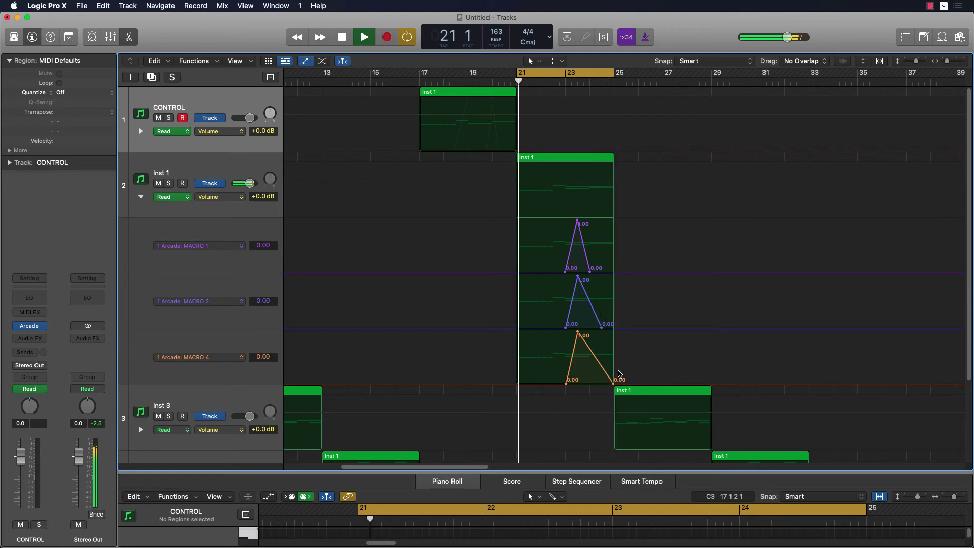
pyautogui.moveTo(603, 328); pyautogui.dragTo(615, 328)
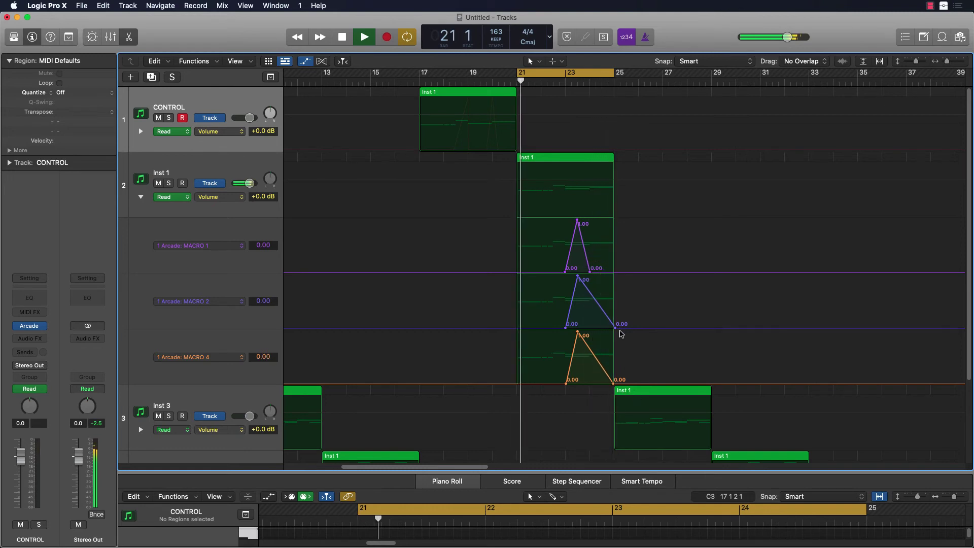
pyautogui.press('space')
pyautogui.click(615, 328)
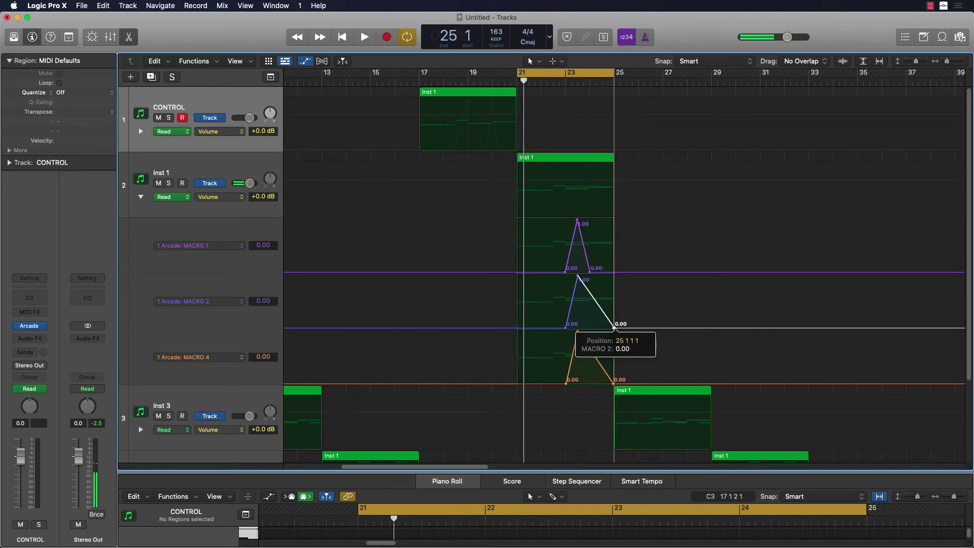
pyautogui.press('space')
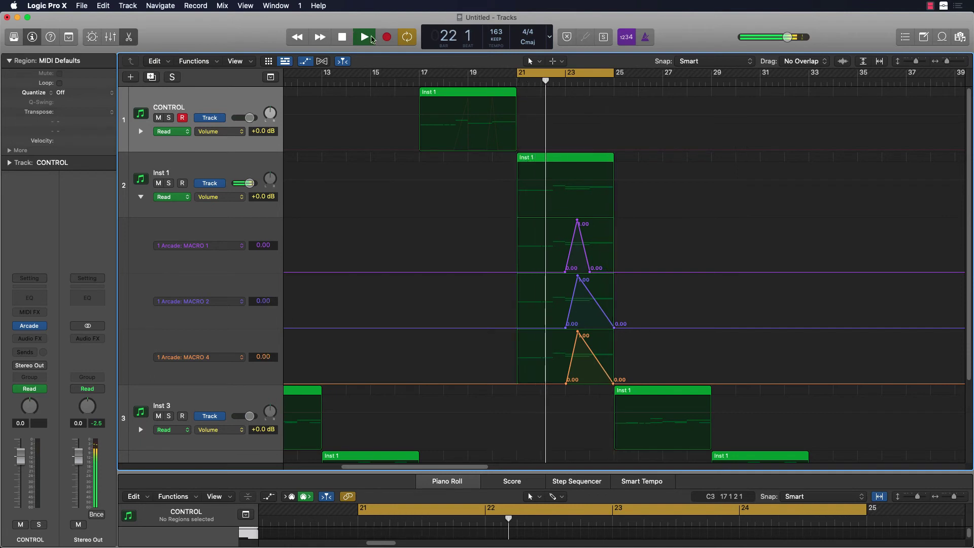
pyautogui.press('space')
# - Shift the cycle range to bars 25 to 29, play the Inst 3 region and return the playhead to bar 25
pyautogui.moveTo(582, 74); pyautogui.dragTo(679, 74)
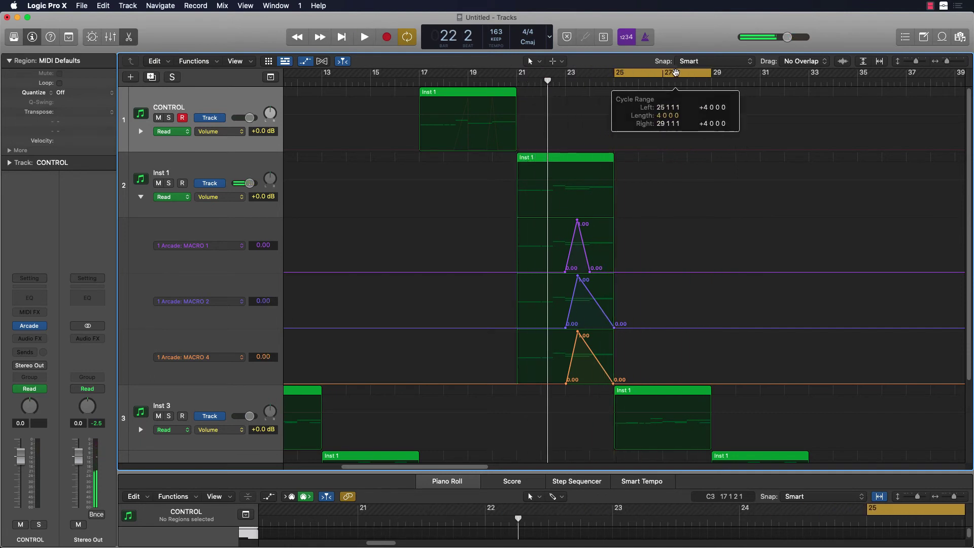
pyautogui.press('space')
pyautogui.scroll(-2, 708, 179)
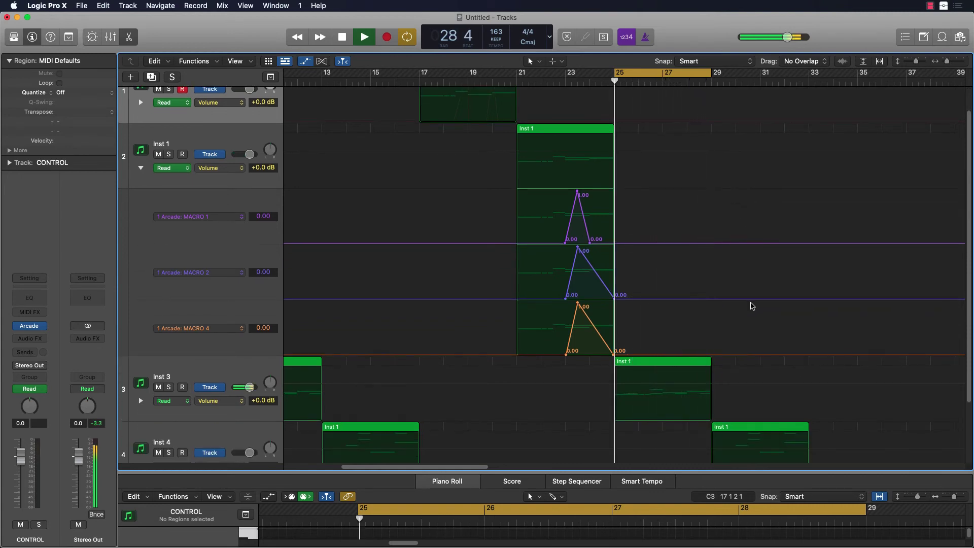
pyautogui.press('space')
pyautogui.moveTo(628, 82); pyautogui.dragTo(614, 82)
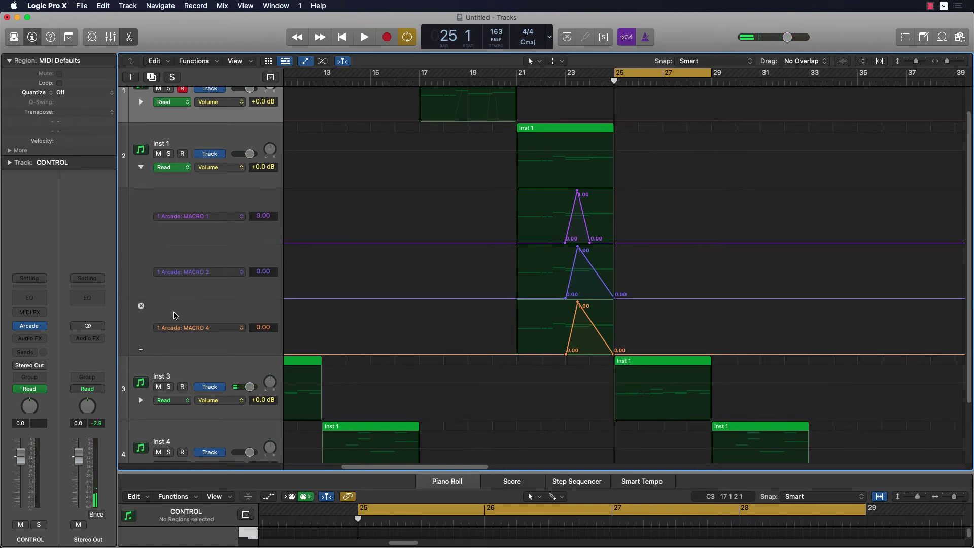
# - Show an automation lane for Arcade MACRO 2 under the Inst 3 track and collapse Inst 1's automation lanes
pyautogui.scroll(-3, 146, 311)
pyautogui.click(140, 331)
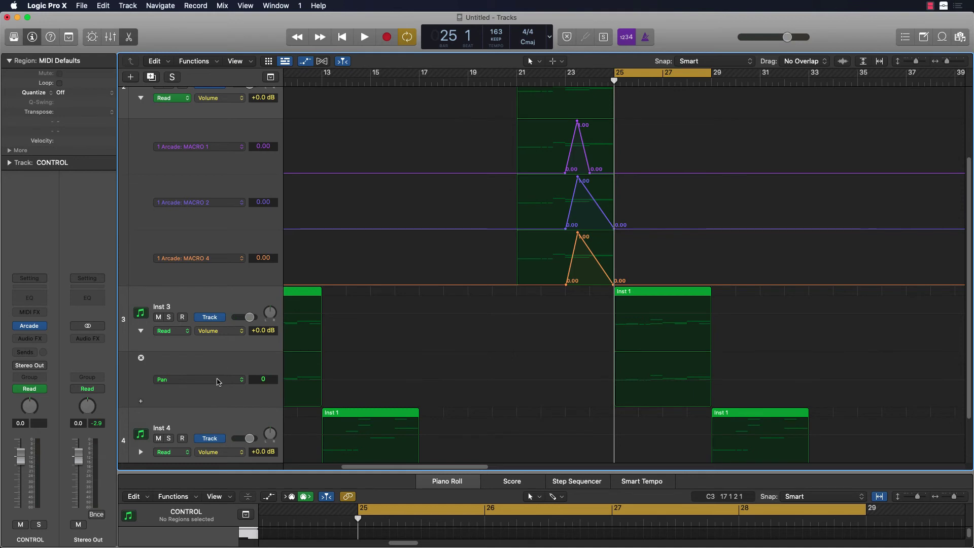
pyautogui.click(218, 382)
pyautogui.moveTo(273, 452)
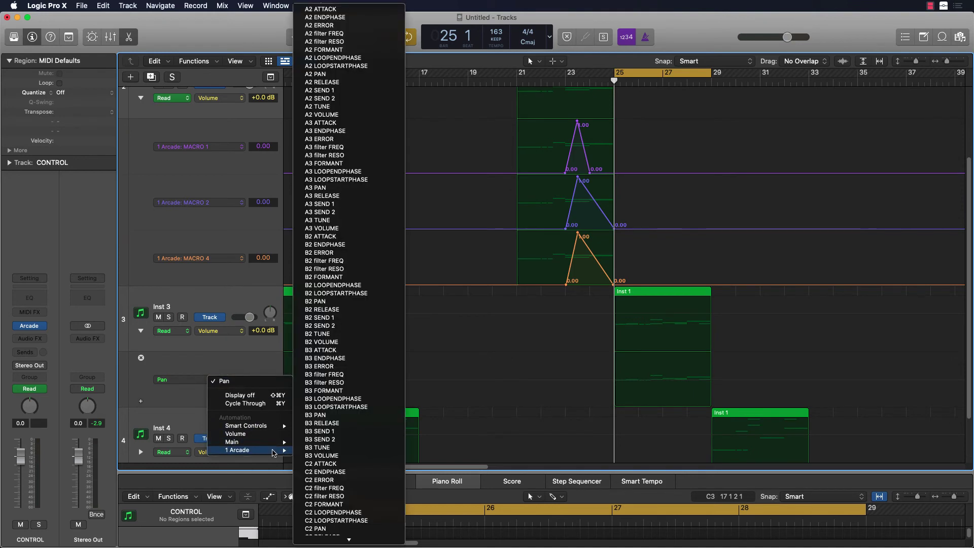
pyautogui.scroll(-20, 357, 431)
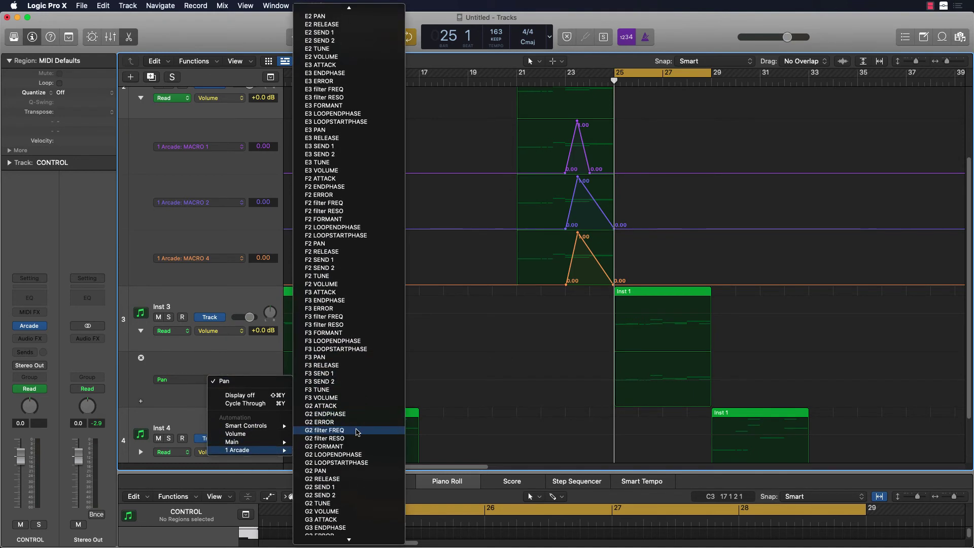
pyautogui.scroll(-10, 358, 432)
pyautogui.click(346, 452)
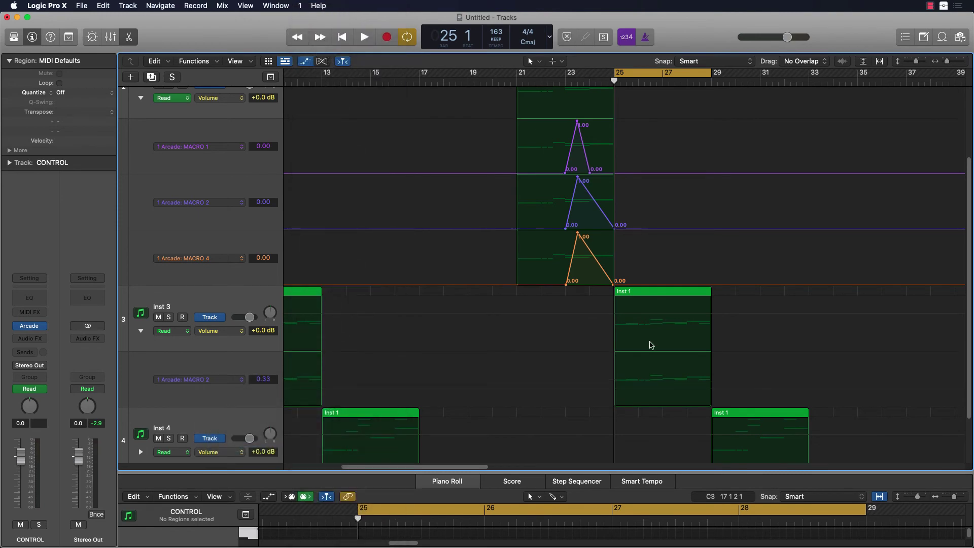
pyautogui.click(139, 100)
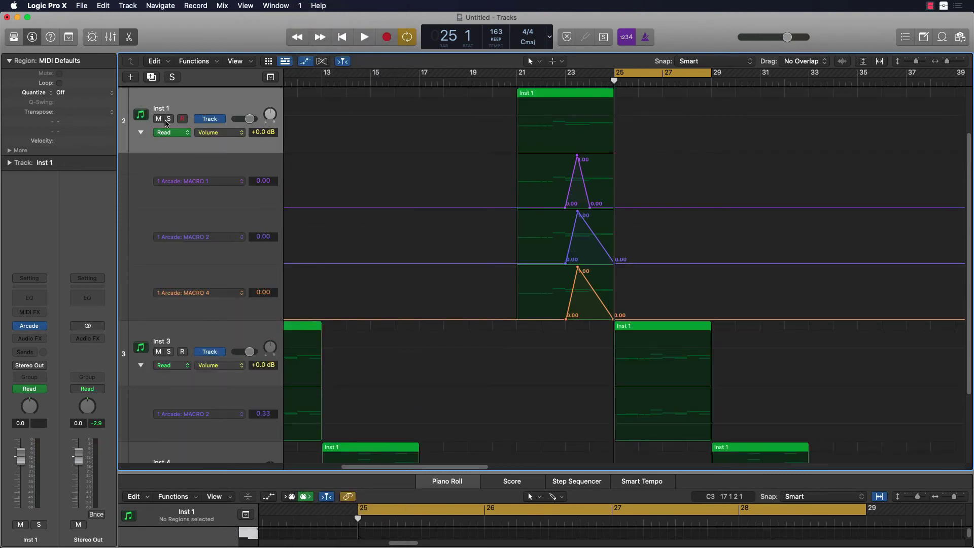
pyautogui.click(141, 133)
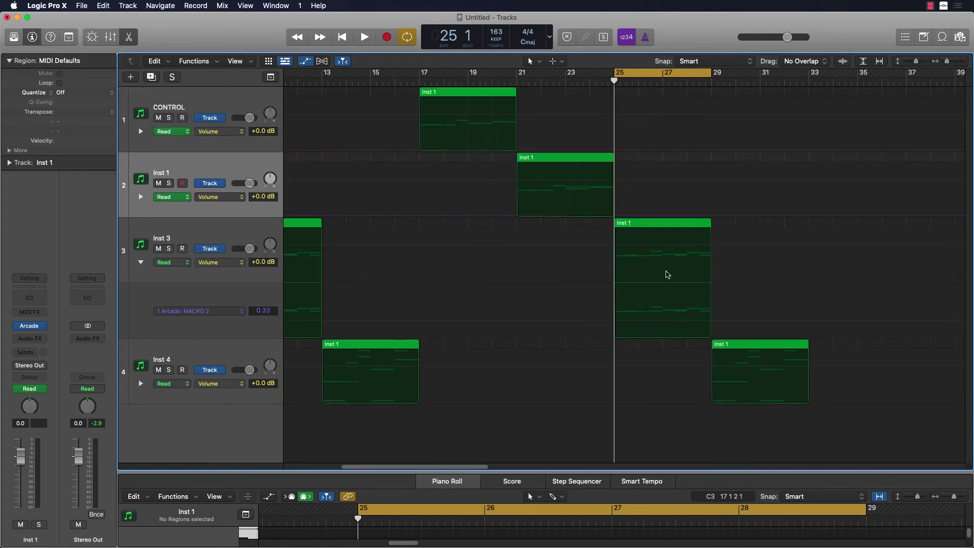
# - Add MACRO 2 automation points of 0.33 at bars 25 and 29 on Inst 3 and play the region
pyautogui.click(666, 272)
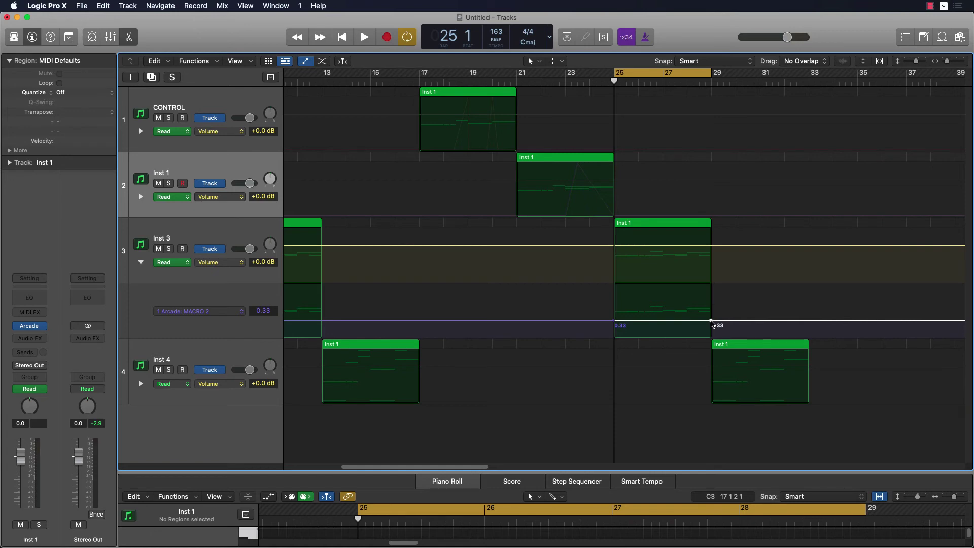
pyautogui.press('space')
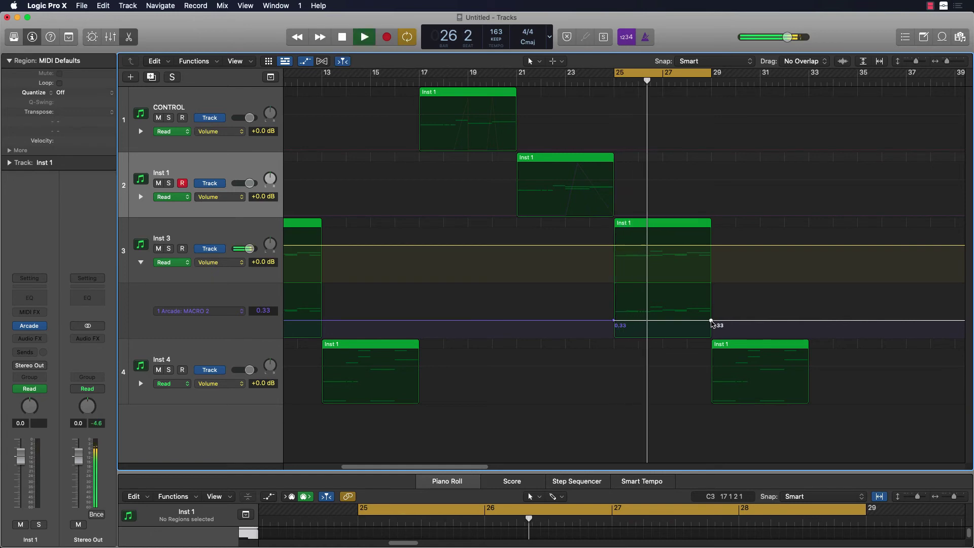
pyautogui.press('space')
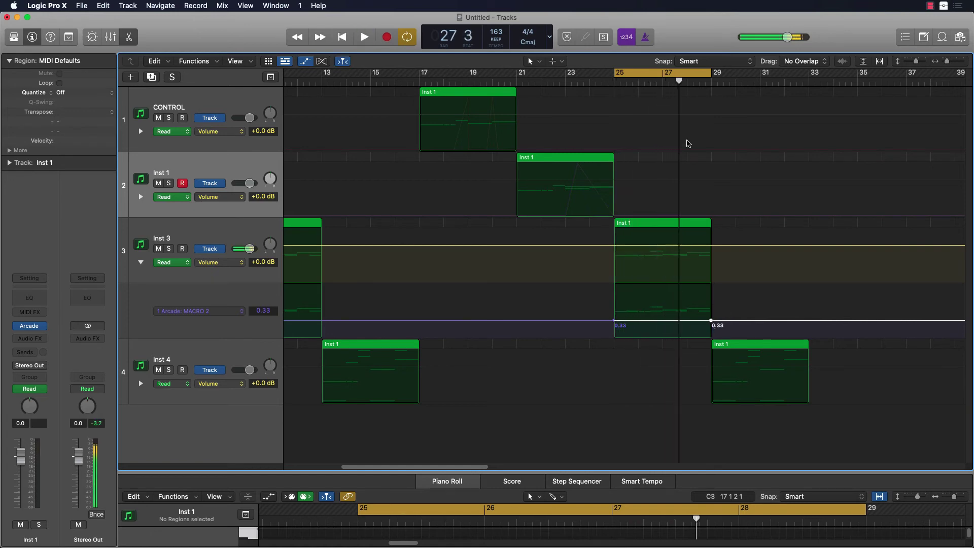
# - Return the playhead to bar 21, and show Inst 1's automation lanes in place of Inst 3's
pyautogui.moveTo(679, 87); pyautogui.dragTo(517, 101)
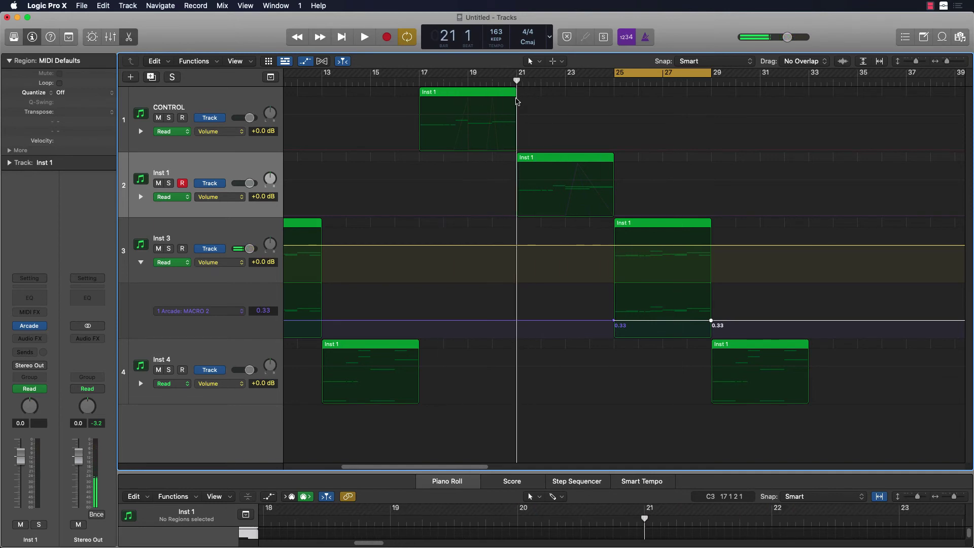
pyautogui.click(140, 263)
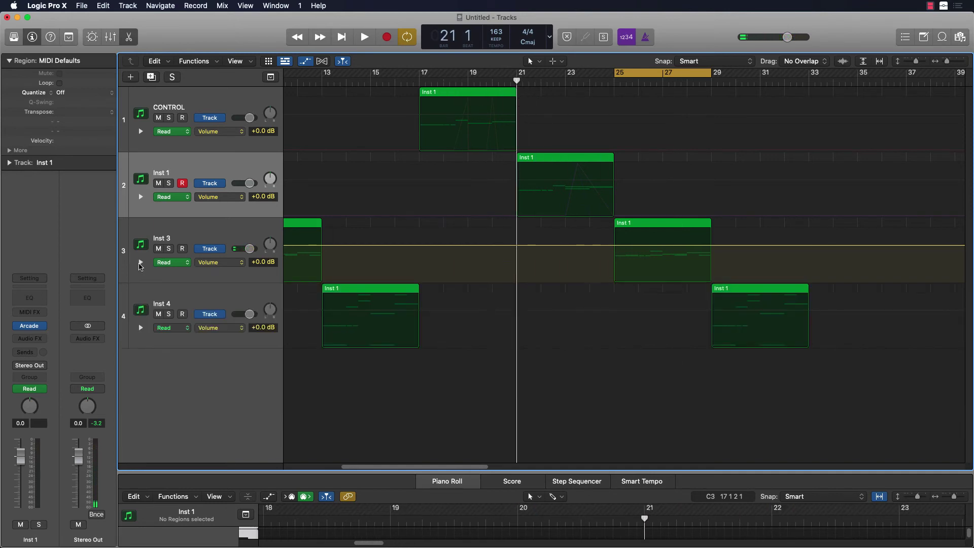
pyautogui.click(141, 197)
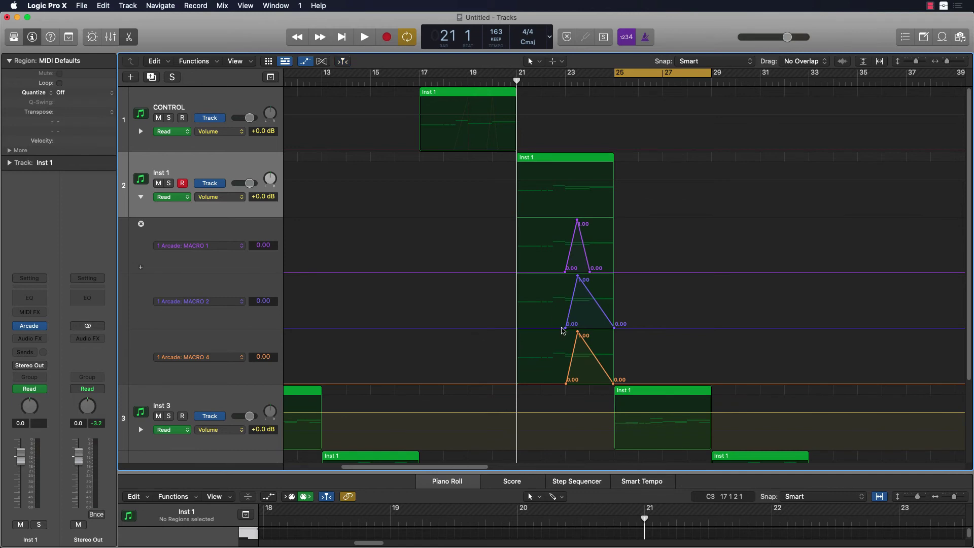
# - Raise Inst 1's MACRO 2 base points at bars 23 and 25 to 0.33 and add a 0.30 point at bar 21
pyautogui.moveTo(614, 329); pyautogui.dragTo(614, 321)
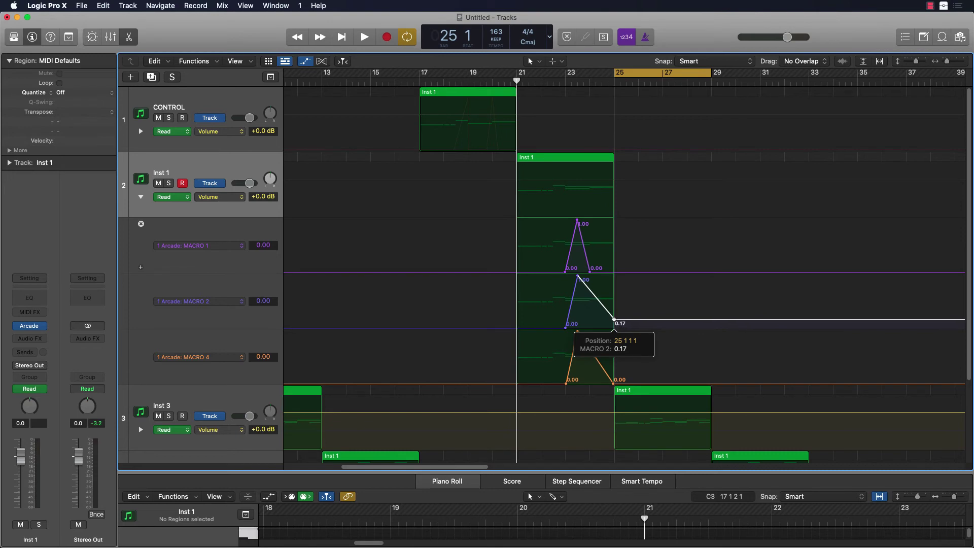
pyautogui.moveTo(614, 315); pyautogui.dragTo(614, 314)
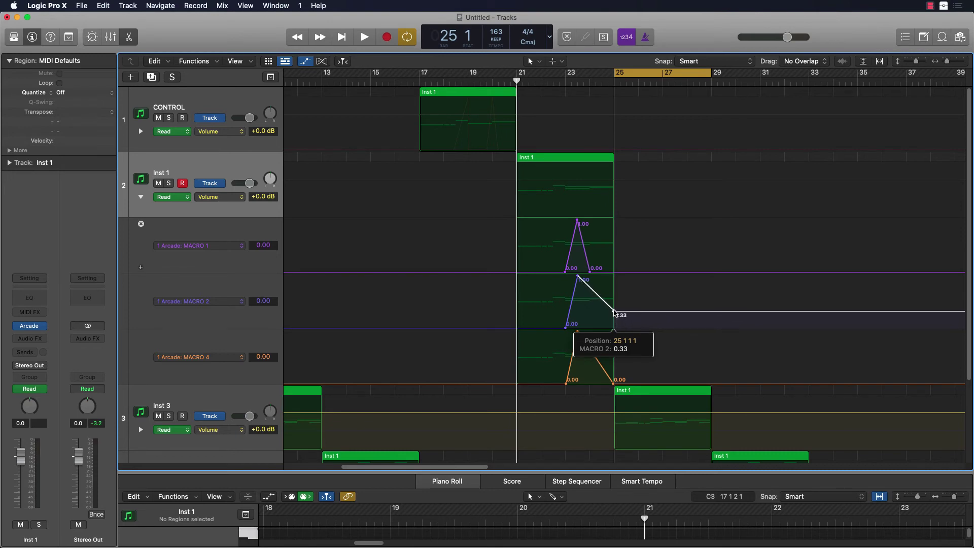
pyautogui.moveTo(565, 328); pyautogui.dragTo(566, 311)
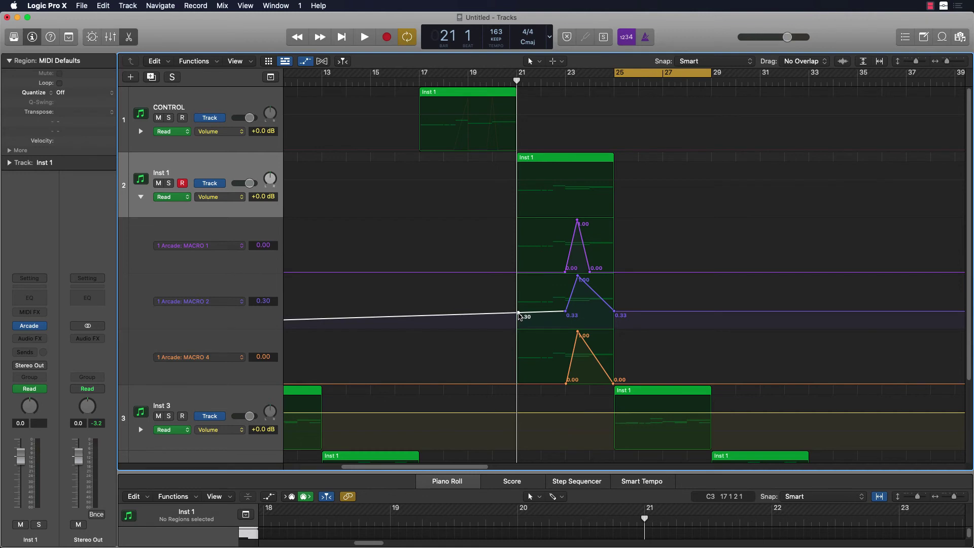
pyautogui.click(517, 313)
# - Play the Inst 1 region with the cycle range shifted to bars 21 to 25, and collapse Inst 1's automation lanes
pyautogui.press('space')
pyautogui.moveTo(654, 74); pyautogui.dragTo(558, 77)
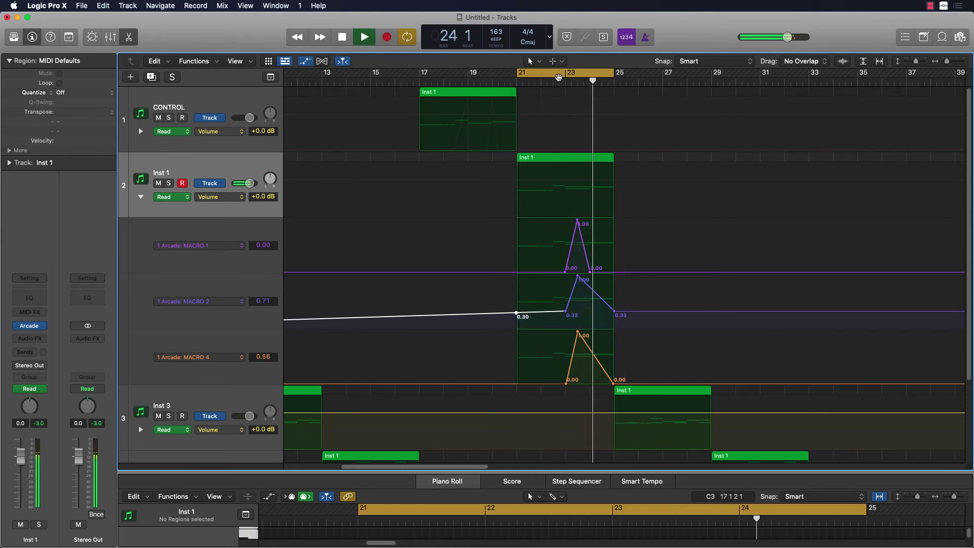
pyautogui.press('space')
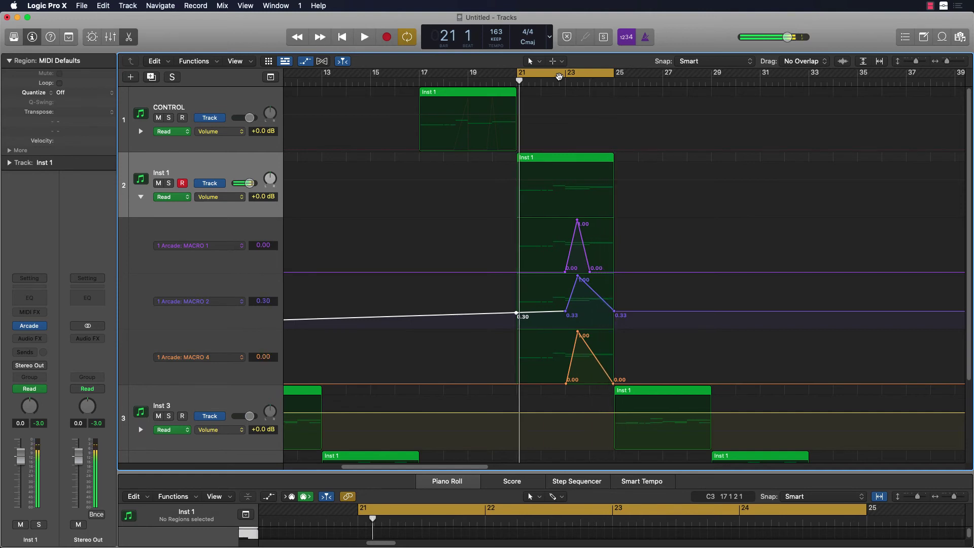
pyautogui.click(141, 198)
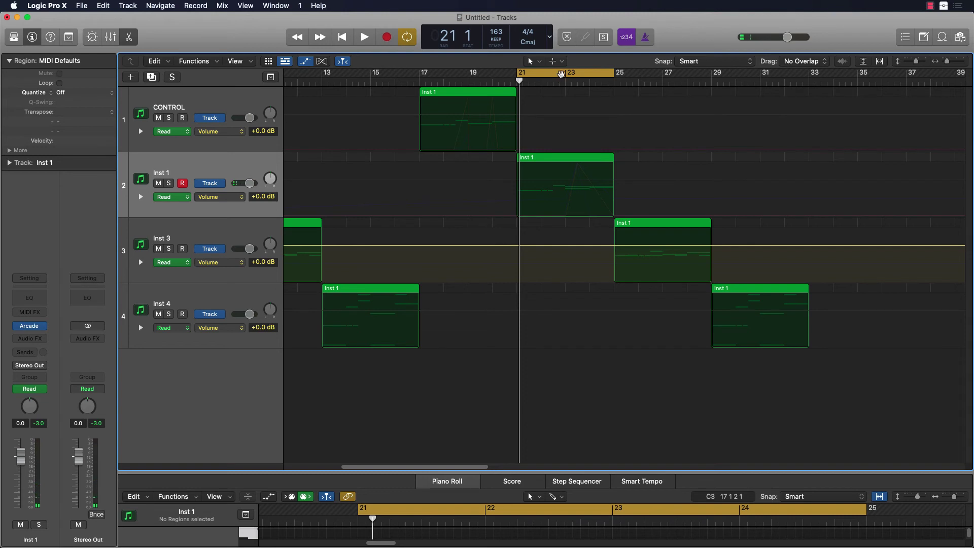
# - Shift the cycle range to bars 25 to 29, and play the Inst 3 region with its automation lane shown
pyautogui.click(561, 75)
pyautogui.moveTo(520, 81); pyautogui.dragTo(710, 74)
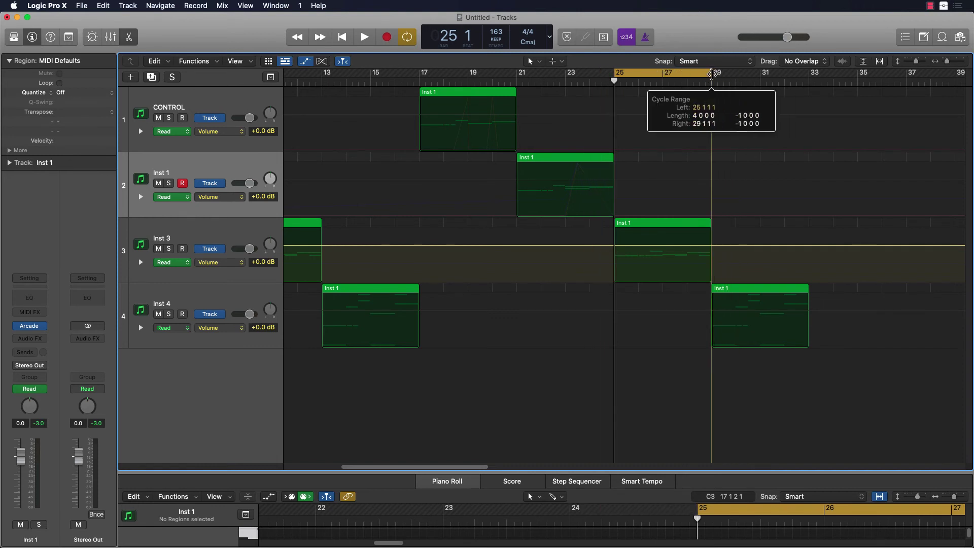
pyautogui.press('space')
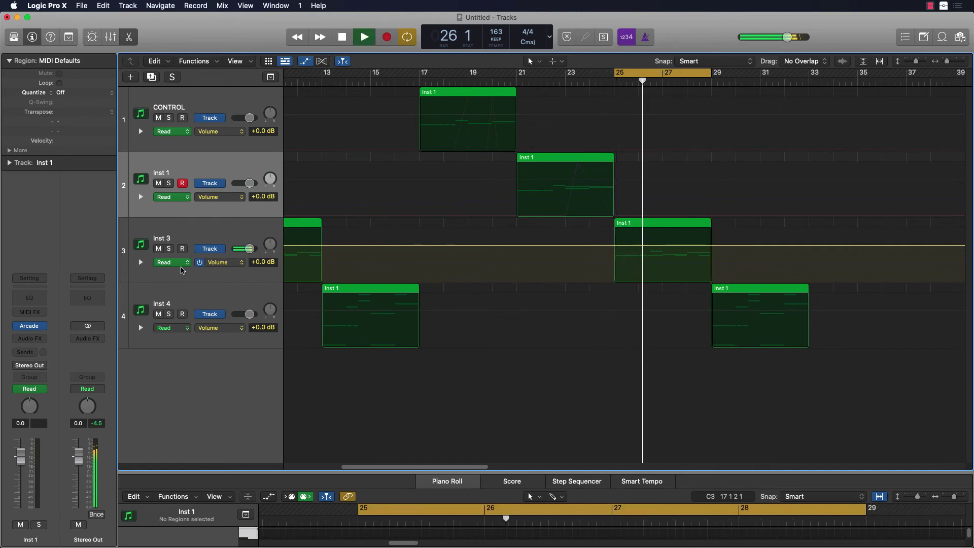
pyautogui.click(141, 262)
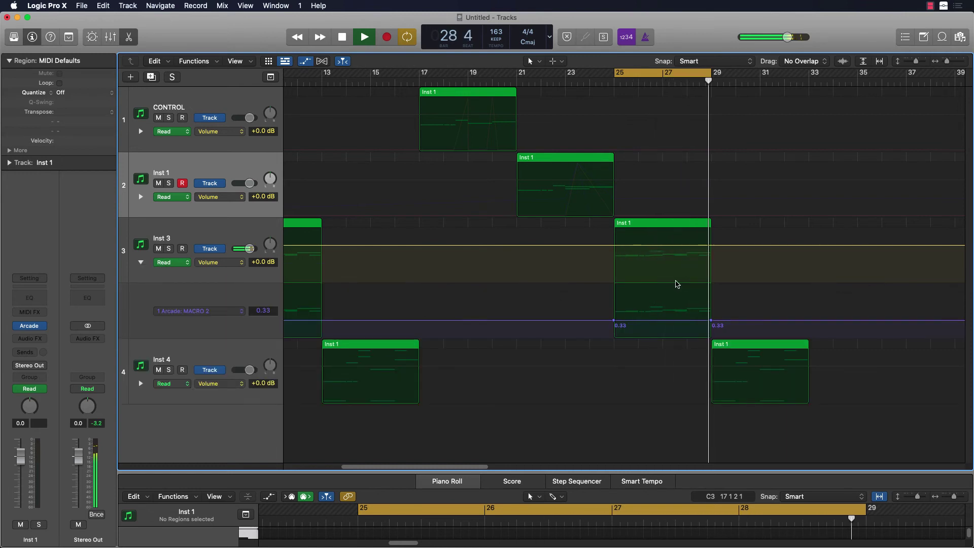
pyautogui.press('space')
# - Add MACRO 2 automation points of 0.33 every half bar between bars 25 and 29 on Inst 3
pyautogui.moveTo(713, 82); pyautogui.dragTo(632, 82)
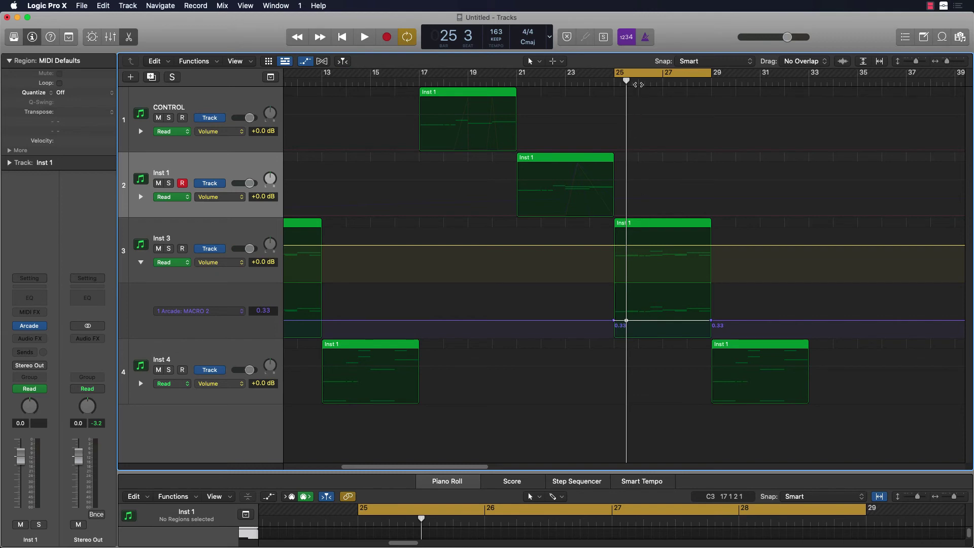
pyautogui.click(638, 83)
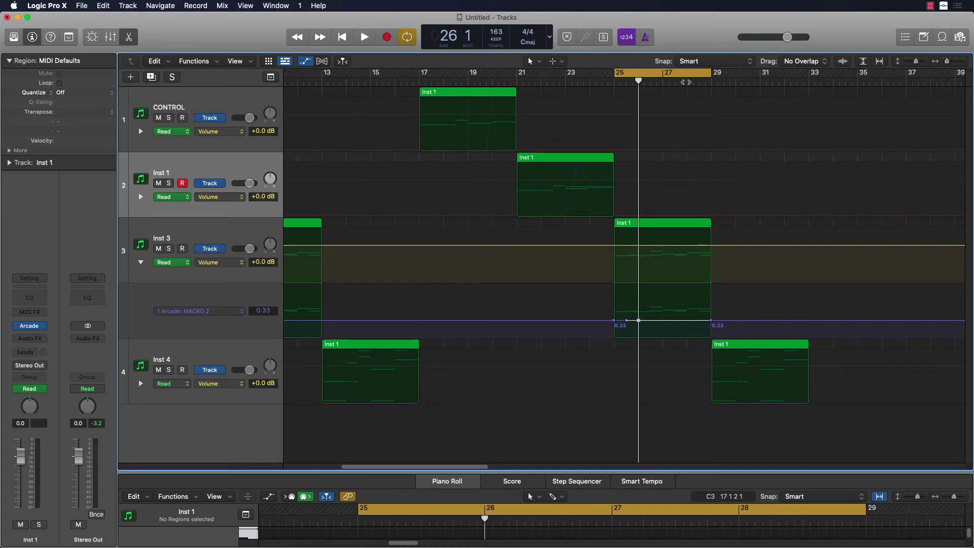
pyautogui.click(685, 82)
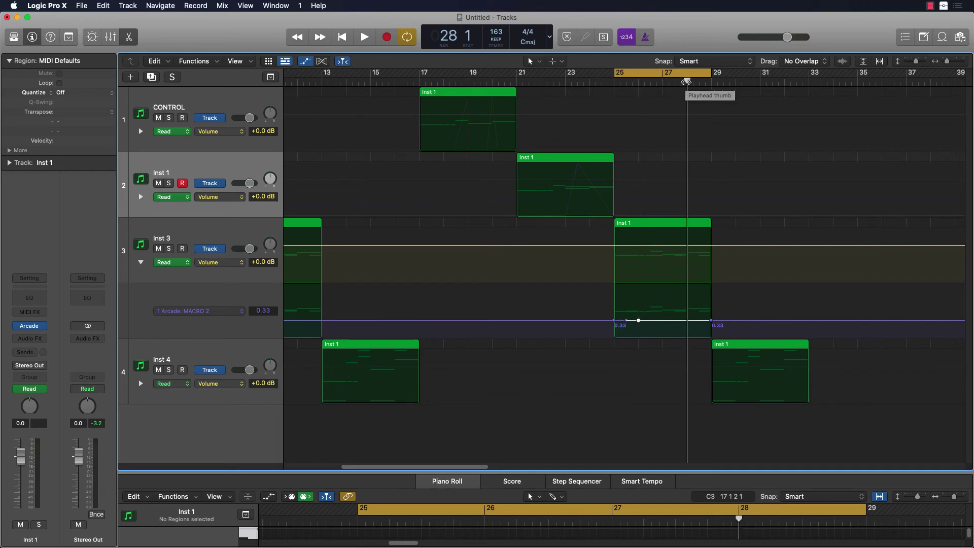
pyautogui.moveTo(686, 82); pyautogui.dragTo(649, 86)
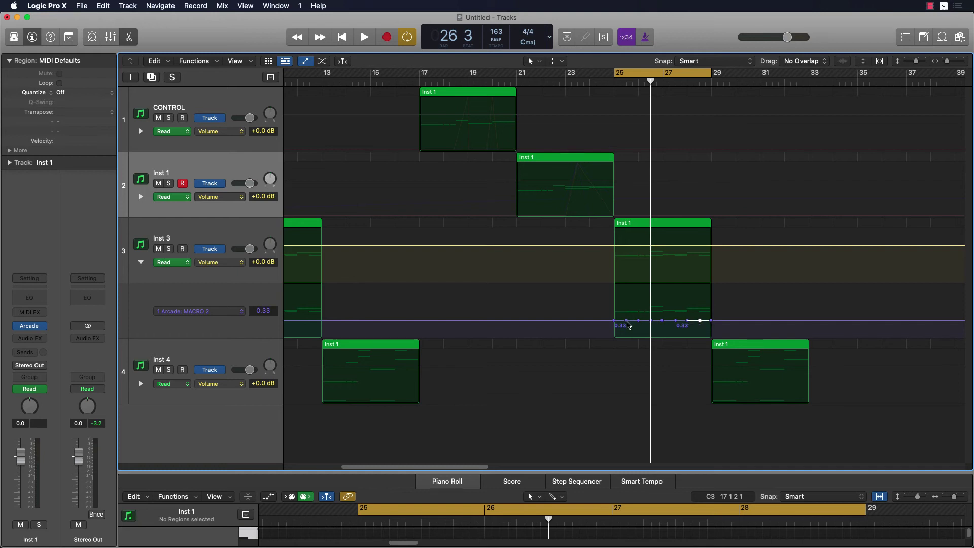
# - Try MACRO 2 spikes of 1.00 at bar 26 and midway through bars 27 and 28 on Inst 3, and play them
pyautogui.moveTo(638, 320); pyautogui.dragTo(638, 286)
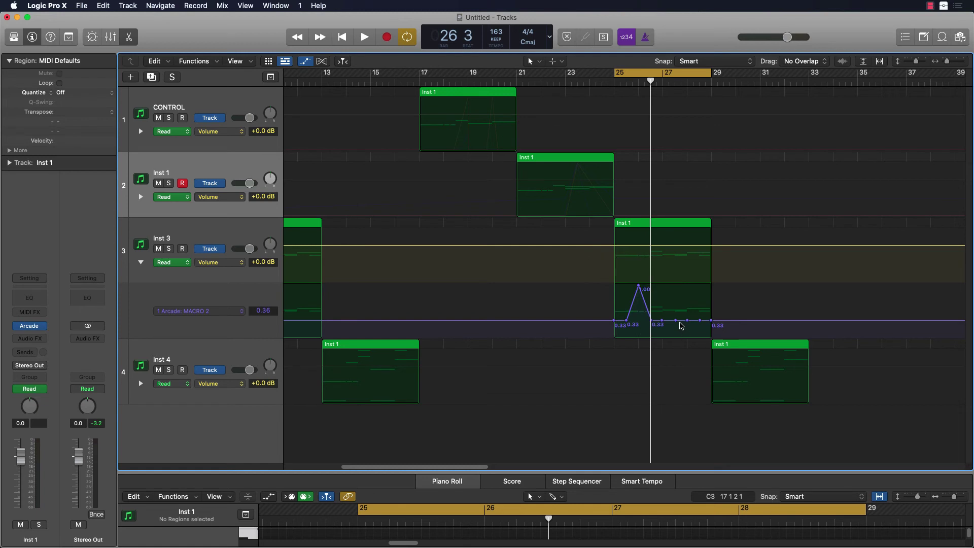
pyautogui.moveTo(676, 320); pyautogui.dragTo(676, 286)
pyautogui.moveTo(699, 320); pyautogui.dragTo(700, 286)
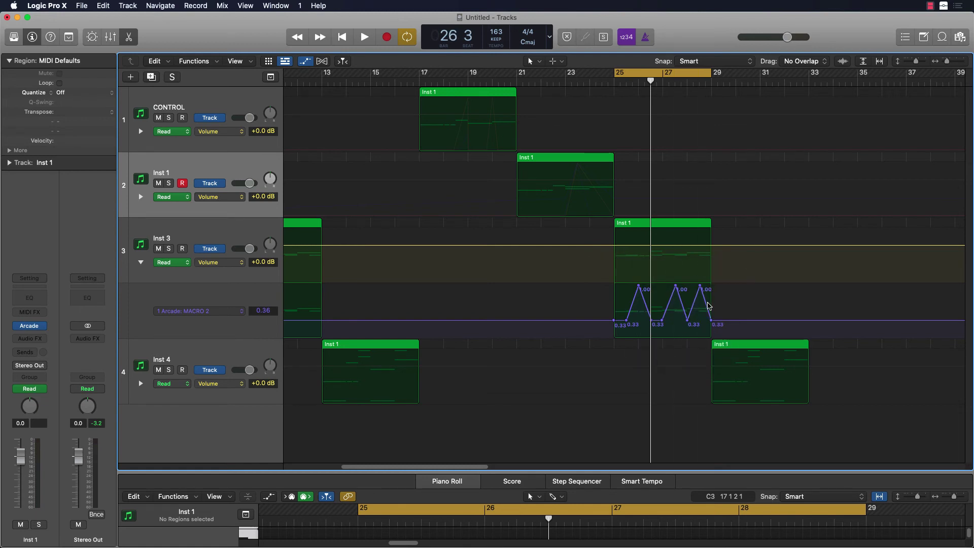
pyautogui.press('space')
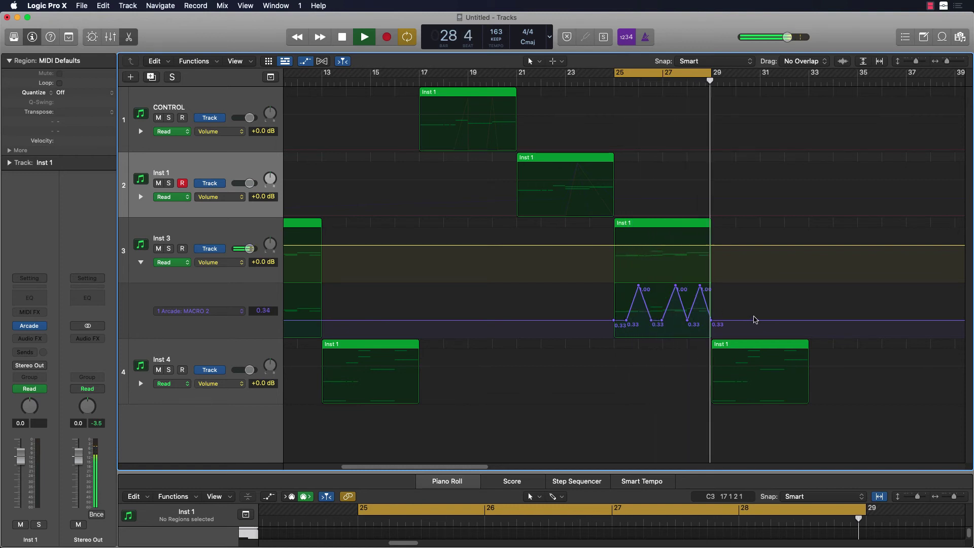
pyautogui.press('space')
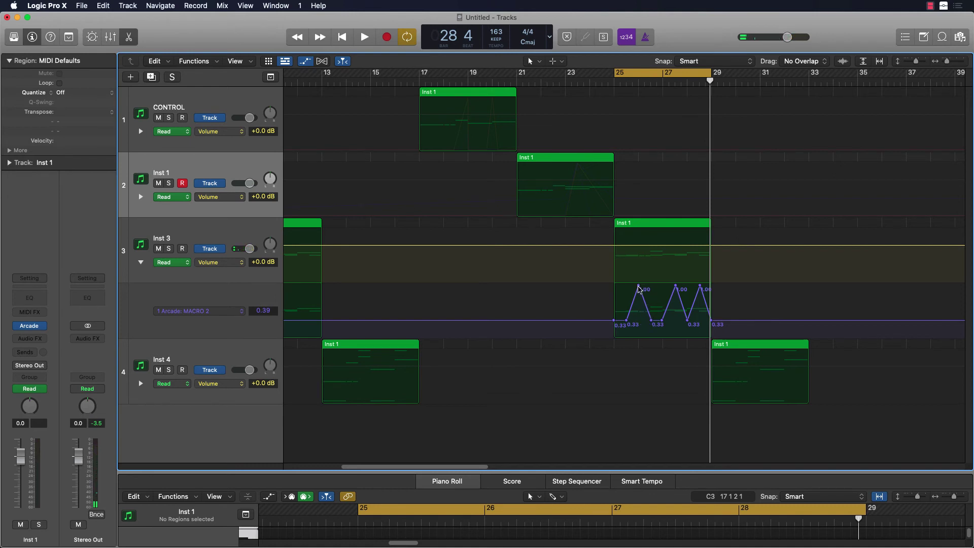
# - Try flattening Inst 3's later MACRO 2 spikes to about 0.33 and widening the first into a 1.00 plateau ending at bar 26
pyautogui.moveTo(638, 289); pyautogui.dragTo(639, 320)
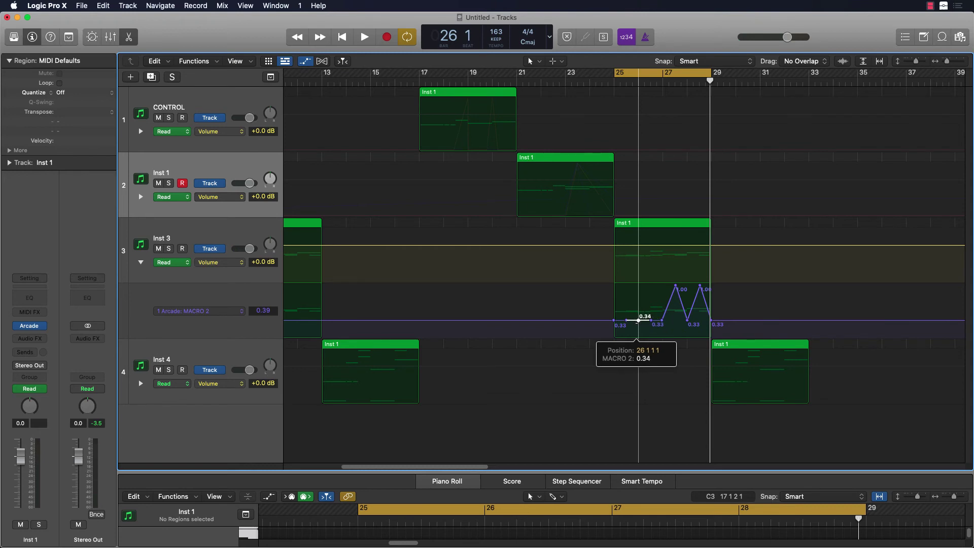
pyautogui.moveTo(639, 321); pyautogui.dragTo(675, 320)
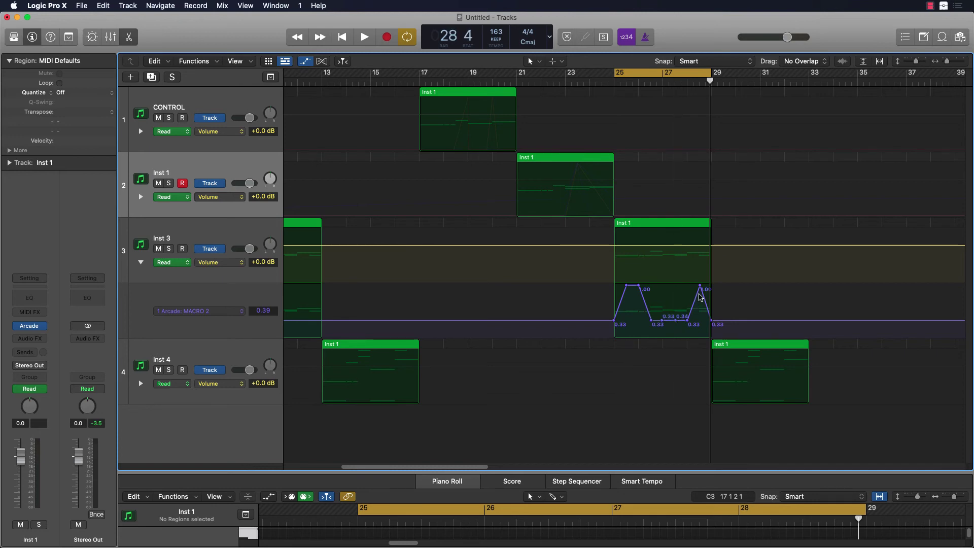
pyautogui.moveTo(700, 286); pyautogui.dragTo(700, 321)
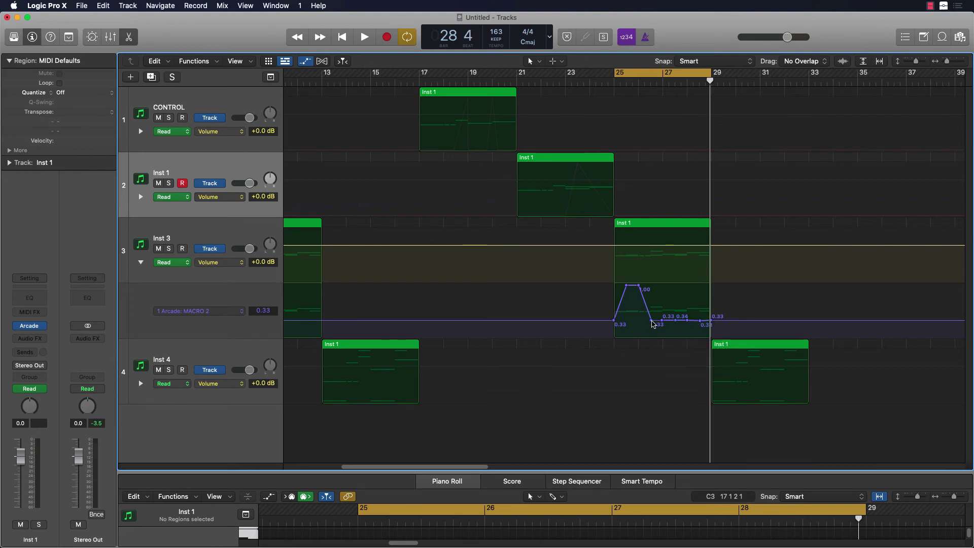
pyautogui.moveTo(658, 324); pyautogui.dragTo(659, 321)
# - Undo the MACRO 2 spike edits on Inst 3 back to the flat line of half-bar points
pyautogui.press('super+z')
pyautogui.press('super+z')
pyautogui.press('super+z')
pyautogui.press('super+z')
pyautogui.press('super+z')
pyautogui.press('super+z')
pyautogui.press('super+z')
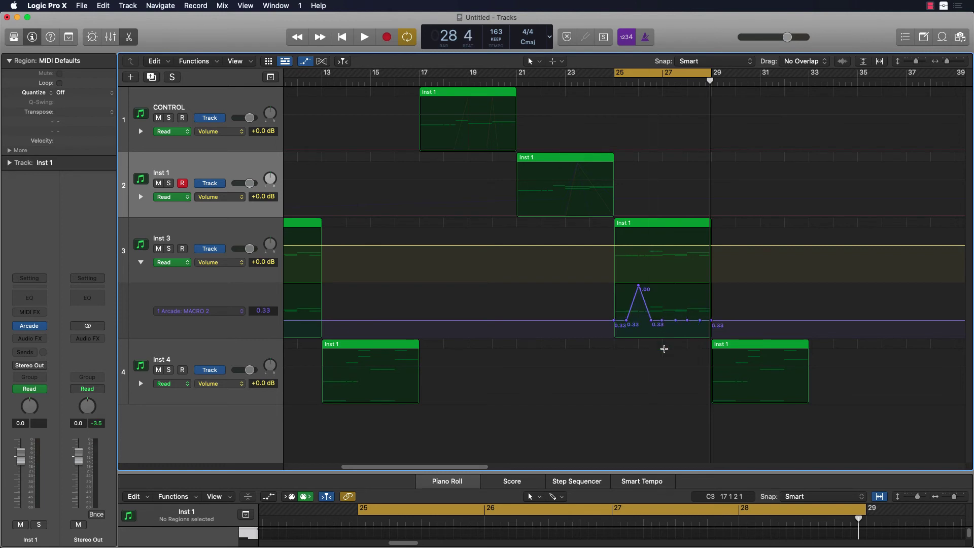
pyautogui.press('super+z')
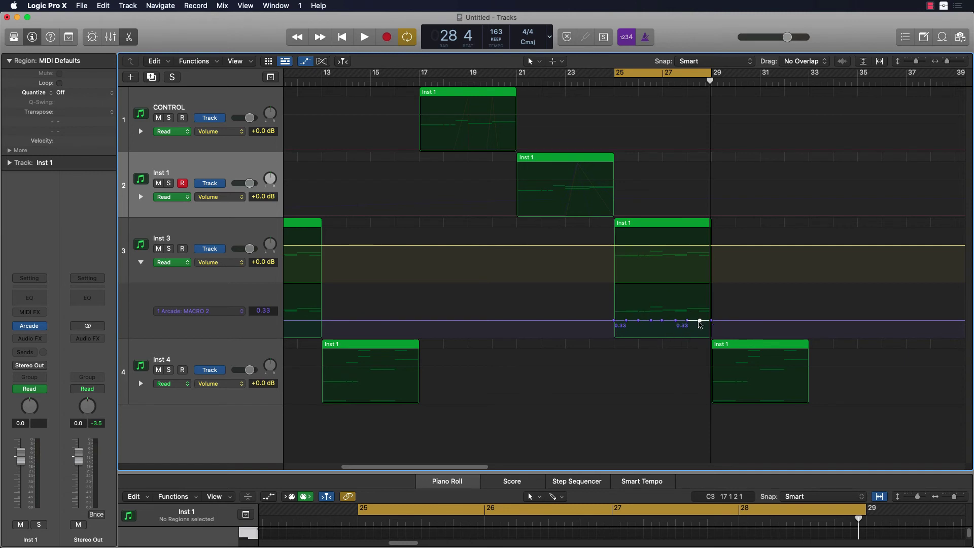
# - Add narrow MACRO 2 spikes of 1.00 between the half-bar points in bars 25, 26, 27 and 28 on Inst 3, and play them
pyautogui.moveTo(706, 321); pyautogui.dragTo(706, 286)
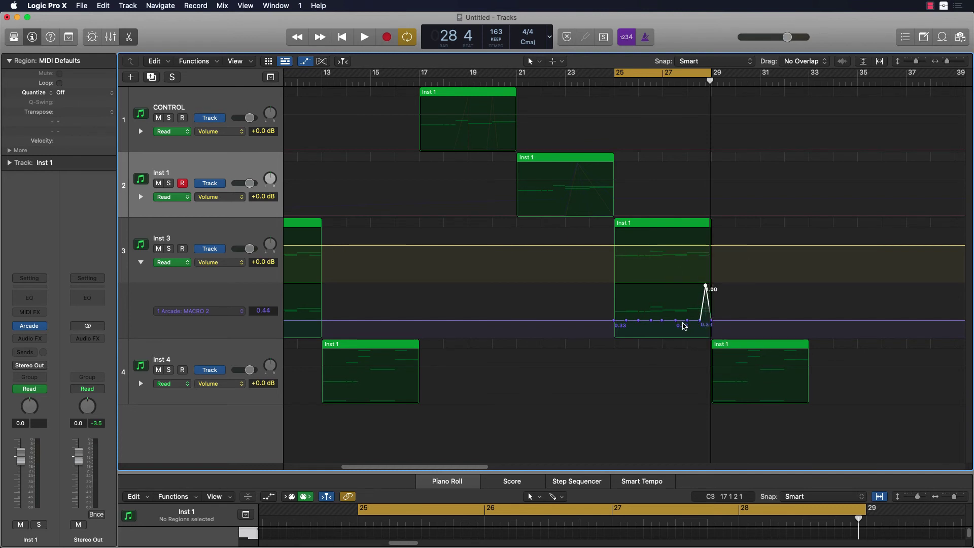
pyautogui.click(681, 320)
pyautogui.moveTo(680, 320); pyautogui.dragTo(681, 285)
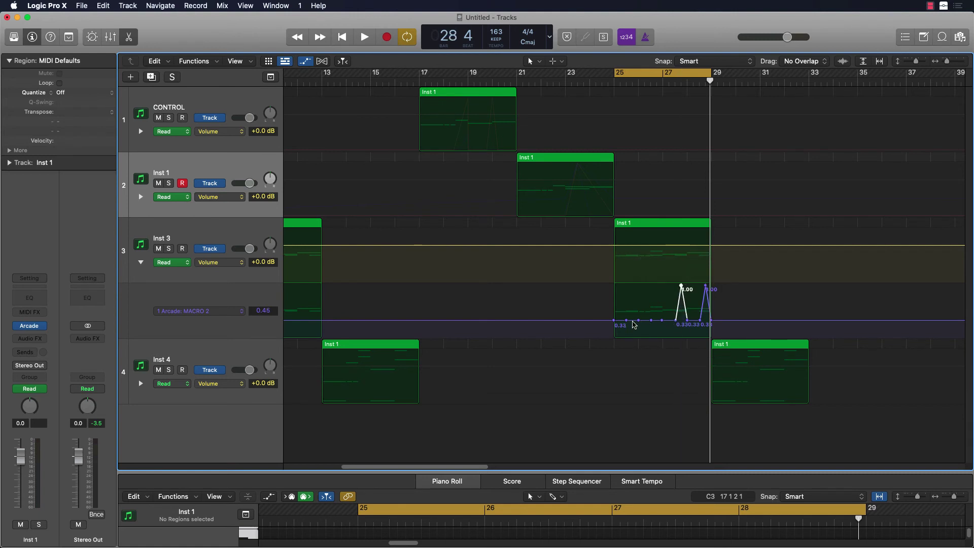
pyautogui.moveTo(633, 320); pyautogui.dragTo(633, 285)
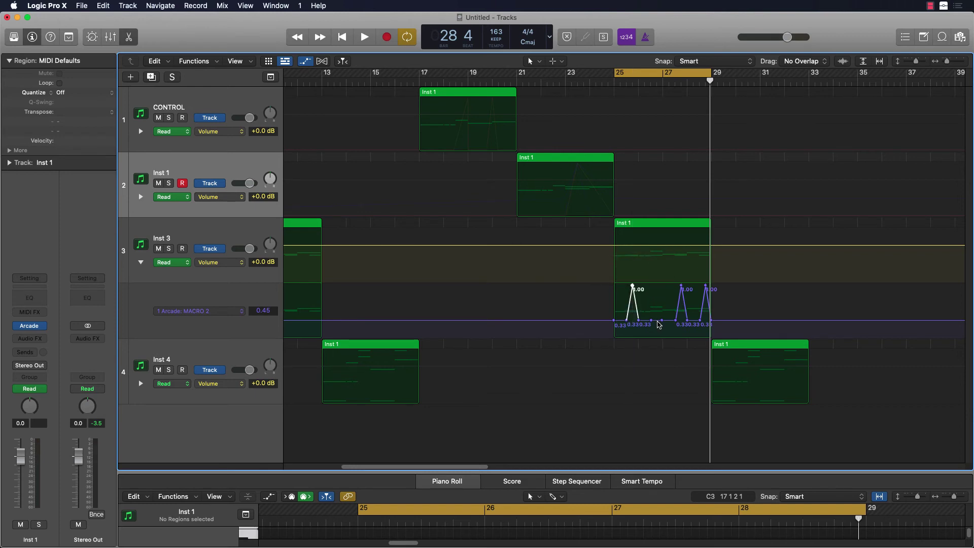
pyautogui.moveTo(658, 320); pyautogui.dragTo(658, 285)
pyautogui.press('space')
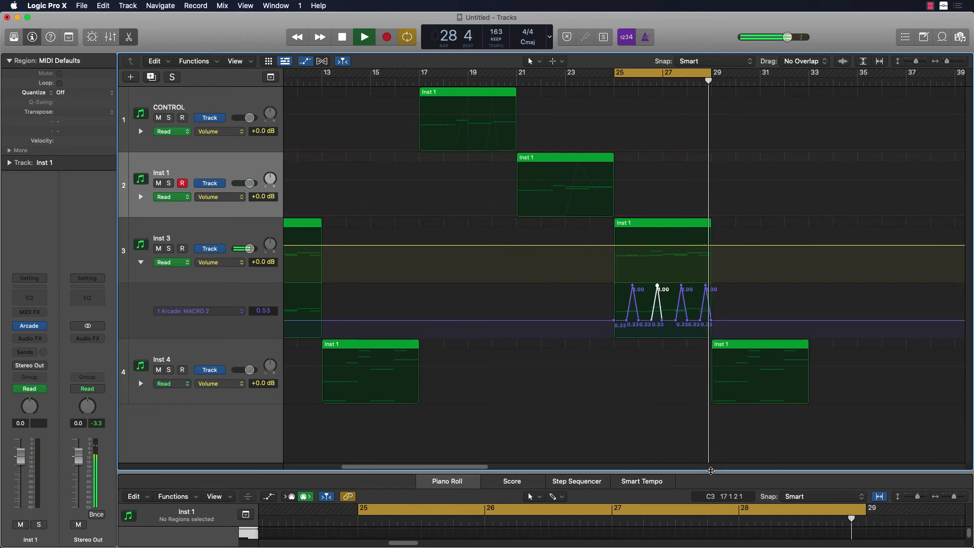
pyautogui.press('space')
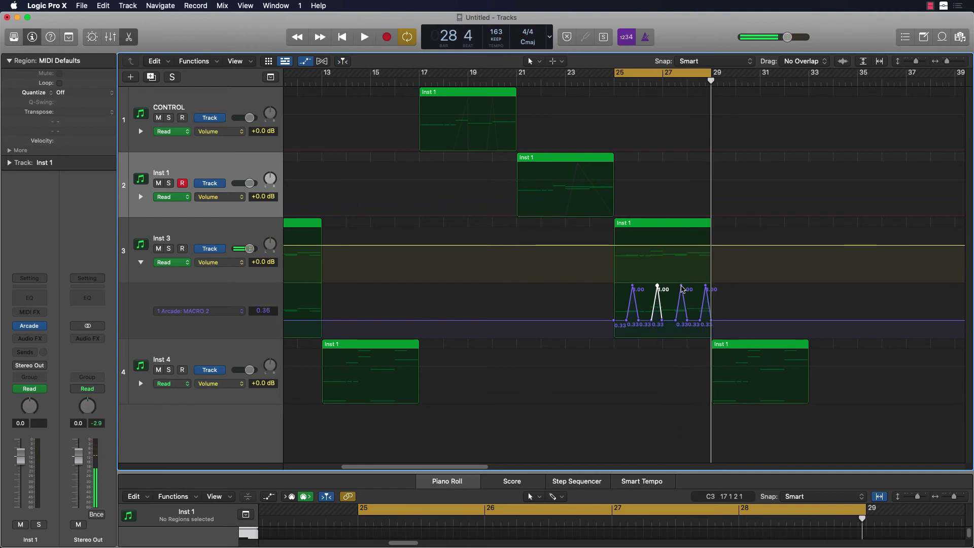
# - Reshape Inst 3's four MACRO 2 spikes into square half-bar plateaus of 1.00 and play the region
pyautogui.click(681, 286)
pyautogui.moveTo(681, 287); pyautogui.dragTo(709, 286)
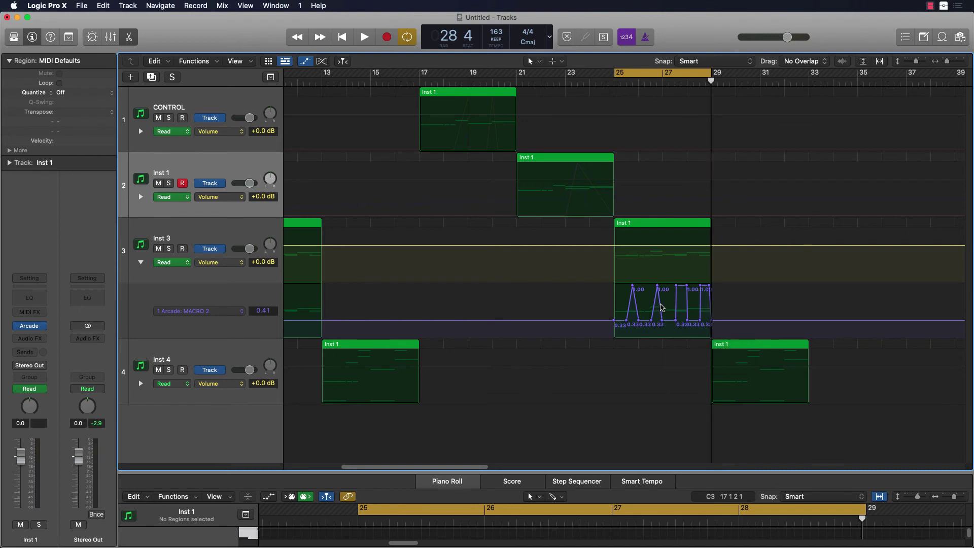
pyautogui.moveTo(657, 285)
pyautogui.mouseDown()
pyautogui.moveTo(625, 286)
pyautogui.moveTo(637, 303)
pyautogui.moveTo(640, 286)
pyautogui.moveTo(634, 308)
pyautogui.moveTo(640, 282)
pyautogui.mouseUp()
pyautogui.press('super+z')
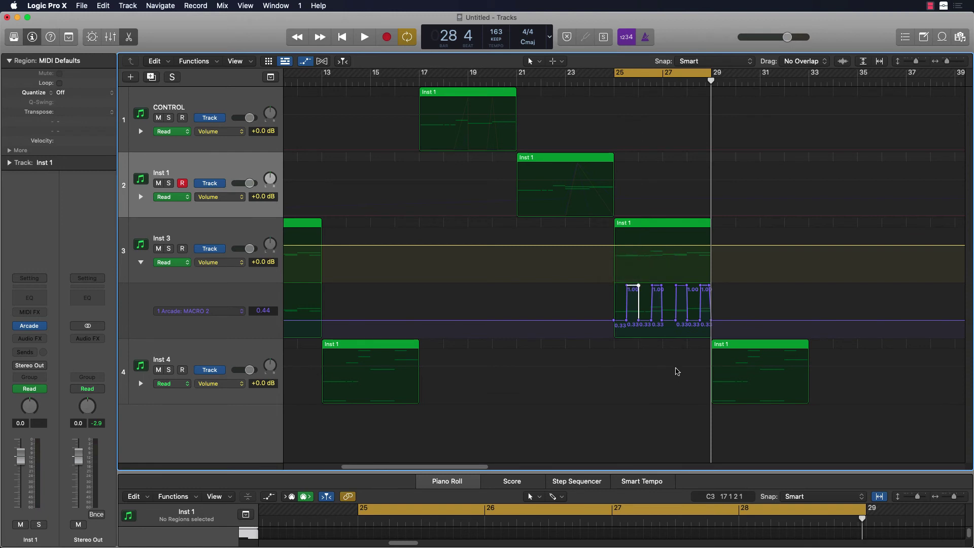
pyautogui.press('space')
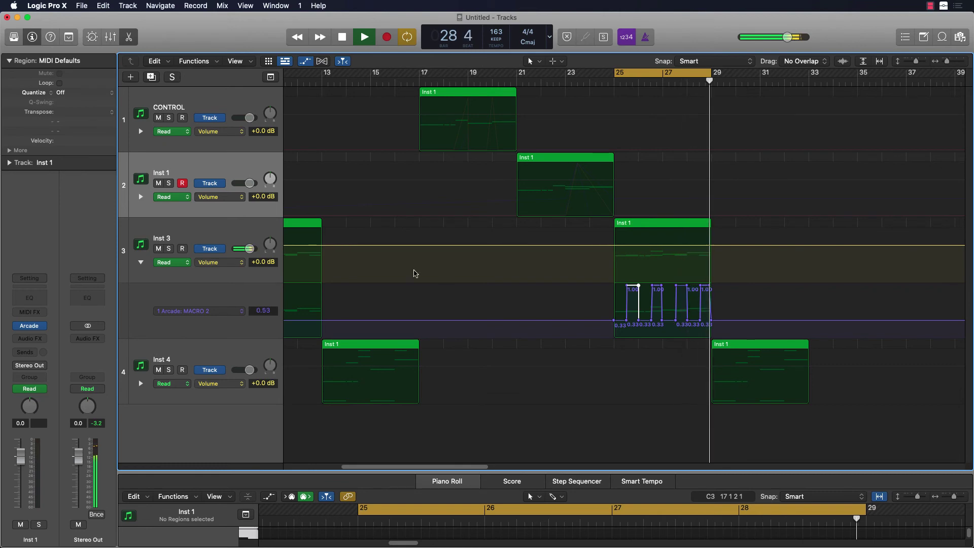
pyautogui.press('space')
# - Add an automation lane for Arcade MACRO 1 below MACRO 2 on Inst 3 and move the playhead to bar 25 beat 3
pyautogui.click(140, 333)
pyautogui.click(167, 366)
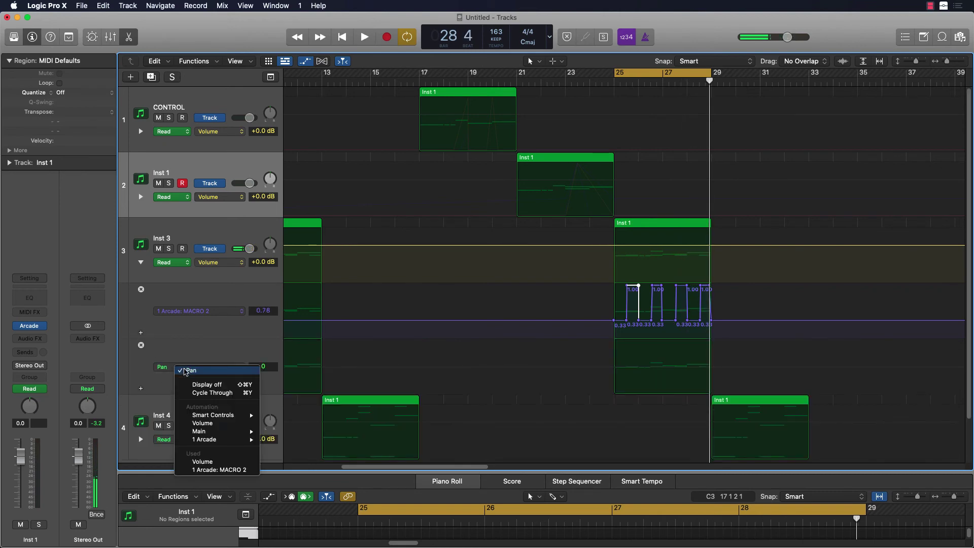
pyautogui.moveTo(218, 440)
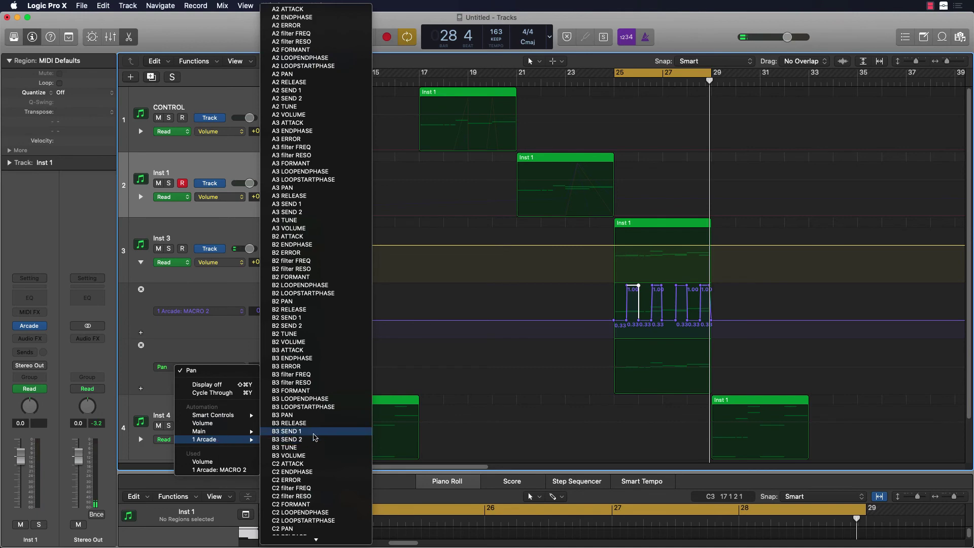
pyautogui.scroll(-15, 314, 436)
pyautogui.scroll(-10, 315, 437)
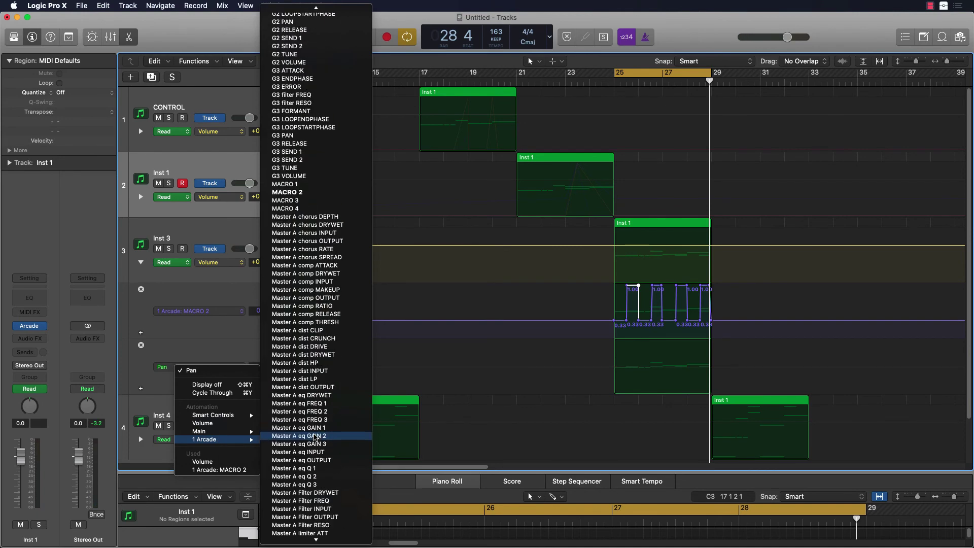
pyautogui.click(298, 187)
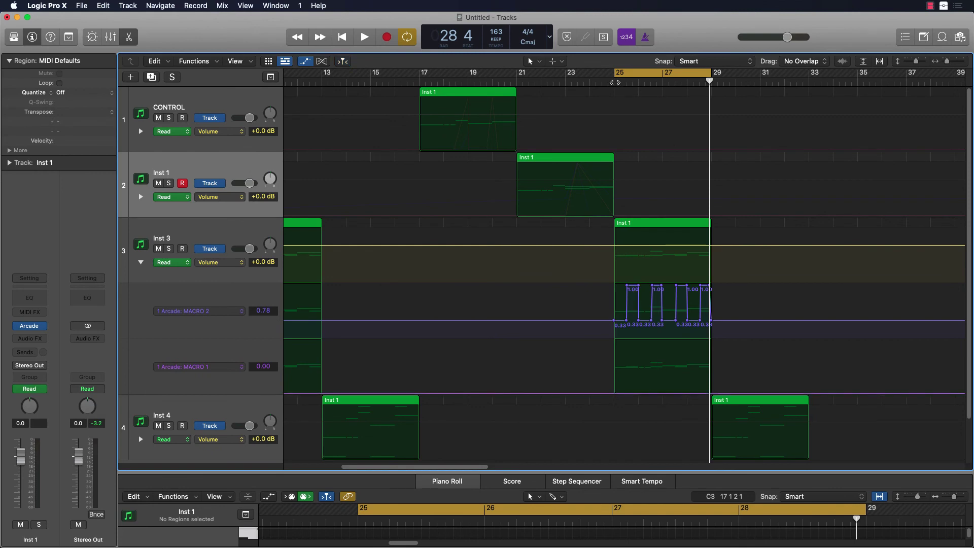
pyautogui.moveTo(615, 82); pyautogui.dragTo(628, 85)
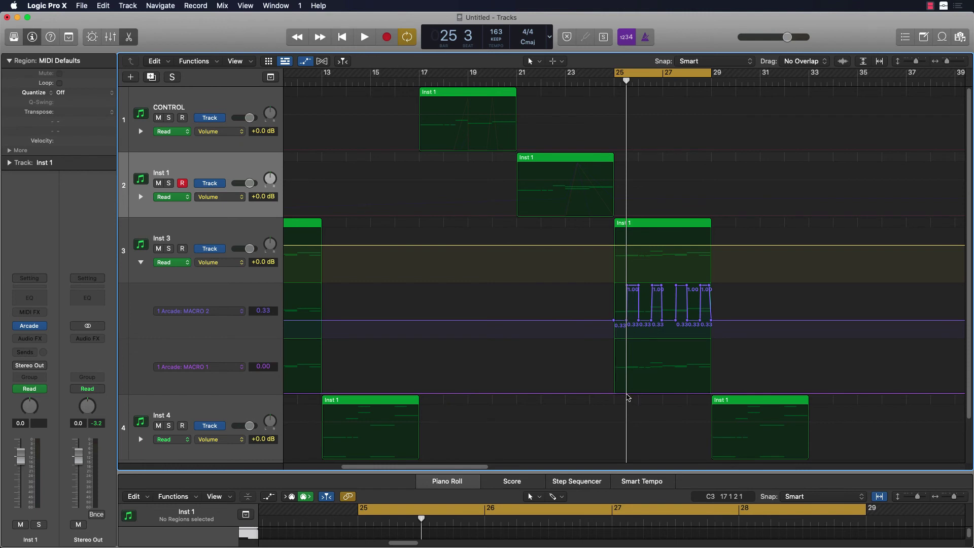
# - Place MACRO 1 automation points at 0.00 every half bar from bar 25 to bar 29 on Inst 3
pyautogui.click(637, 394)
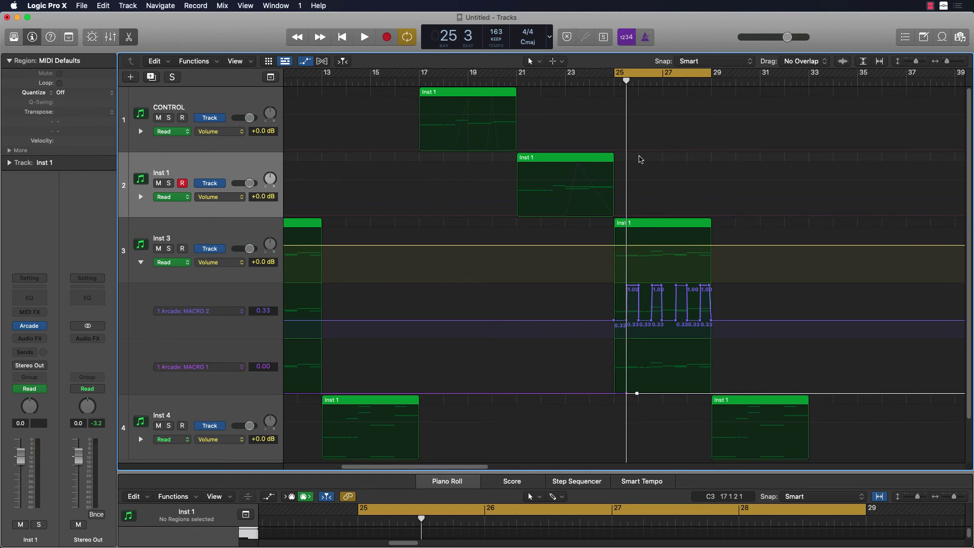
pyautogui.moveTo(626, 81); pyautogui.dragTo(651, 85)
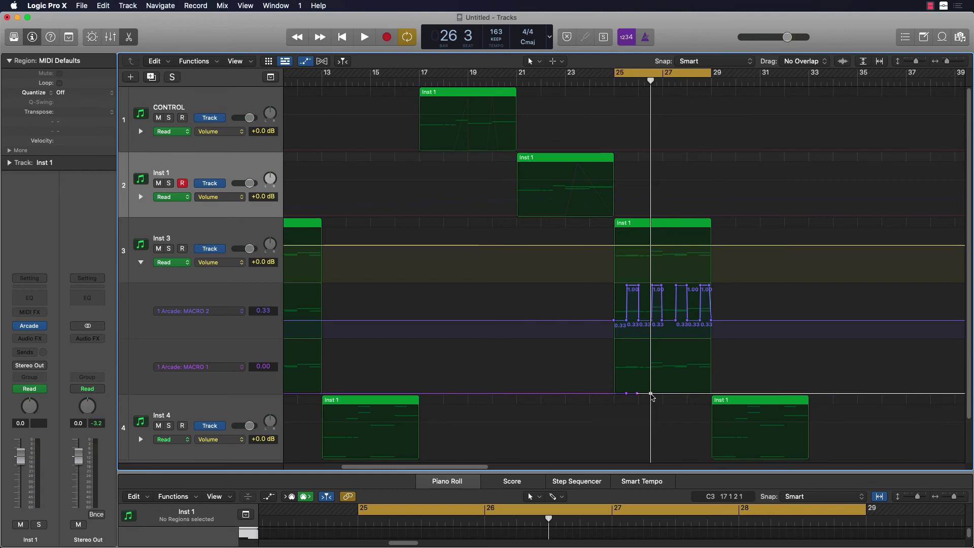
pyautogui.moveTo(651, 81); pyautogui.dragTo(662, 81)
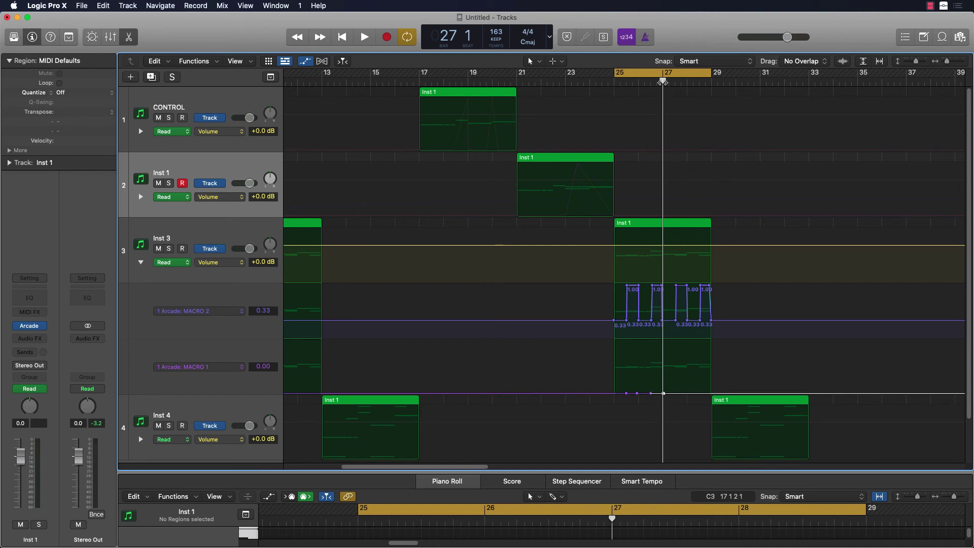
pyautogui.moveTo(662, 82); pyautogui.dragTo(674, 83)
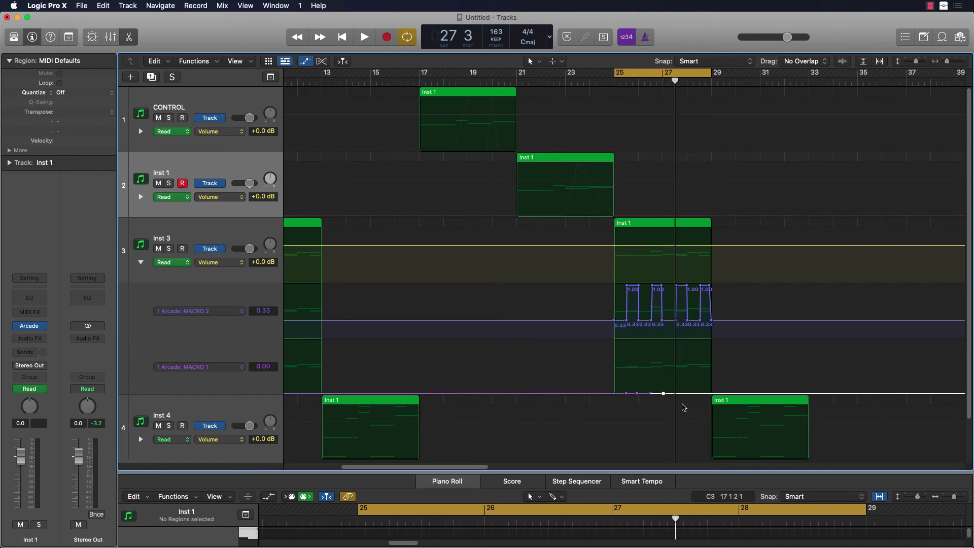
pyautogui.click(675, 394)
pyautogui.click(687, 82)
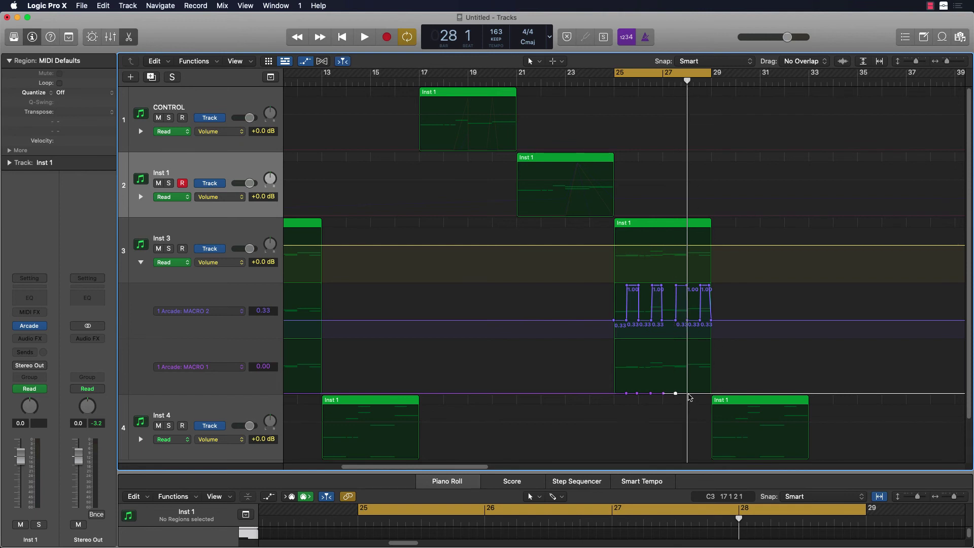
pyautogui.click(688, 394)
pyautogui.moveTo(687, 82); pyautogui.dragTo(699, 81)
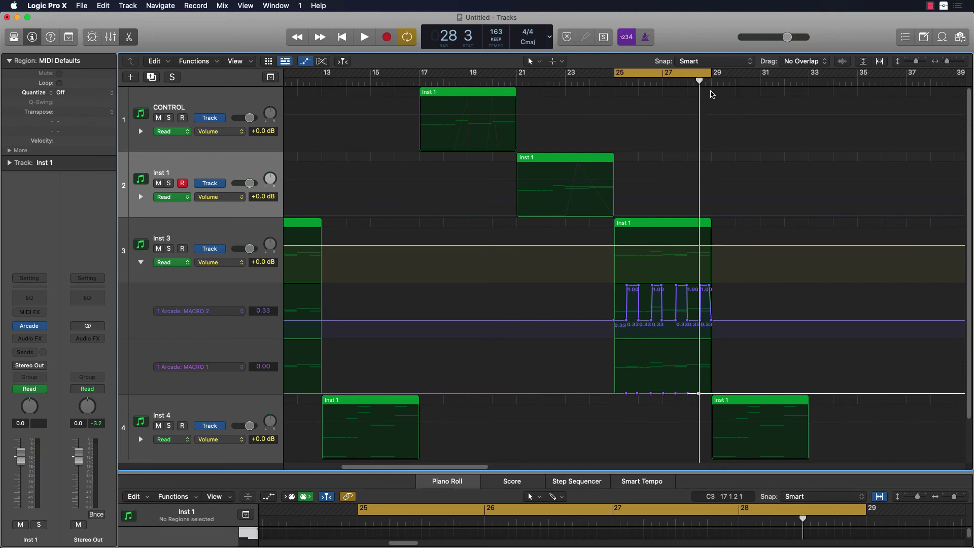
pyautogui.click(712, 84)
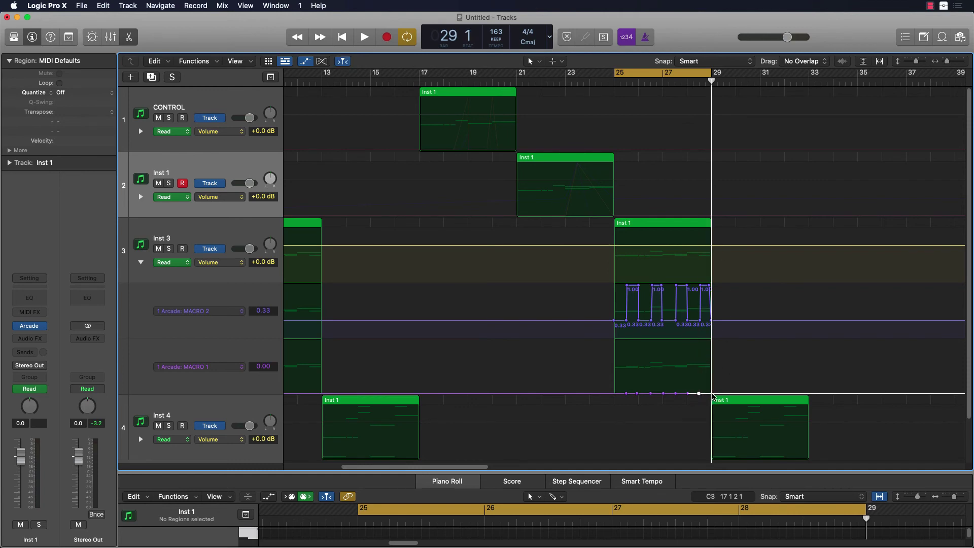
pyautogui.click(712, 395)
pyautogui.moveTo(712, 83); pyautogui.dragTo(614, 79)
pyautogui.click(614, 394)
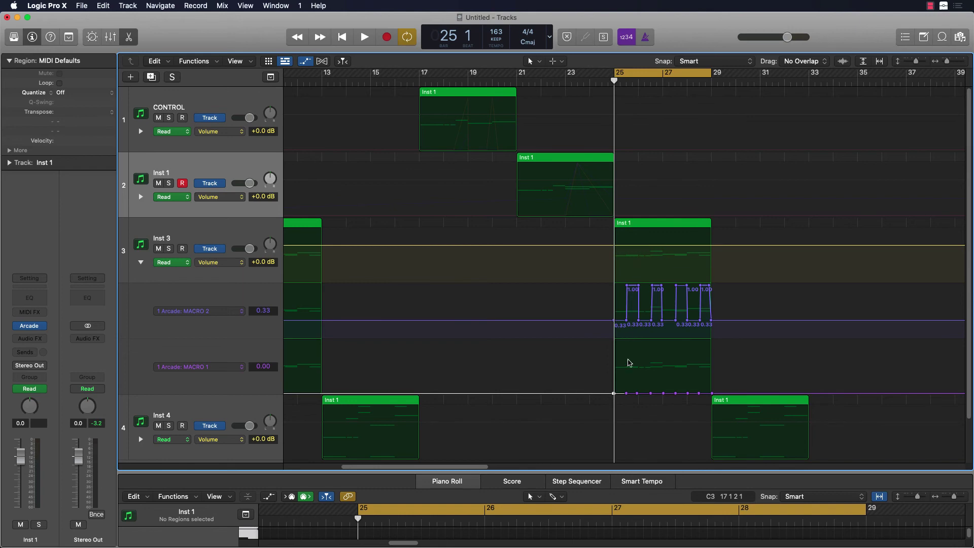
# - Shape a low MACRO 1 plateau of 0.16 from bar 25 beat 3 to about bar 26 on Inst 3, and play it
pyautogui.moveTo(628, 395); pyautogui.dragTo(627, 369)
pyautogui.press('space')
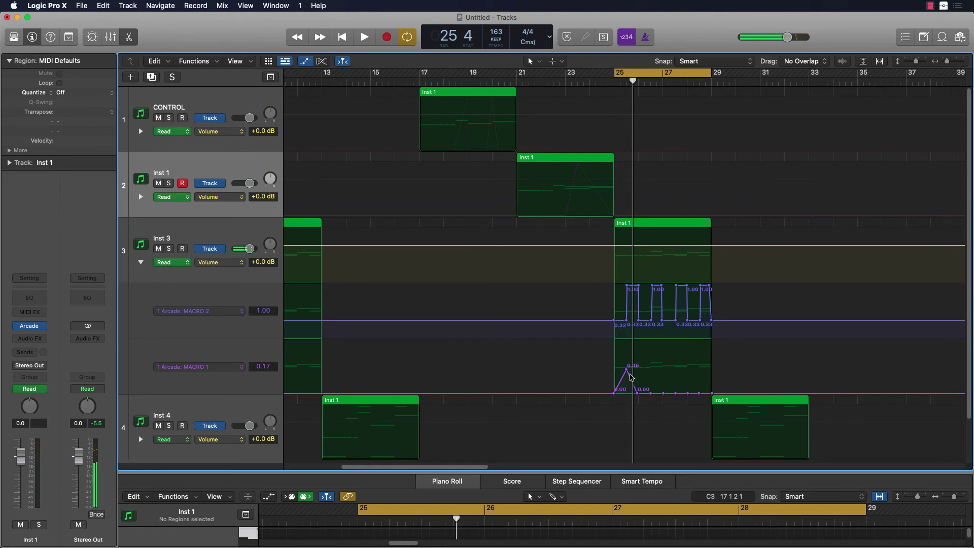
pyautogui.moveTo(627, 370); pyautogui.dragTo(628, 389)
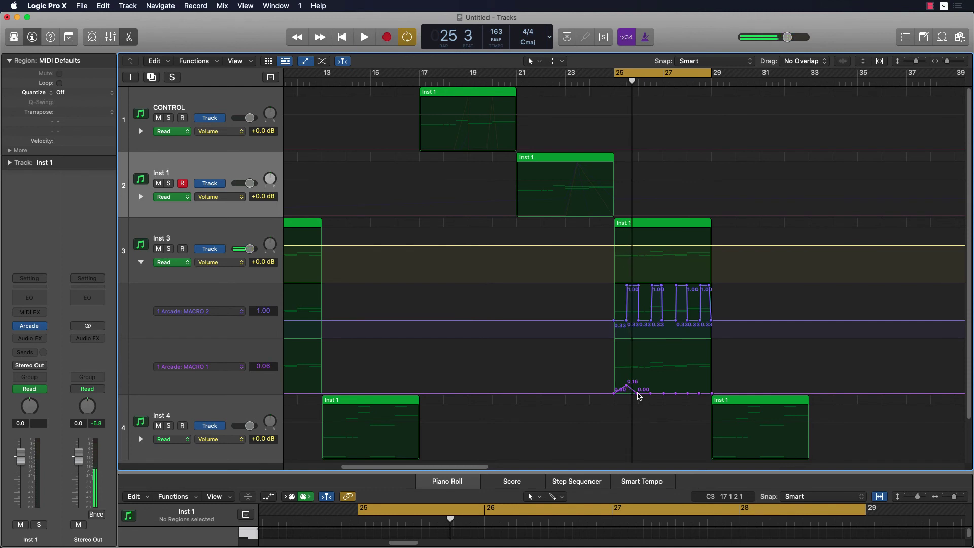
pyautogui.moveTo(638, 393); pyautogui.dragTo(637, 386)
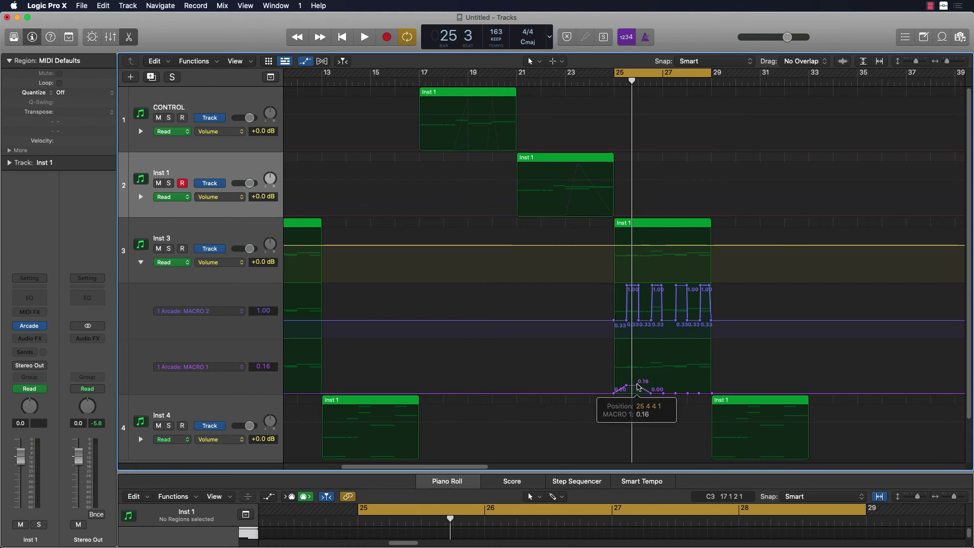
pyautogui.press('space')
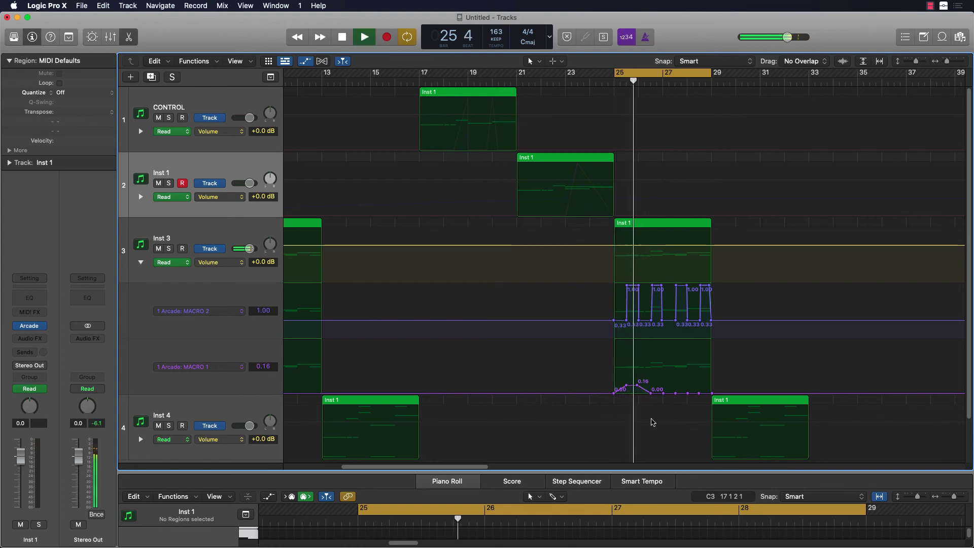
pyautogui.press('space')
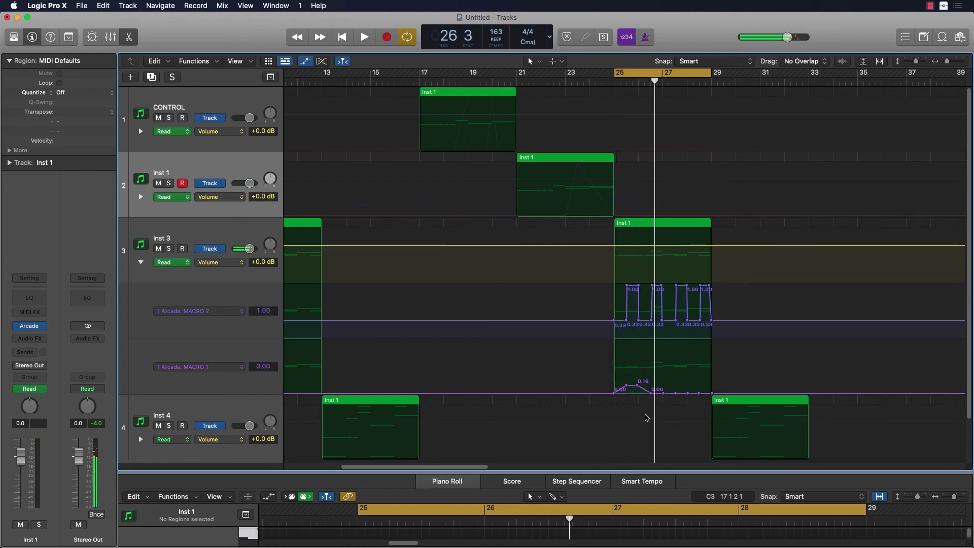
# - Lower Inst 3's MACRO 1 point at bar 25 beat 3 to 0.02, add a 0.19 peak before bar 26, and play it
pyautogui.moveTo(626, 385); pyautogui.dragTo(627, 395)
pyautogui.press('space')
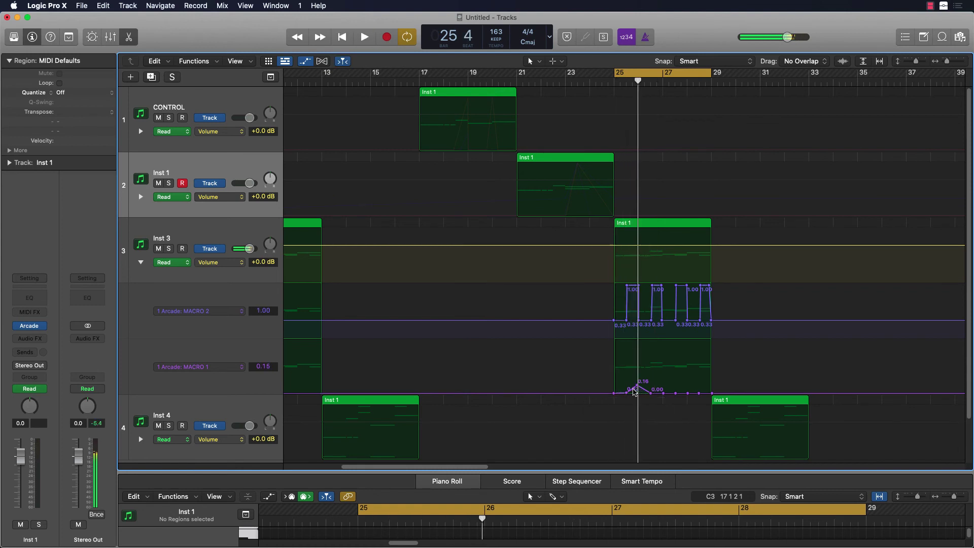
pyautogui.click(633, 386)
pyautogui.moveTo(633, 388); pyautogui.dragTo(633, 383)
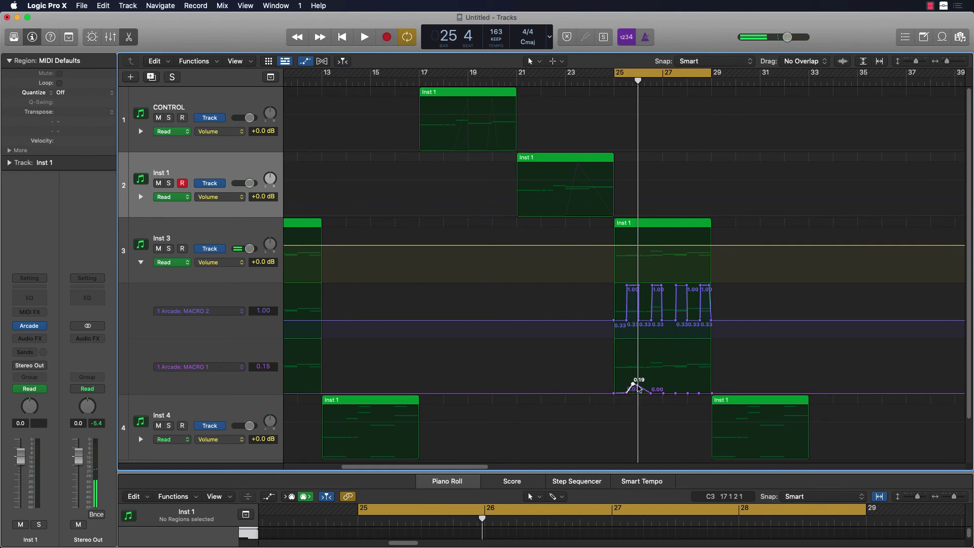
pyautogui.click(639, 386)
pyautogui.press('space')
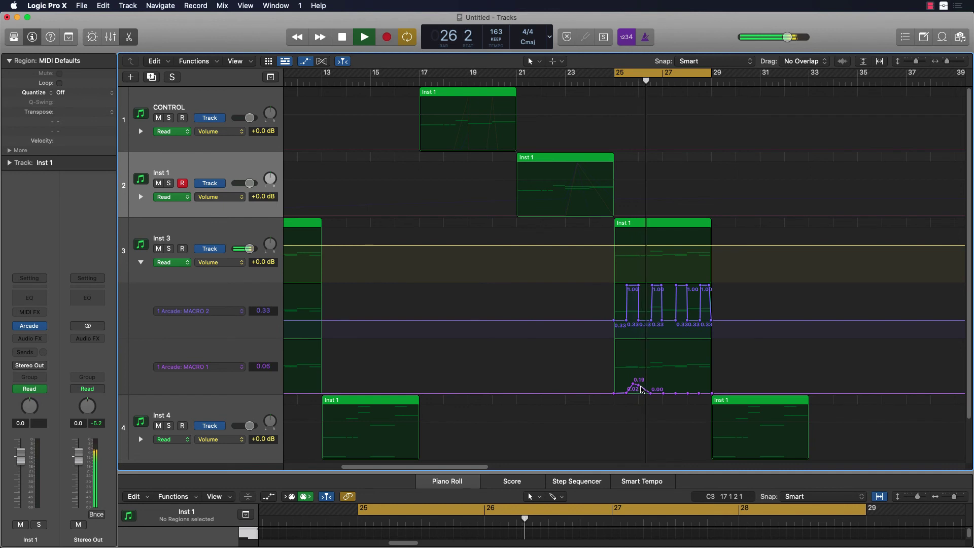
pyautogui.press('space')
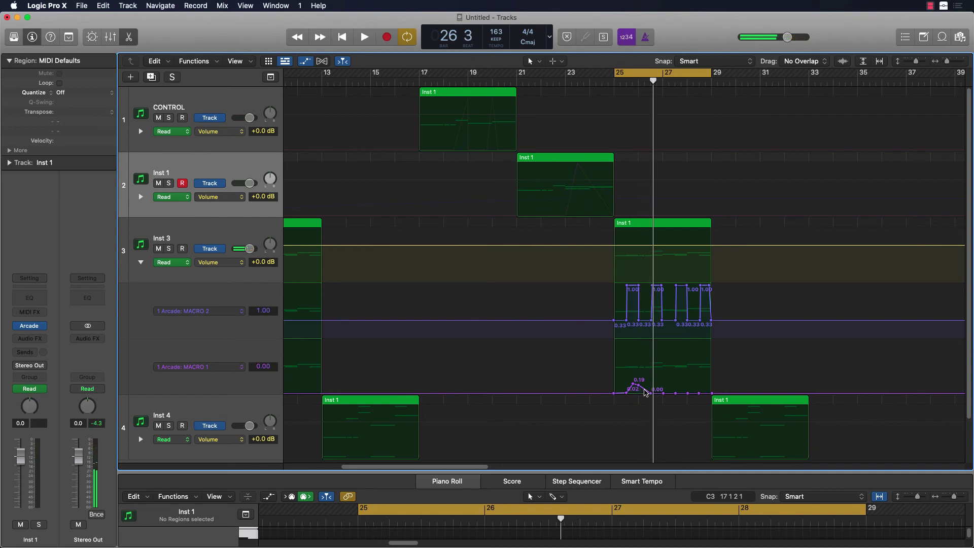
# - Add a MACRO 1 point of about 0.02 just after bar 26 to steepen the peak's fall, and play the region
pyautogui.click(642, 392)
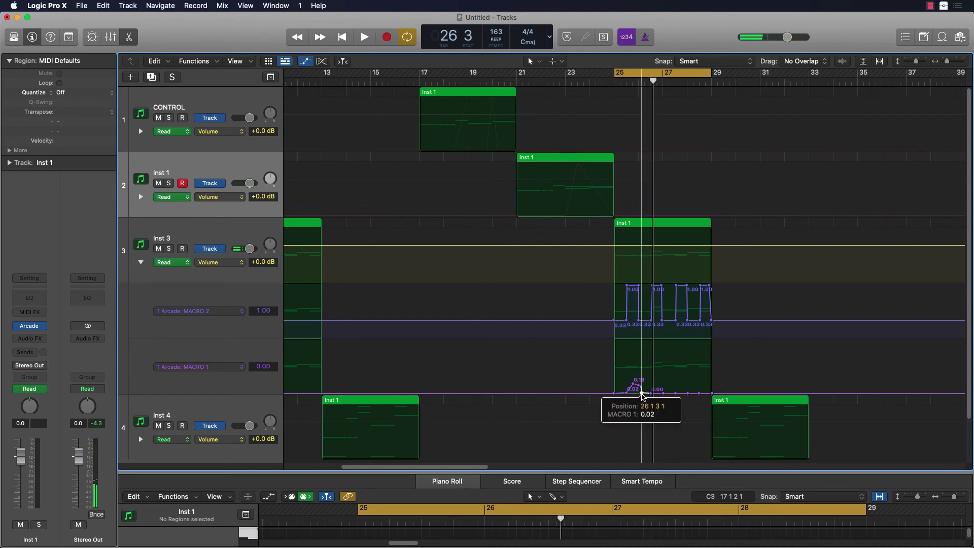
pyautogui.moveTo(640, 391); pyautogui.dragTo(640, 387)
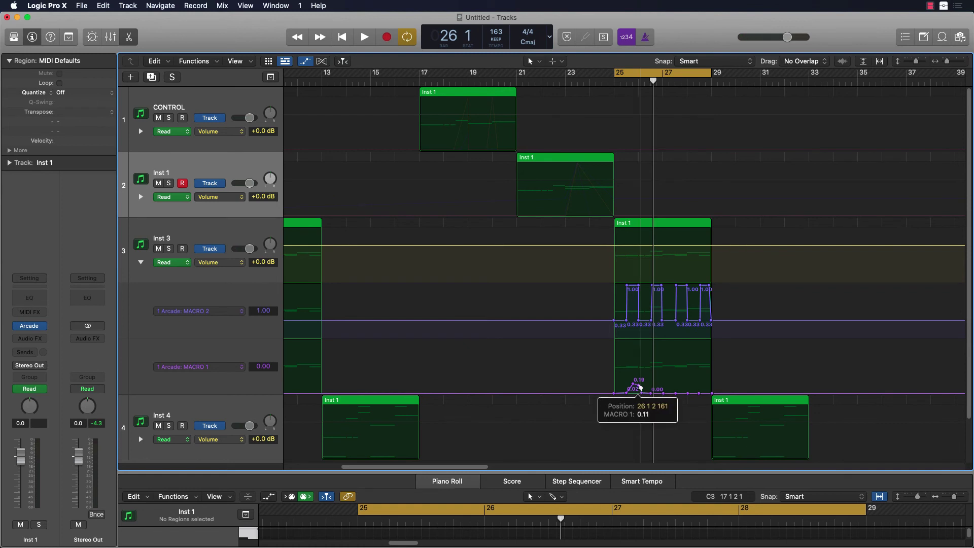
pyautogui.press('space')
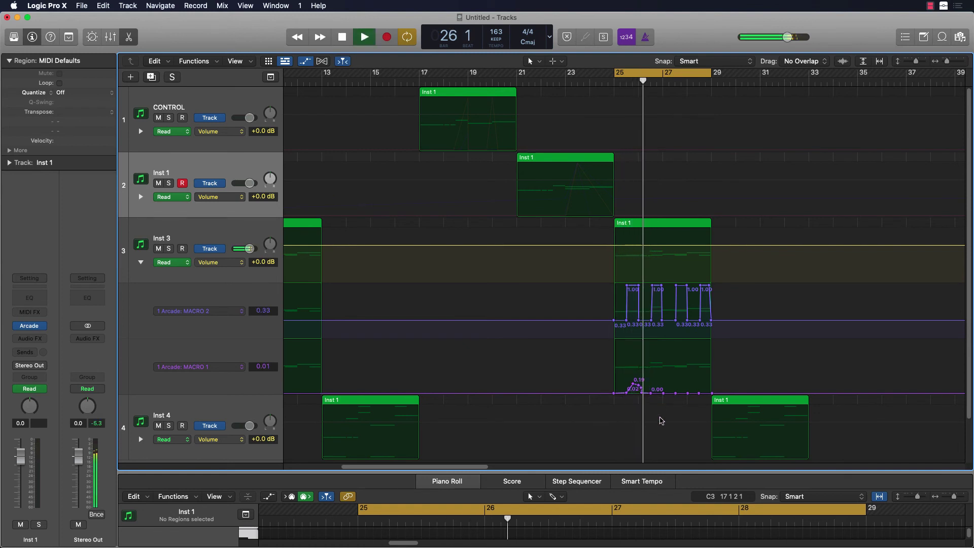
pyautogui.press('space')
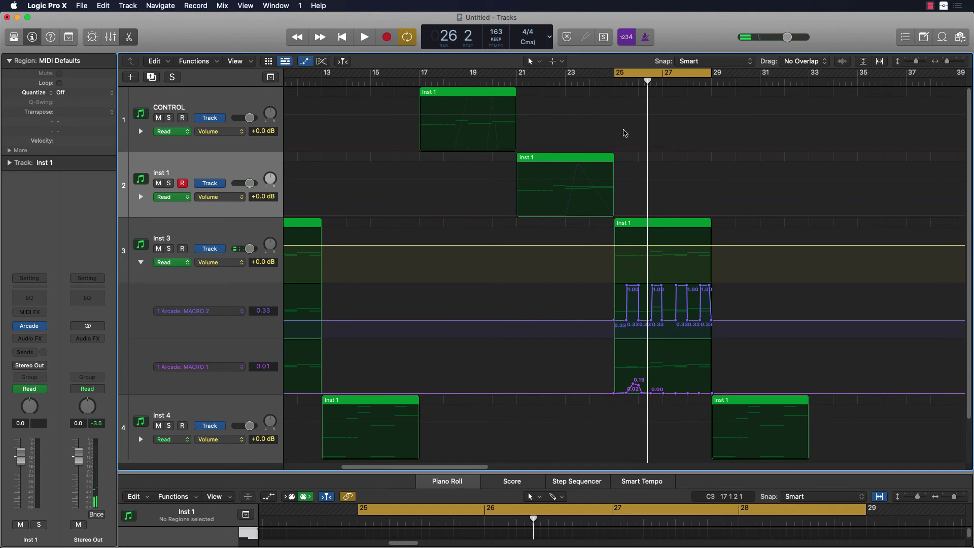
pyautogui.press('space')
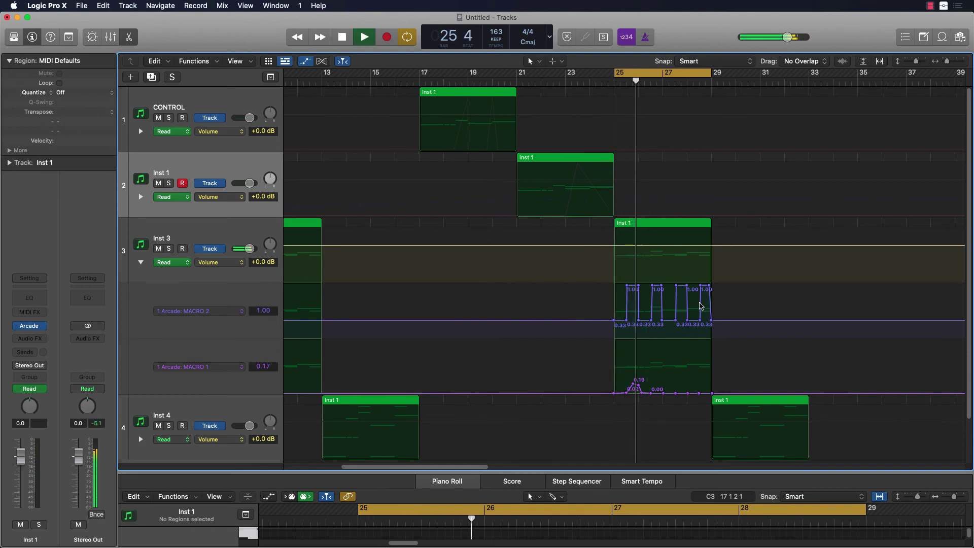
pyautogui.press('space')
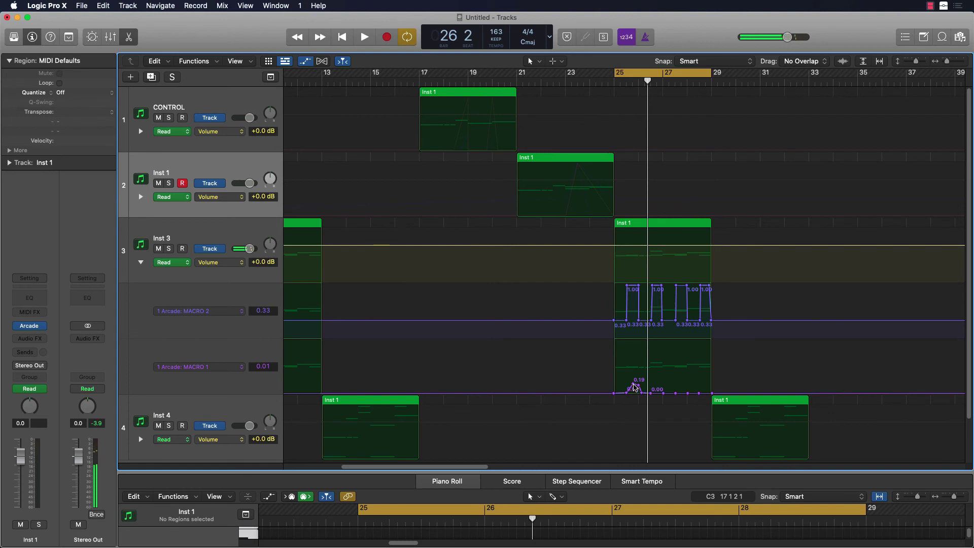
# - Nudge Inst 3's 0.19 MACRO 1 peak slightly later and replay bars 25 and 26
pyautogui.click(634, 385)
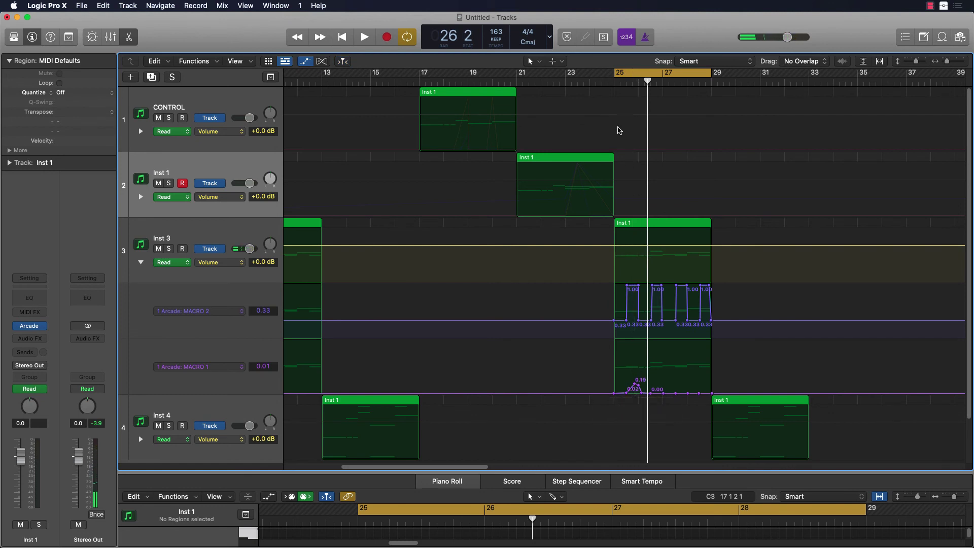
pyautogui.press('space')
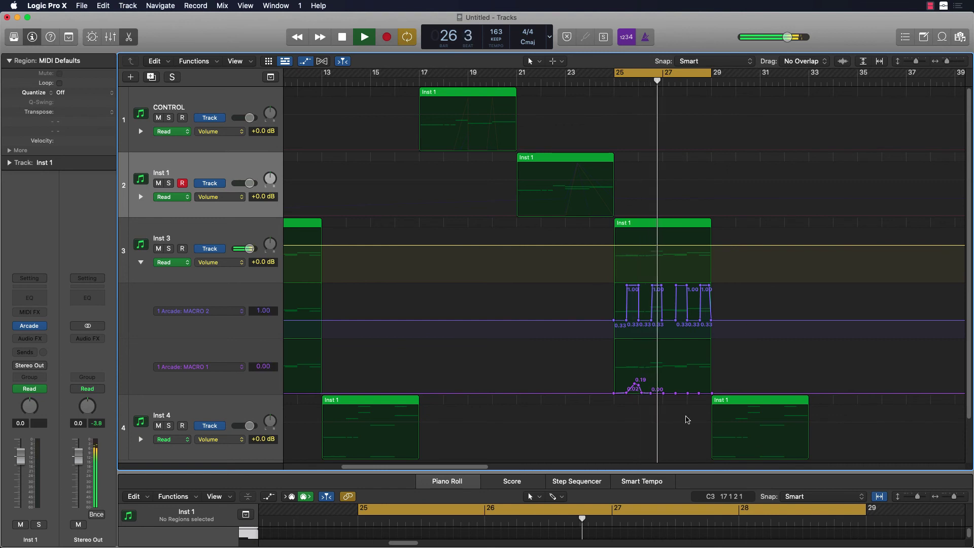
pyautogui.press('space')
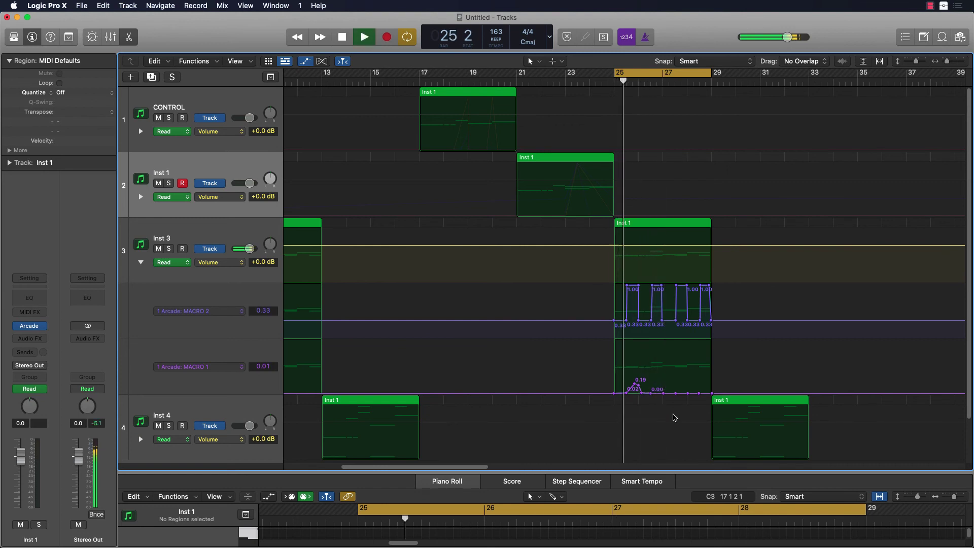
pyautogui.press('space')
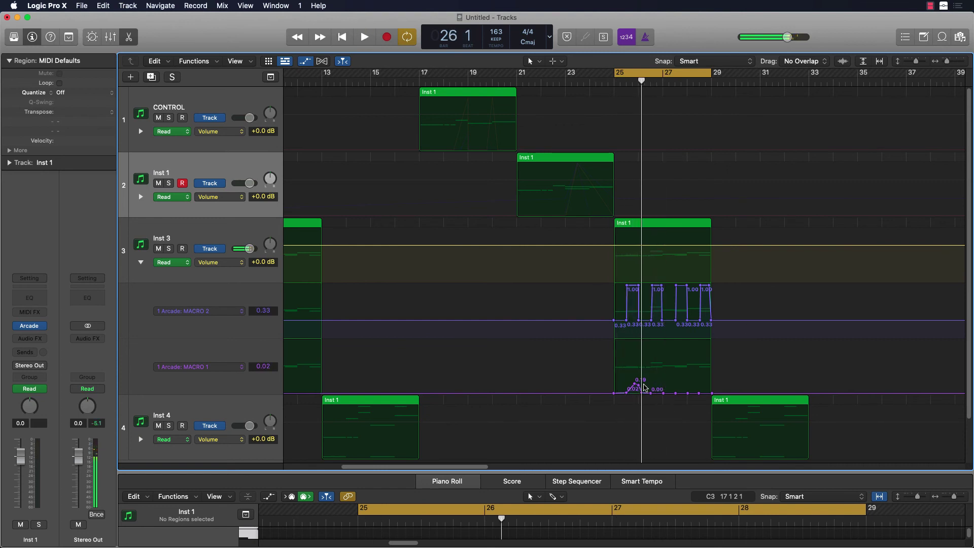
pyautogui.press('space')
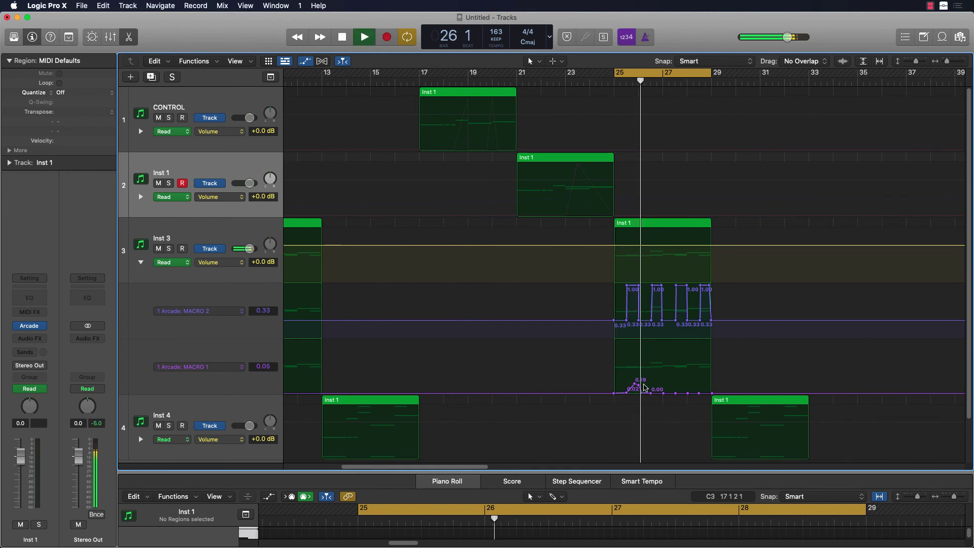
pyautogui.press('space')
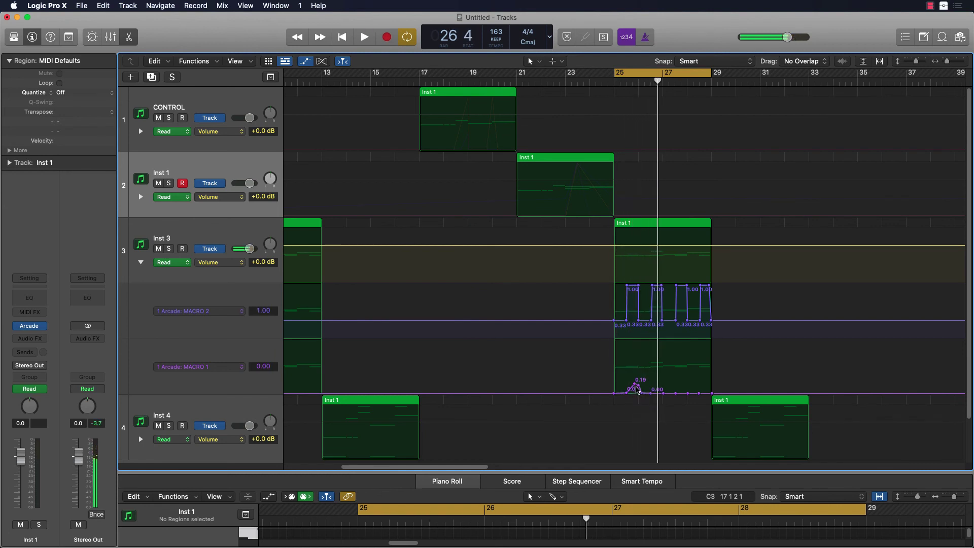
# - Delete the MACRO 1 automation on Inst 3 and remove its lane, keeping the tracks and regions
pyautogui.press('super+BackSpace')
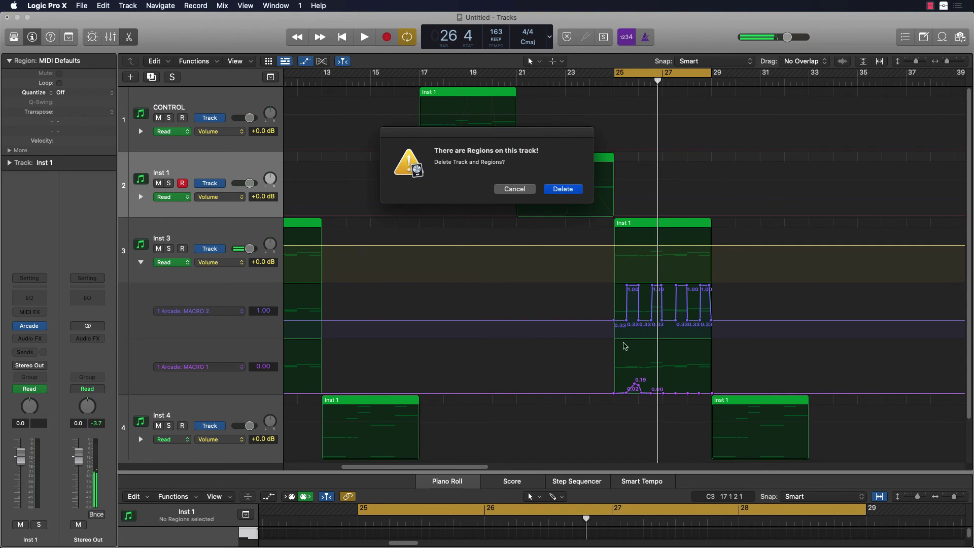
pyautogui.click(514, 190)
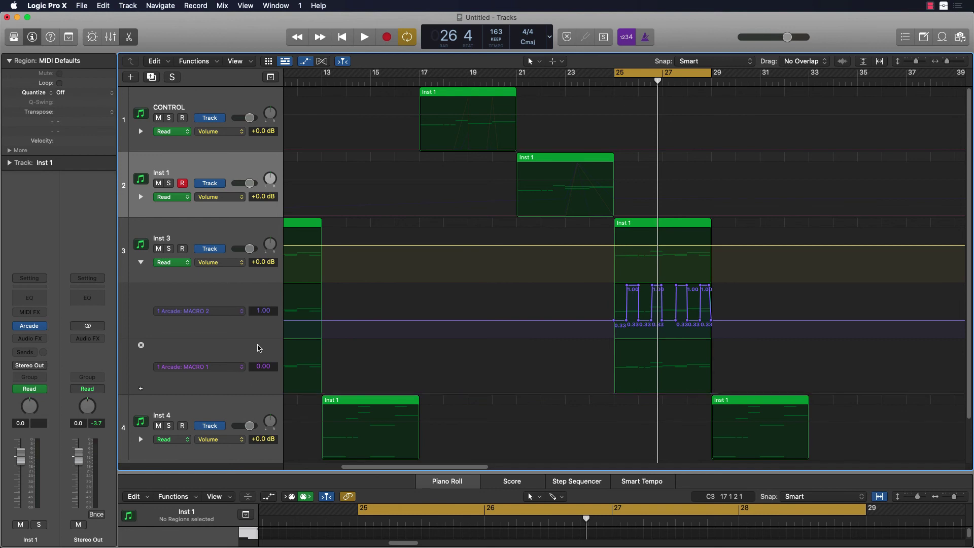
pyautogui.click(141, 345)
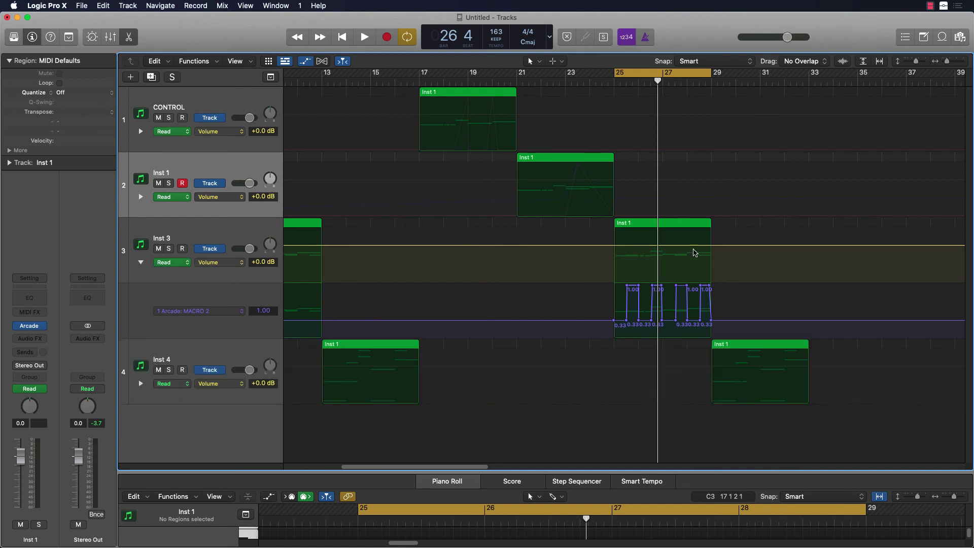
# - Play the Inst 3 region from bar 25 with only its MACRO 2 automation
pyautogui.moveTo(658, 82); pyautogui.dragTo(619, 75)
pyautogui.press('space')
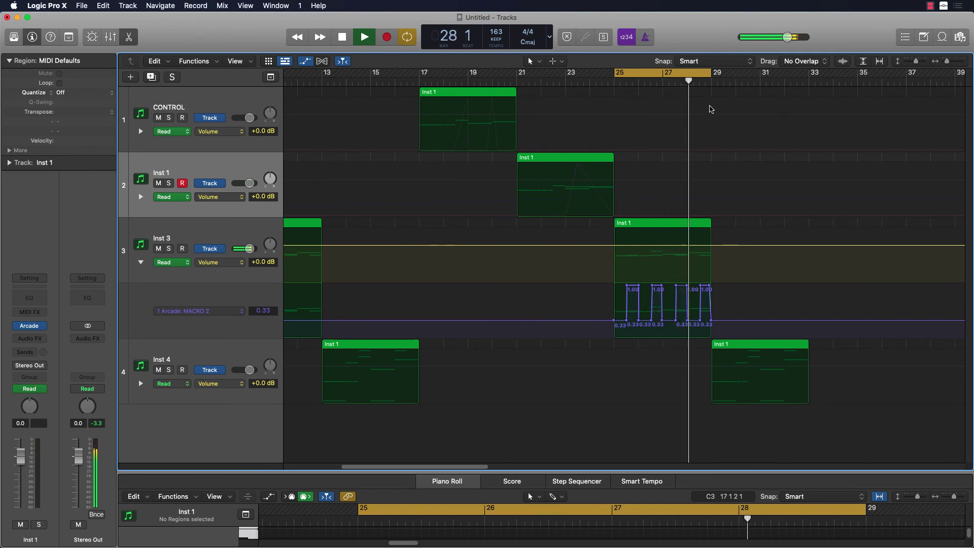
pyautogui.press('space')
# - Move the cycle range to bars 29–33 and play the Inst 4 region from bar 29
pyautogui.moveTo(666, 74); pyautogui.dragTo(763, 74)
pyautogui.click(711, 83)
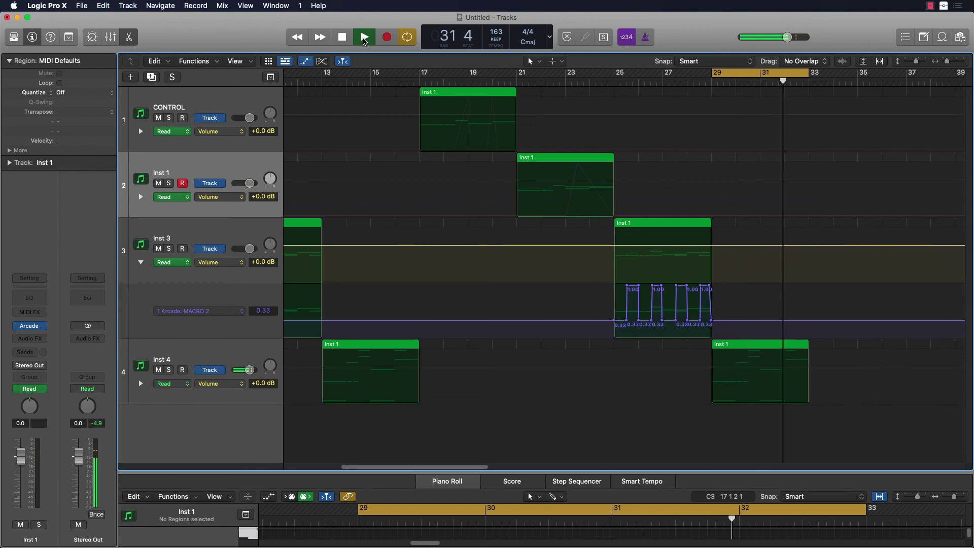
pyautogui.press('space')
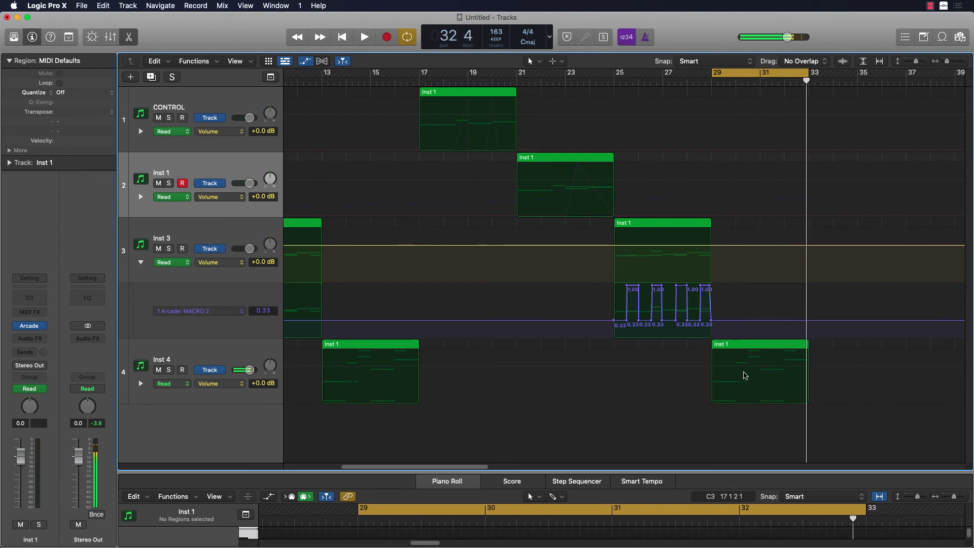
# - Show Inst 4's automation lane and assign it to Arcade's MACRO 1
pyautogui.click(747, 373)
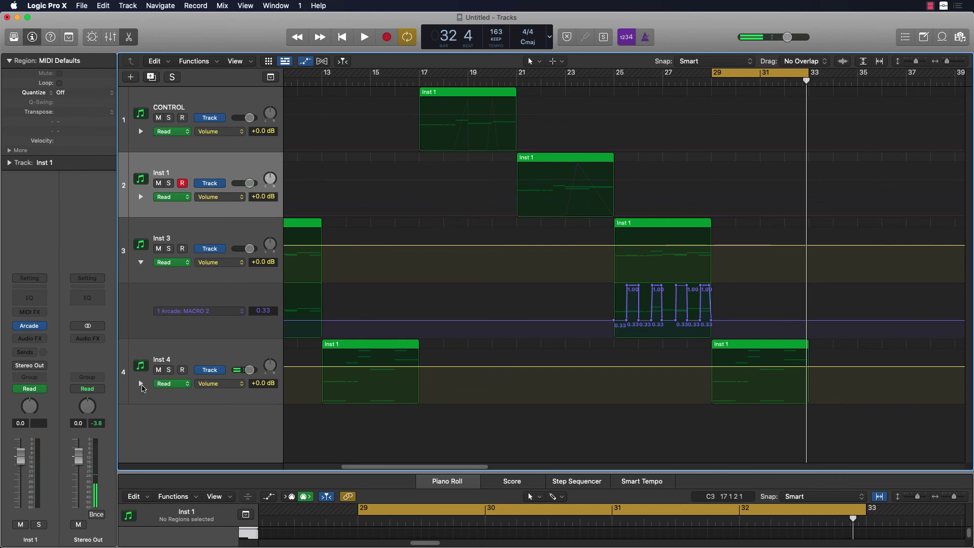
pyautogui.click(141, 384)
pyautogui.click(186, 387)
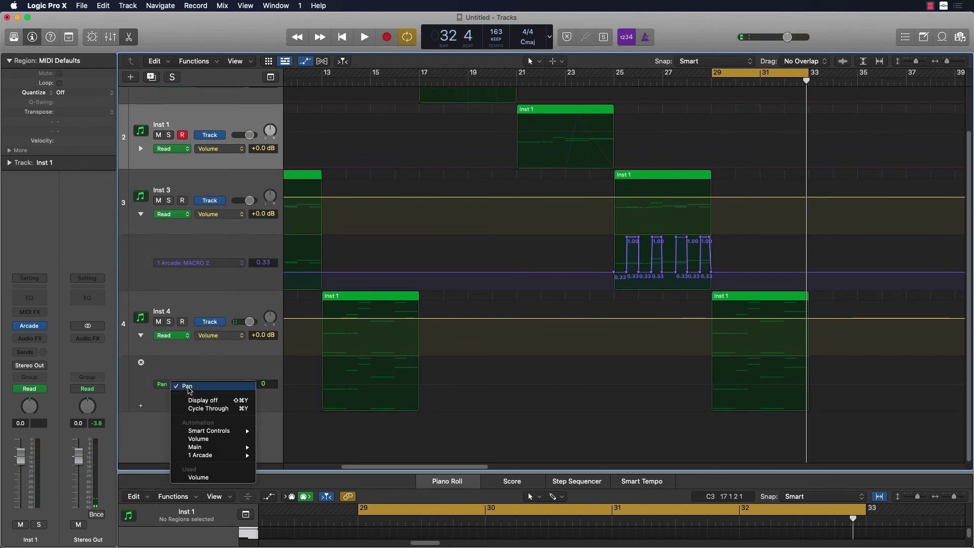
pyautogui.moveTo(217, 455)
pyautogui.scroll(-10, 333, 422)
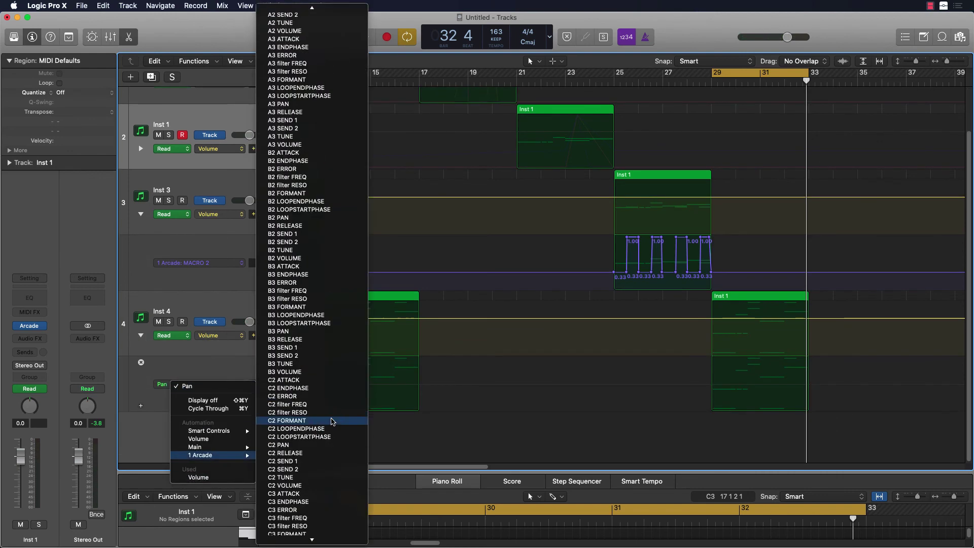
pyautogui.scroll(-15, 333, 422)
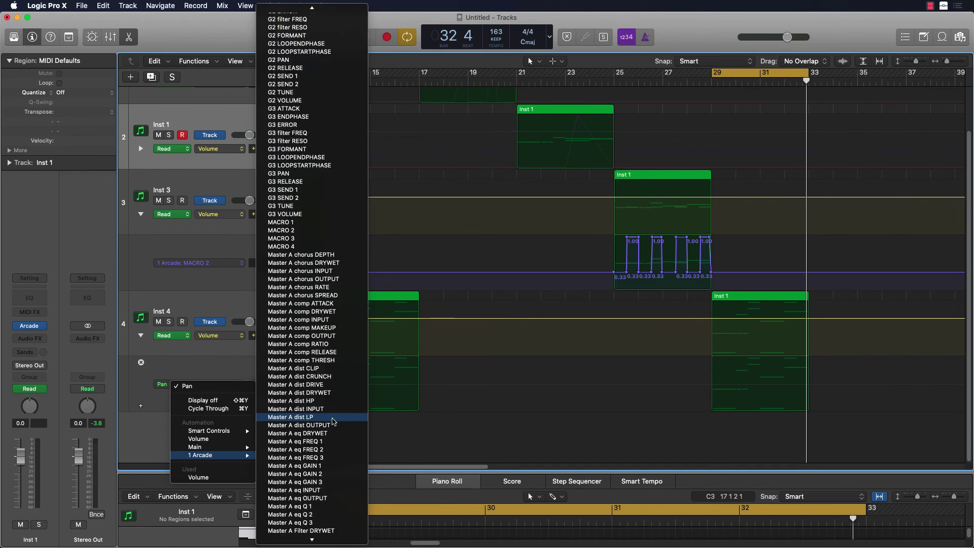
pyautogui.click(332, 435)
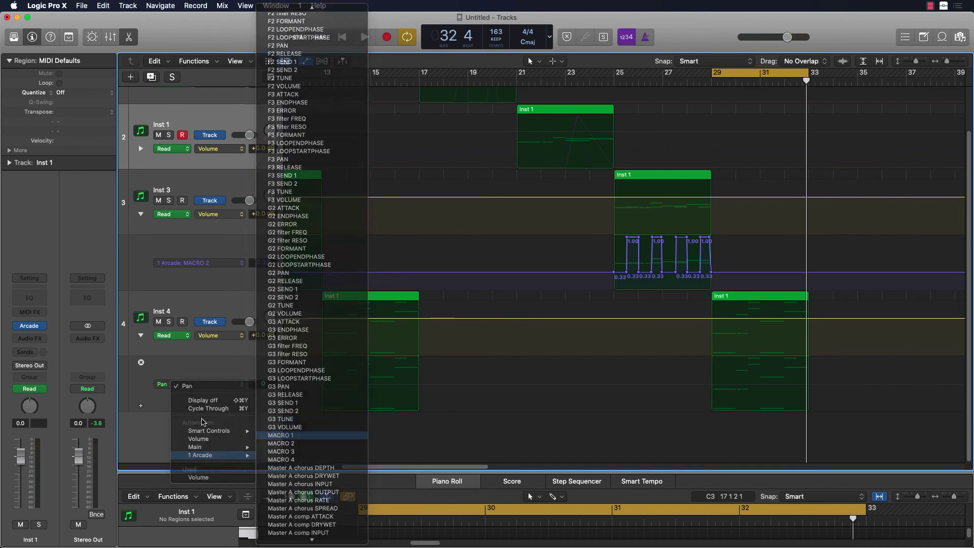
# - Add a second automation lane to Inst 4 and assign it to Arcade's MACRO 2
pyautogui.click(142, 407)
pyautogui.scroll(-3, 228, 400)
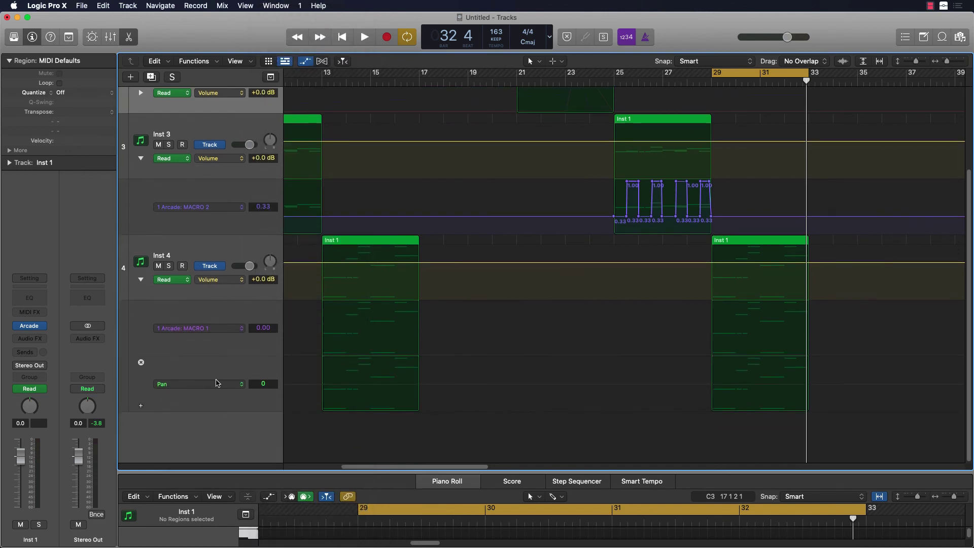
pyautogui.click(217, 383)
pyautogui.moveTo(260, 455)
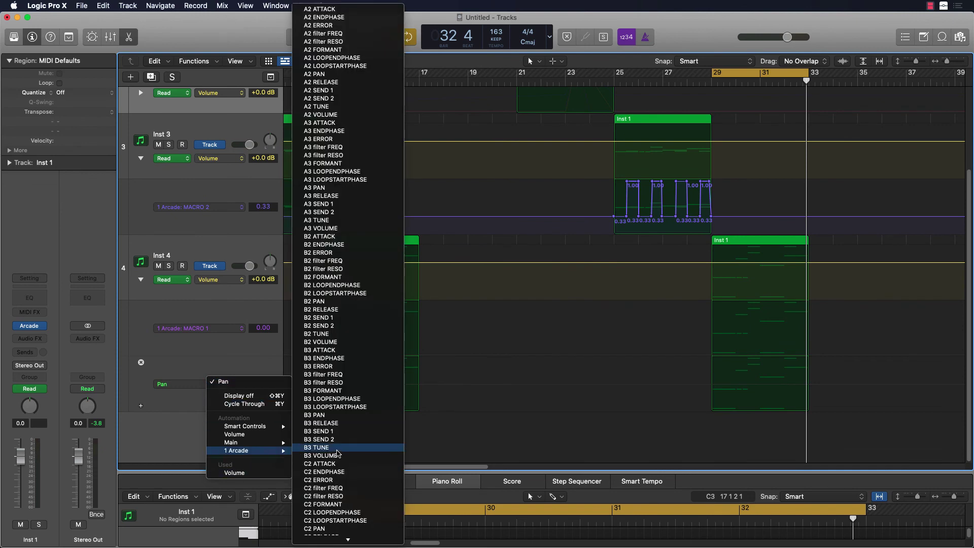
pyautogui.scroll(-15, 338, 453)
pyautogui.scroll(-20, 338, 453)
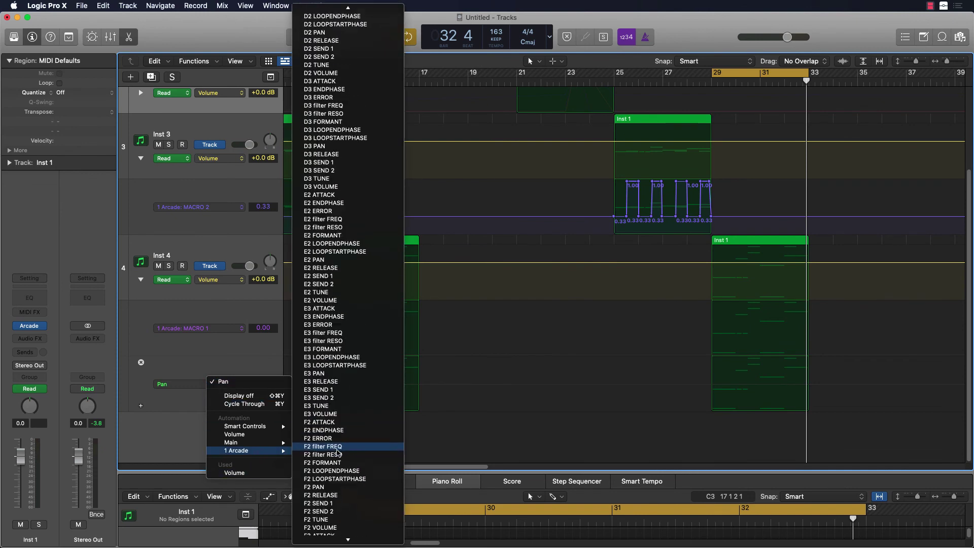
pyautogui.scroll(12, 339, 456)
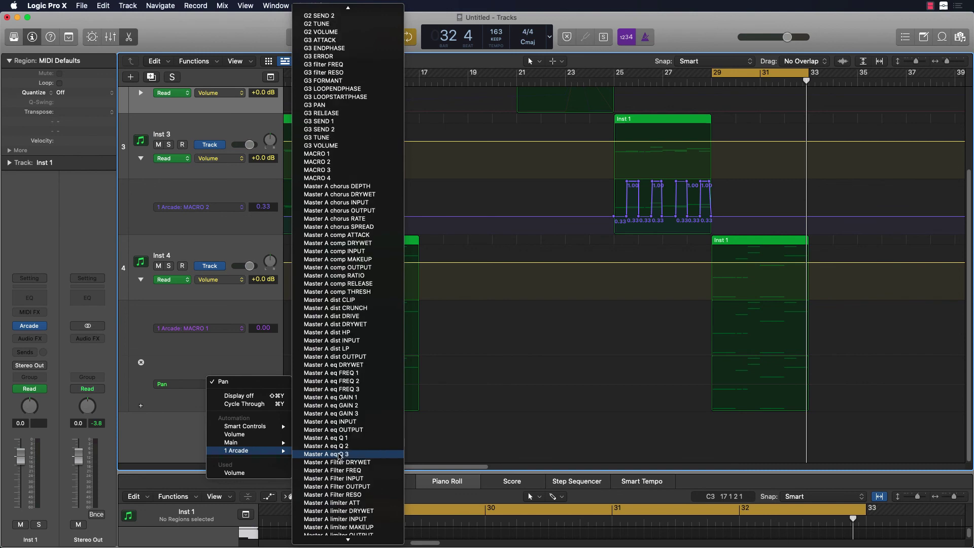
pyautogui.click(320, 337)
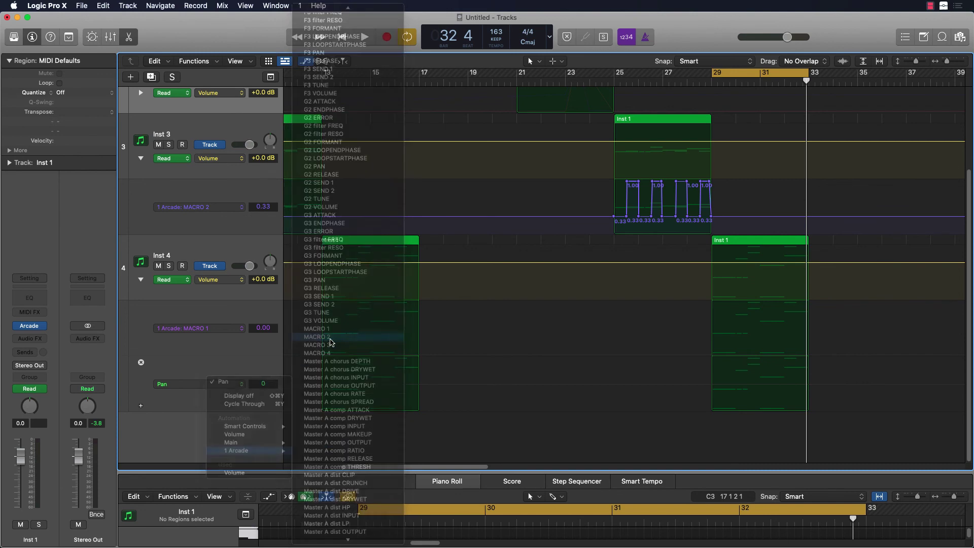
# - Add a third automation lane to Inst 4 and assign it to Arcade's MACRO 3
pyautogui.click(141, 406)
pyautogui.scroll(-3, 203, 396)
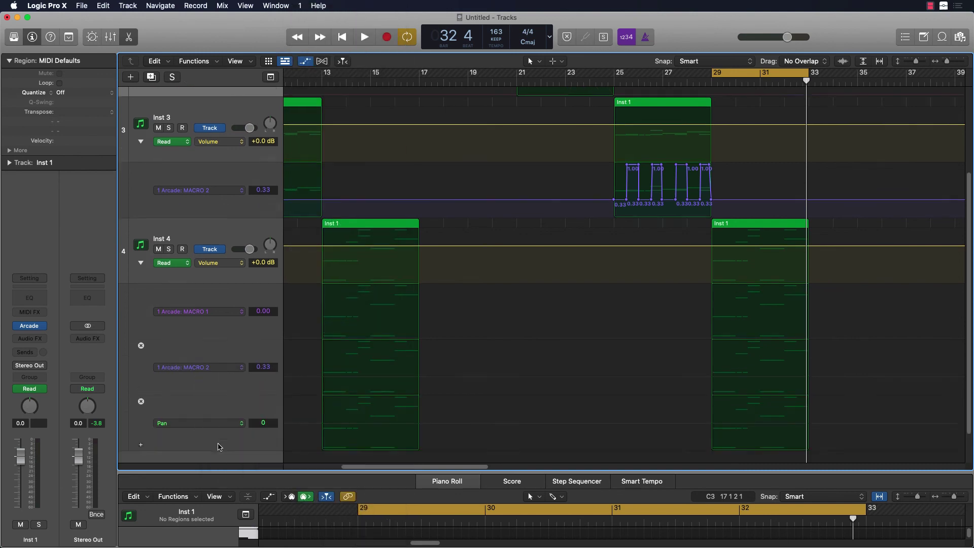
pyautogui.click(222, 388)
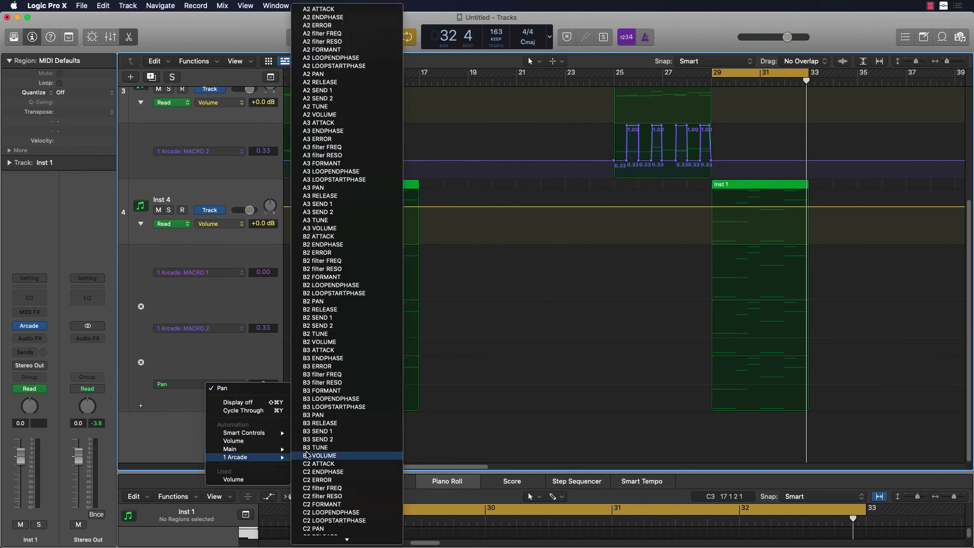
pyautogui.scroll(-15, 333, 439)
pyautogui.scroll(-20, 332, 442)
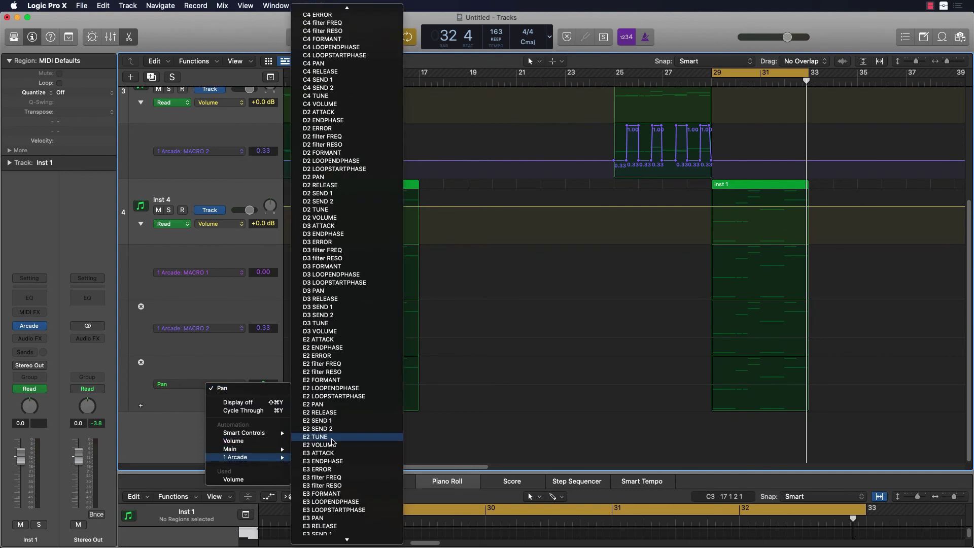
pyautogui.scroll(-20, 333, 442)
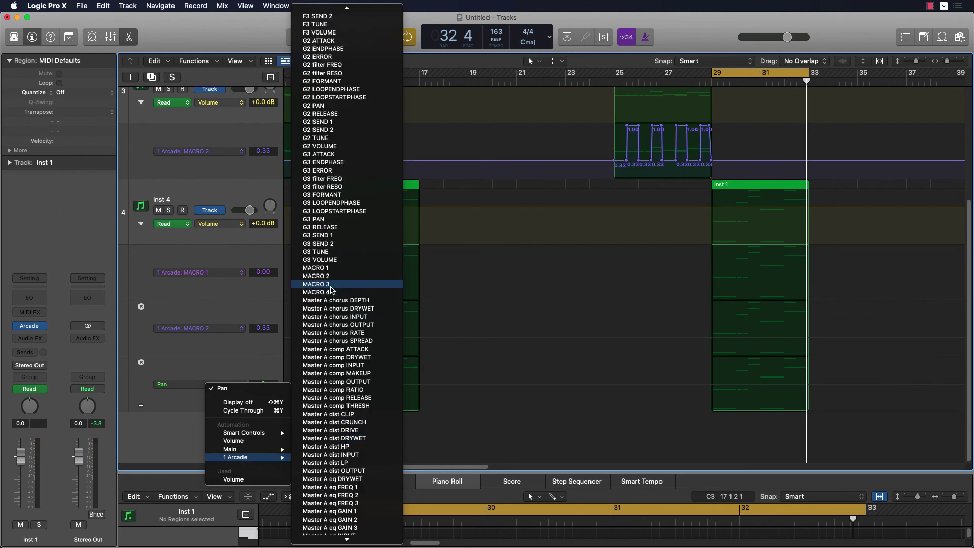
pyautogui.click(325, 284)
# - Add a fourth automation lane to Inst 4 and assign it to Arcade's MACRO 4
pyautogui.click(140, 407)
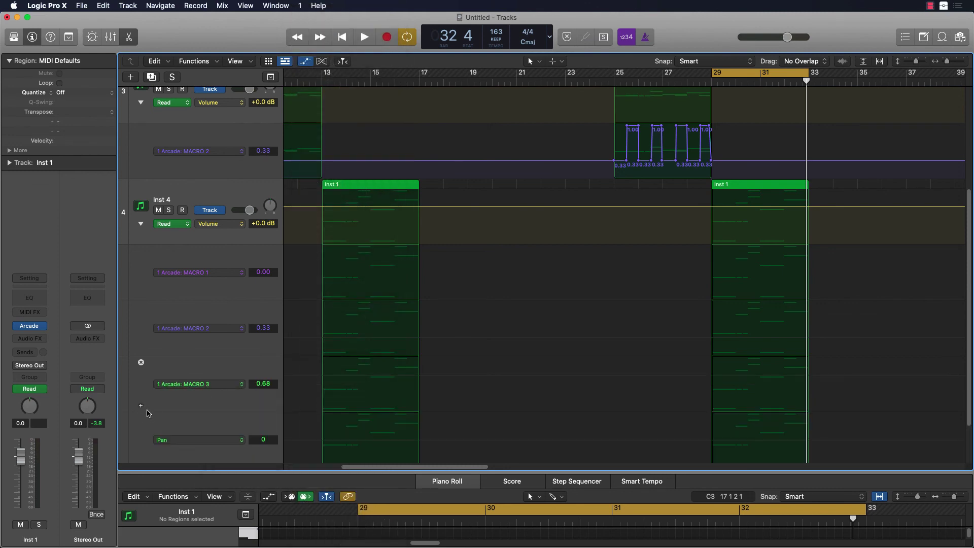
pyautogui.click(164, 442)
pyautogui.moveTo(213, 516)
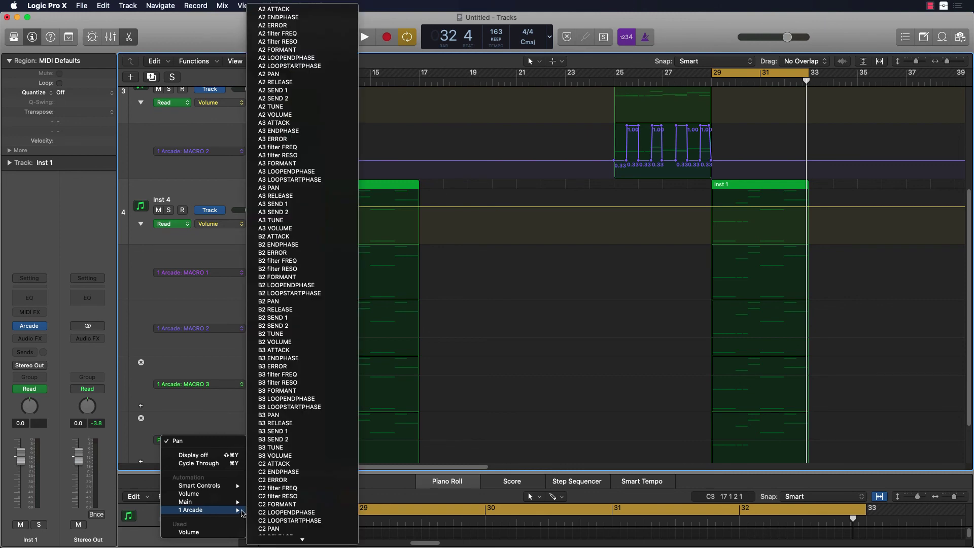
pyautogui.scroll(-5, 300, 506)
pyautogui.scroll(-20, 300, 506)
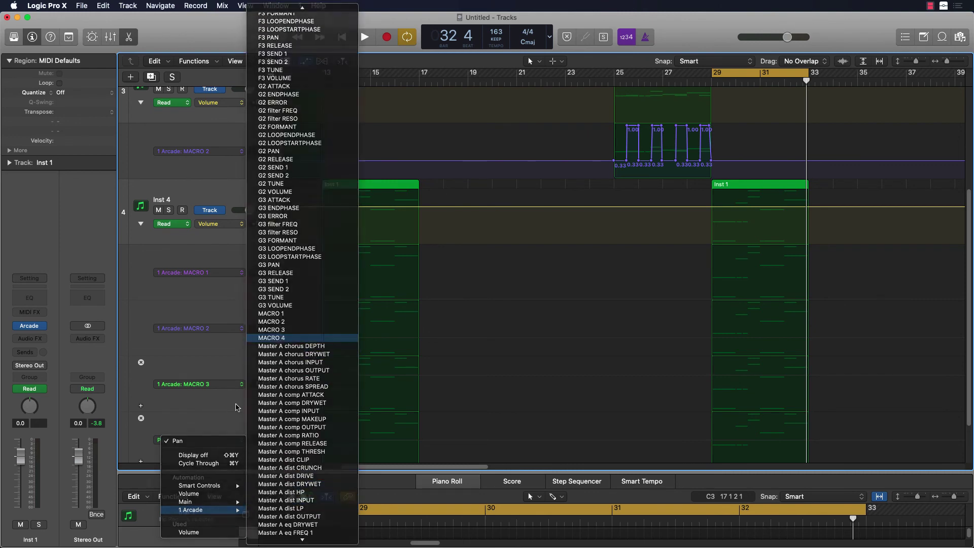
pyautogui.click(284, 338)
# - Create automation points at bars 29 and 33 on Inst 4's MACRO 1, MACRO 2, MACRO 3 and MACRO 4 lanes
pyautogui.scroll(-2, 219, 431)
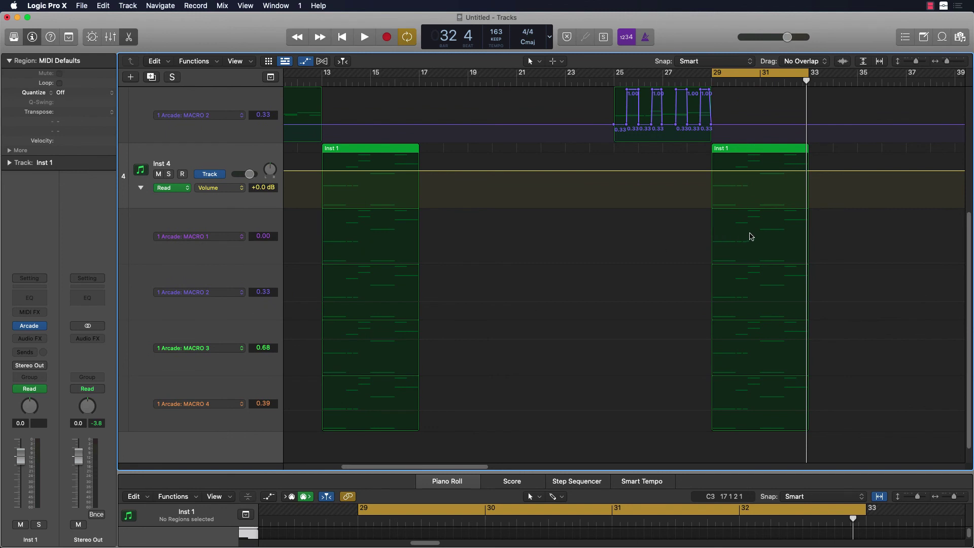
pyautogui.click(747, 348)
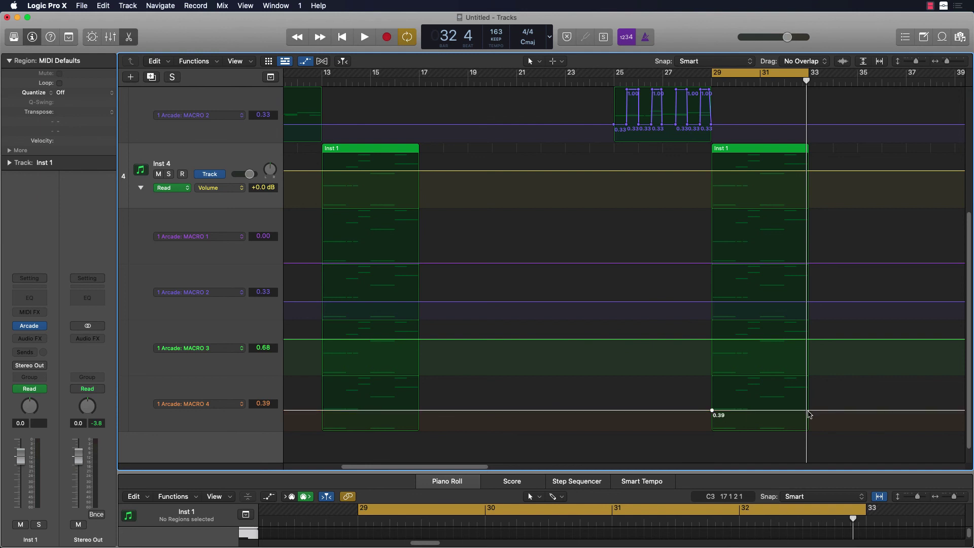
pyautogui.click(713, 343)
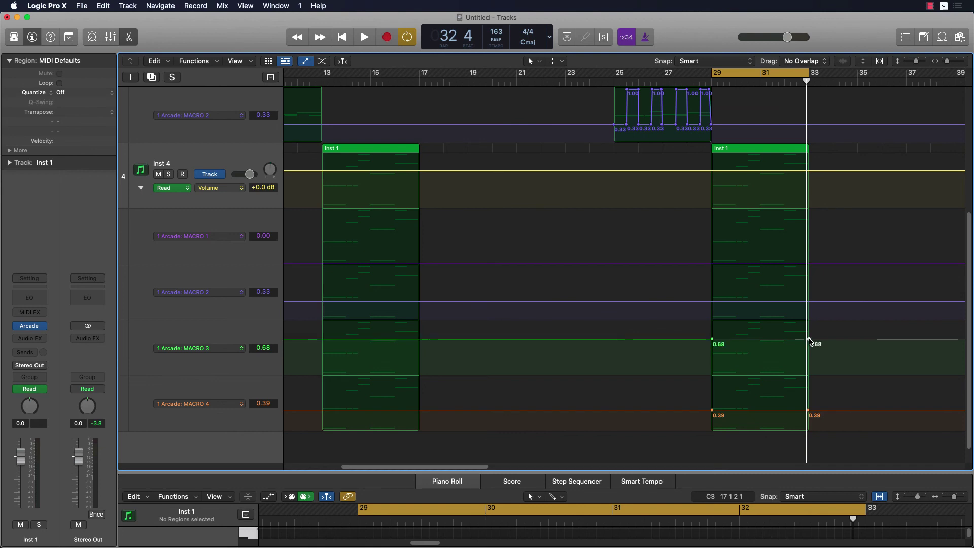
pyautogui.click(713, 303)
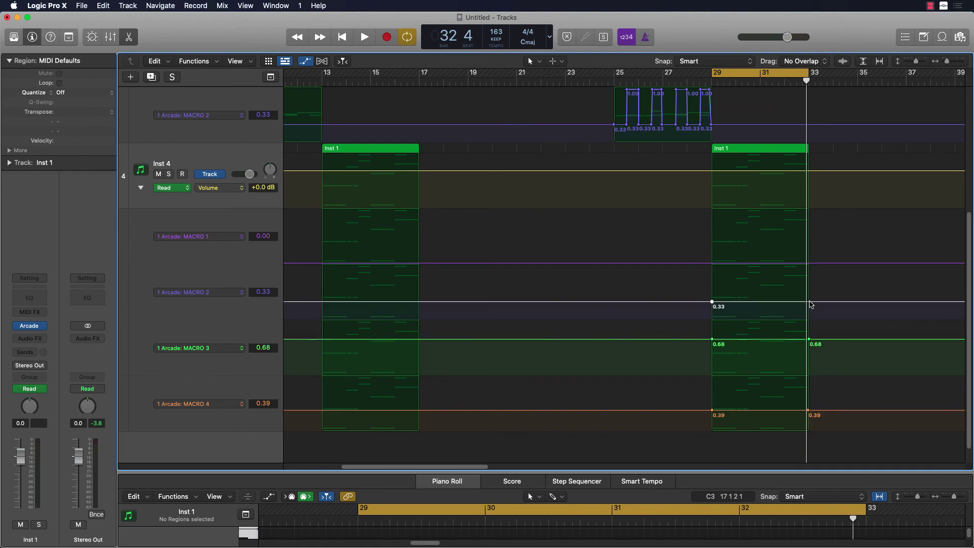
pyautogui.click(713, 263)
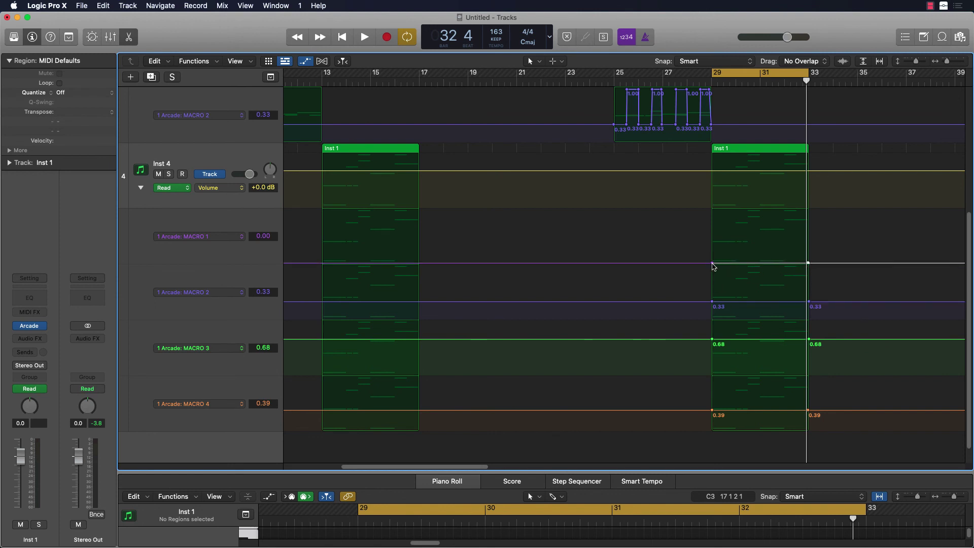
# - Ramp all four Inst 4 macro lanes from 0.00 at bar 29 to 1.00 at bar 33 and play the result
pyautogui.moveTo(810, 265); pyautogui.dragTo(808, 211)
pyautogui.moveTo(713, 303); pyautogui.dragTo(713, 318)
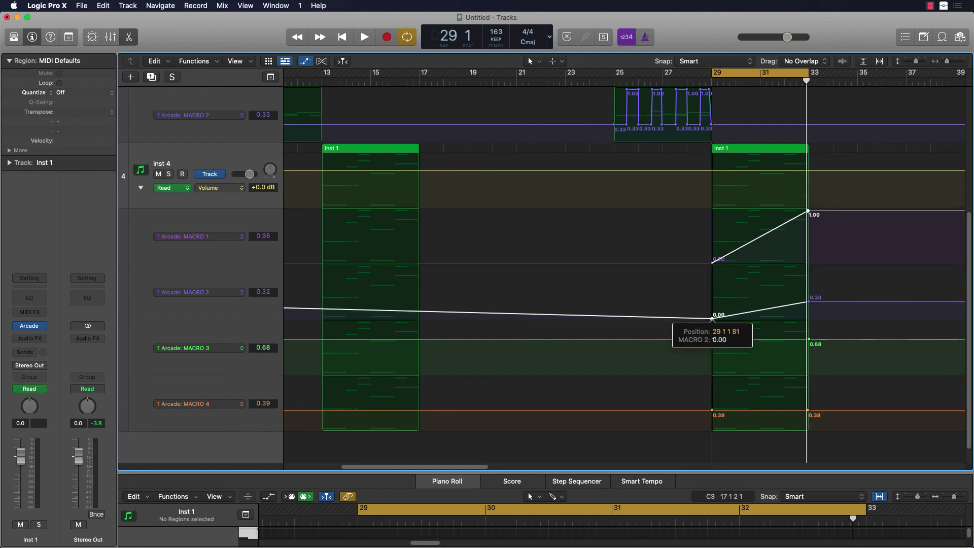
pyautogui.moveTo(808, 302); pyautogui.dragTo(808, 266)
pyautogui.moveTo(714, 345); pyautogui.dragTo(717, 389)
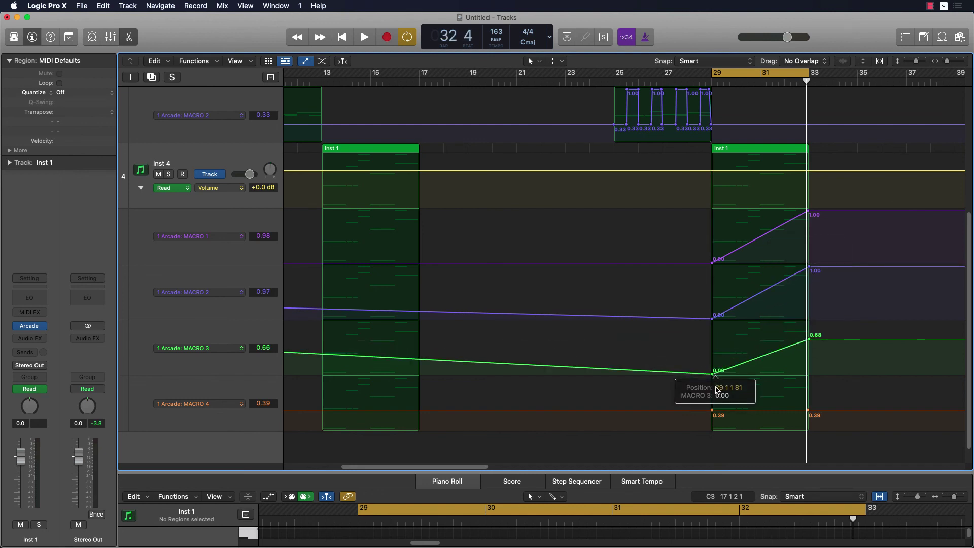
pyautogui.moveTo(809, 339); pyautogui.dragTo(808, 322)
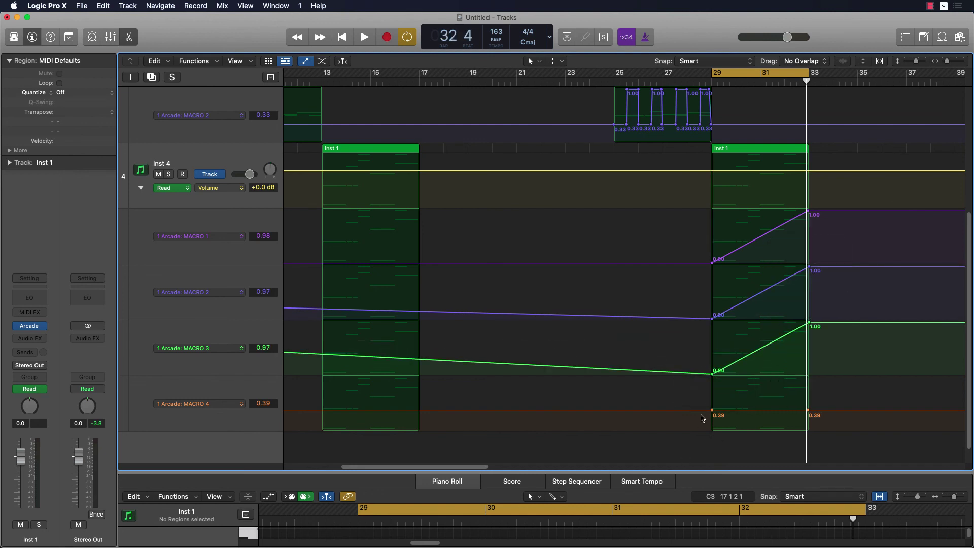
pyautogui.moveTo(717, 413); pyautogui.dragTo(718, 431)
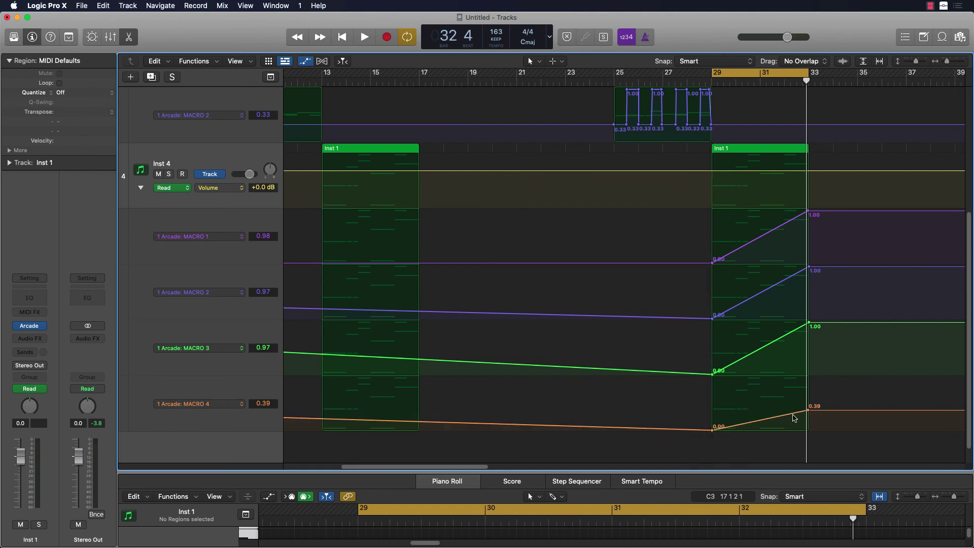
pyautogui.moveTo(809, 413); pyautogui.dragTo(809, 378)
pyautogui.press('space')
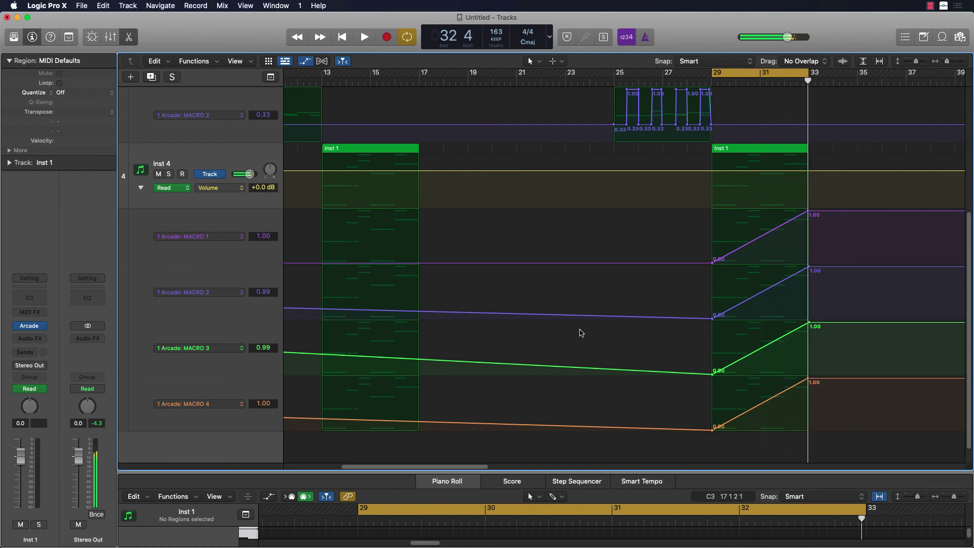
# - Extend the cycle range back to bar 1, play the whole arrangement from the start, and stop back at bar 1
pyautogui.scroll(2, 581, 333)
pyautogui.moveTo(715, 73); pyautogui.dragTo(348, 129)
pyautogui.scroll(5, 693, 296)
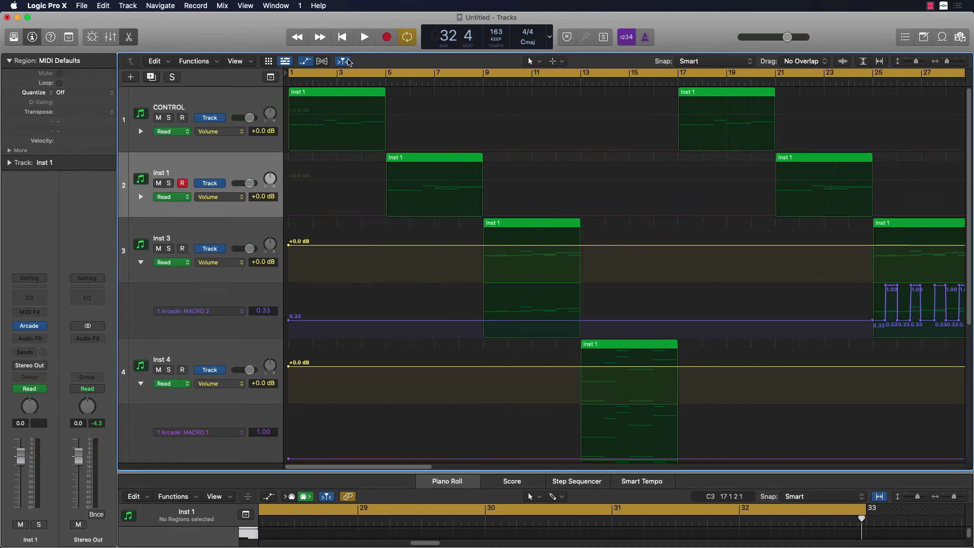
pyautogui.click(342, 36)
pyautogui.click(364, 36)
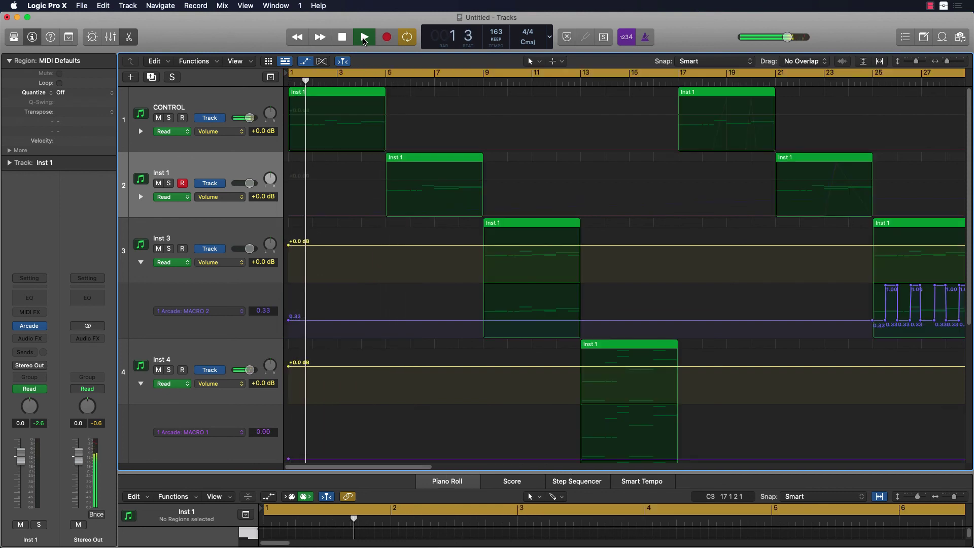
pyautogui.click(341, 38)
pyautogui.click(341, 38)
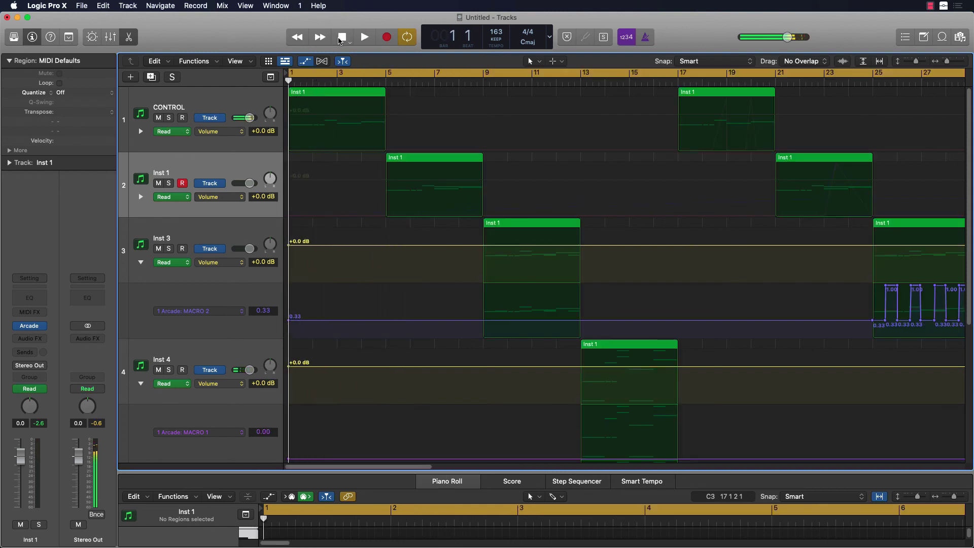
# - Insert the stereo Ozone 9 plug-in on the Stereo Out channel and reposition its window over the tracks
pyautogui.click(88, 326)
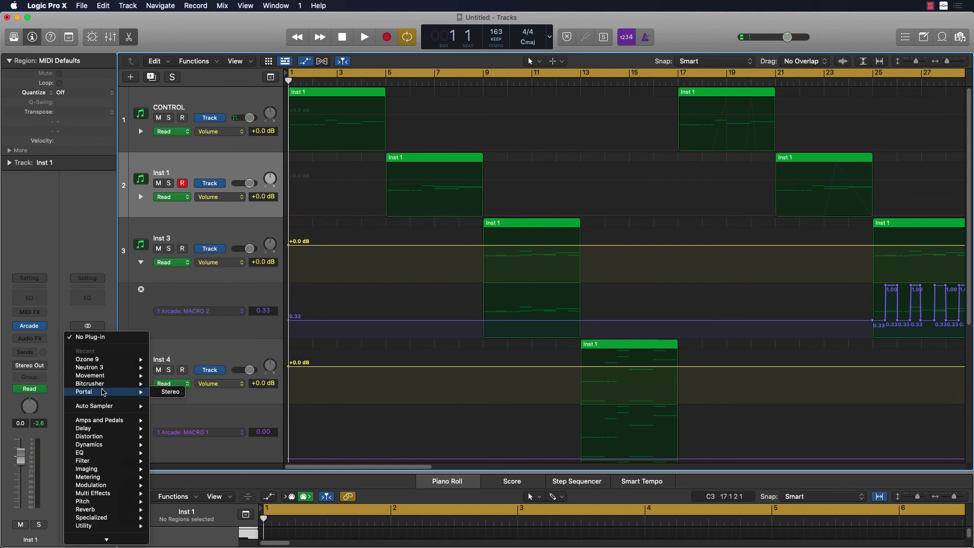
pyautogui.click(169, 359)
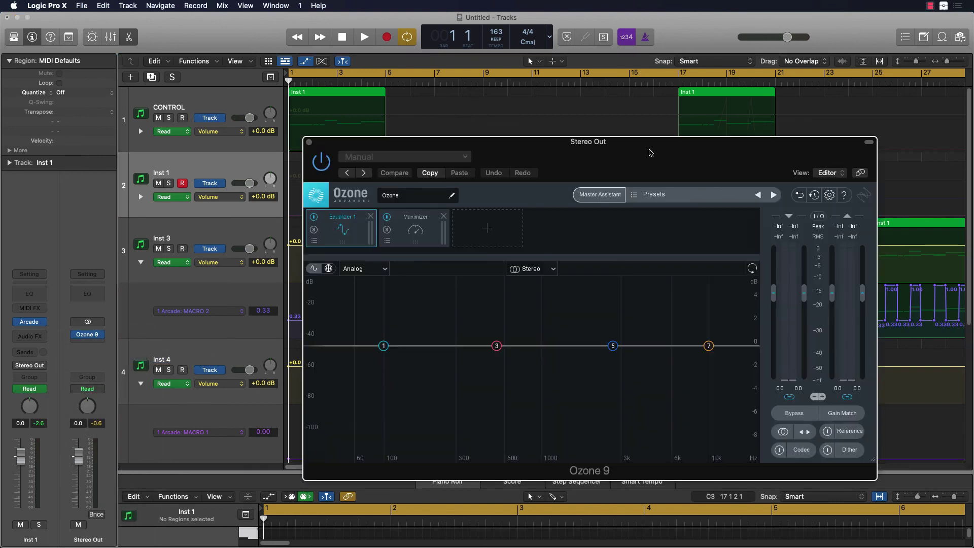
pyautogui.moveTo(651, 152); pyautogui.dragTo(610, 136)
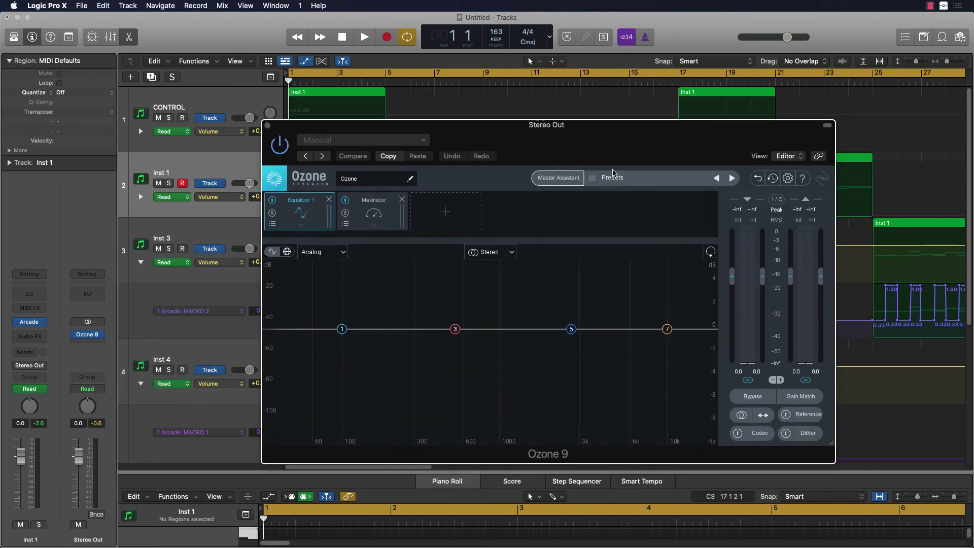
# - Load Ozone 9's Drum n Bass preset from the Genre-Specific Mastering presets and close the preset manager and plug-in window
pyautogui.click(613, 177)
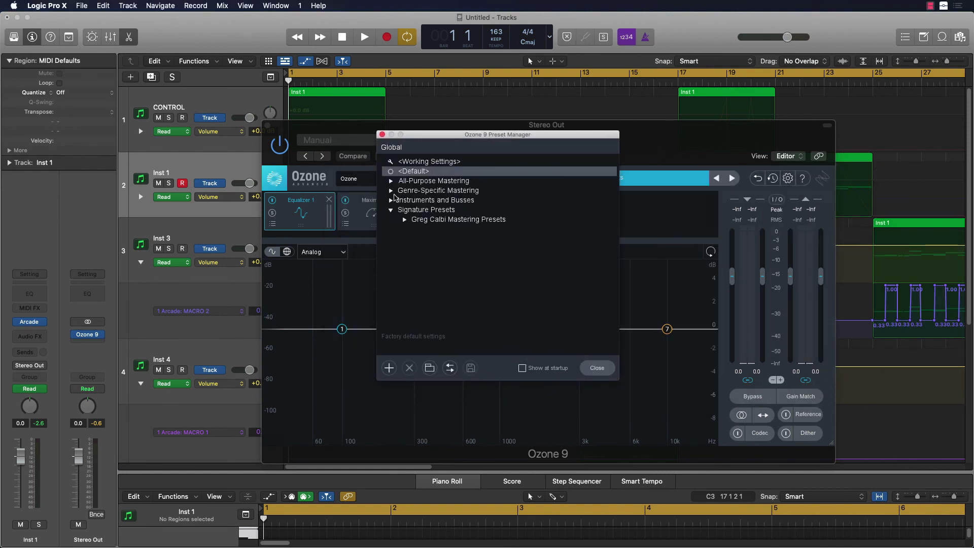
pyautogui.click(391, 191)
pyautogui.scroll(-5, 478, 257)
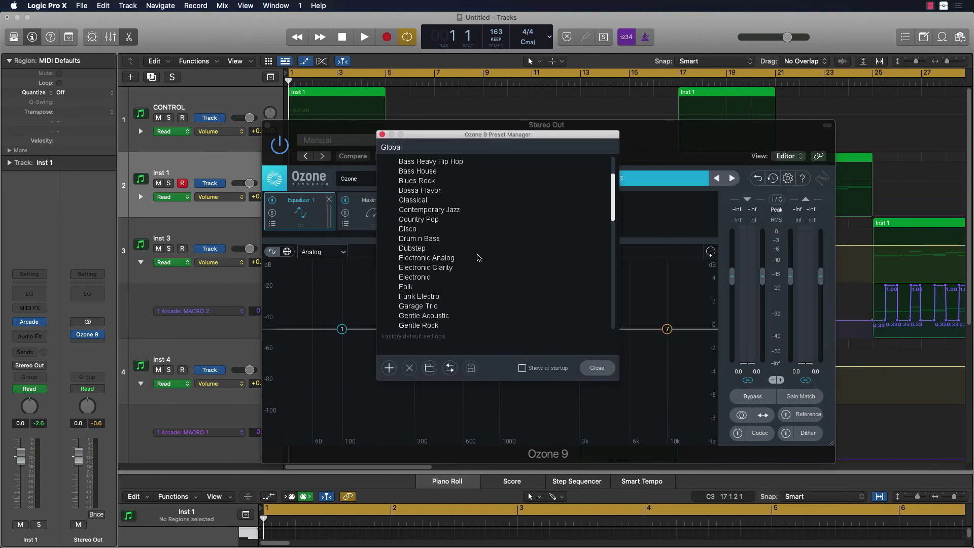
pyautogui.click(411, 238)
pyautogui.click(382, 134)
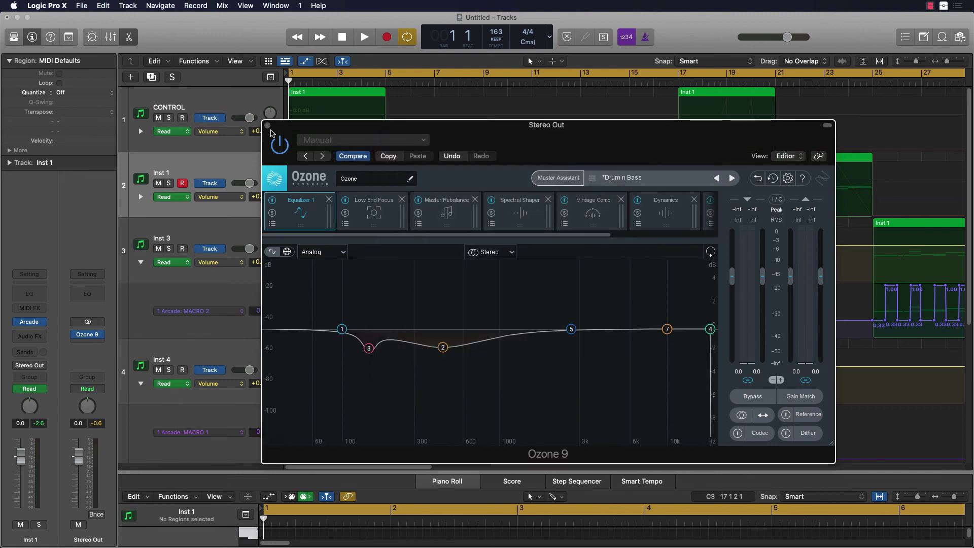
pyautogui.click(268, 125)
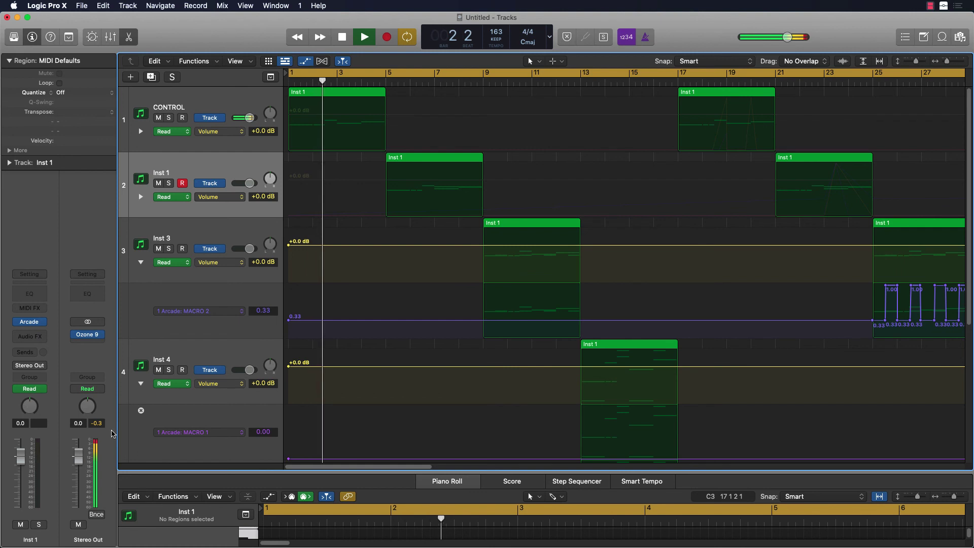
# - Lower the Stereo Out channel's volume to -7.0 dB while the arrangement plays through, and return the playhead to bar 1
pyautogui.moveTo(79, 471); pyautogui.dragTo(79, 488)
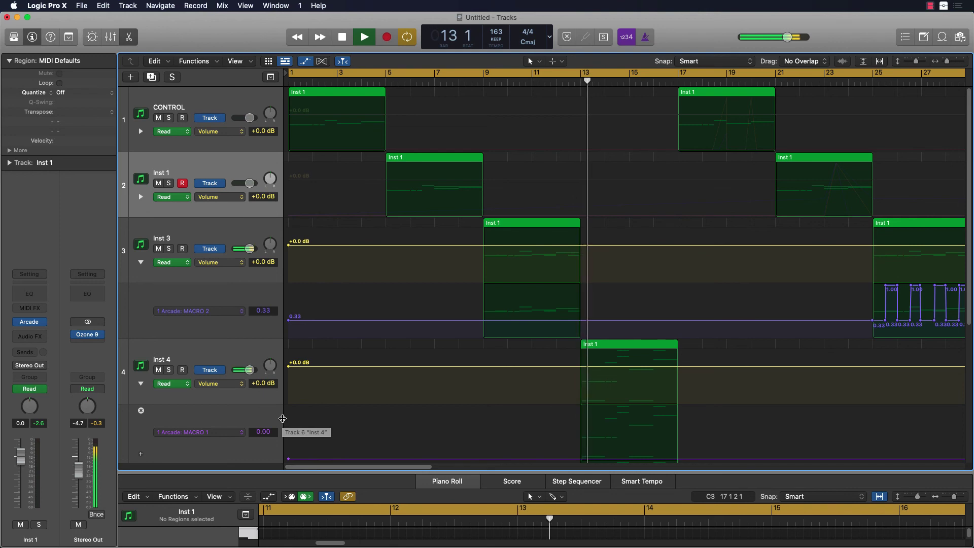
pyautogui.moveTo(71, 461); pyautogui.dragTo(80, 479)
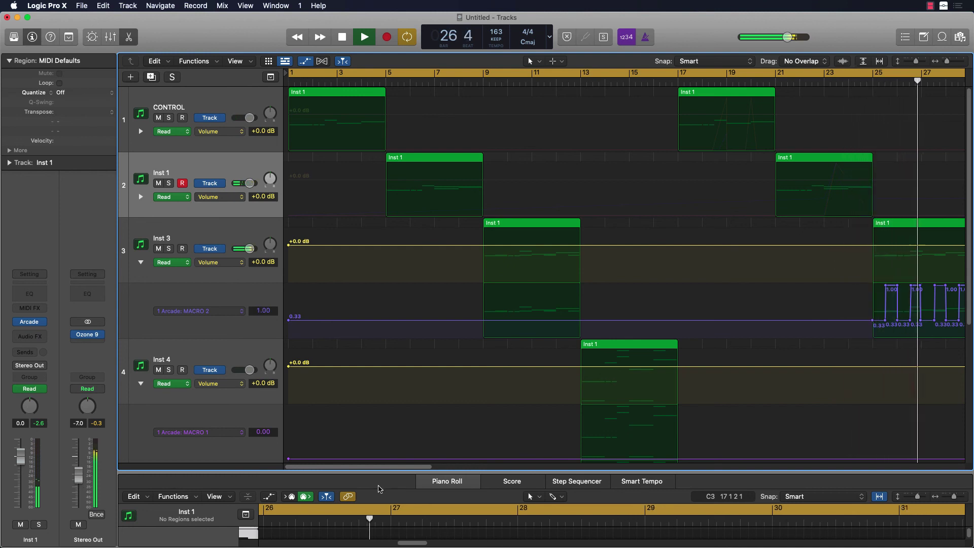
pyautogui.moveTo(386, 469); pyautogui.dragTo(455, 475)
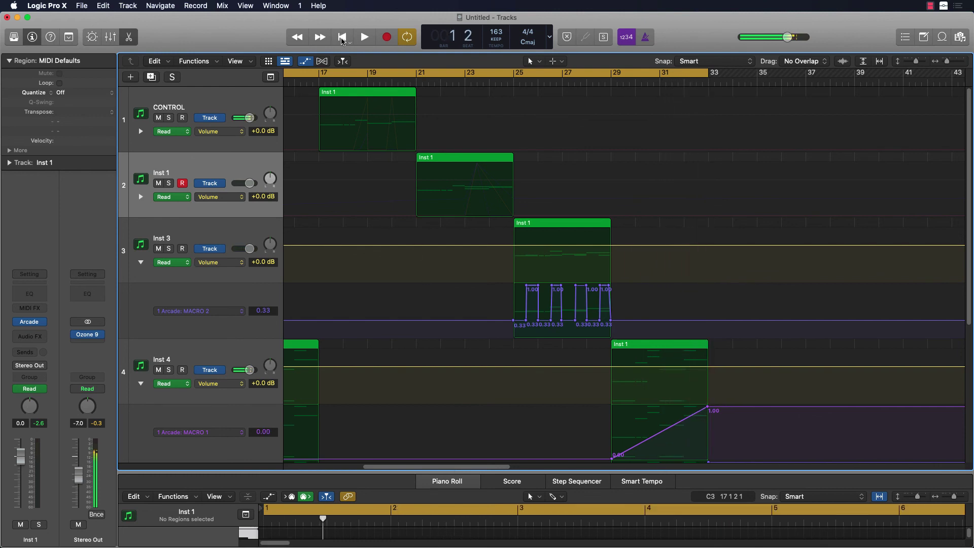
pyautogui.click(343, 38)
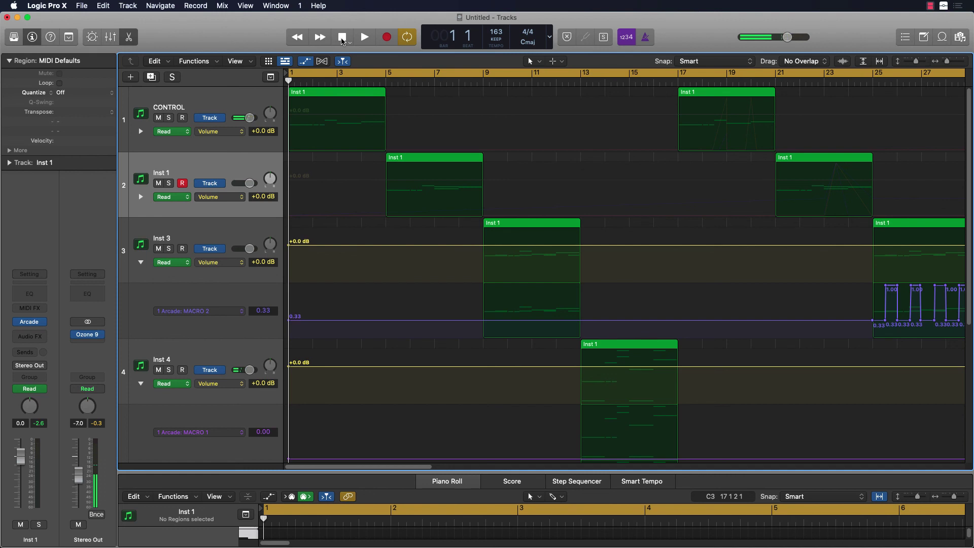